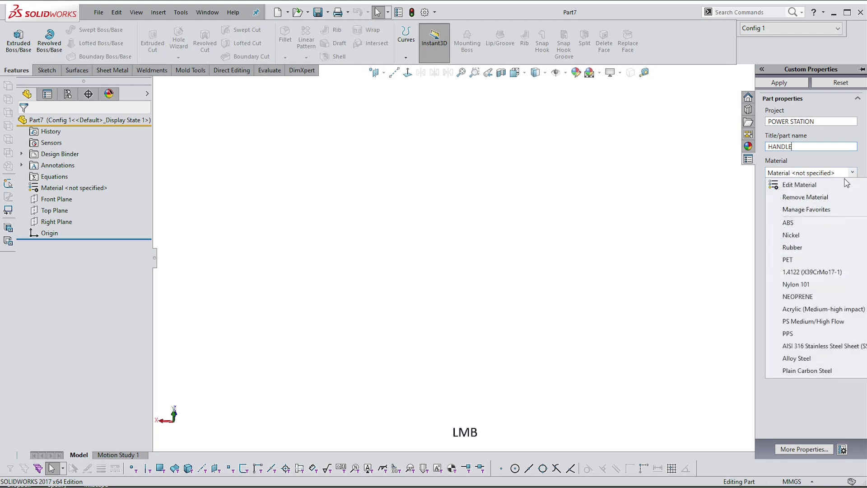
- Set the part's material to ABS, save the custom property changes, and enter WHITE as the colour
left_click(791, 220)
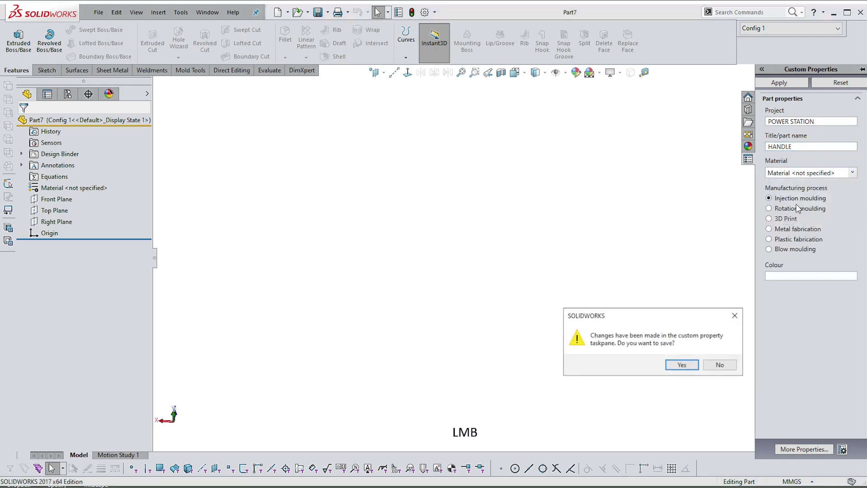
left_click(682, 364)
left_click(786, 276)
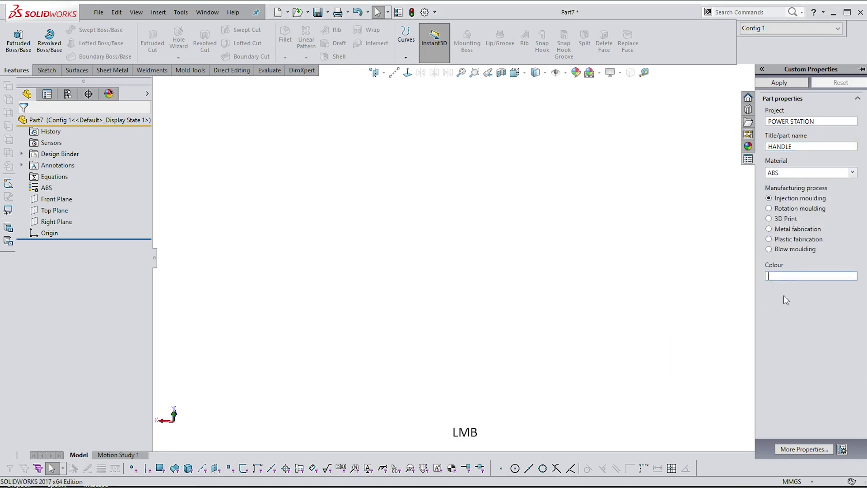
type("WHITE")
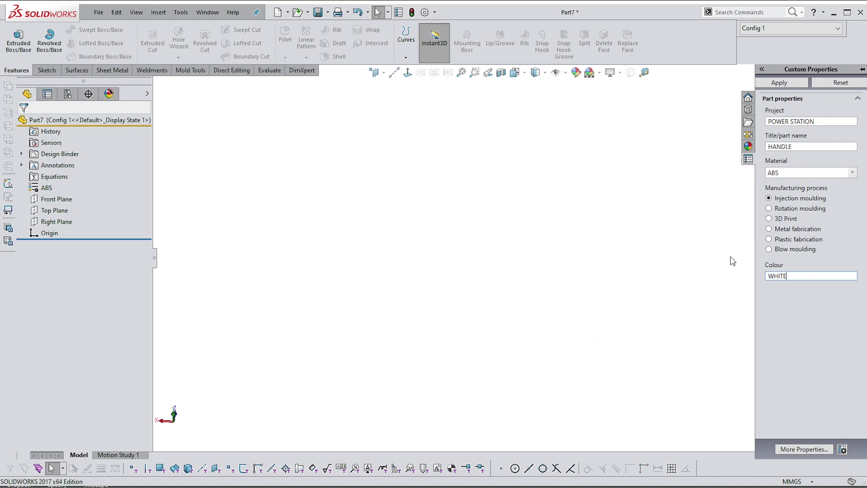
left_click(719, 262)
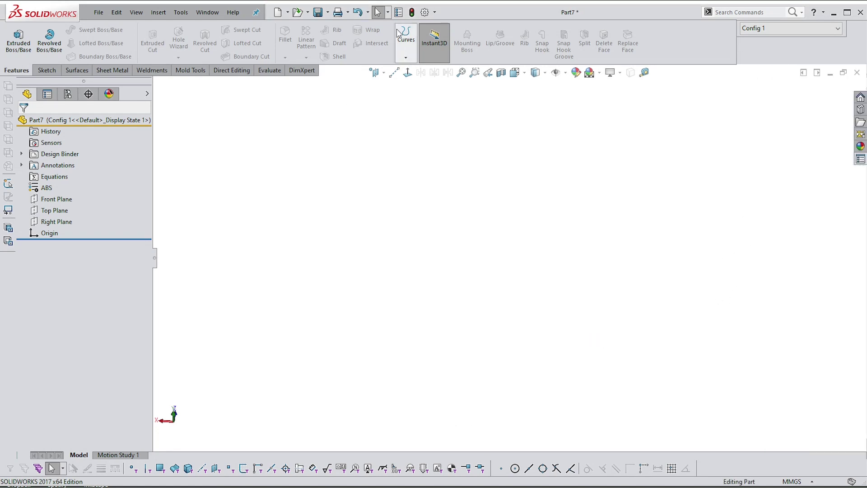
- Review the configuration-specific file properties of Config 1, leaving them without changes
left_click(399, 12)
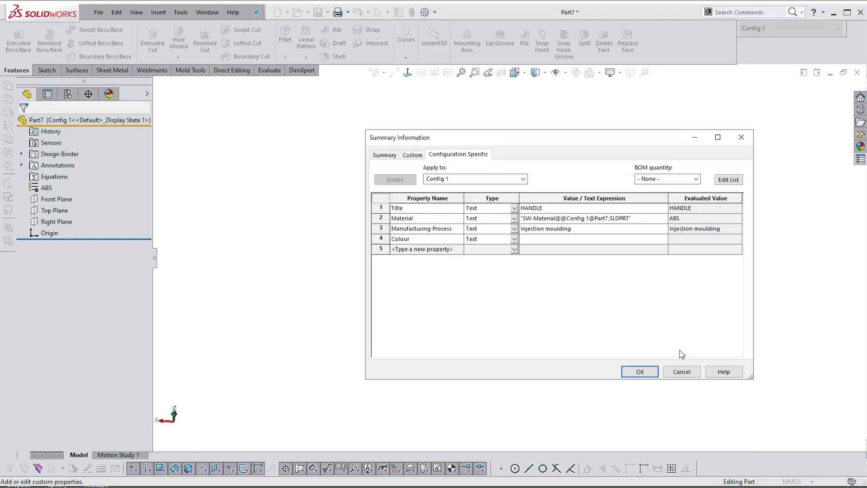
left_click(682, 372)
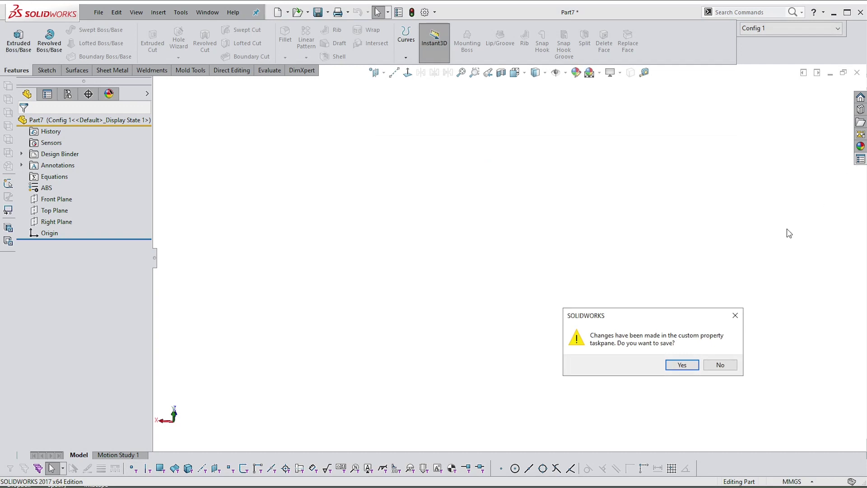
key("Escape")
- Enter WHITE as the Colour custom property and apply the part properties
left_click(860, 159)
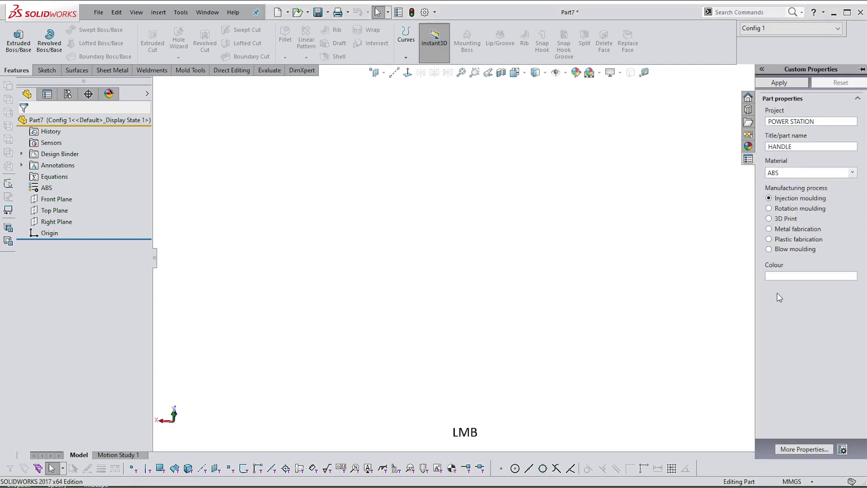
left_click(783, 274)
type("WHITE")
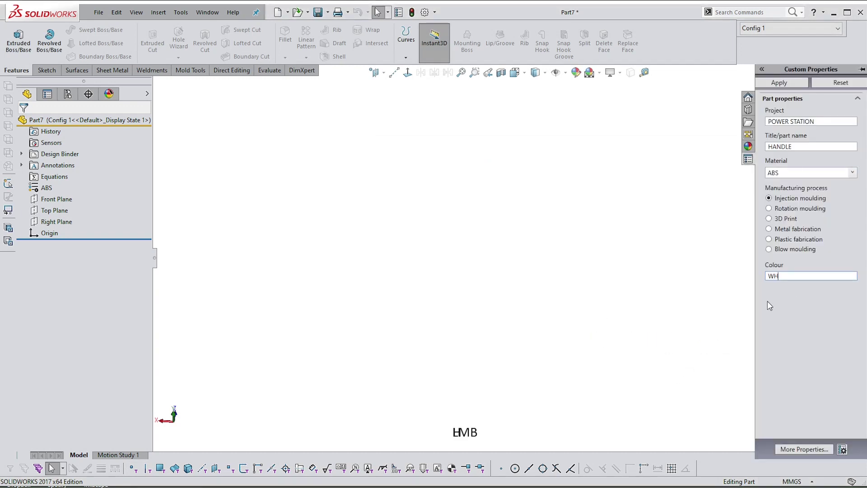
left_click(779, 83)
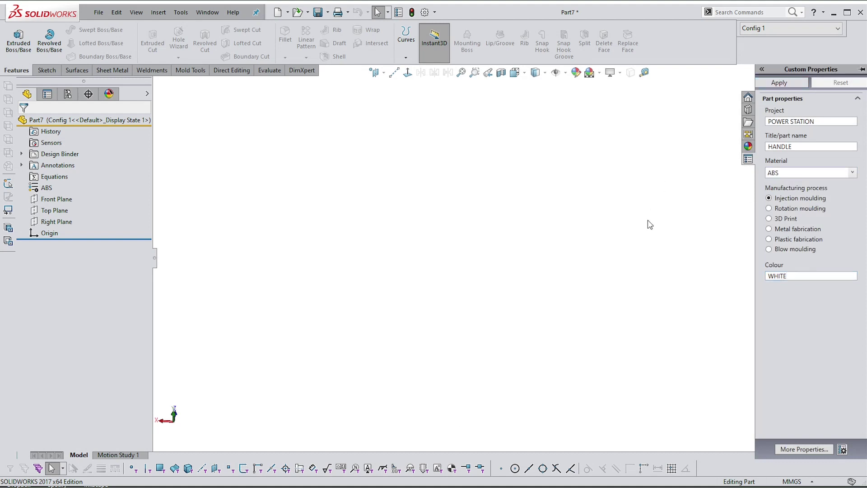
- Check the title, material, manufacturing process and colour entries in Config 1's file properties
left_click(649, 224)
left_click(398, 13)
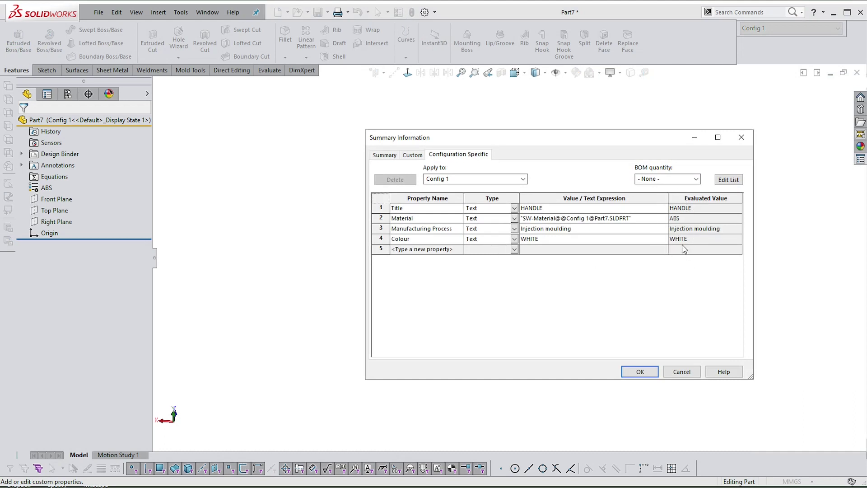
left_click(640, 371)
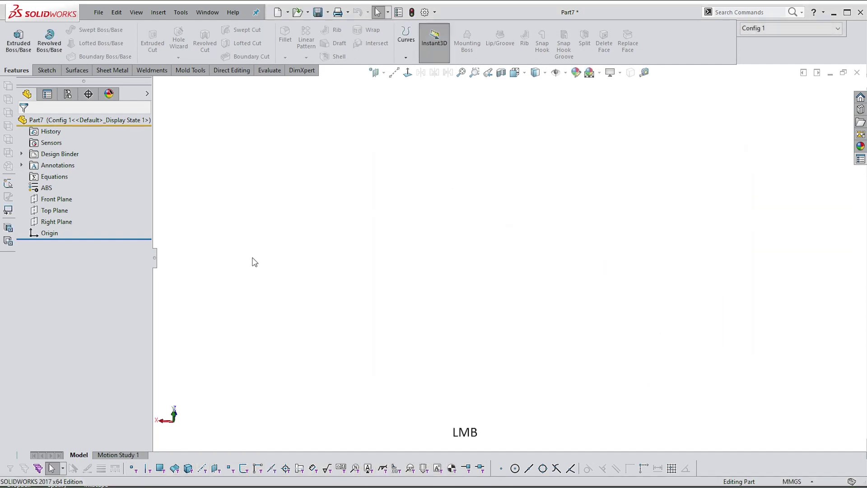
- Start a new sketch on the Top Plane
left_click(53, 210)
left_click(68, 181)
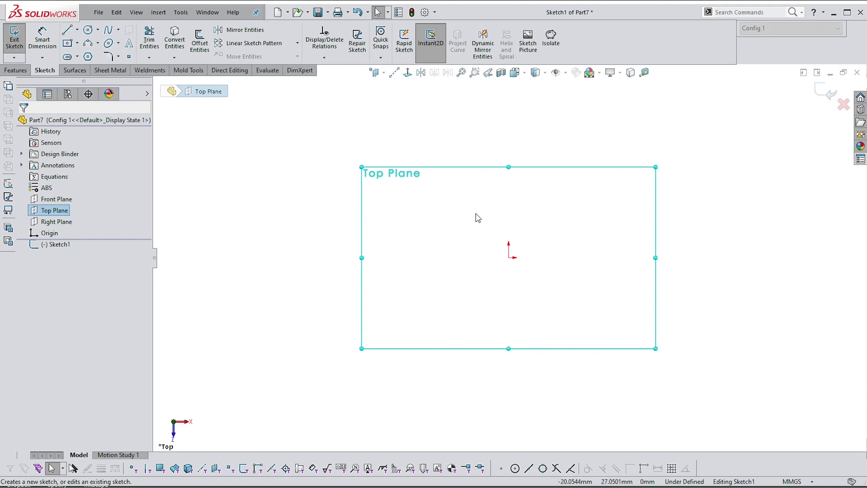
right_click_drag(476, 213, 552, 218)
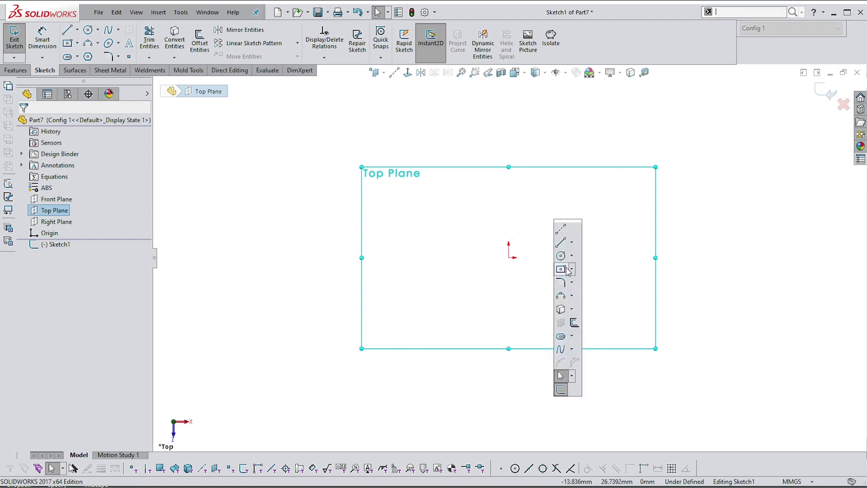
left_click(568, 270)
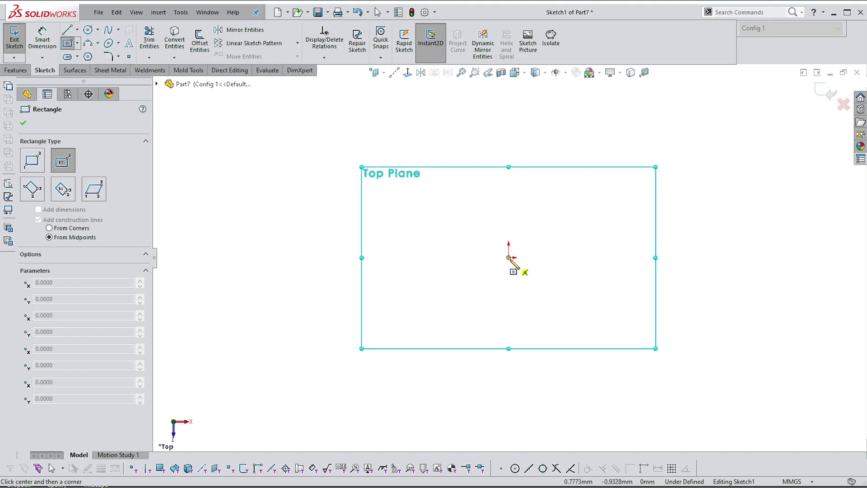
left_click(509, 257)
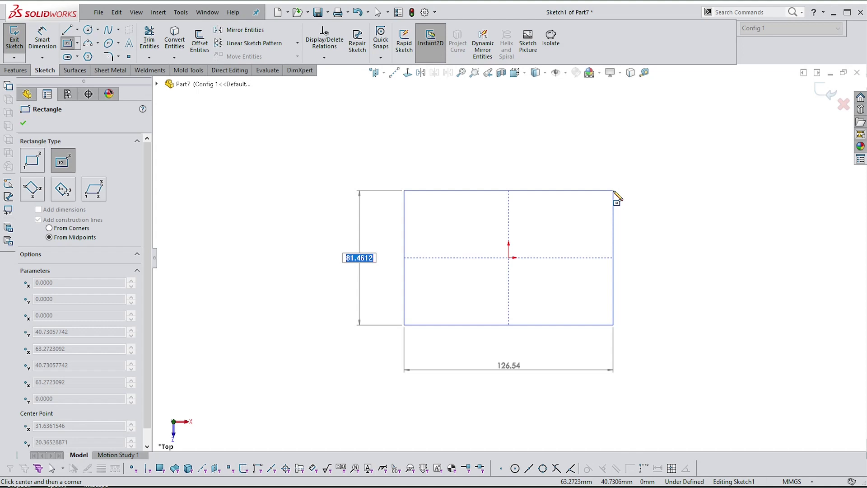
type("180")
key("Tab")
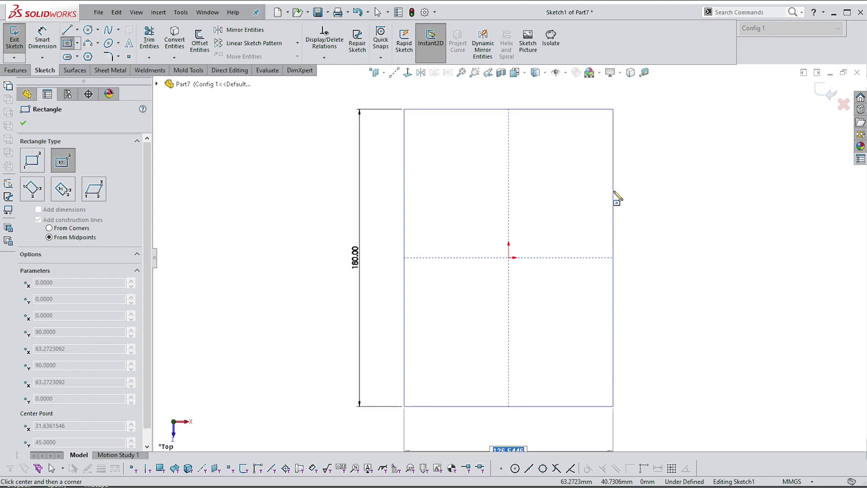
key("Escape")
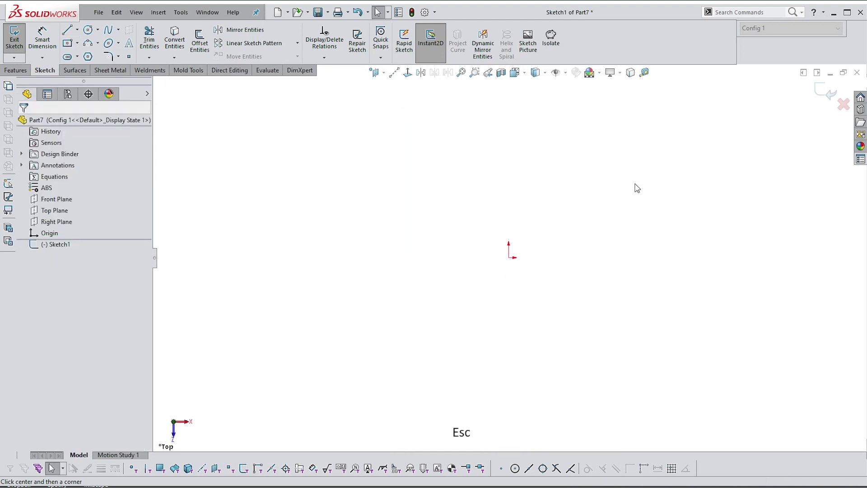
left_click(540, 381)
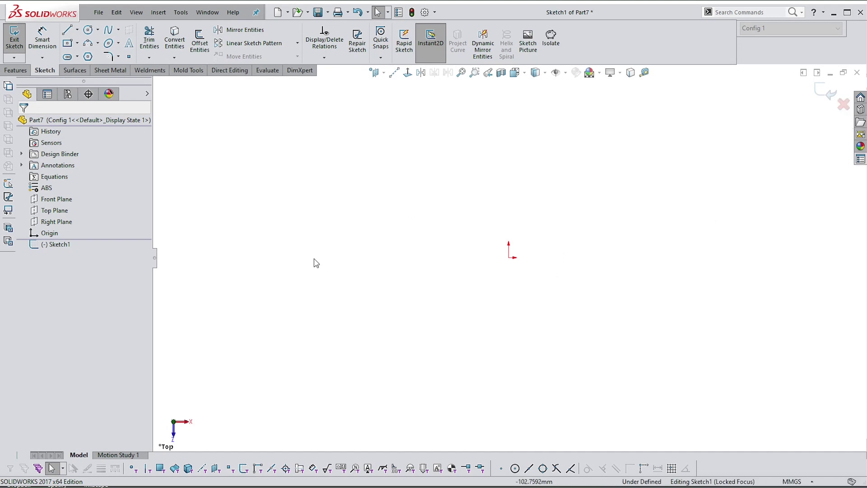
key("Escape")
left_click(54, 210)
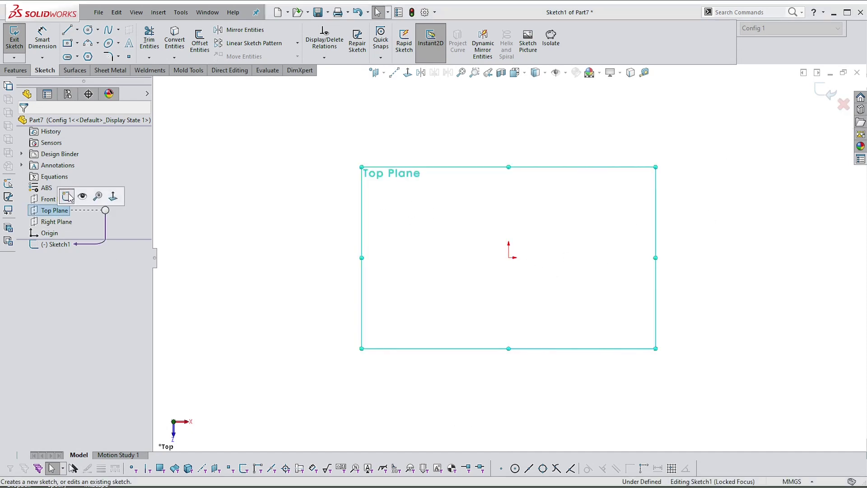
left_click(350, 202)
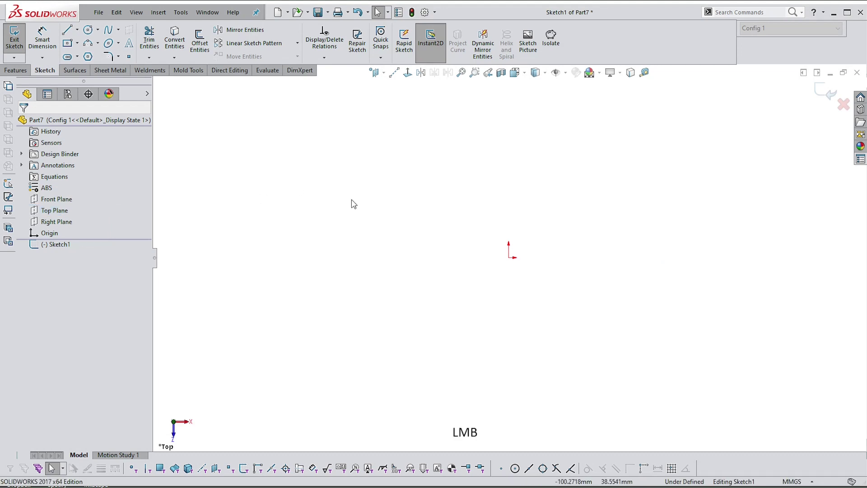
- Sketch a center rectangle on the origin, 180 mm high and 290 mm wide
right_click(412, 219)
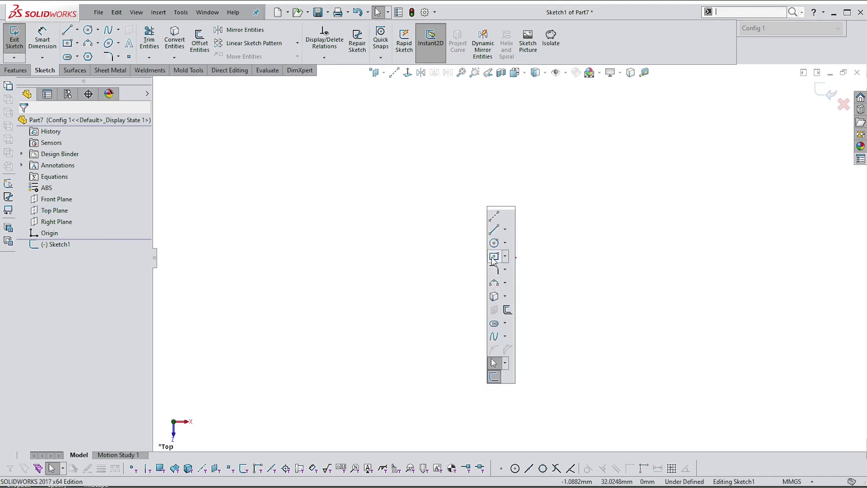
left_click(496, 263)
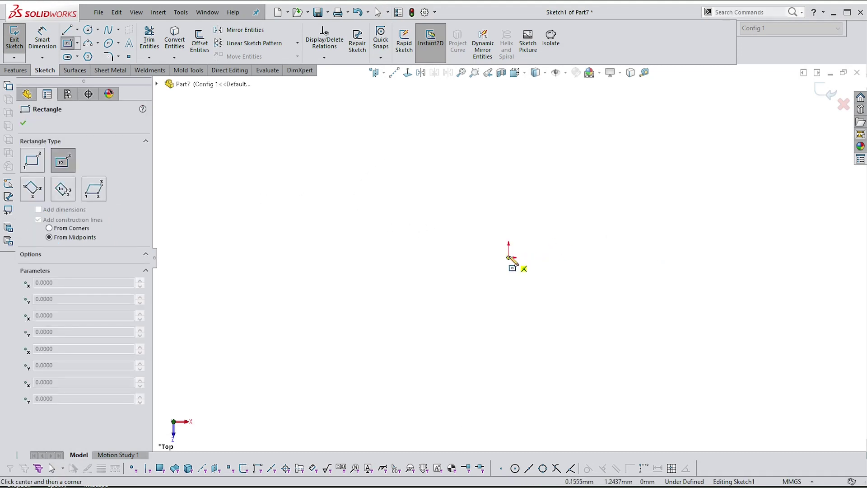
left_click(509, 258)
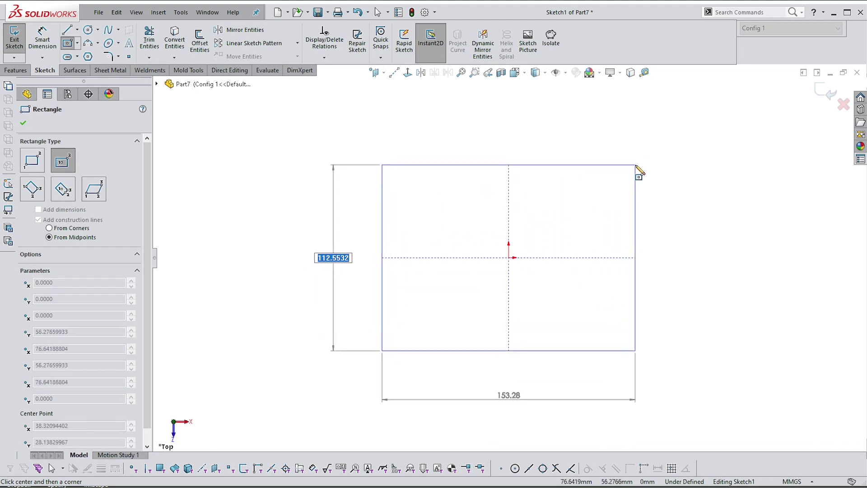
type("180")
key("Tab")
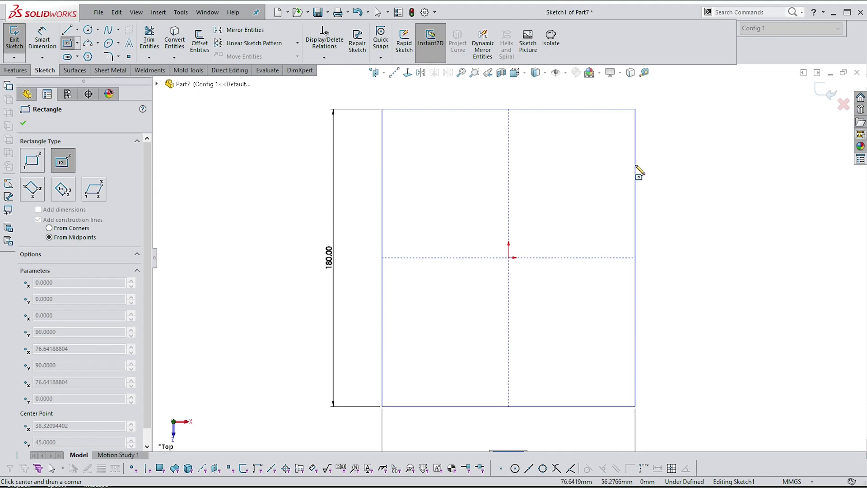
type("2")
key("Return")
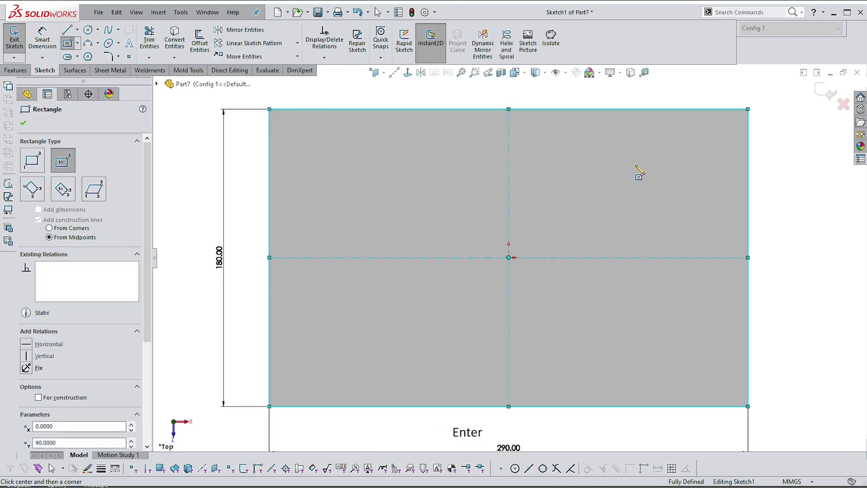
scroll(611, 242, "down", 3)
scroll(657, 280, "up", 1)
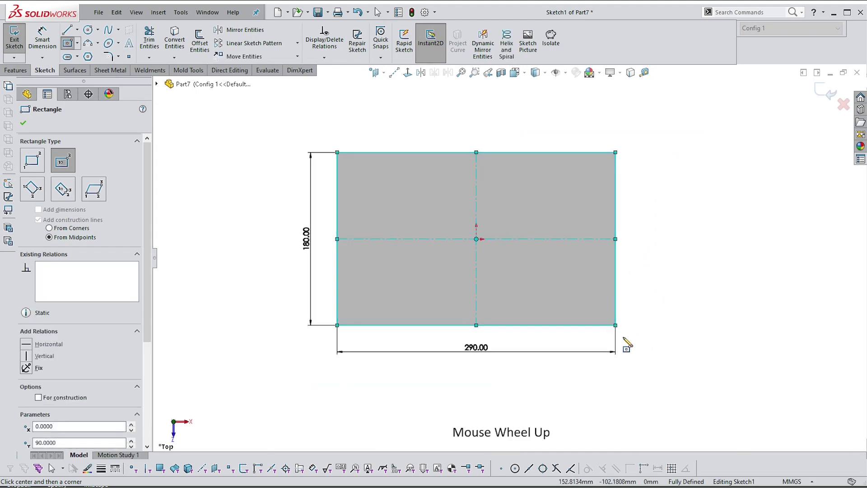
key("Escape")
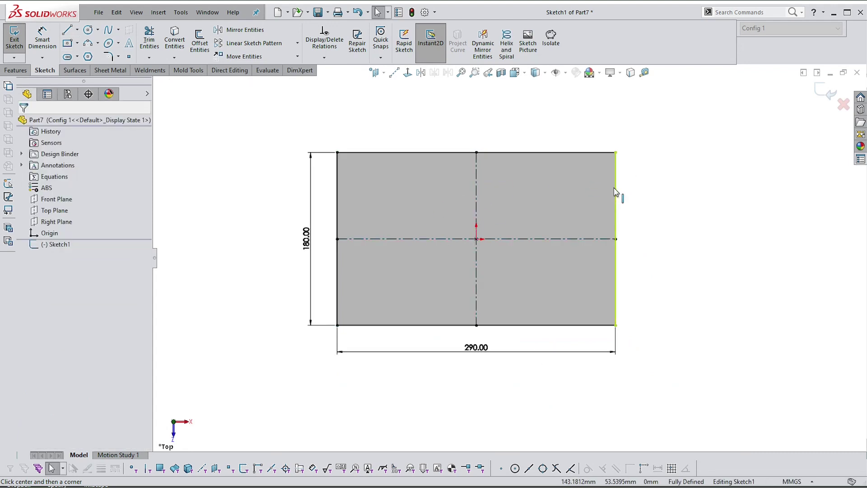
- Convert the rectangle's four sides to construction geometry and turn on dynamic mirroring about its horizontal centerline
left_click(596, 197)
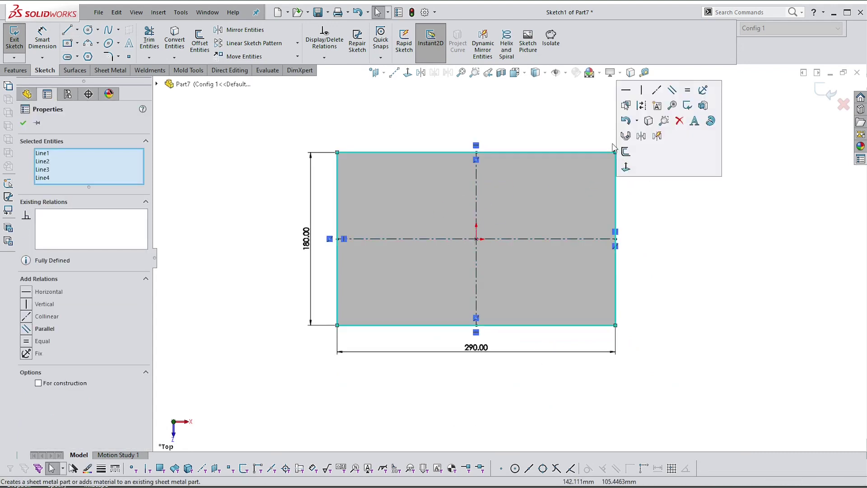
left_click(641, 106)
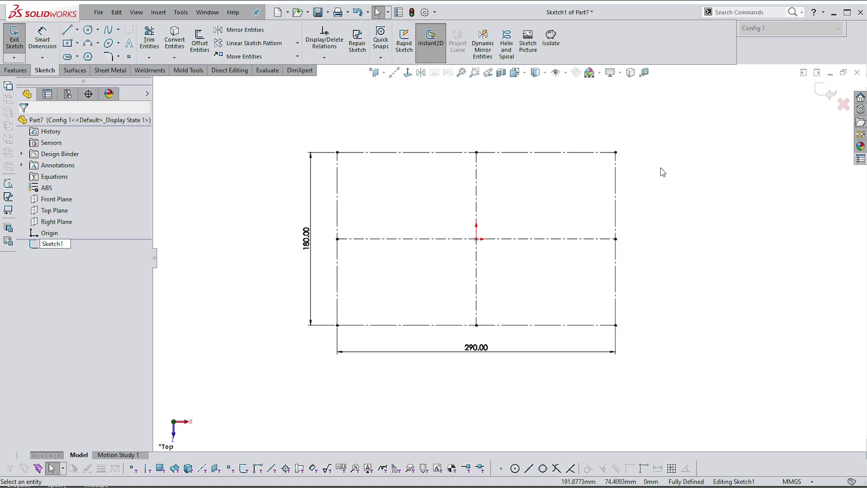
left_click(555, 239)
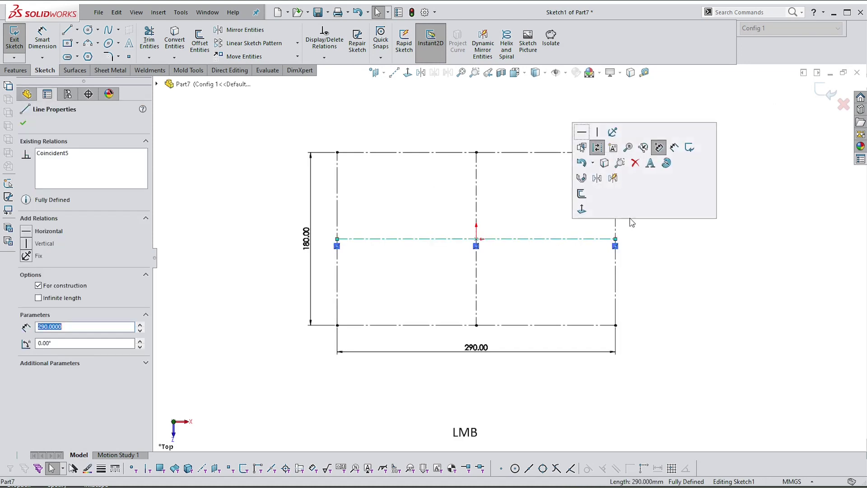
left_click(614, 179)
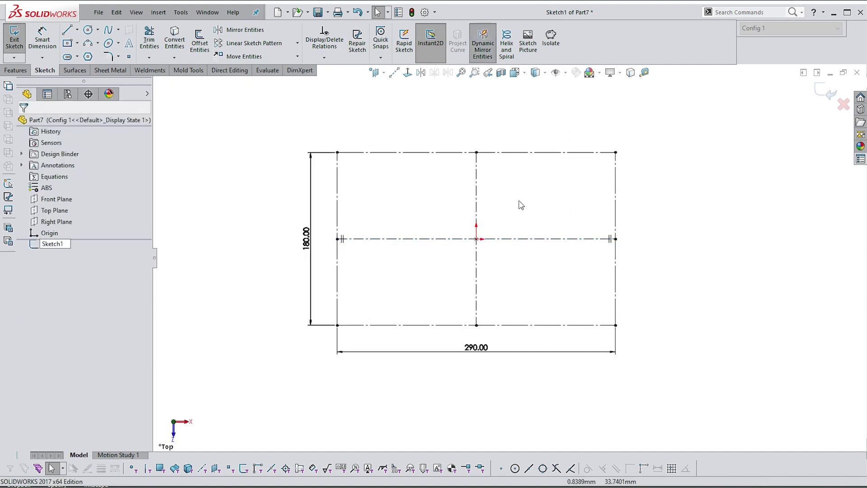
- Sketch the mirrored five-line profile along the rectangle's top edge: about 20 mm end segment, slanted line, about 201 mm inner horizontal, slanted line, about 23 mm end segment
mouse_move(667, 197)
right_mouse_down()
mouse_move(696, 190)
mouse_move(738, 226)
right_mouse_up()
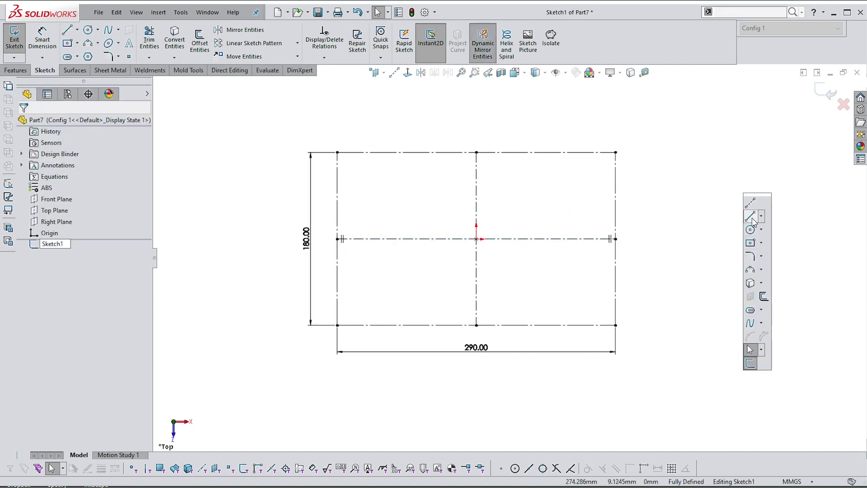
left_click(752, 219)
scroll(361, 167, "up", 5)
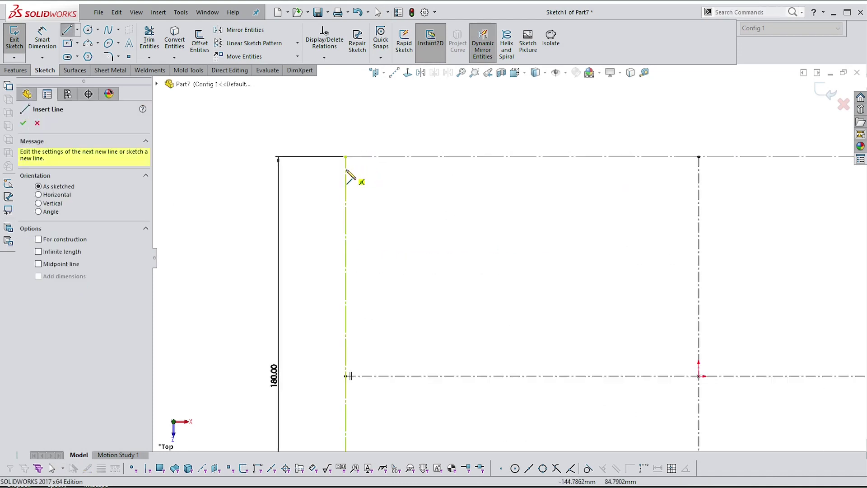
left_click(347, 158)
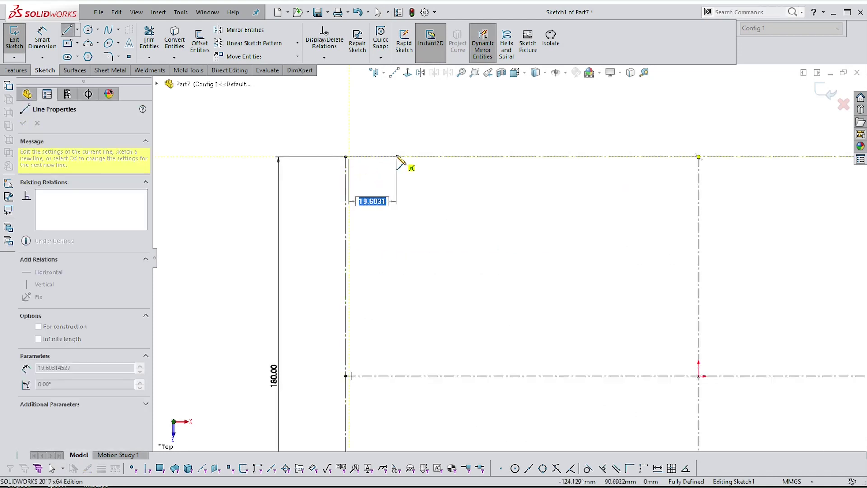
left_click(396, 157)
scroll(478, 251, "down", 2)
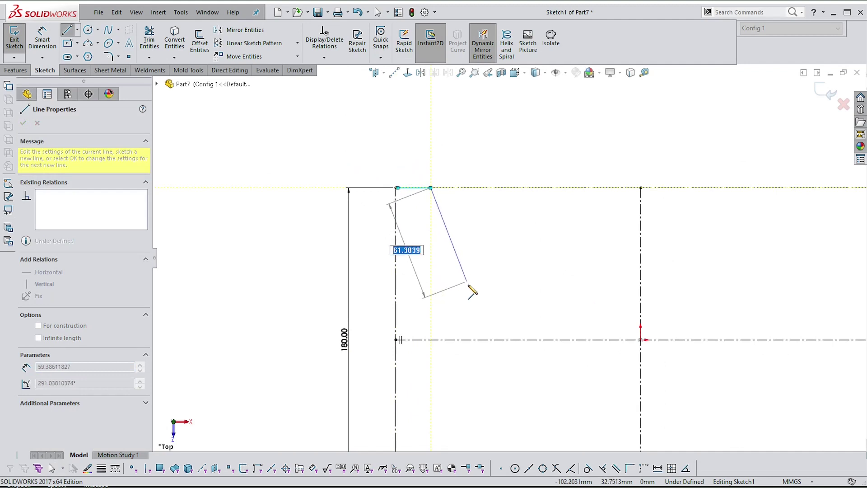
left_click(472, 309)
scroll(472, 311, "down", 2)
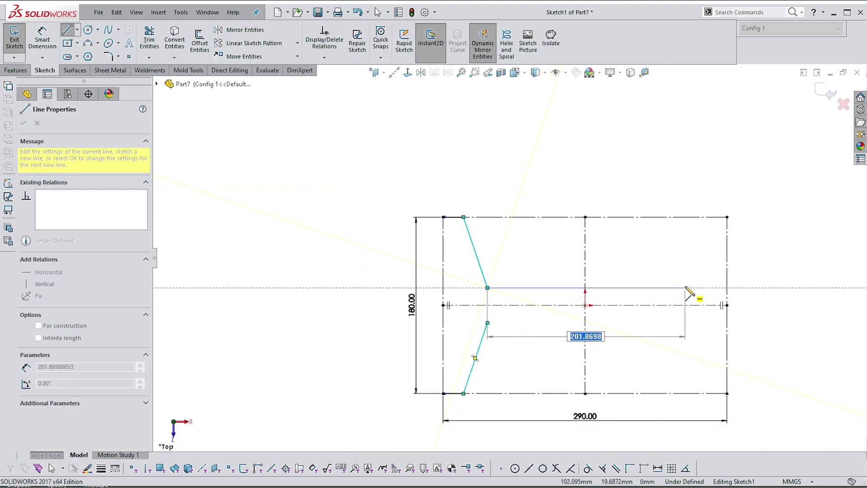
left_click(685, 288)
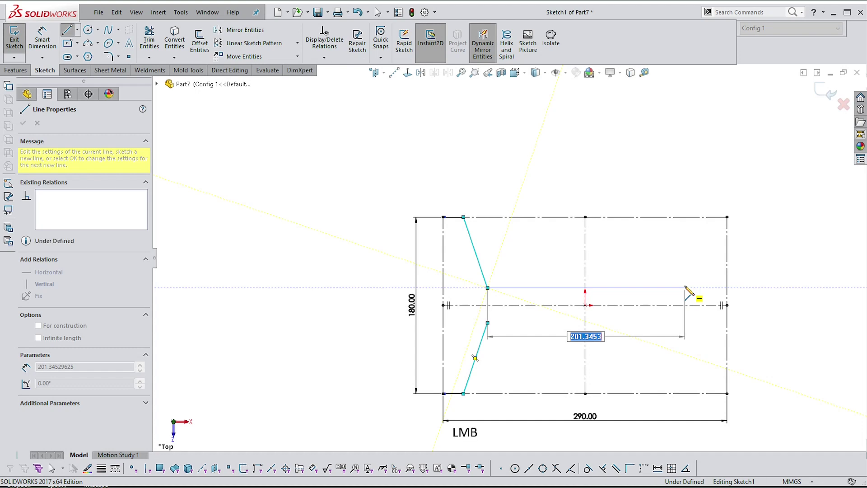
left_click(704, 217)
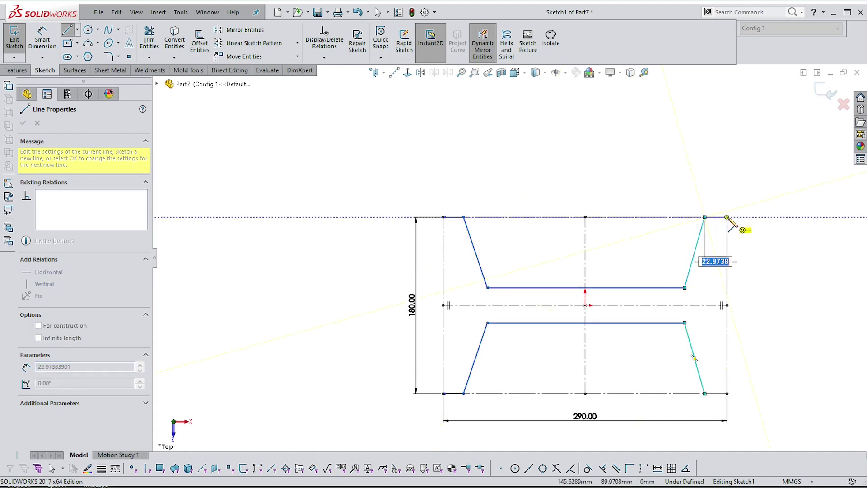
left_click(726, 217)
key("Escape")
- Merge the profile's upper-left start point with the upper-left corner of the construction rectangle
scroll(463, 236, "up", 2)
scroll(470, 221, "up", 3)
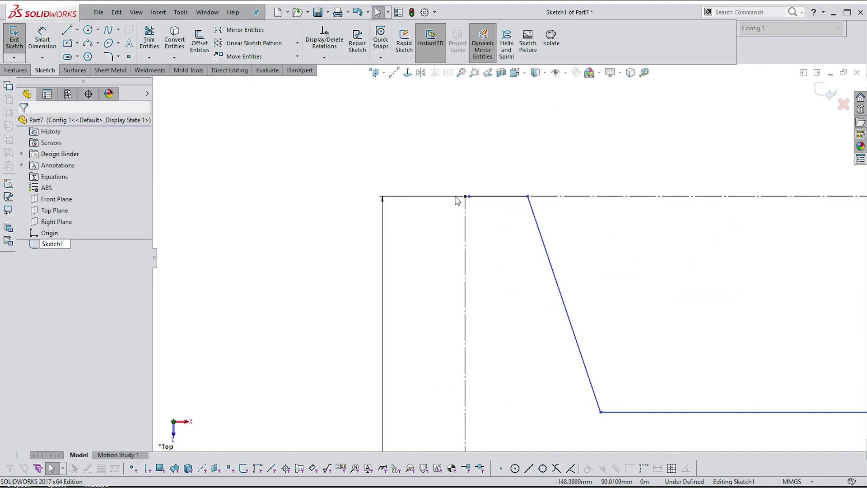
left_click(469, 197)
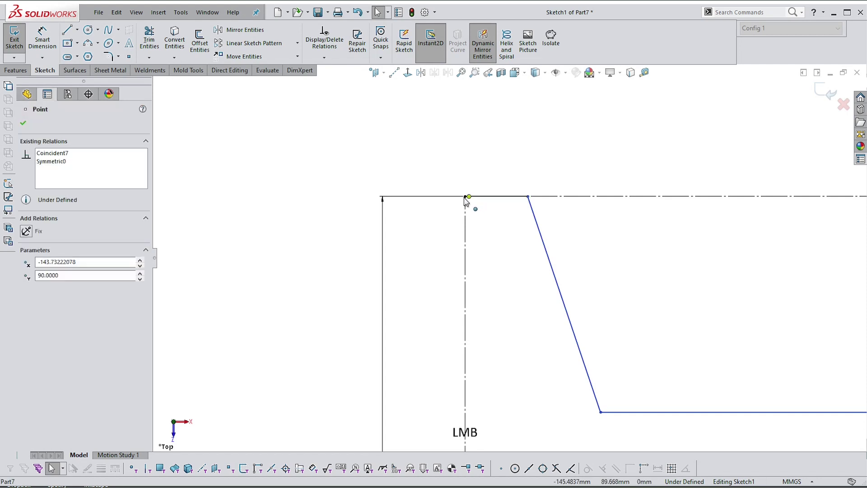
scroll(469, 202, "up", 2)
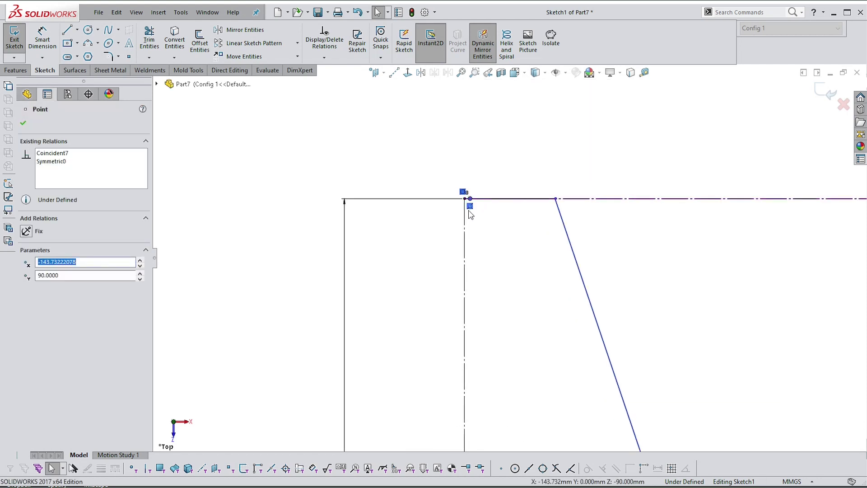
left_click(465, 198, "shift")
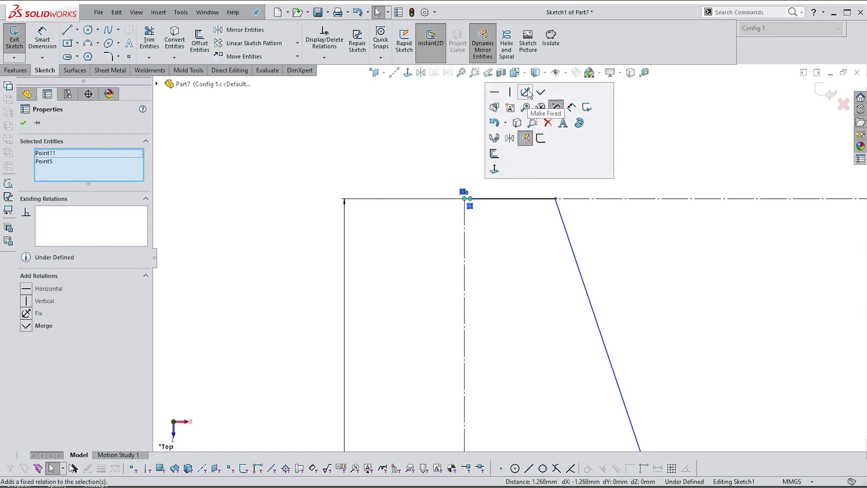
left_click(542, 95)
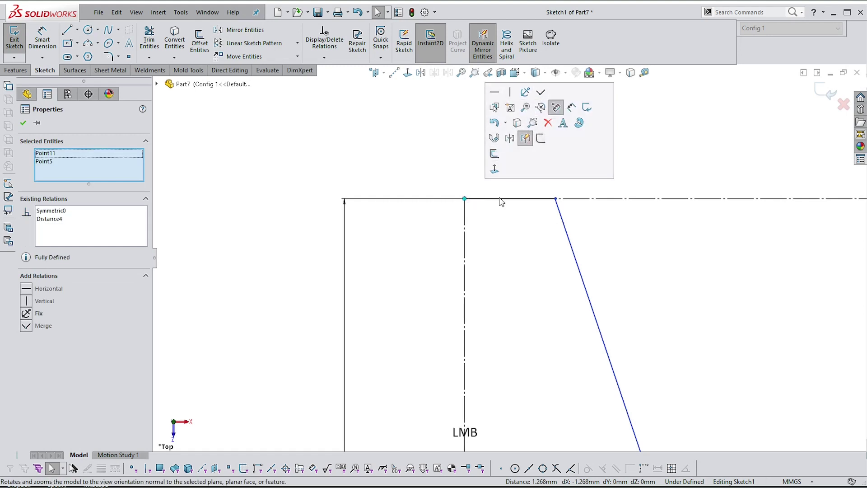
- Make the two upper slanted lines symmetric about the vertical centerline
scroll(461, 226, "down", 8)
scroll(664, 291, "down", 2)
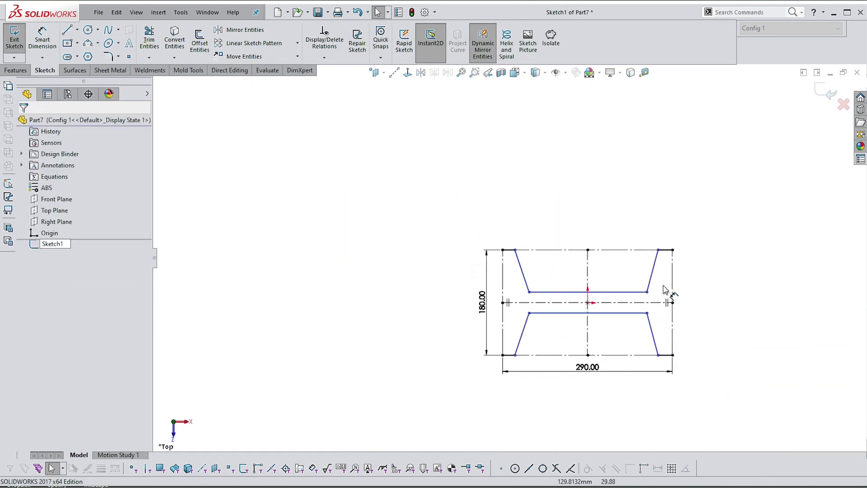
scroll(664, 261, "up", 2)
left_click(646, 274)
left_click_drag(646, 274, 436, 247)
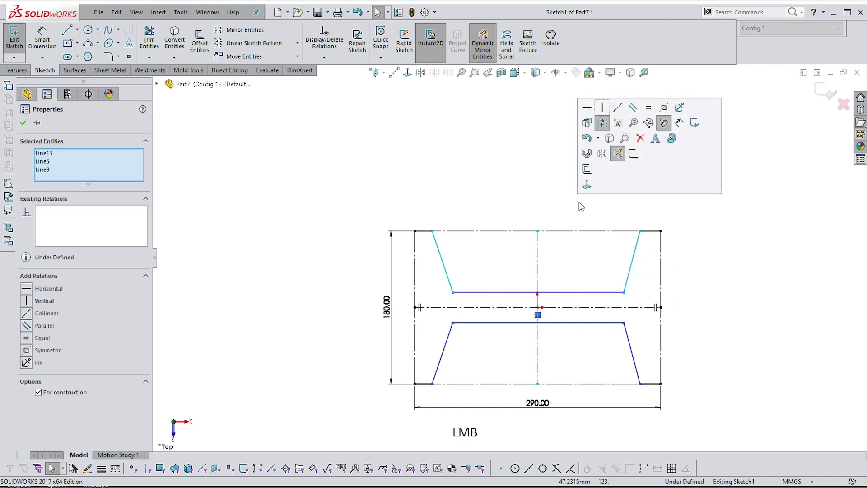
left_click(664, 108)
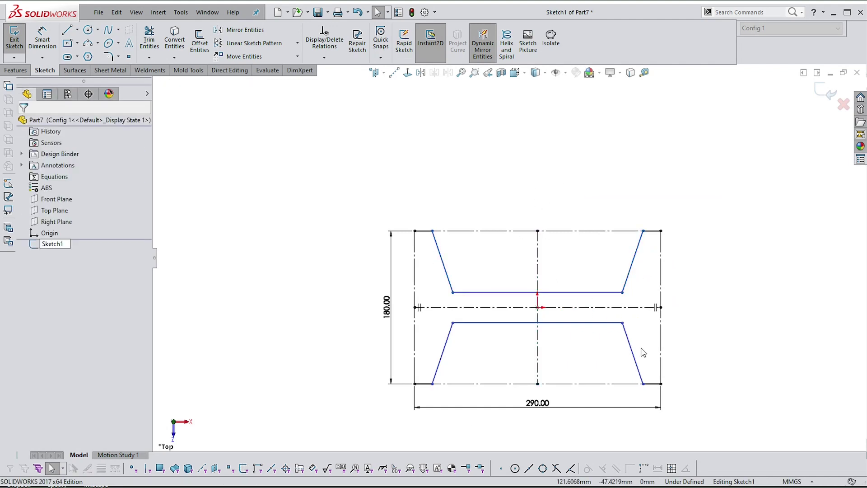
- Make the two short horizontal segments on the rectangle's top edge equal in length
left_click(654, 232)
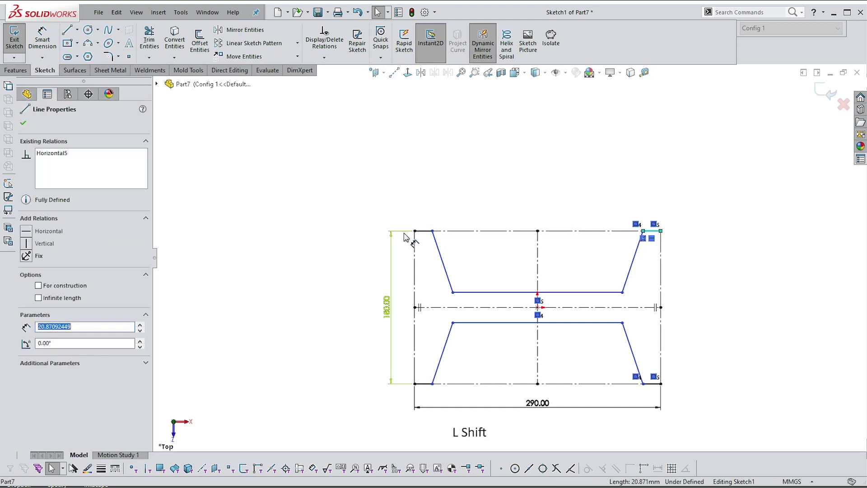
left_click(424, 231, "shift")
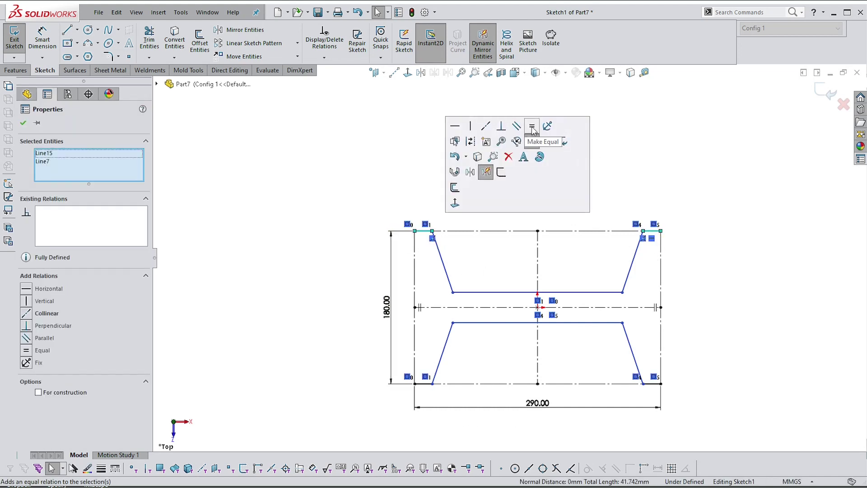
left_click(531, 142)
left_click(702, 238)
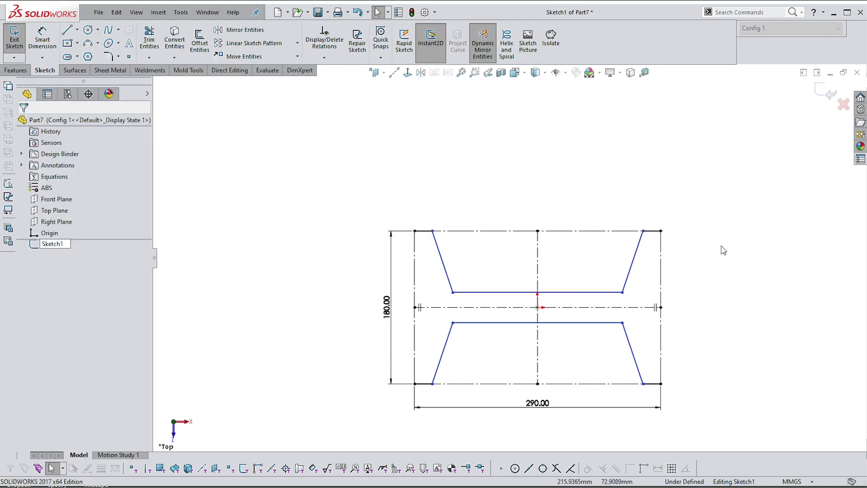
- Check the existing relations of the upper slanted lines with the vertical centerline and of the two upper inner corner points
right_click_drag(723, 249, 726, 212)
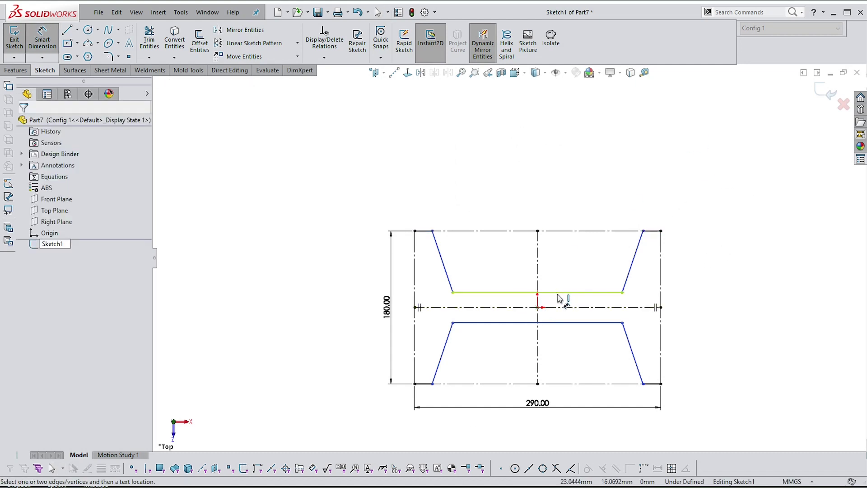
key("Escape")
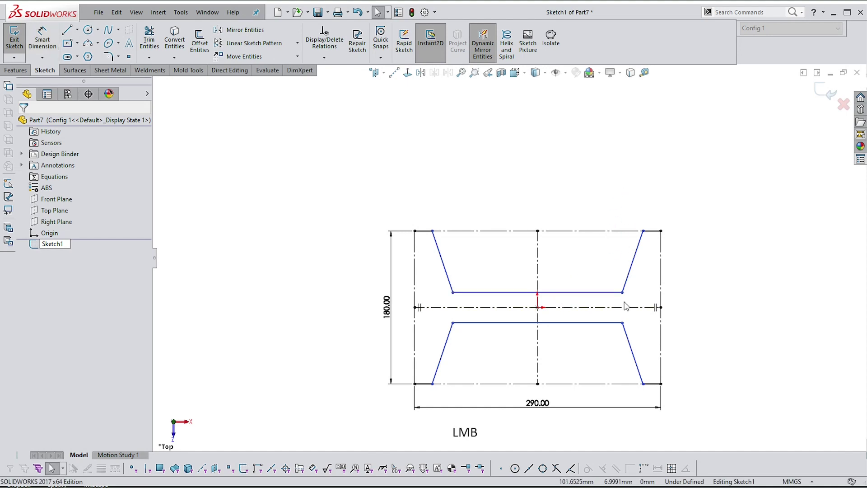
scroll(610, 307, "down", 2)
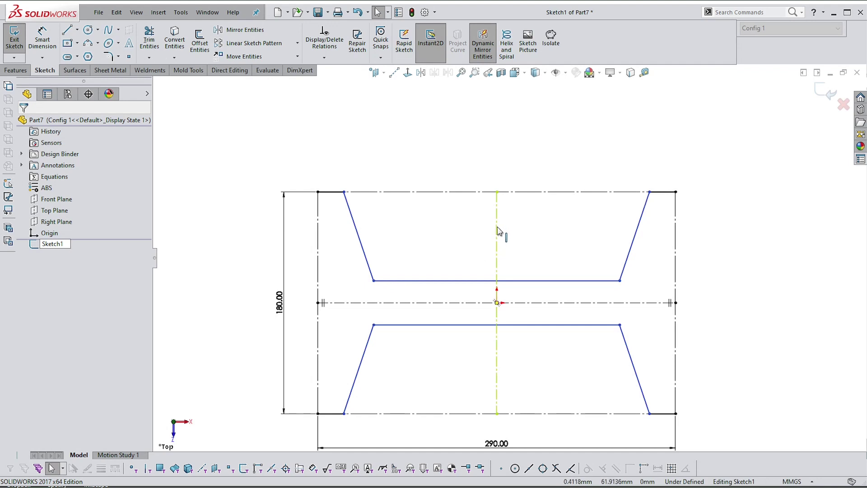
left_click(620, 281)
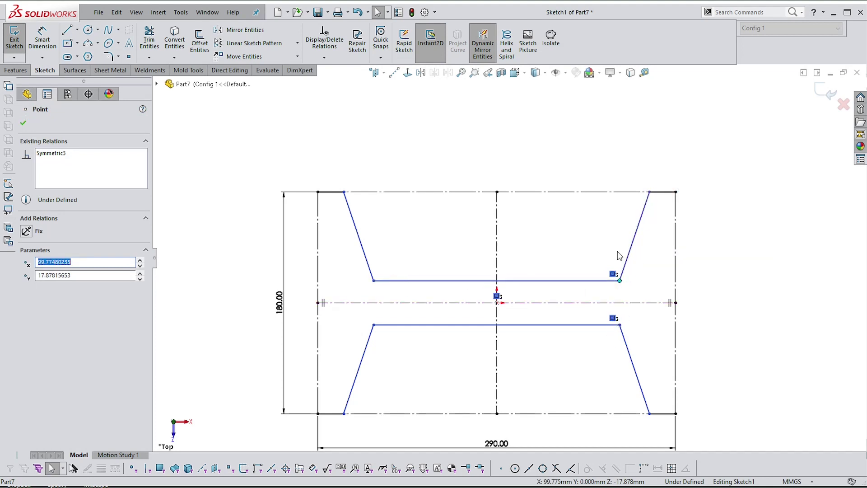
mouse_move(656, 243)
left_mouse_down()
mouse_move(612, 252)
mouse_move(337, 257)
left_mouse_up()
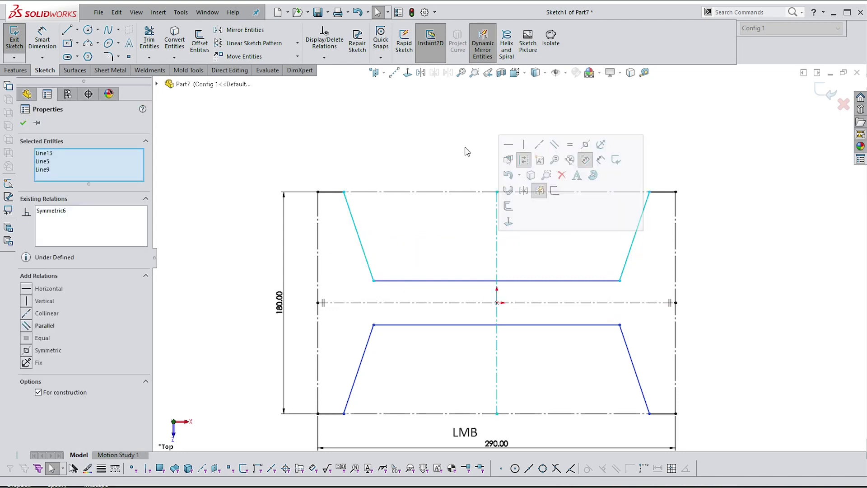
left_click(484, 136)
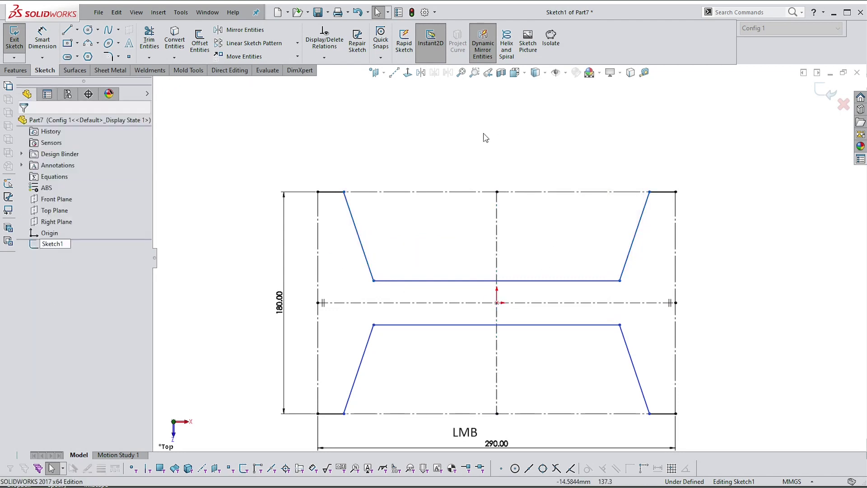
left_click(620, 280)
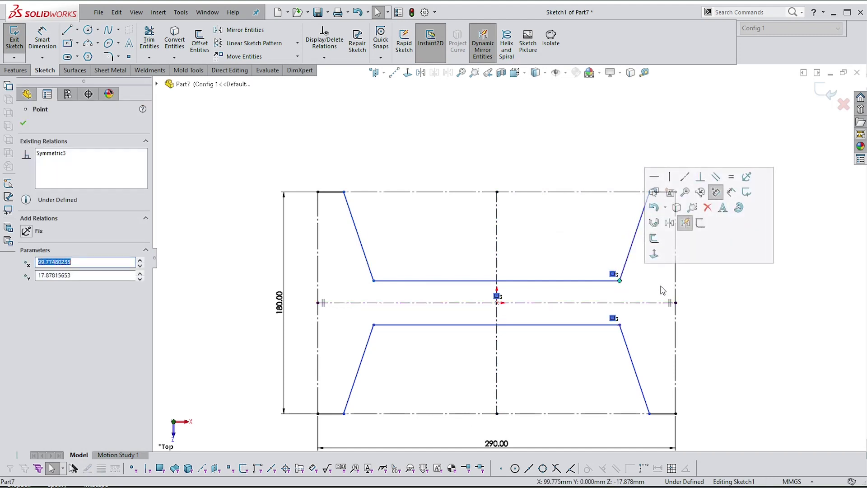
left_click(662, 291)
left_click(619, 280)
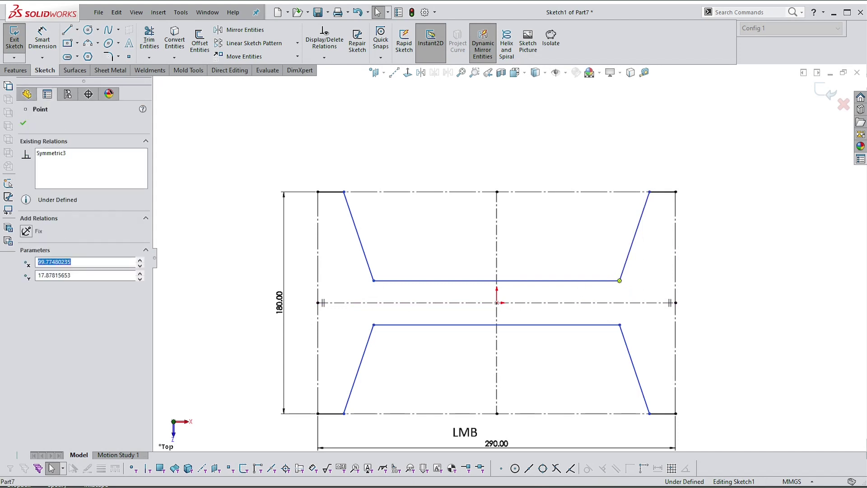
left_click(373, 281, "shift")
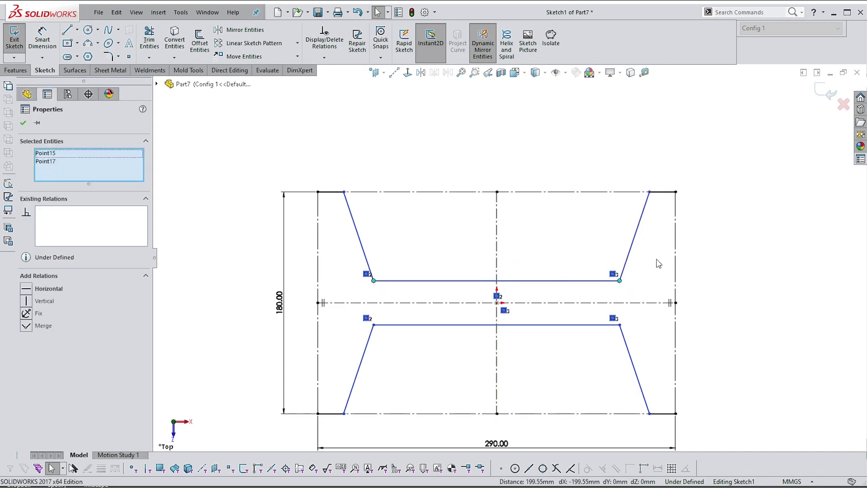
left_click(653, 285)
- Dimension the upper inner horizontal line to a length of 200 mm
scroll(696, 264, "down", 2)
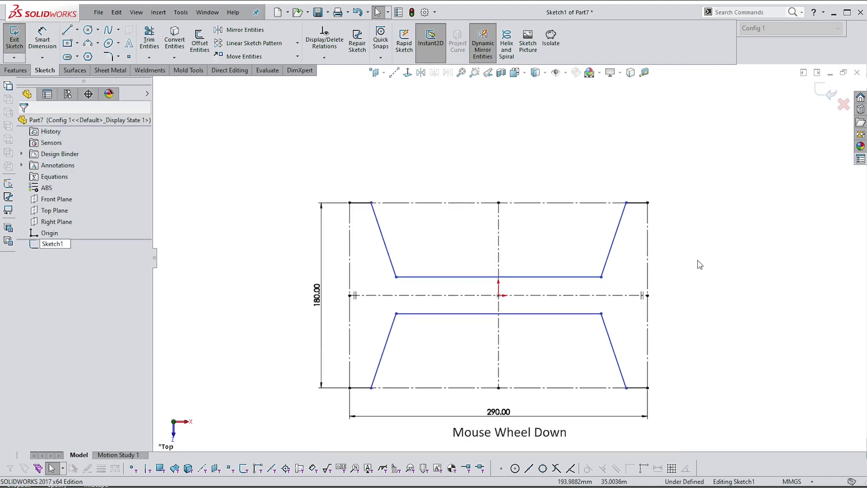
right_click_drag(697, 263, 697, 213)
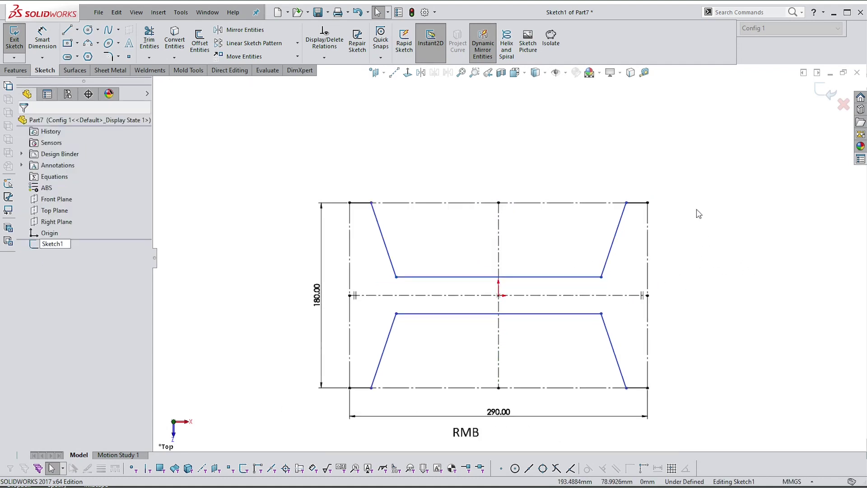
left_click(519, 279)
left_click(522, 176)
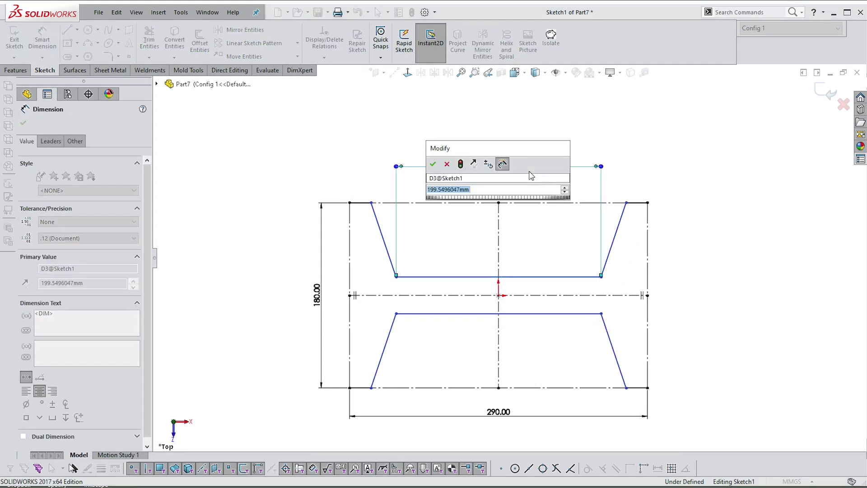
type("200")
key("Return")
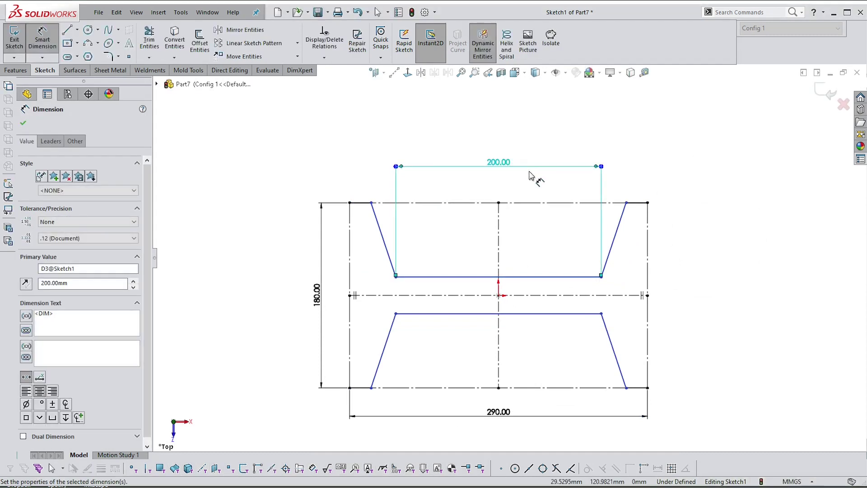
- Dimension the distance between the two inner horizontal lines to 35 mm
left_click(570, 277)
left_click(581, 313)
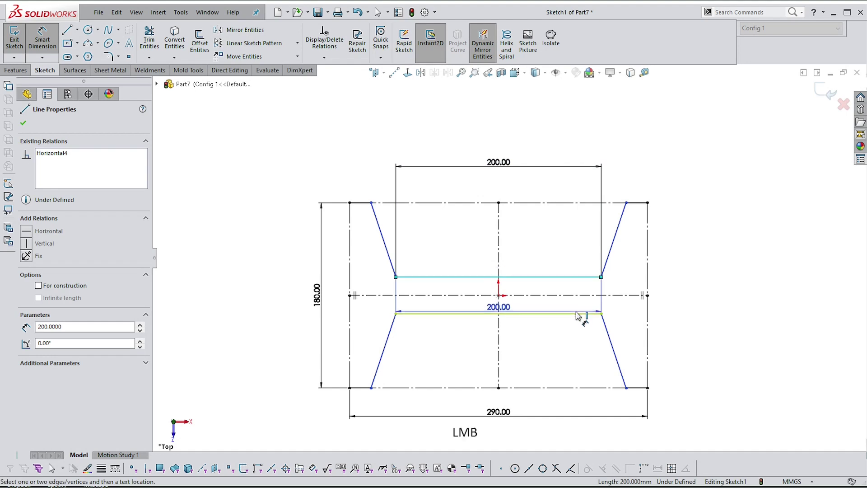
left_click(679, 250)
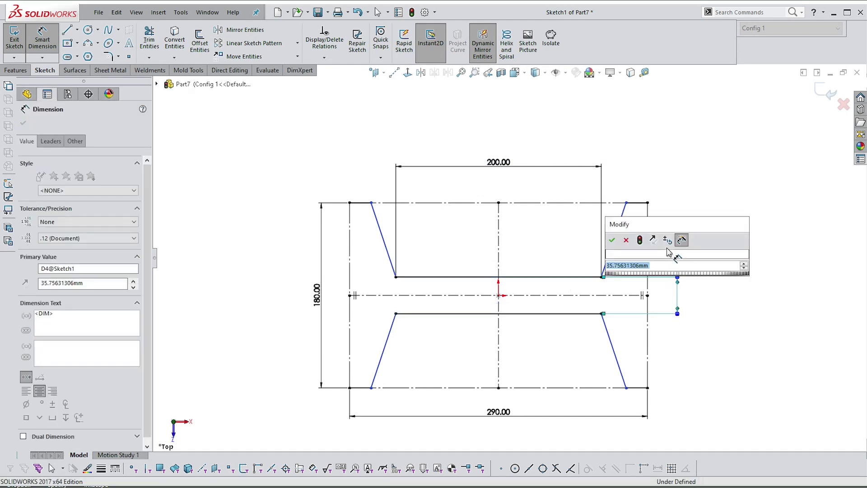
type("35")
key("Return")
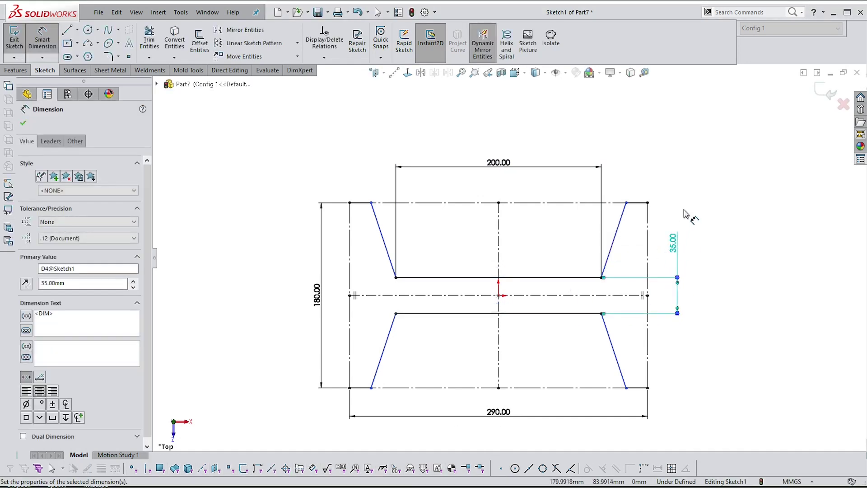
- Dimension the distance between the outer ends of the upper slanted lines to 250 mm and exit the sketch
left_click(628, 203)
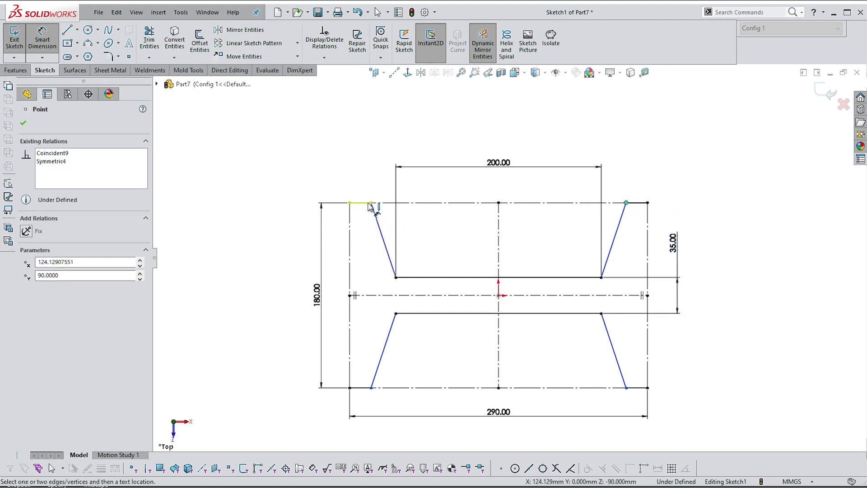
left_click(370, 204)
left_click(435, 146)
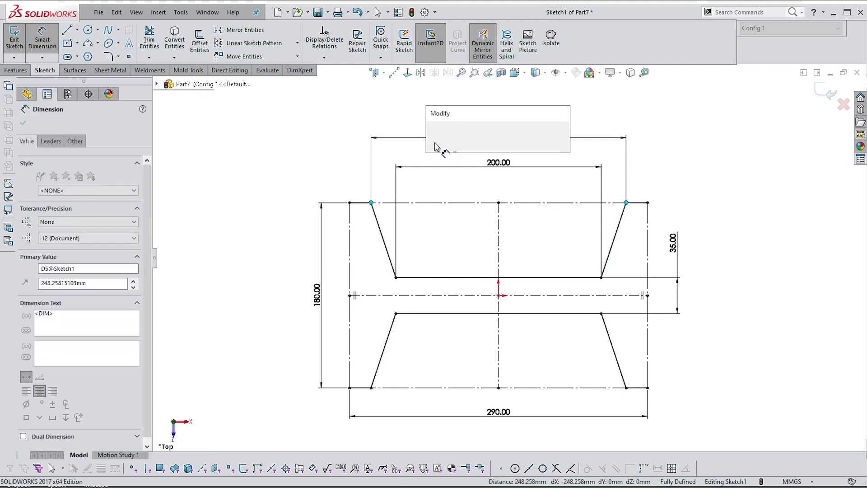
type("250")
key("Return")
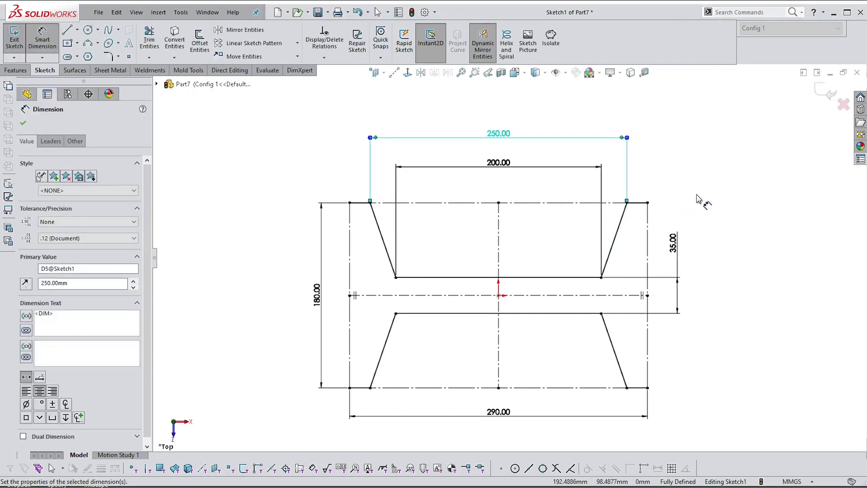
left_click(708, 167)
key("Escape")
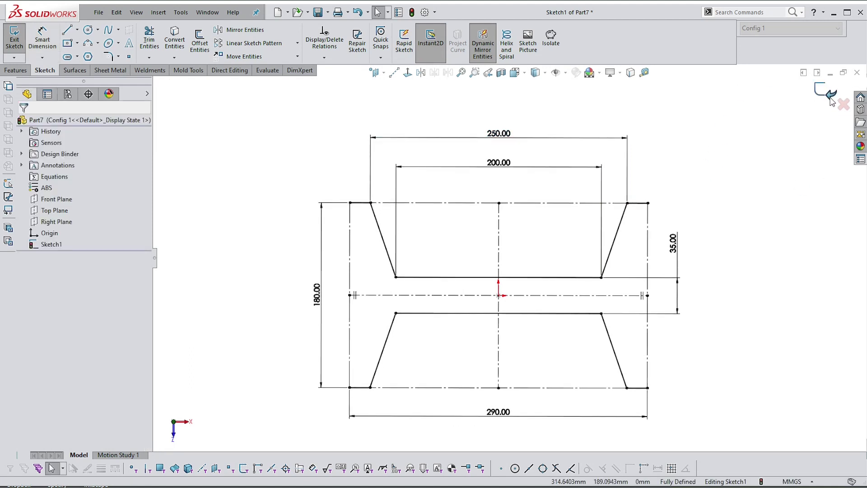
left_click(830, 100)
left_click(685, 227)
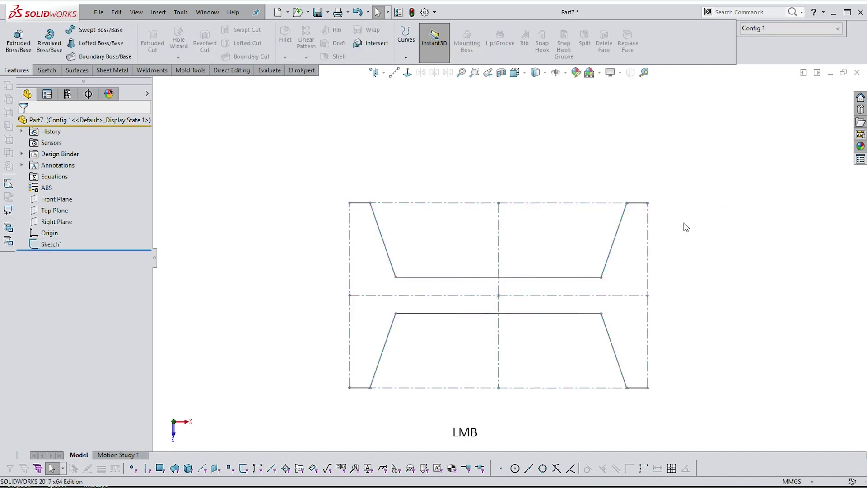
- Reopen the sketch and close both ends of the profile with straight lines along the construction rectangle's short sides
key("ctrl+7")
mouse_move(686, 208)
middle_mouse_down()
mouse_move(507, 247)
mouse_move(555, 253)
middle_mouse_up()
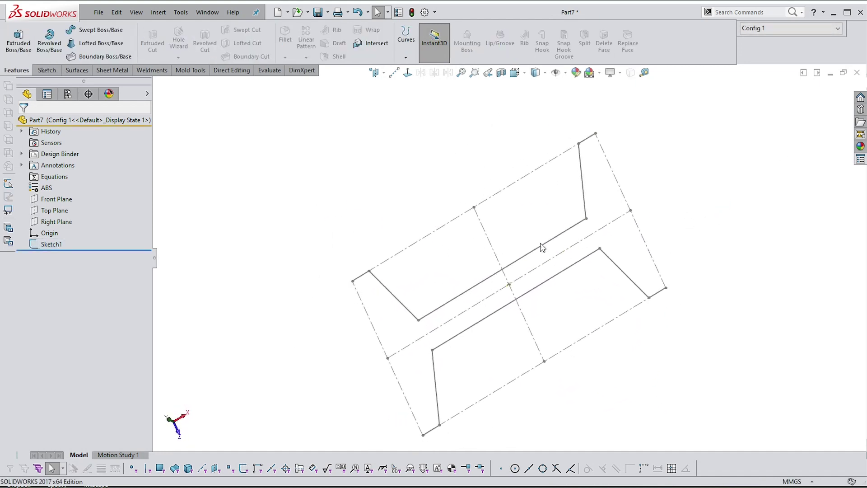
left_click(542, 246)
left_click(575, 149)
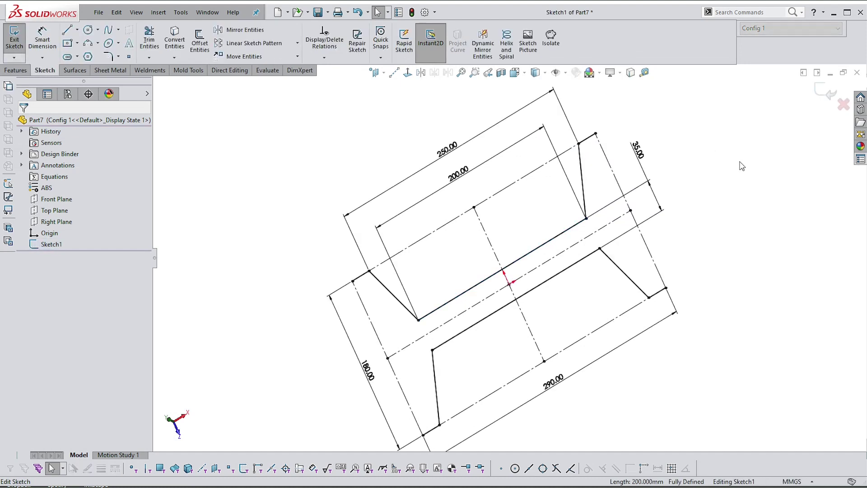
right_click(713, 165)
right_click_drag(680, 170, 692, 176)
left_click(763, 194)
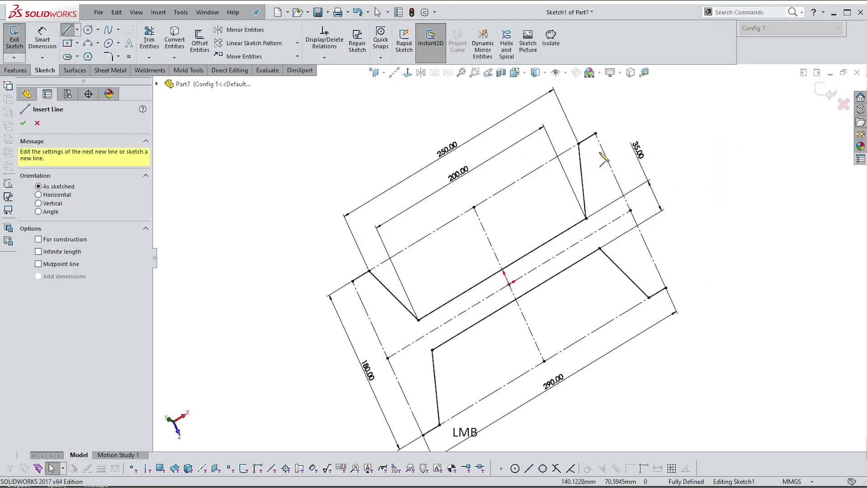
left_click(595, 134)
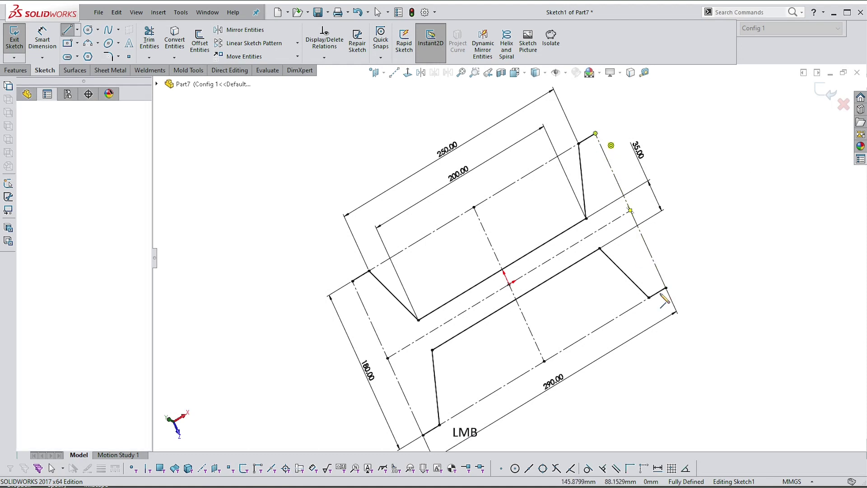
left_click(665, 287)
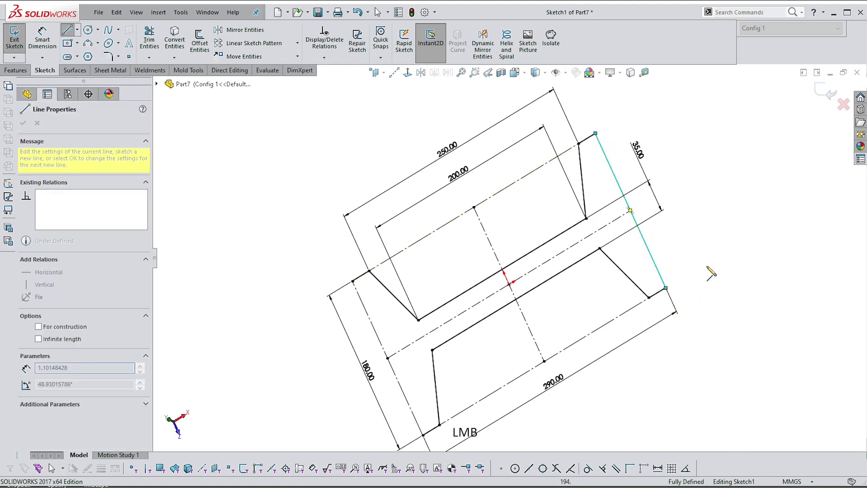
left_click(353, 281)
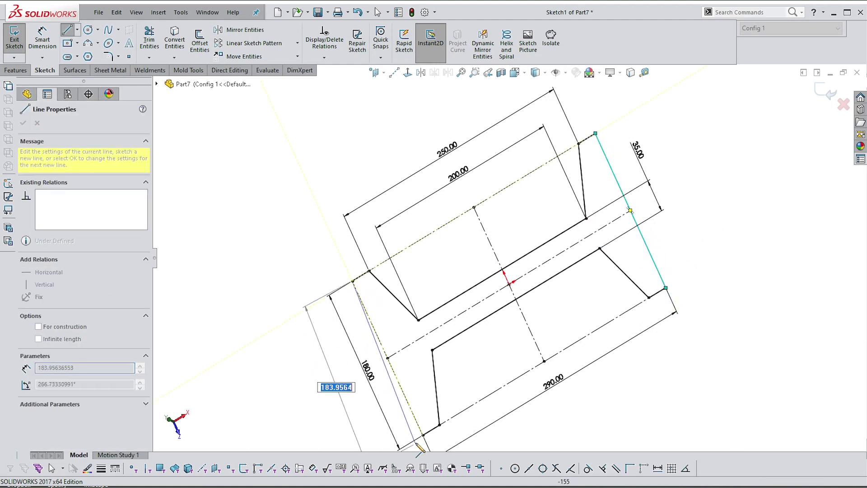
left_click(423, 436)
key("Escape")
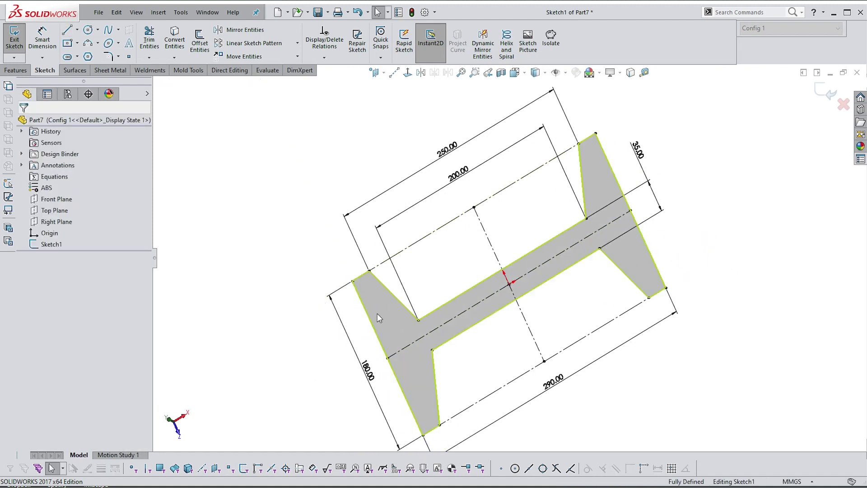
key("f")
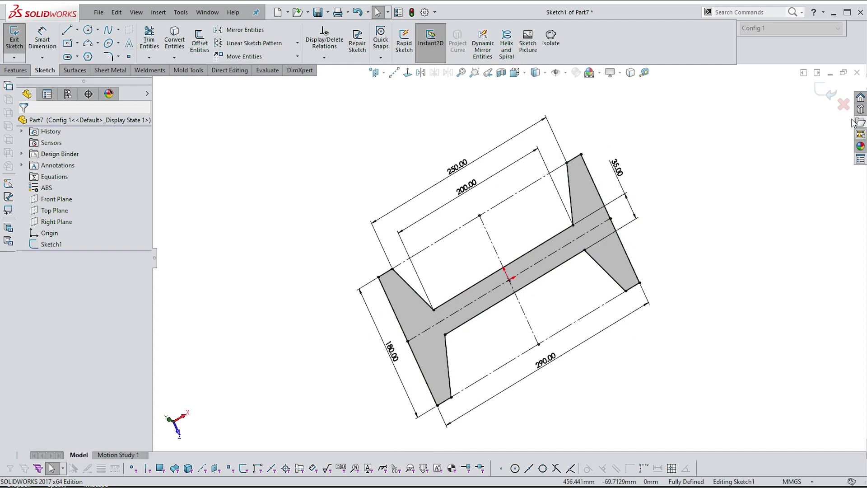
left_click(826, 91)
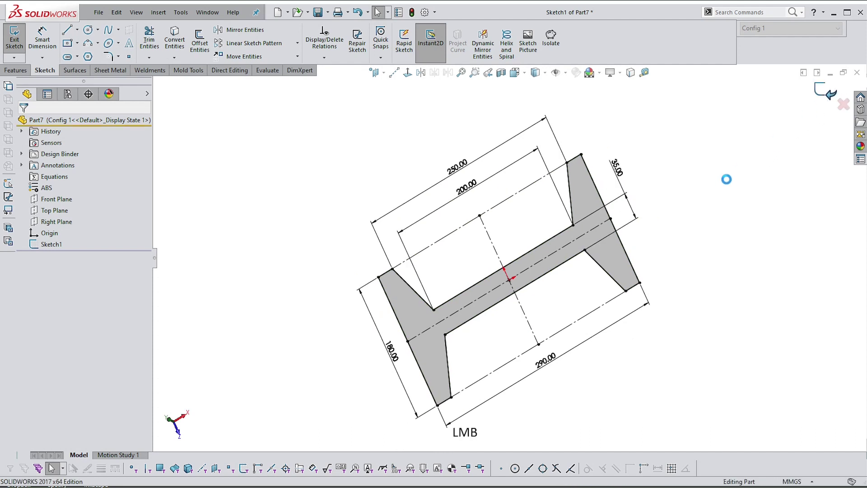
- Try to extrude the handle sketch as a blind boss 40 mm deep from the sketch plane
left_click(623, 244)
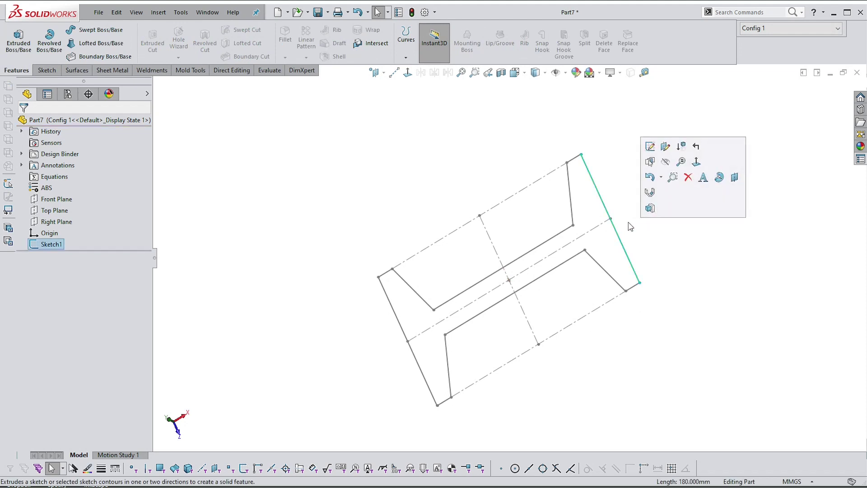
left_click(16, 45)
key("Escape")
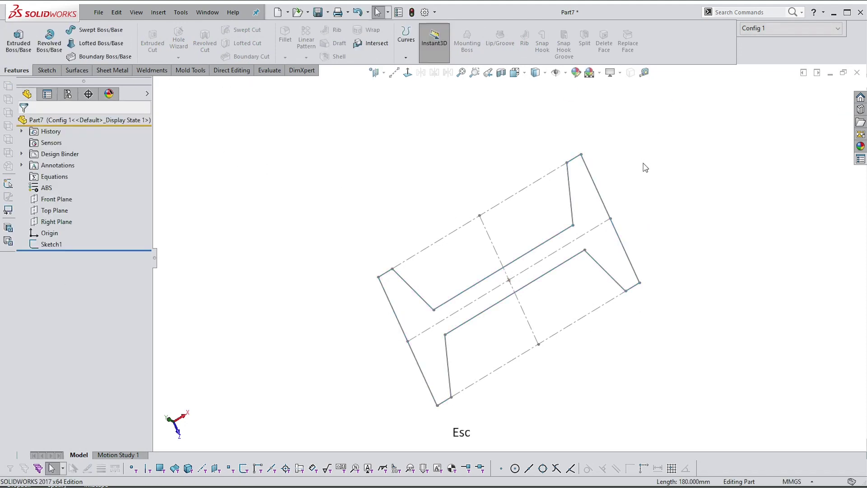
left_click(594, 189)
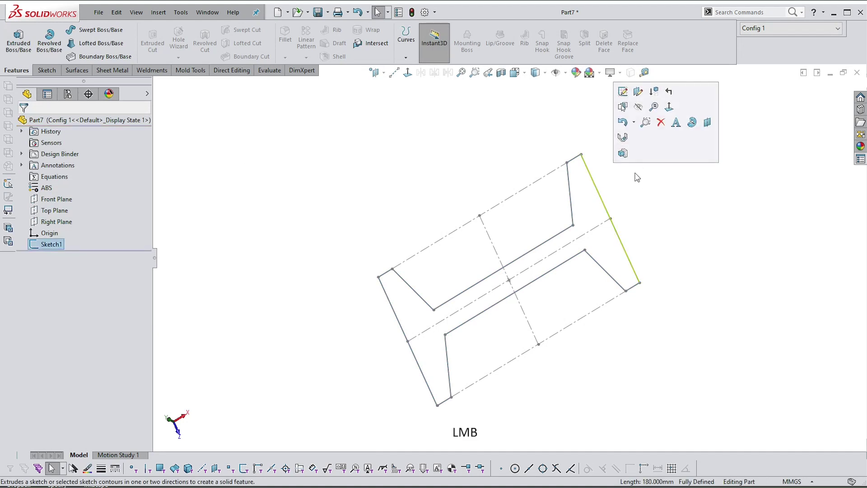
left_click(596, 187)
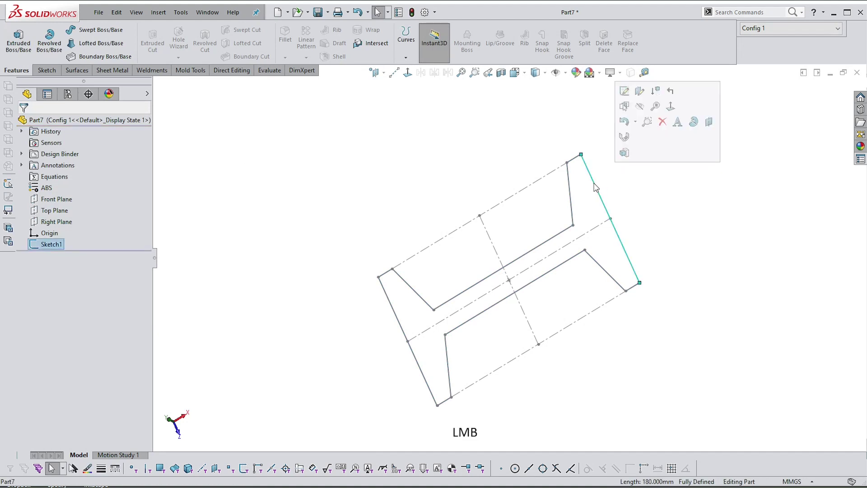
left_click(624, 153)
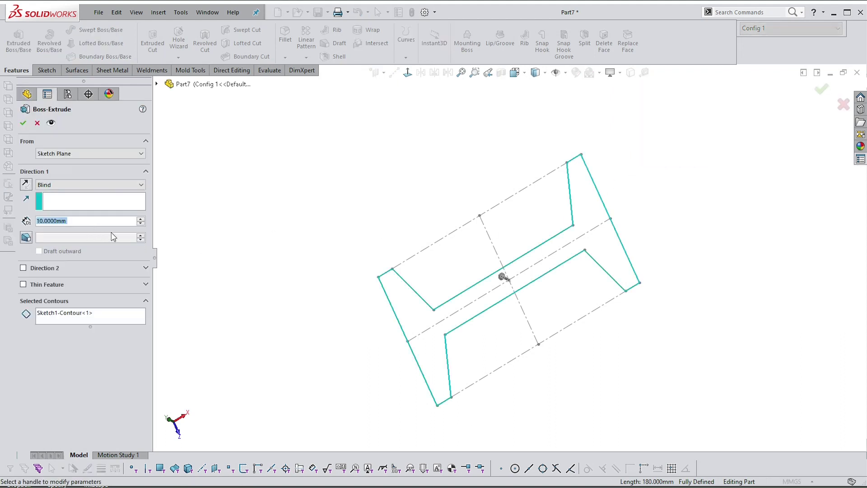
left_click(141, 219)
left_click(140, 219)
left_click(141, 219)
mouse_move(582, 201)
middle_mouse_down()
mouse_move(581, 183)
mouse_move(552, 185)
middle_mouse_up()
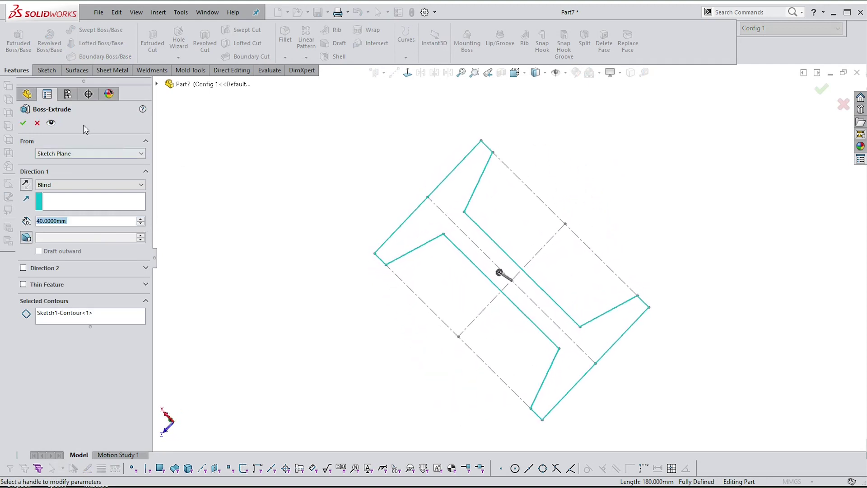
left_click(23, 122)
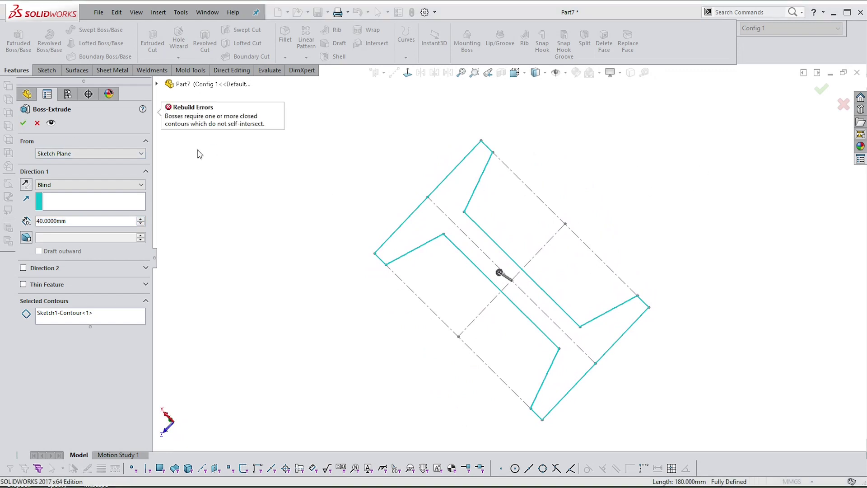
mouse_move(197, 150)
middle_mouse_down()
mouse_move(261, 144)
mouse_move(433, 162)
mouse_move(501, 180)
middle_mouse_up()
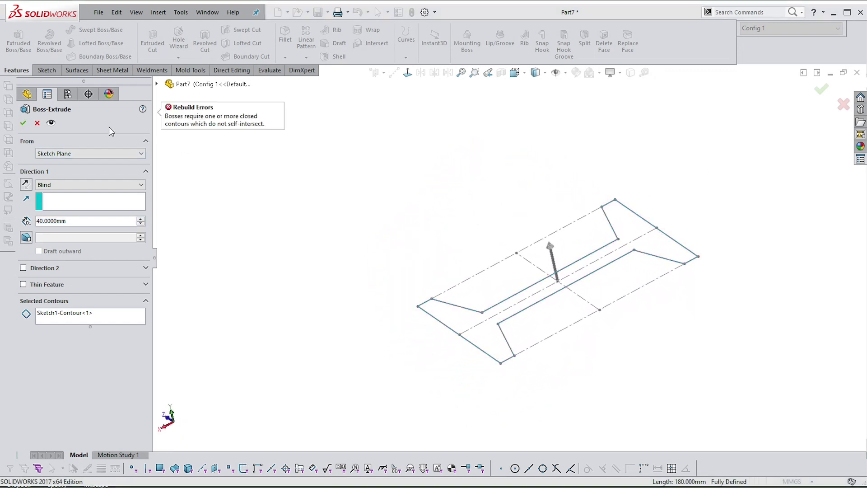
left_click(38, 123)
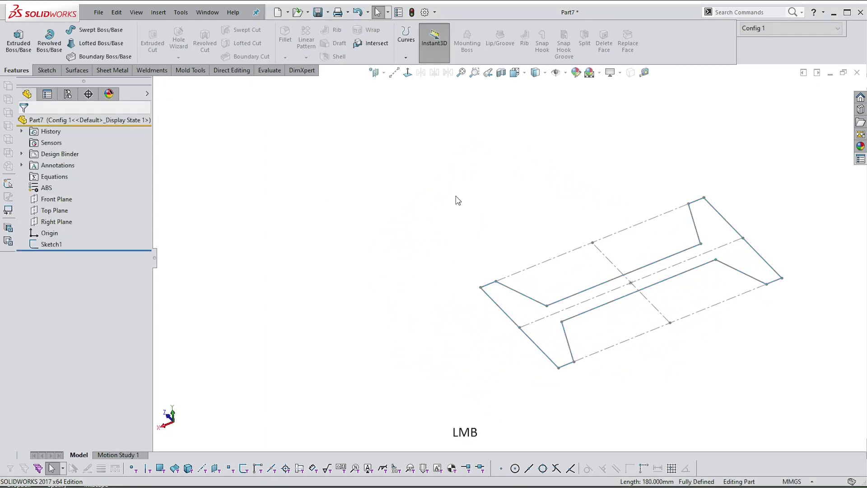
- Reopen the sketch and check the shaded closed region of the handle profile and its boundary lines
left_click(695, 220)
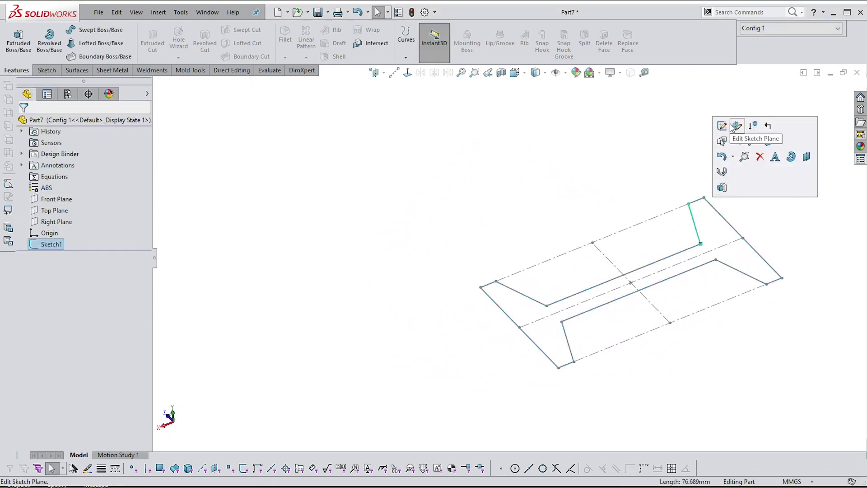
left_click(721, 127)
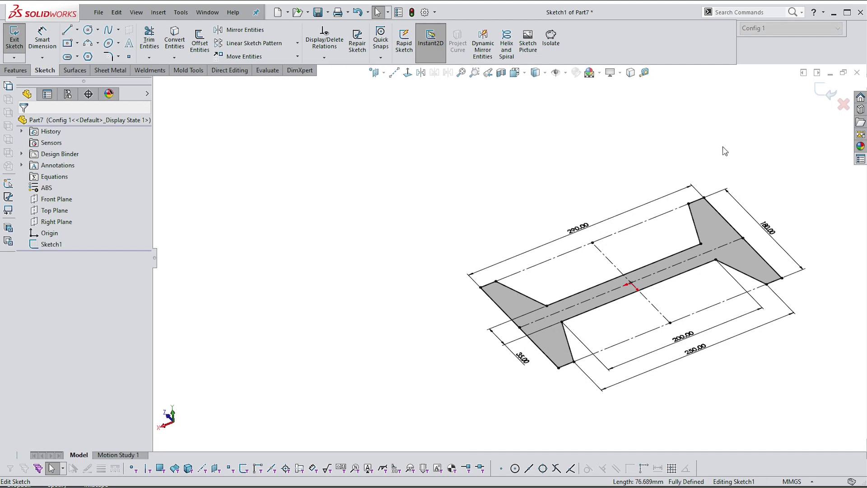
left_click(719, 229)
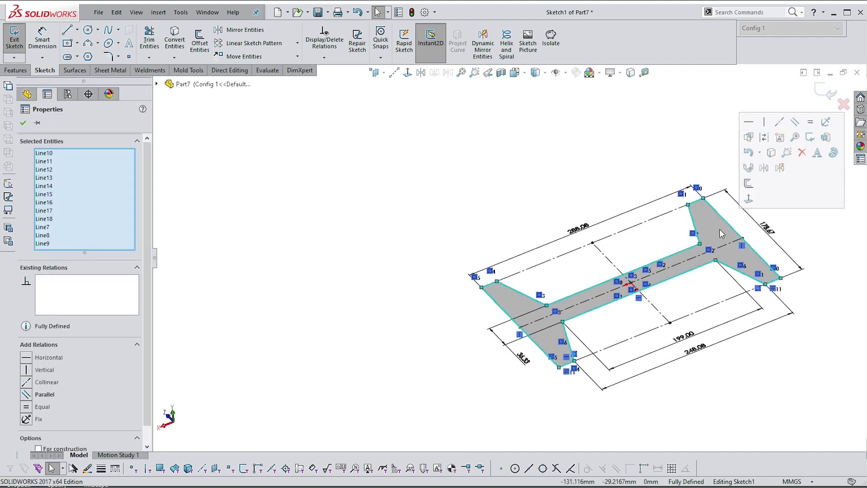
left_click(825, 92)
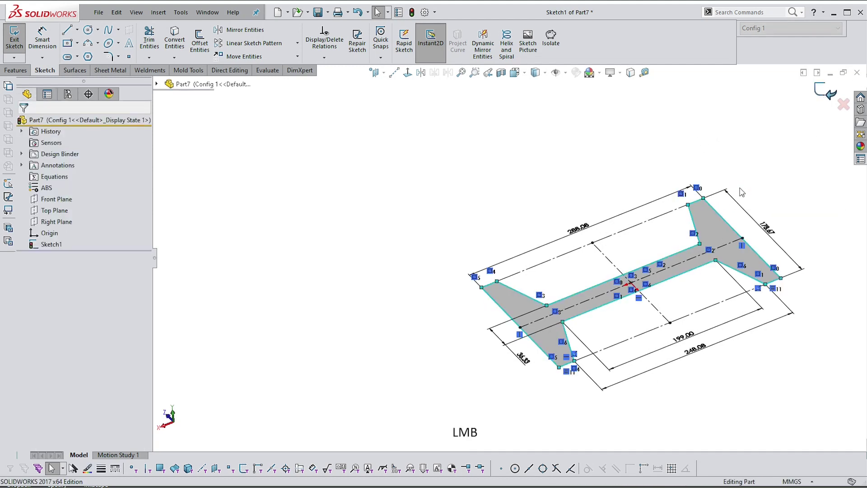
- Set up a blind boss extrusion of the handle sketch with a depth of 40 mm
left_click(693, 223)
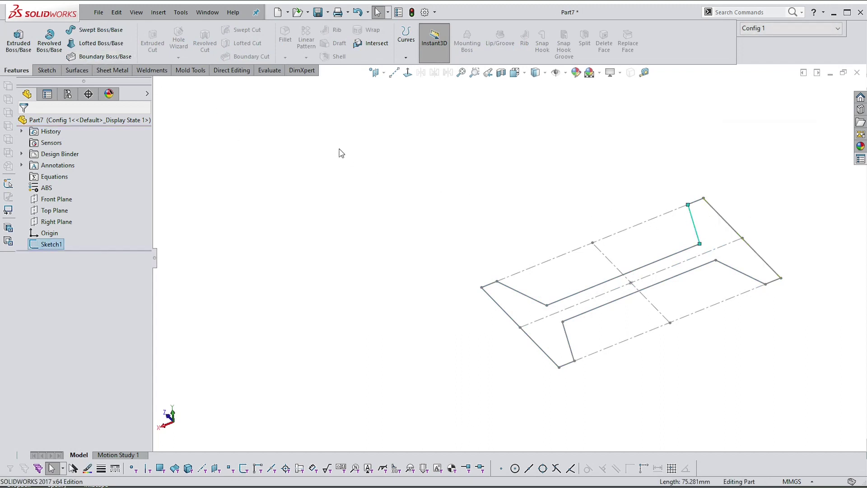
left_click(695, 228)
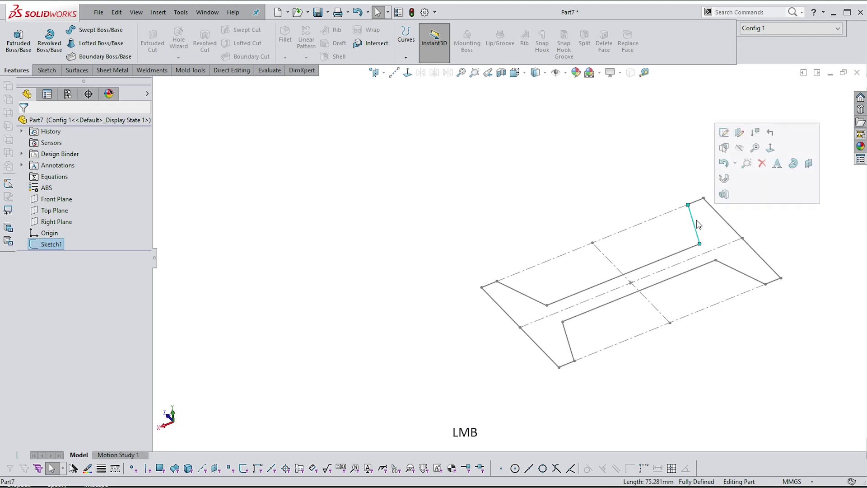
left_click(724, 194)
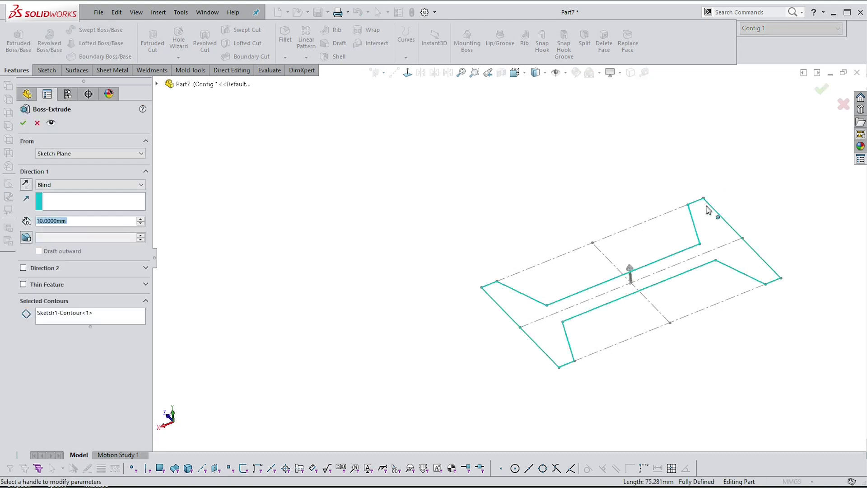
left_click(141, 219)
left_click(141, 219)
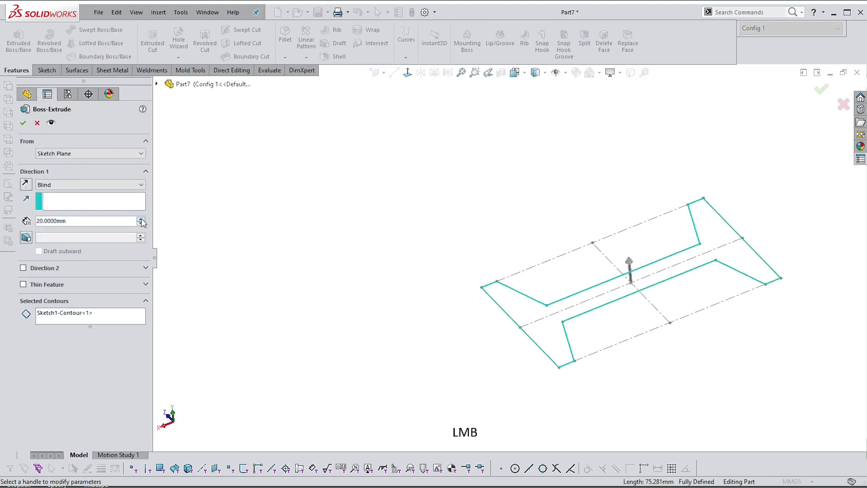
left_click(141, 219)
left_click(23, 123)
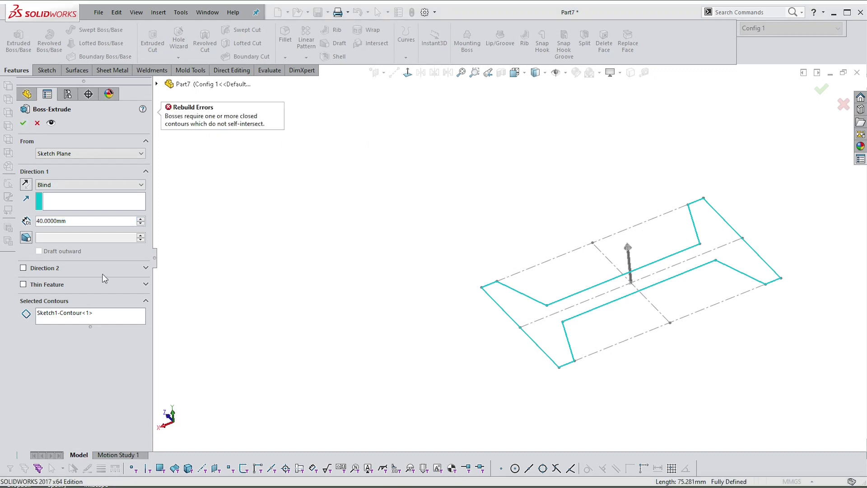
- Replace the selected contour with the closed handle profile region and complete the 40 mm blind boss extrusion
left_click(75, 314)
left_click(738, 251)
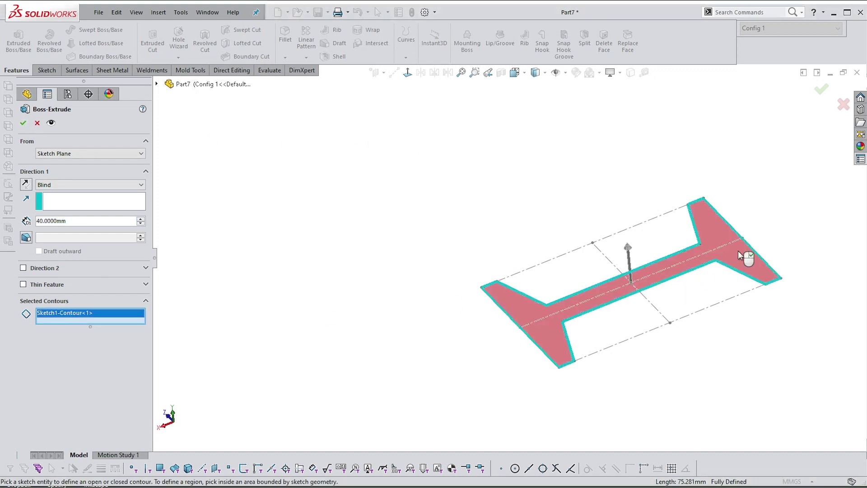
left_click(738, 250)
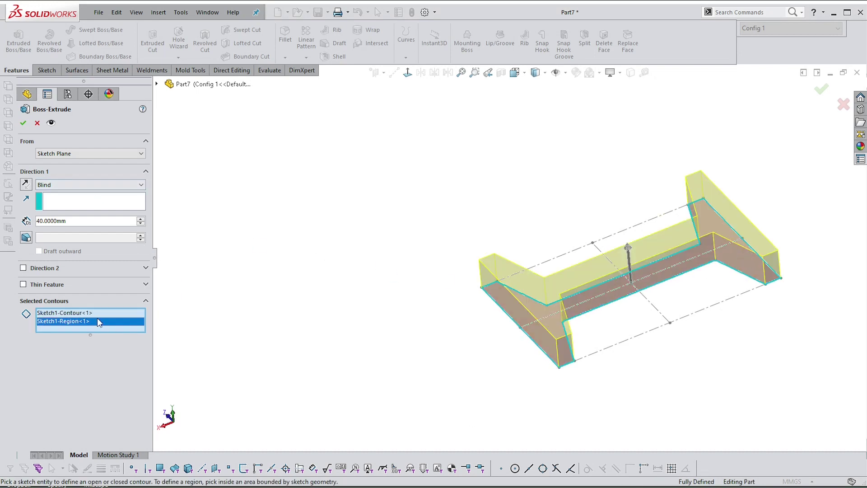
left_click(81, 311)
left_click(73, 313)
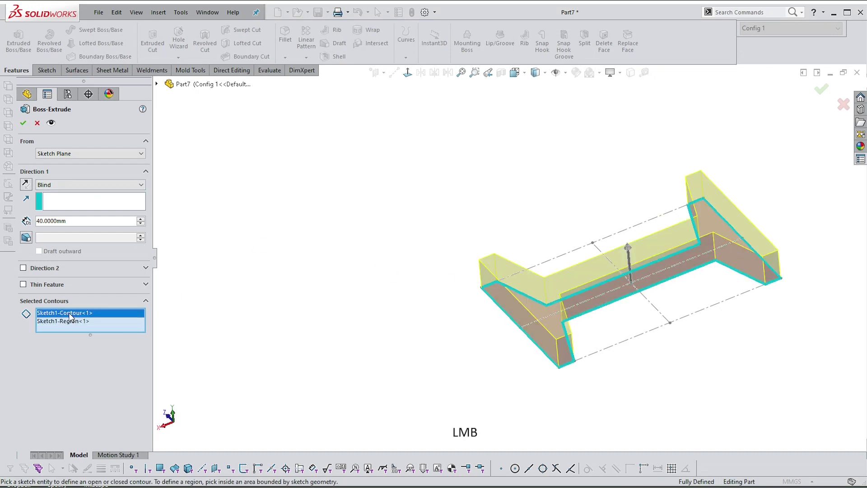
key("Delete")
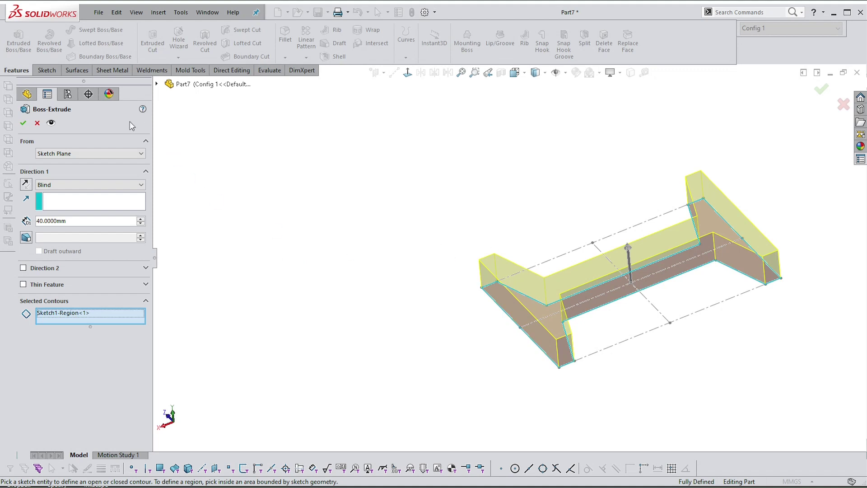
left_click(23, 123)
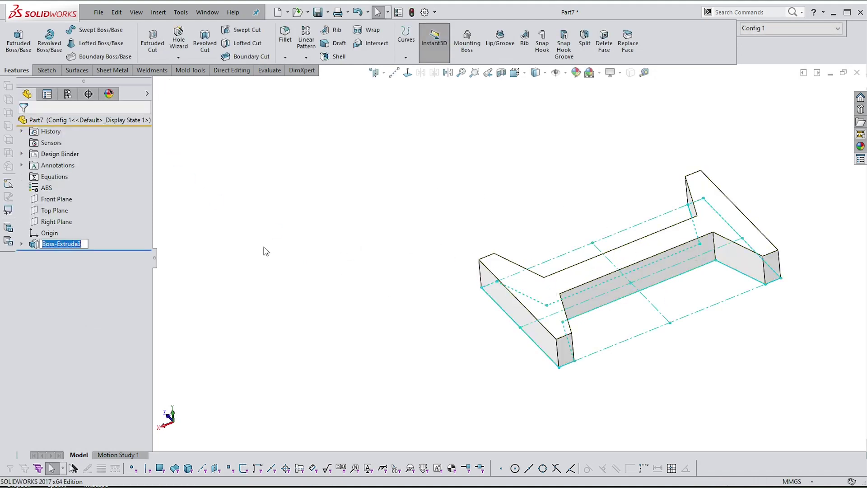
left_click(353, 265)
scroll(786, 253, "up", 2)
scroll(790, 244, "down", 2)
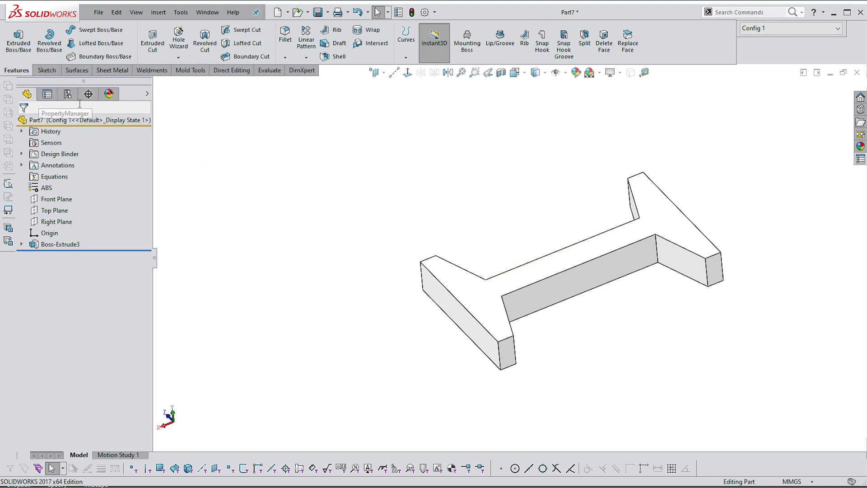
- Inspect the dimensions of the extruded handle, opening the overall length dimension without changing it
left_click(47, 96)
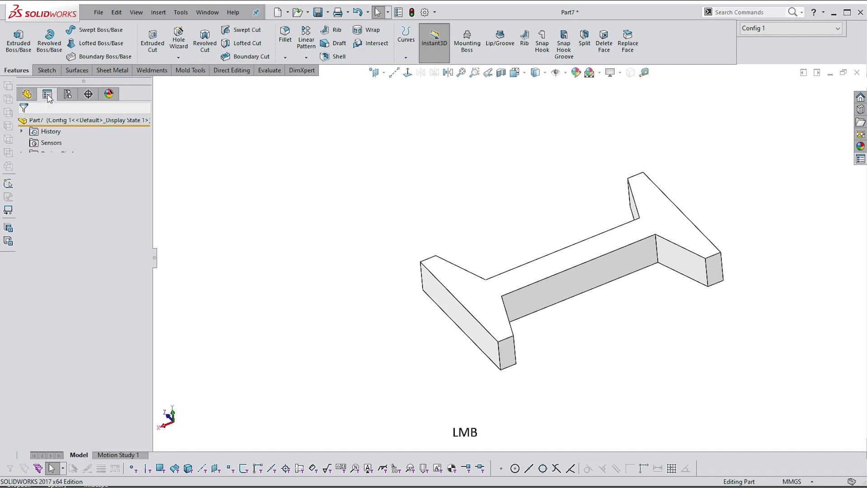
left_click(542, 266)
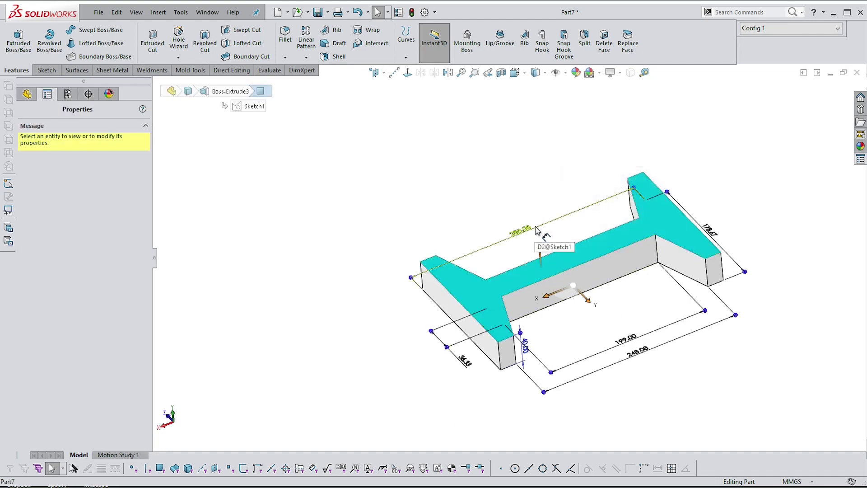
double_click(537, 231)
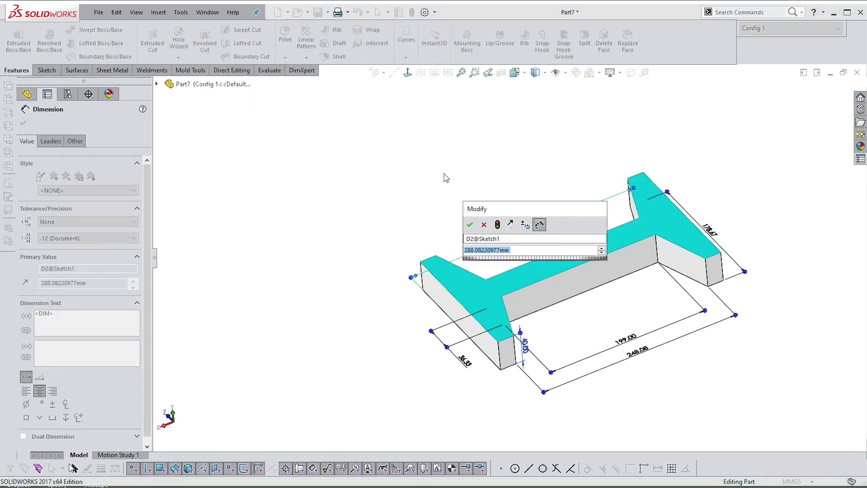
left_click(486, 185)
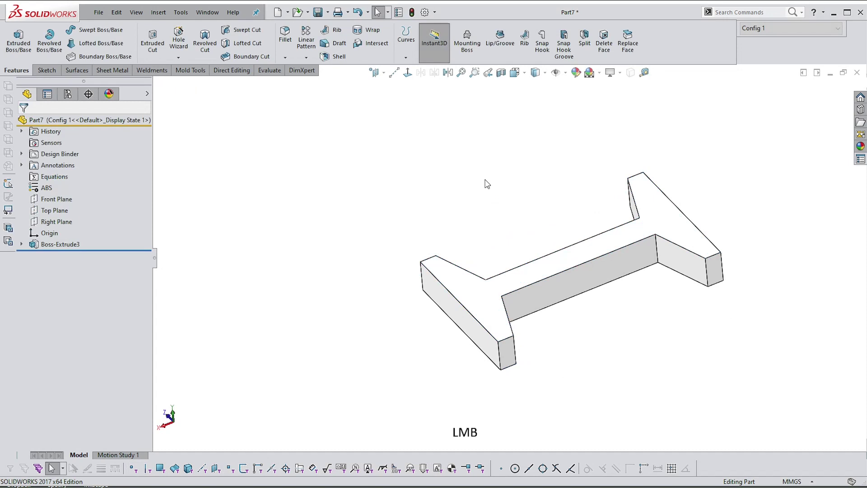
left_click(574, 280)
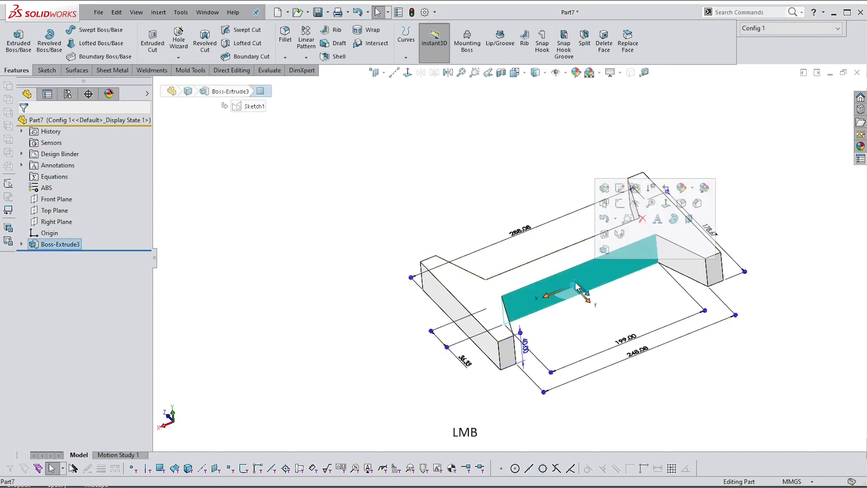
left_click(47, 95)
left_click(427, 188)
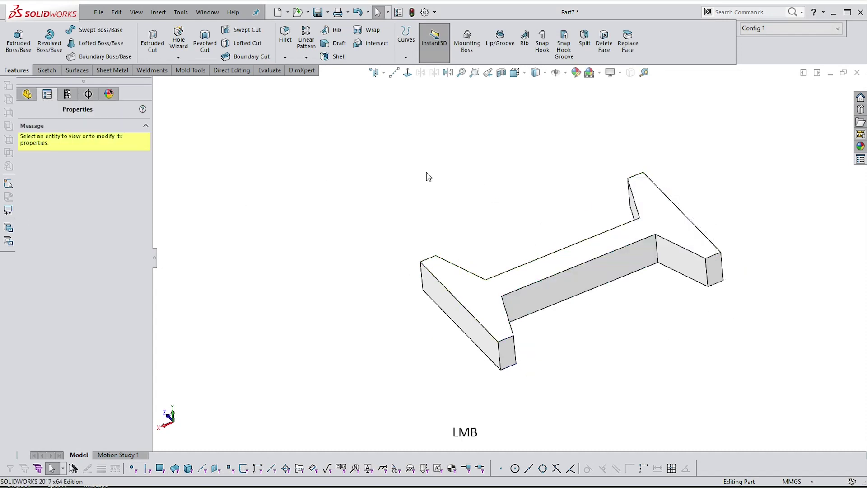
- Rename the part's existing configuration as Config 1 STANDARD
left_click(68, 95)
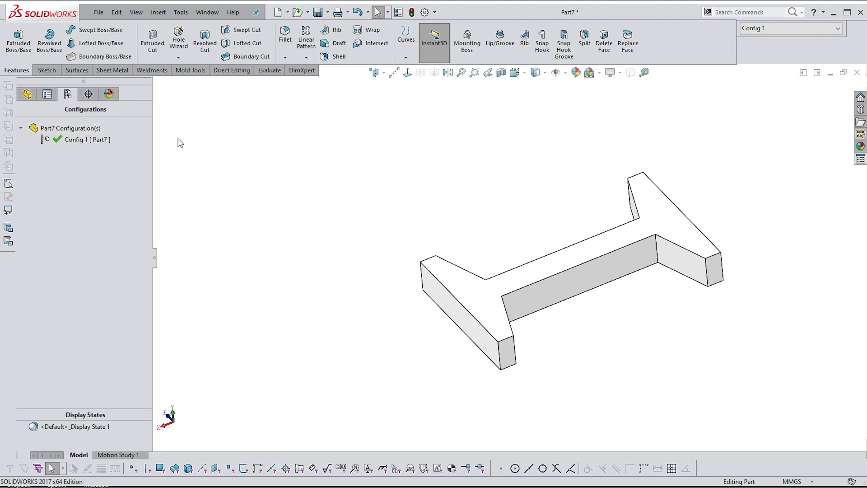
scroll(679, 305, "up", 3)
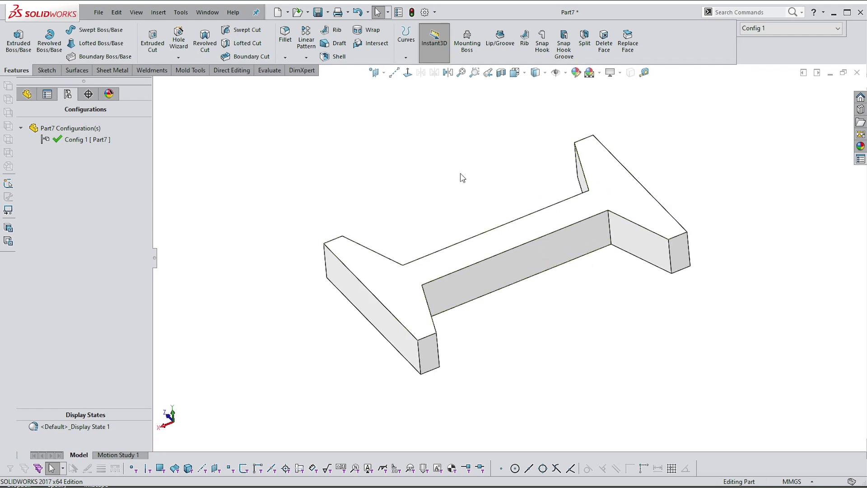
left_click(74, 139)
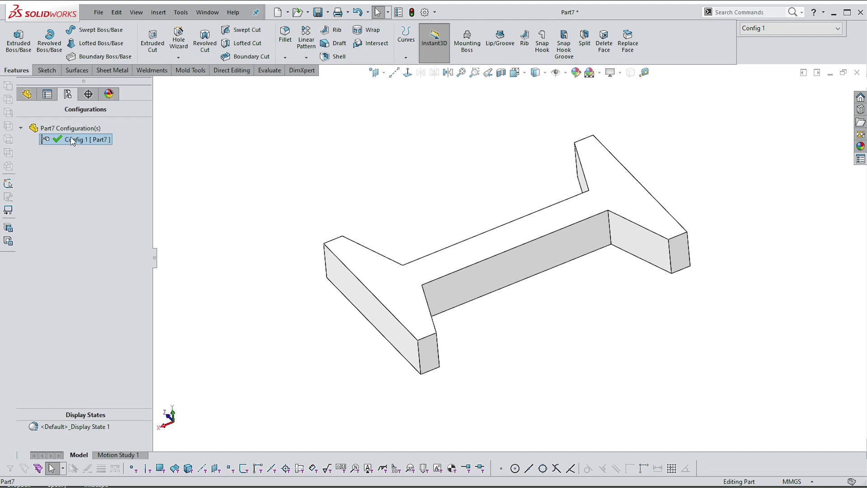
left_click(71, 138)
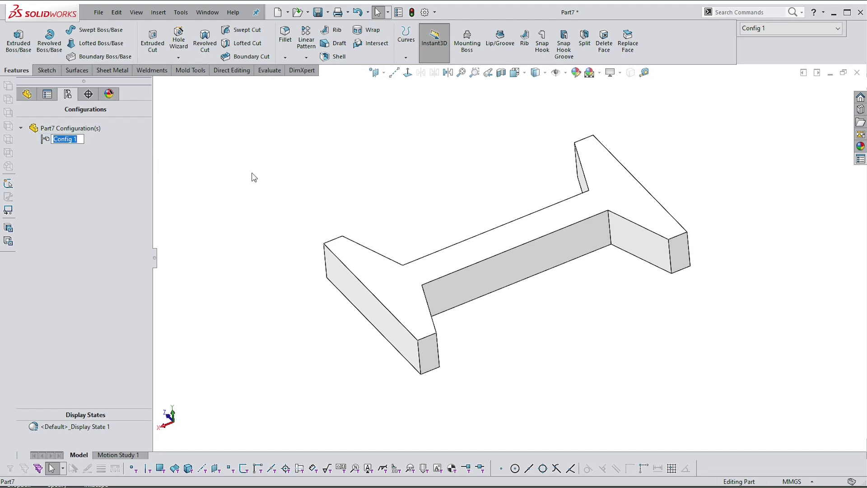
key("Right")
type("STANDARD")
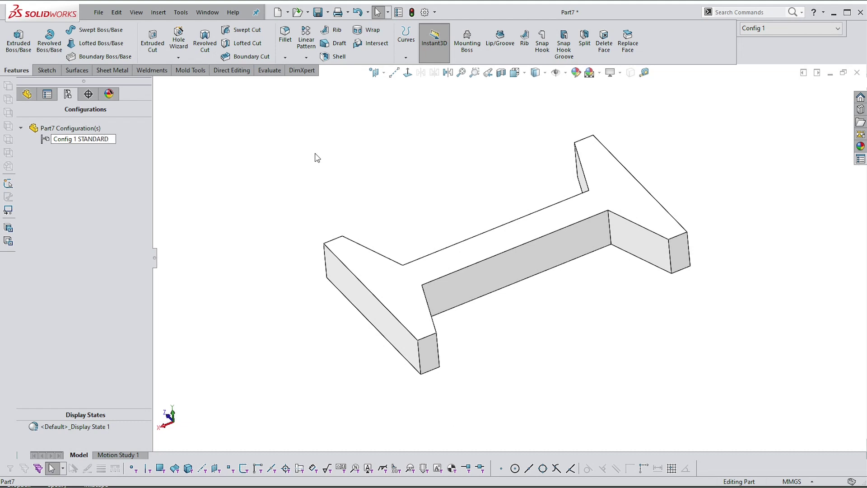
key("Return")
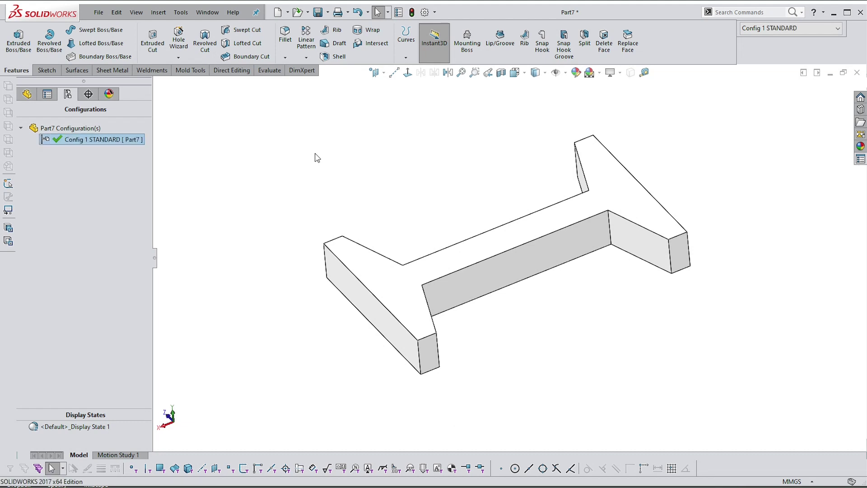
left_click(320, 161)
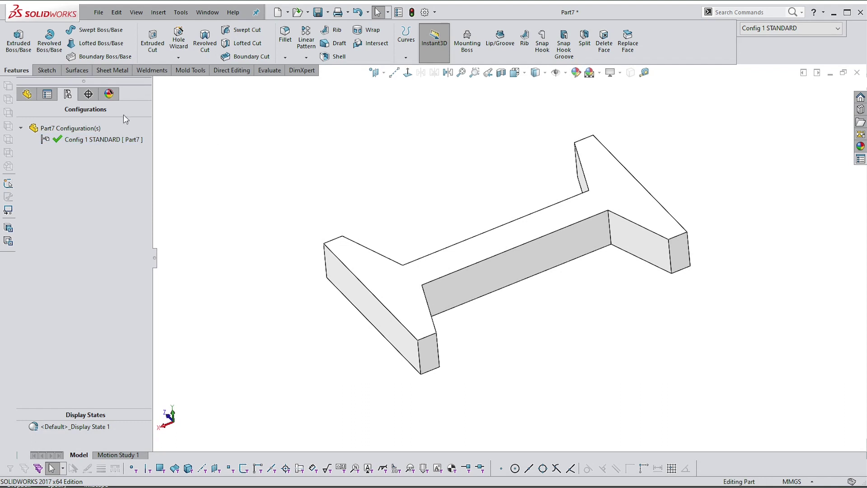
- Add a second configuration to the part, named Config 2 - HOLES
left_click(79, 126)
right_click(79, 126)
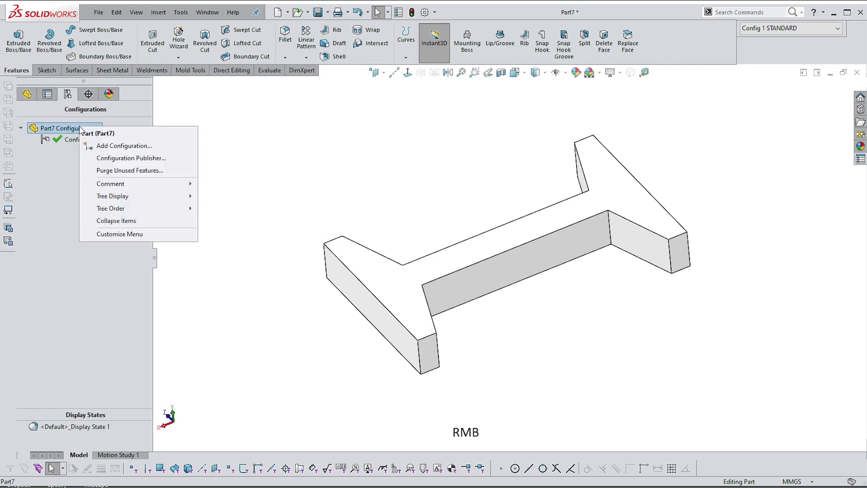
left_click(124, 145)
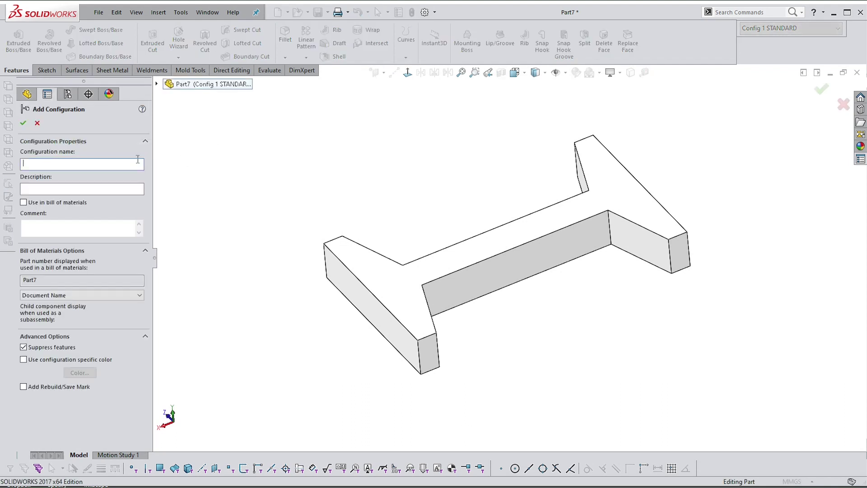
key("Caps_Lock")
type("Config 2 - HOLES")
left_click(24, 123)
- Switch between the two configurations, make Config 1 STANDARD active and return to the feature tree
left_click(94, 143)
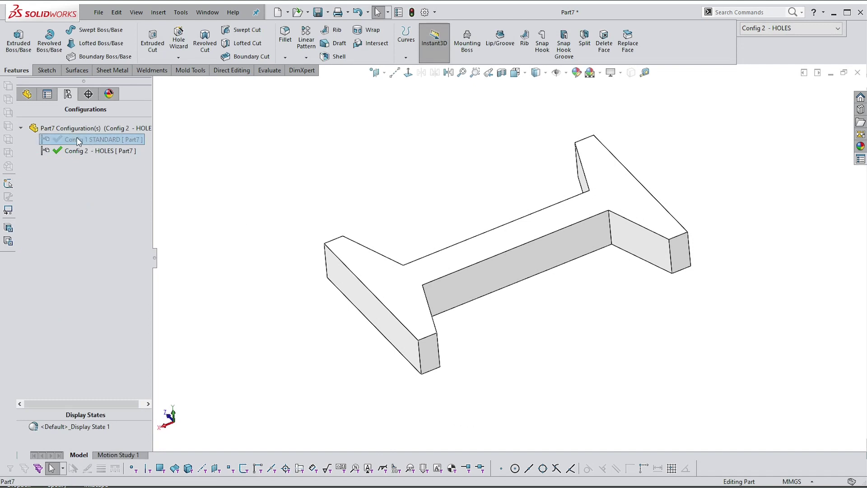
double_click(78, 140)
double_click(75, 151)
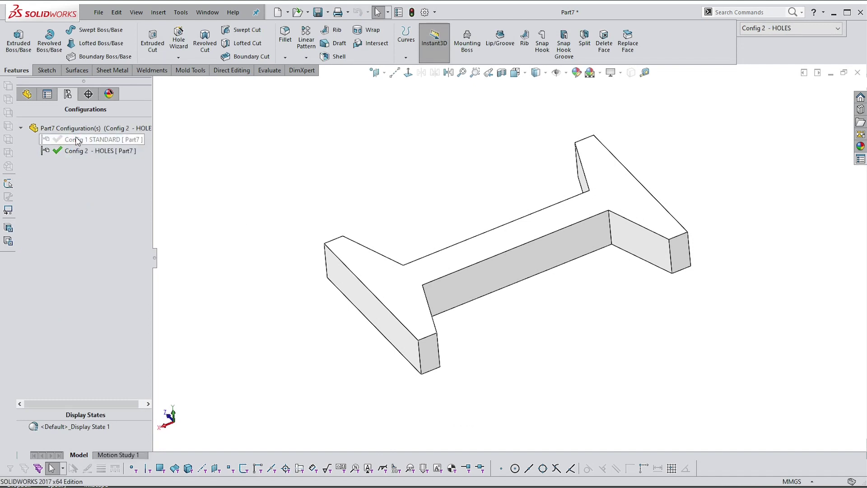
double_click(77, 140)
left_click(32, 95)
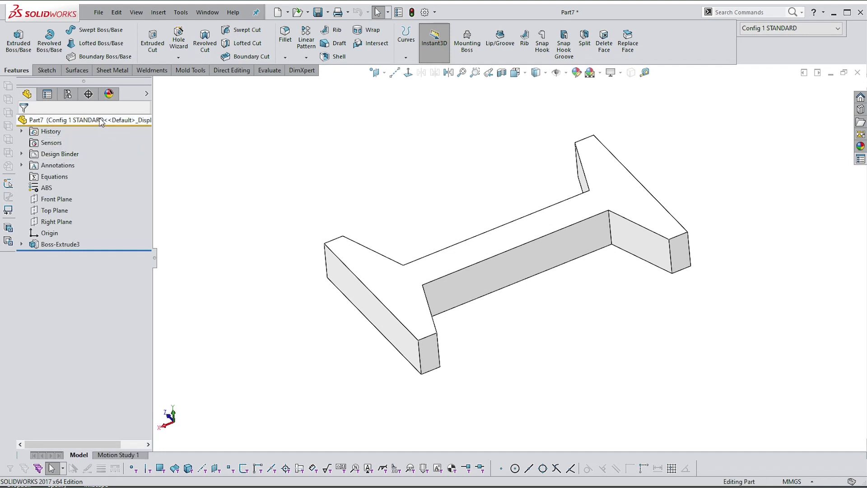
left_click(100, 120)
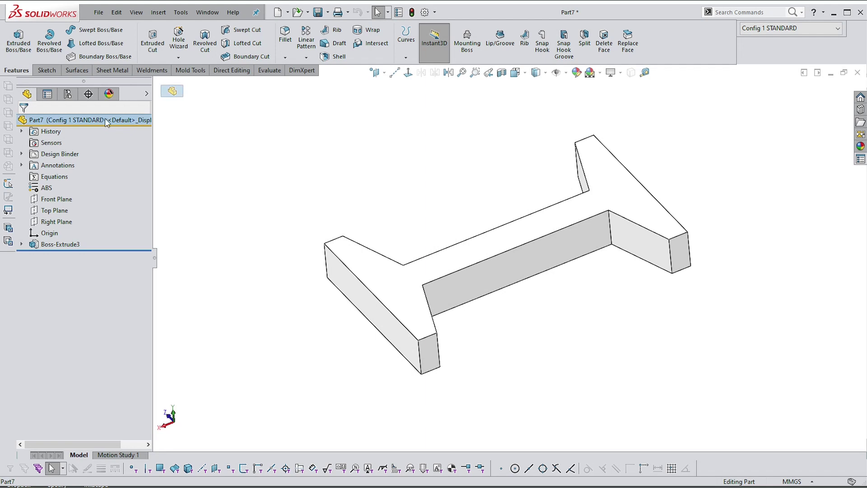
left_click(104, 121)
left_click(131, 121)
left_click(131, 121)
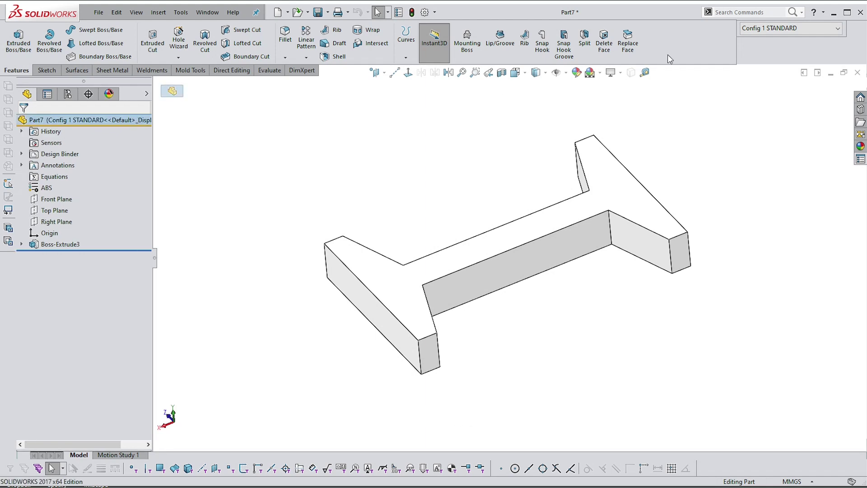
- Activate the Config 2 - HOLES configuration and switch back to Config 1 STANDARD
left_click(815, 30)
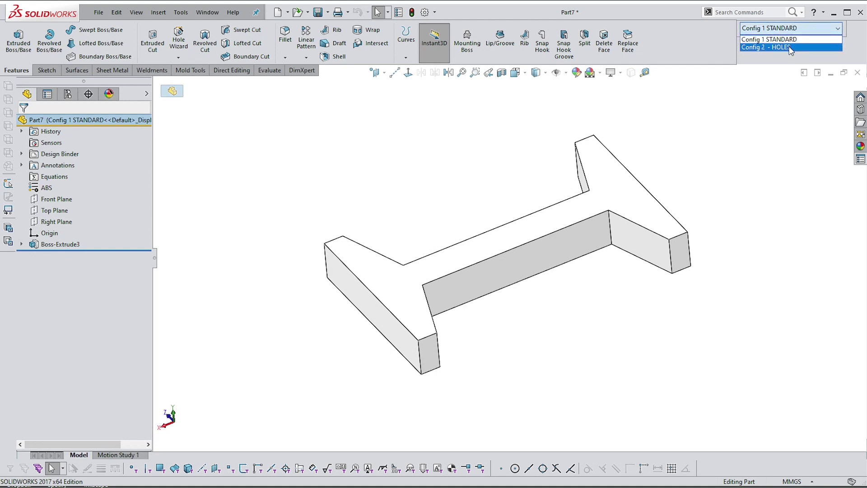
left_click(790, 48)
left_click(793, 28)
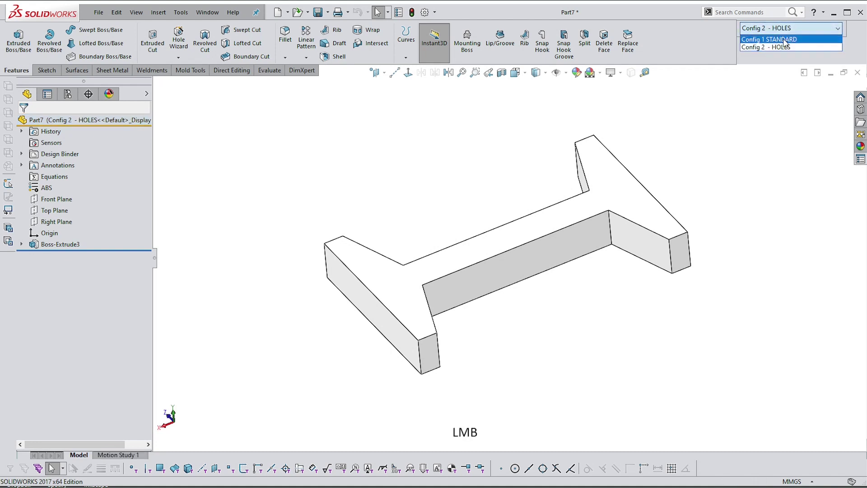
left_click(785, 40)
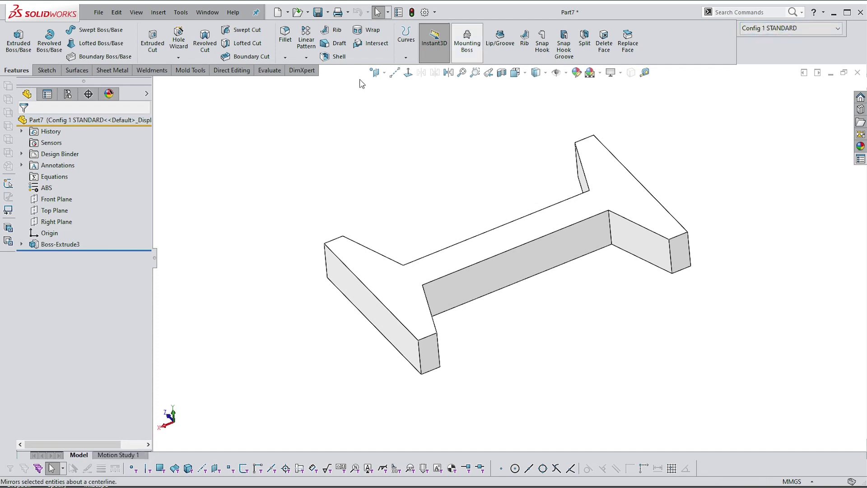
right_click(110, 123)
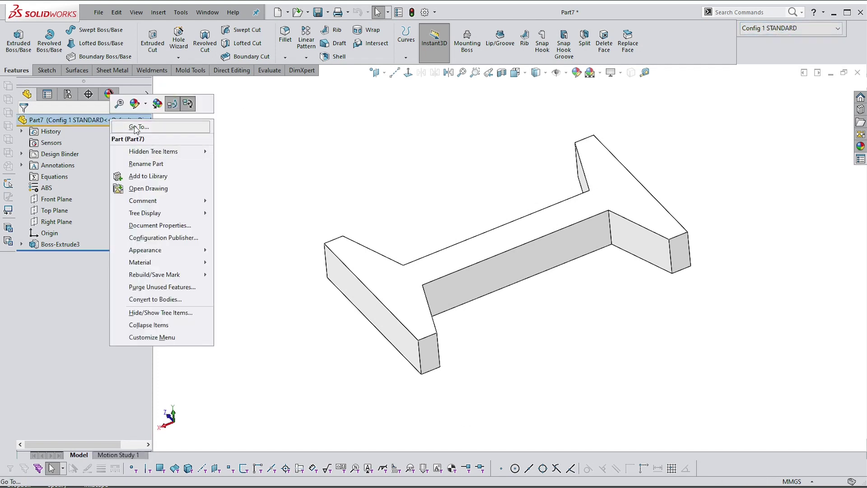
left_click(75, 144)
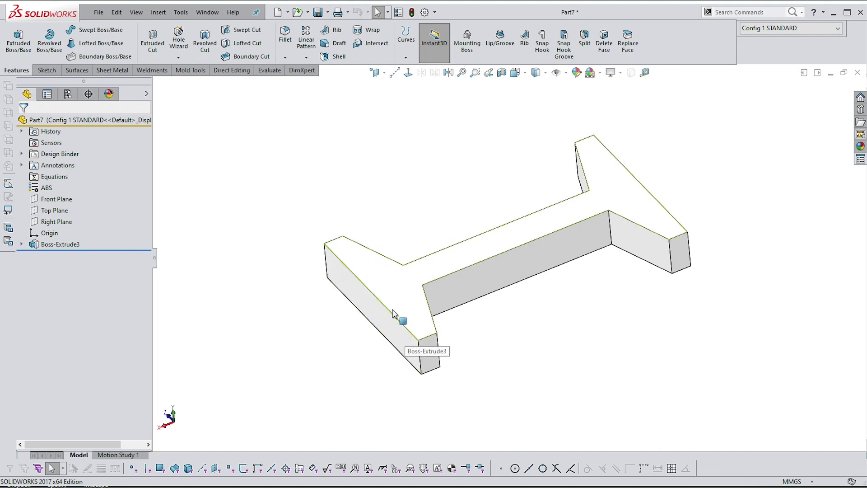
- Set the length of the handle's central bar between its inner corners to 185 mm
left_click(533, 248)
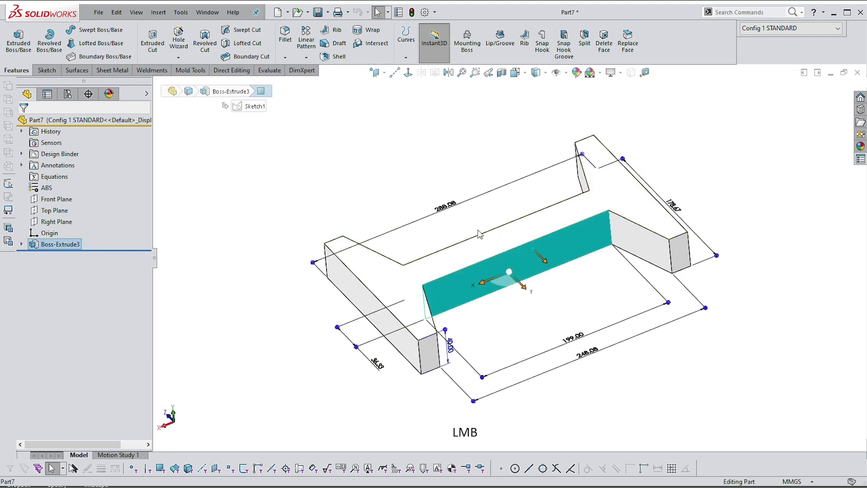
double_click(581, 340)
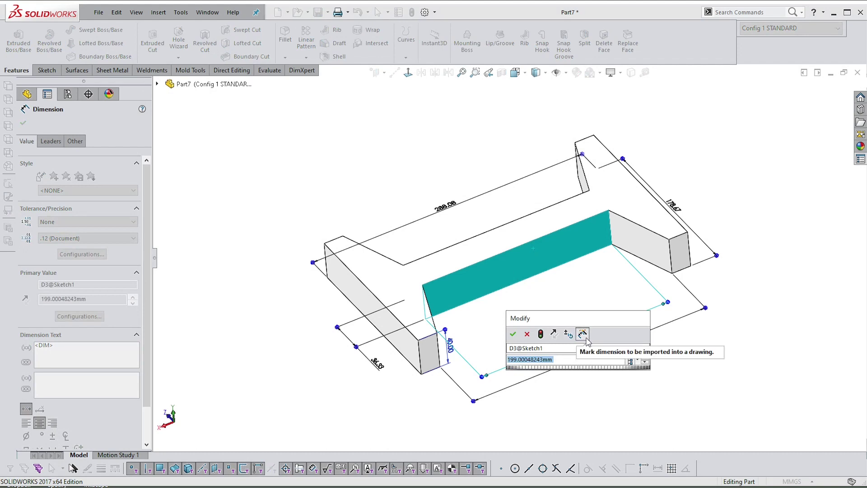
type("185")
key("Return")
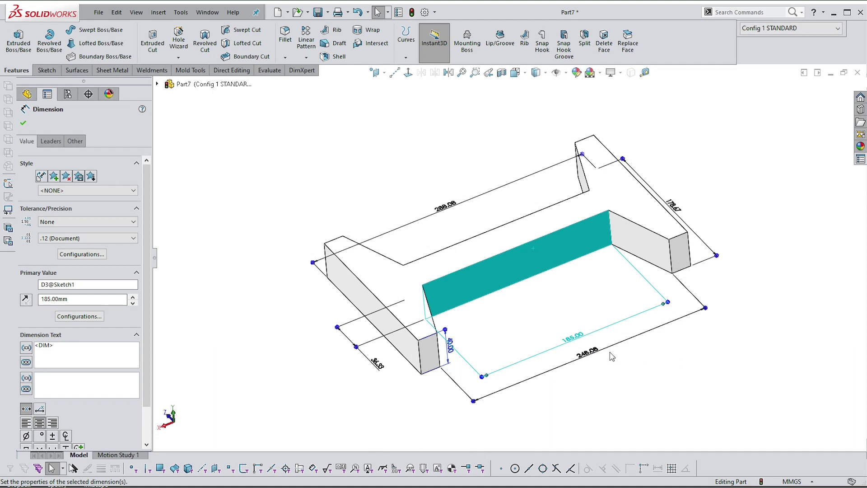
- Set the distance between the inner corners of the handle's two opposite feet to 248 mm
double_click(596, 353)
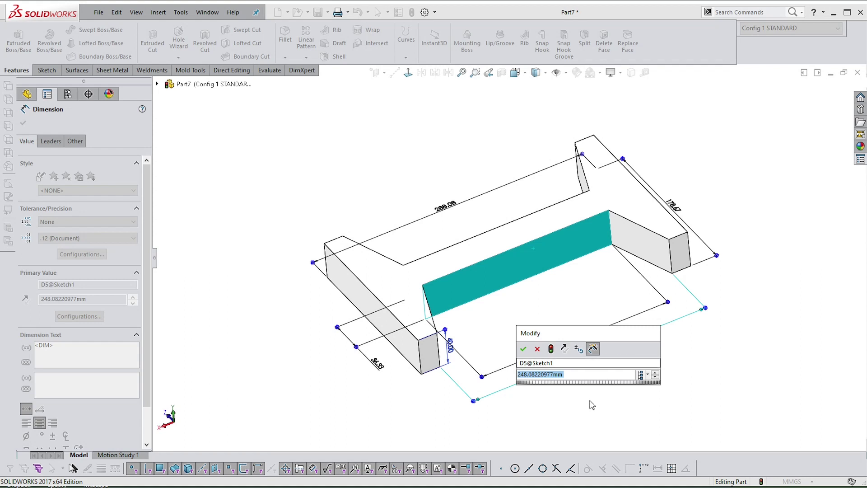
type("2")
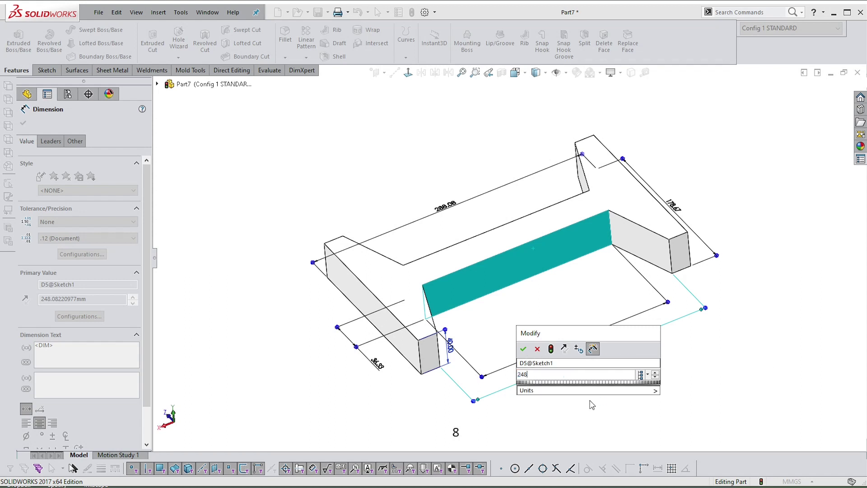
type("48")
key("Return")
left_click(588, 405)
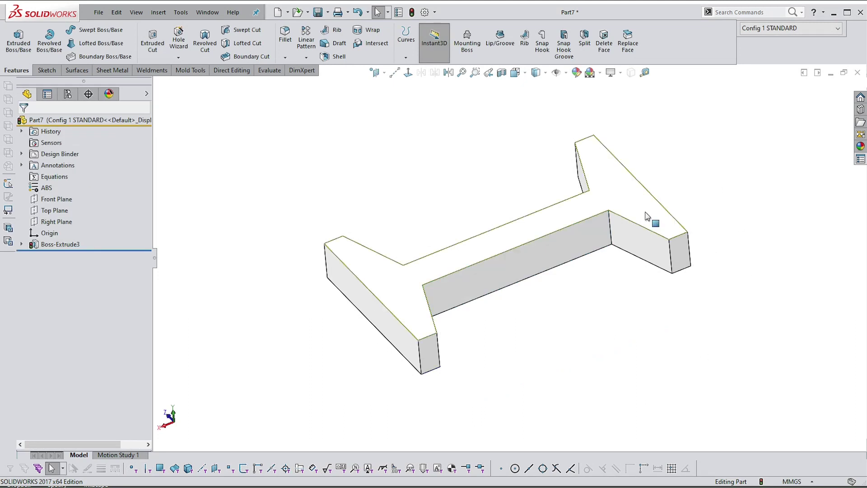
- Set the outer length of the handle's end piece to 180 mm and the central bar's width to 35 mm
left_click(638, 195)
left_click(673, 204)
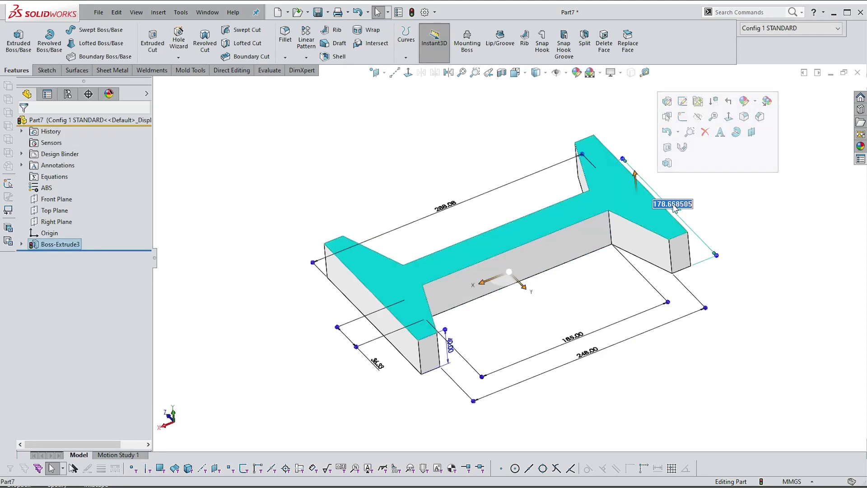
type("180")
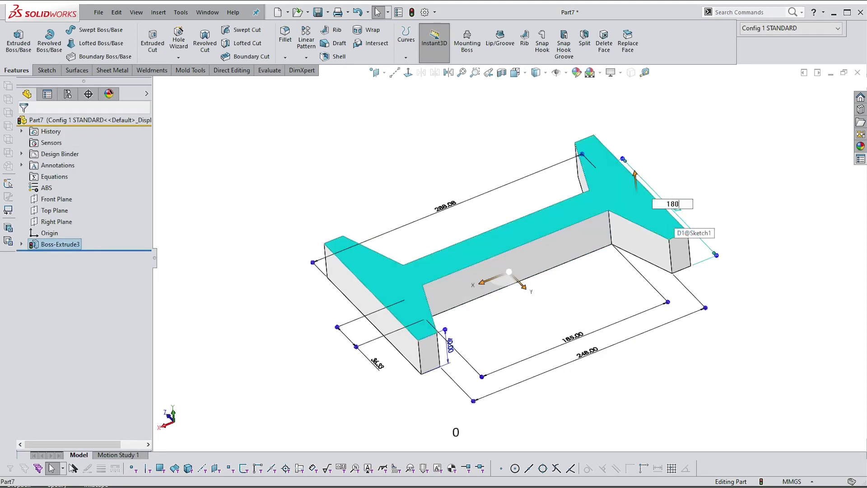
left_click(325, 348)
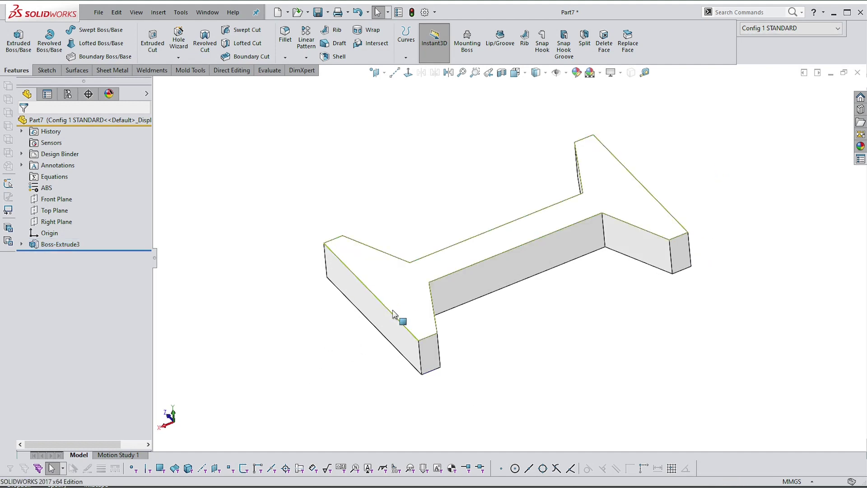
left_click(387, 322)
left_click(386, 364)
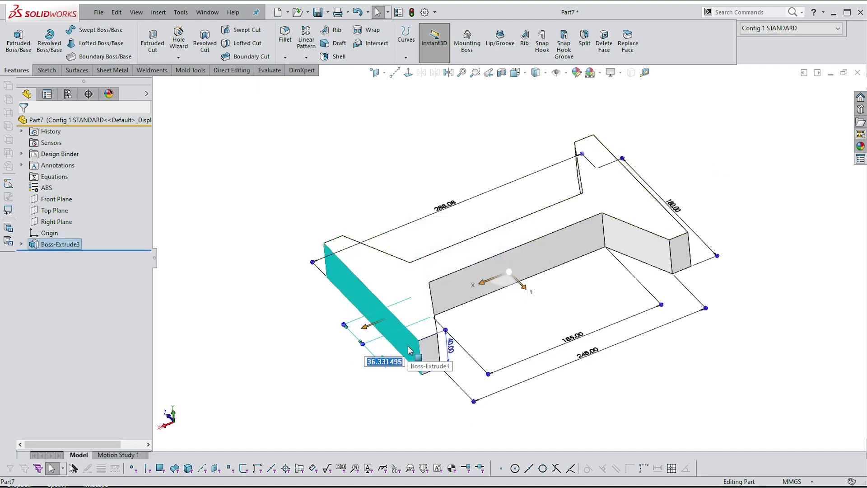
type("35")
key("Return")
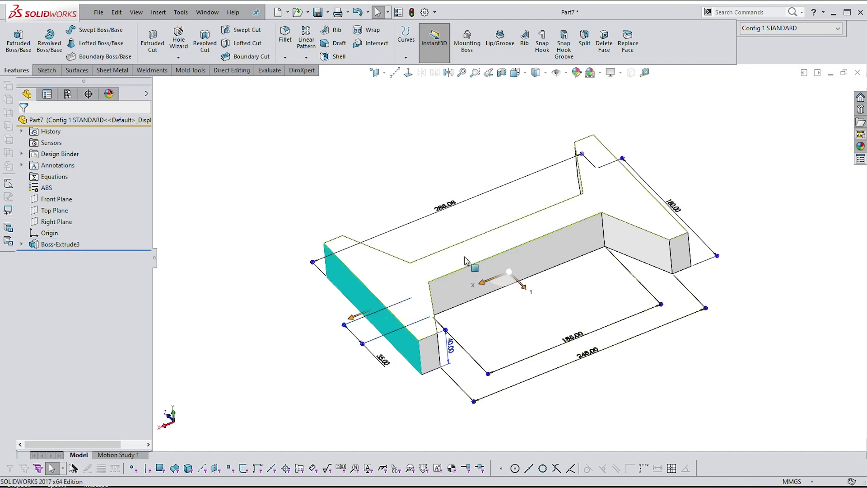
- Set the handle's overall length to 290 mm
left_click(472, 211)
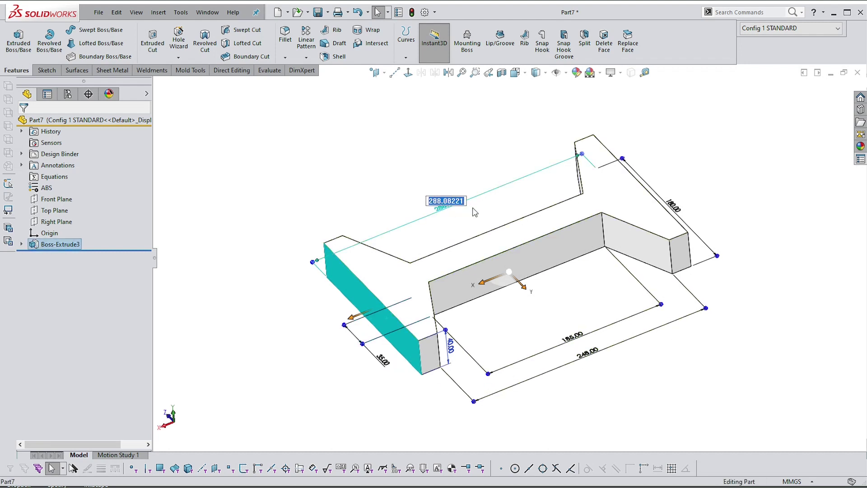
type("290")
key("Return")
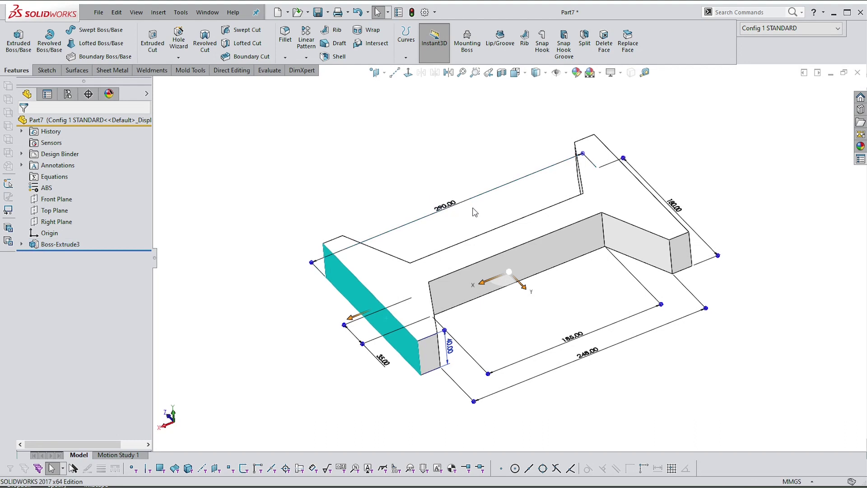
left_click(744, 260)
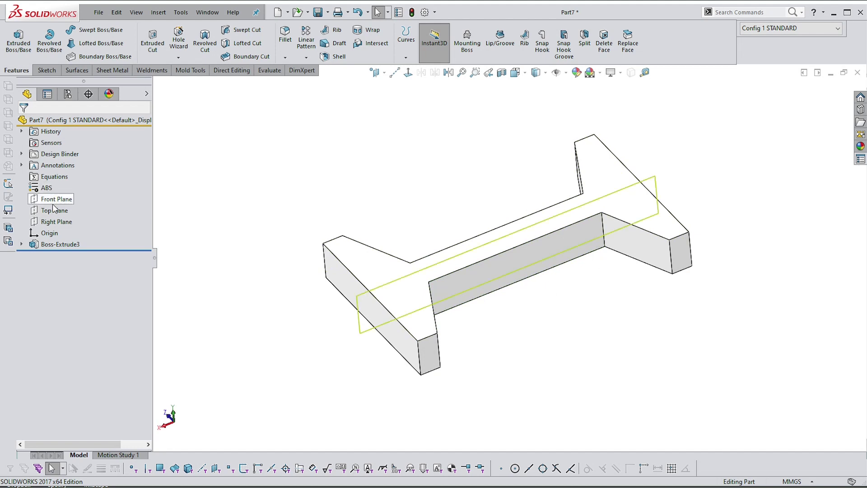
left_click(47, 211)
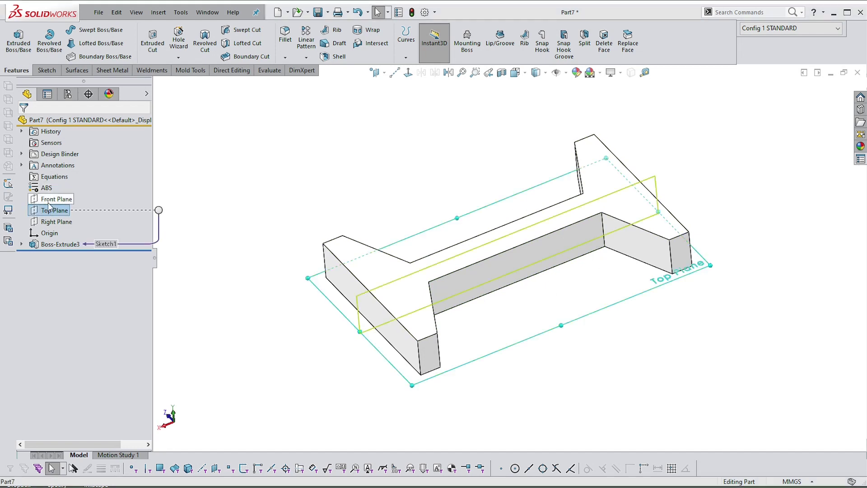
left_click(258, 234)
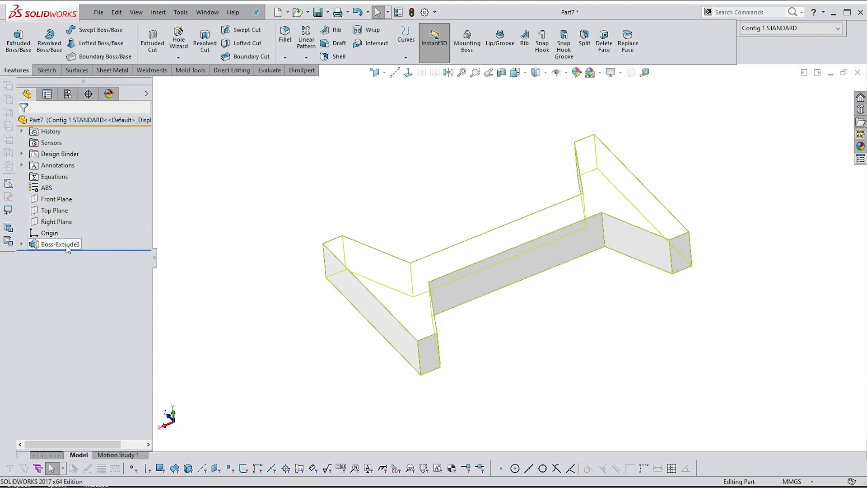
mouse_move(68, 247)
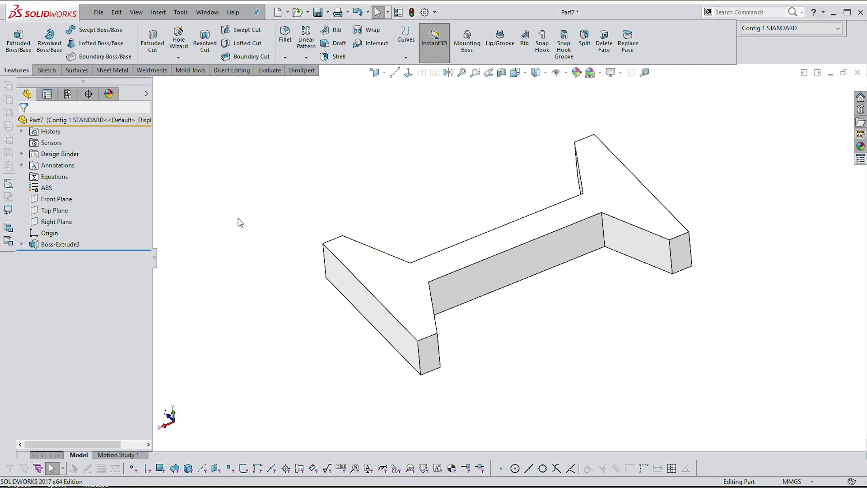
- Start a sketch on the Top Plane and draw a vertical centerline about 111 mm long upward from the origin
left_click(54, 210)
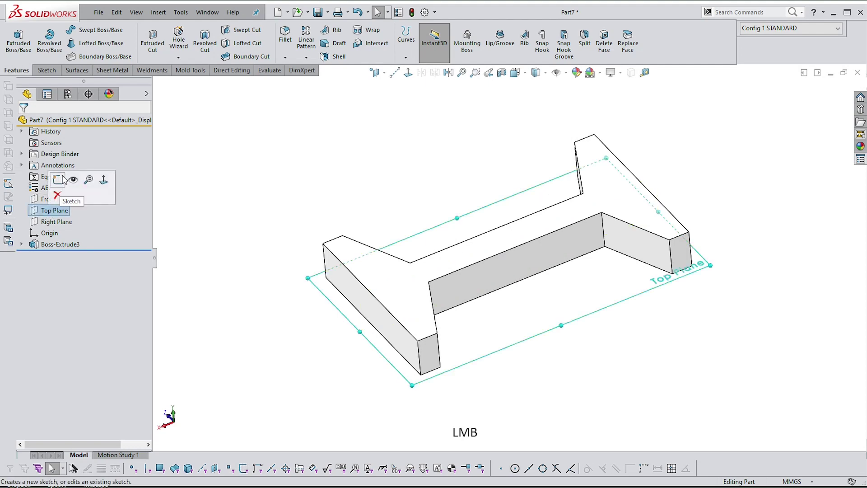
left_click(59, 180)
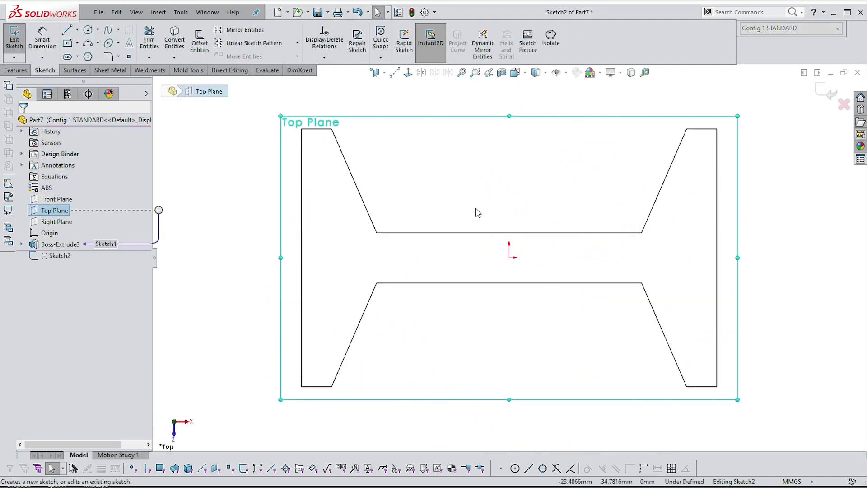
scroll(476, 213, "down", 2)
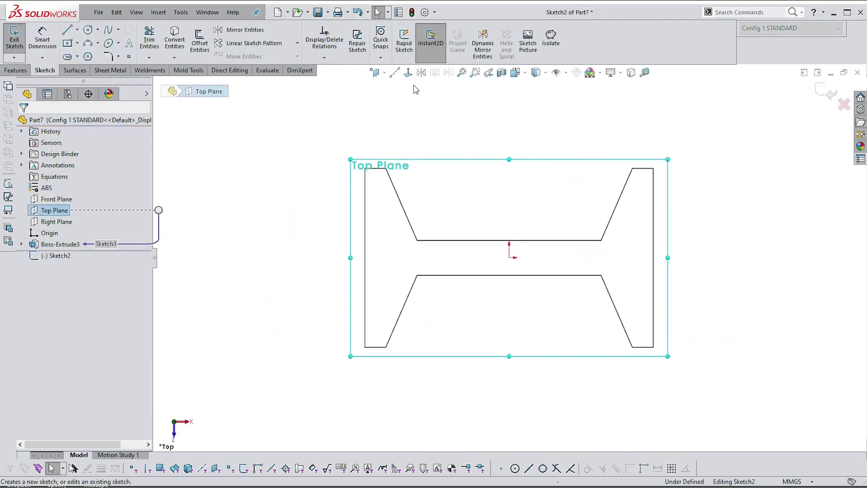
left_click(395, 72)
left_click(509, 258)
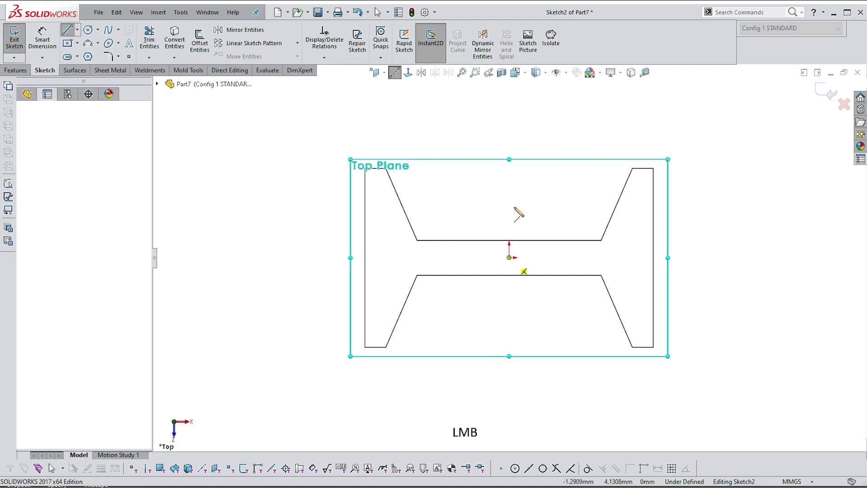
left_click(510, 148)
key("Escape")
- Draw a horizontal centerline about 186 mm long from the origin out past the handle's left end
left_click(394, 73)
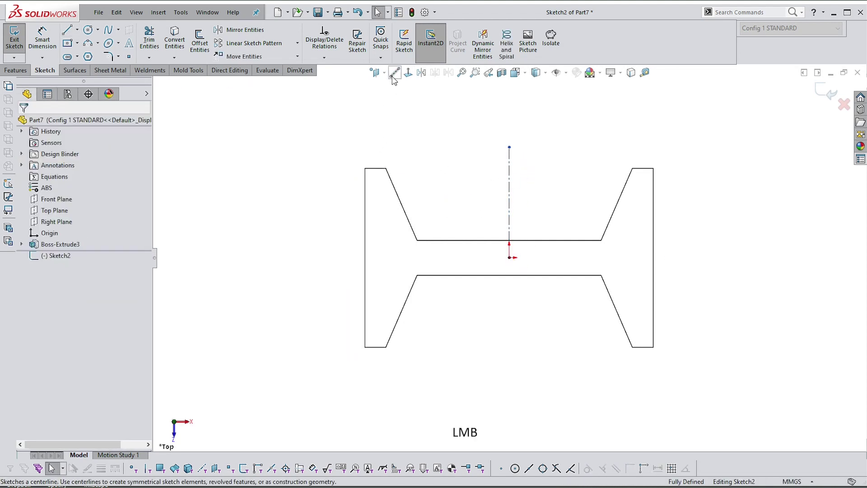
left_click(509, 257)
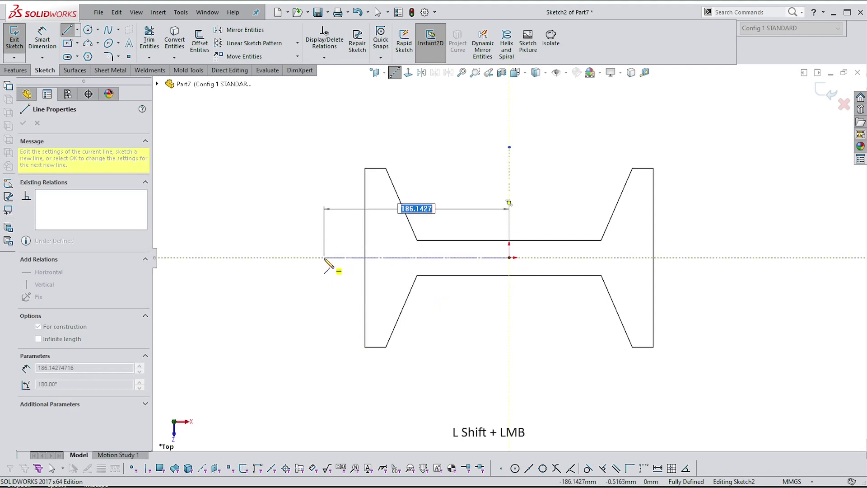
left_click(324, 257, "shift")
key("Escape")
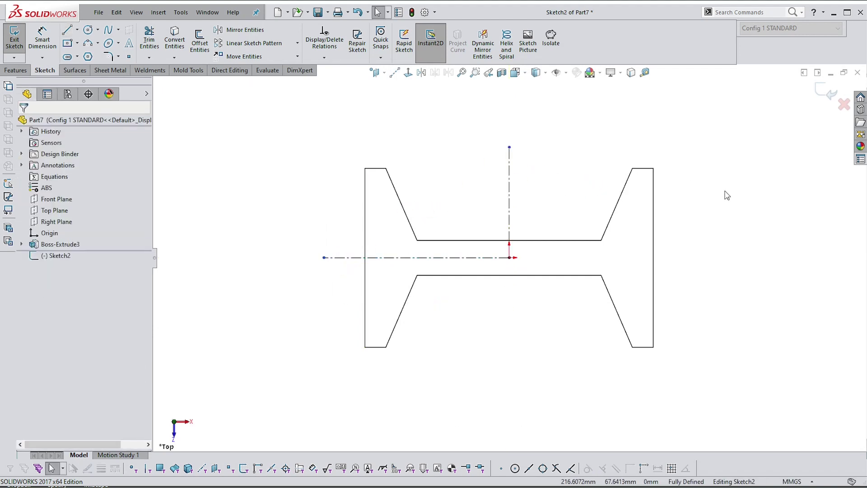
right_click(756, 193)
key("Escape")
- Turn on Dynamic Mirror Entities about the vertical centerline
left_click(510, 169)
key("s")
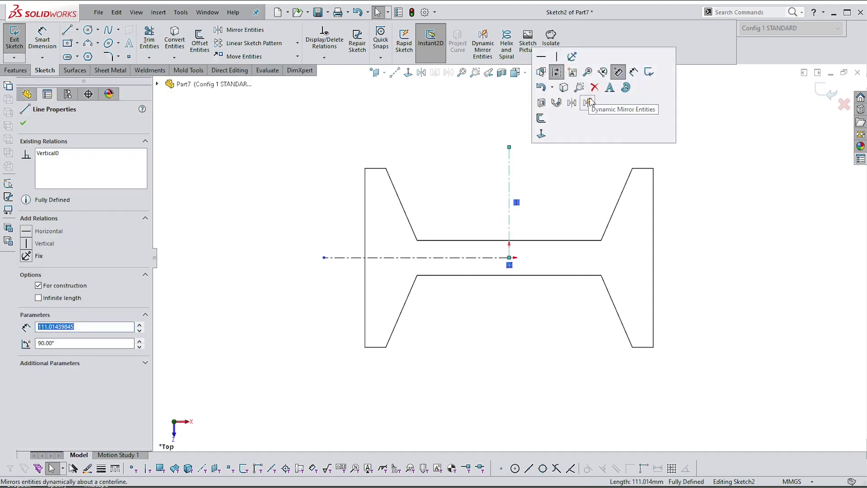
left_click(589, 103)
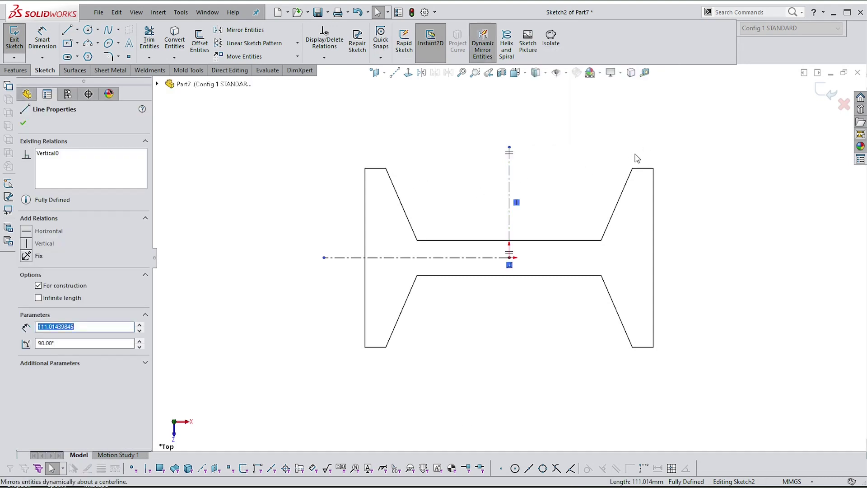
- Sketch an open three-line profile at the handle's left end: a vertical line inside the outer edge with outward diagonals of about 17 and 22 mm
right_click_drag(622, 148, 670, 158)
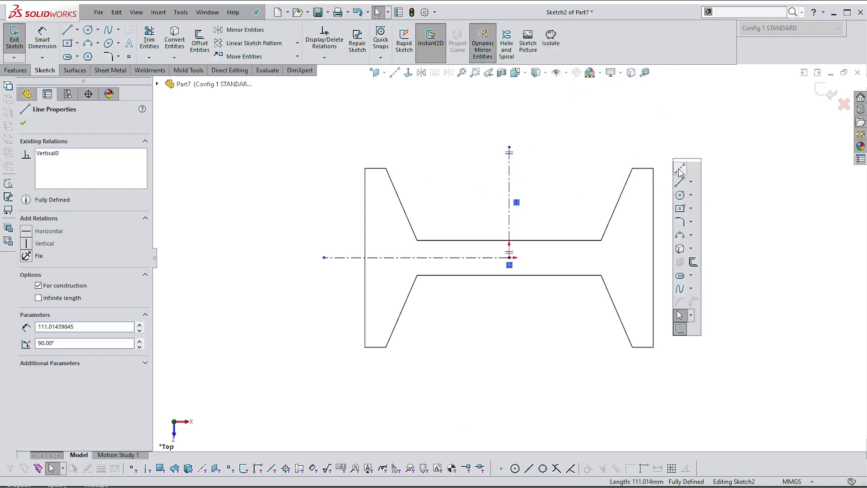
left_click(681, 181)
scroll(384, 180, "up", 5)
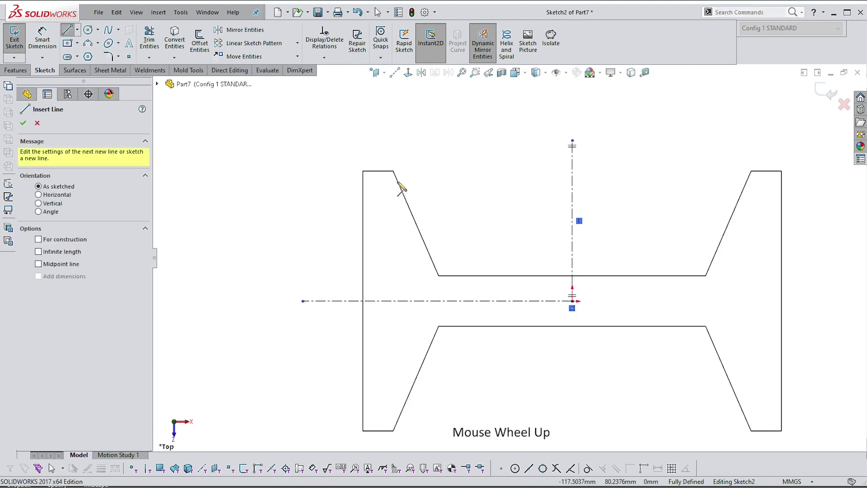
left_click(350, 206)
left_click(382, 234)
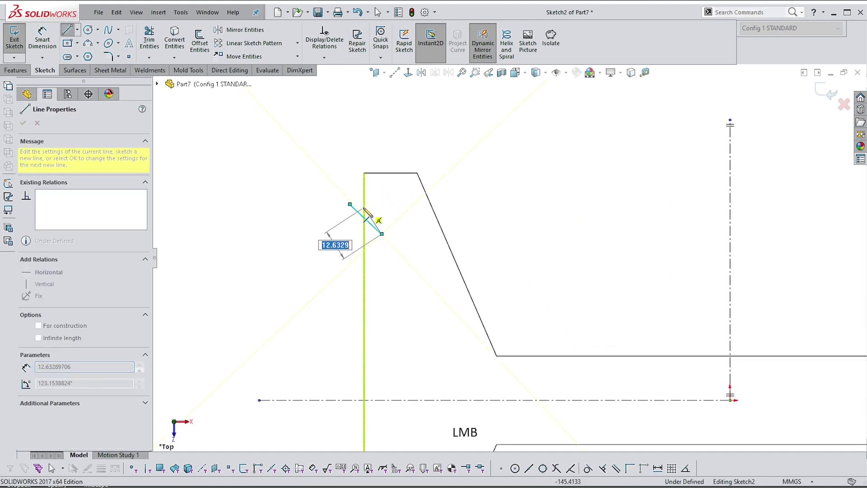
scroll(383, 253, "down", 4)
scroll(445, 388, "up", 2)
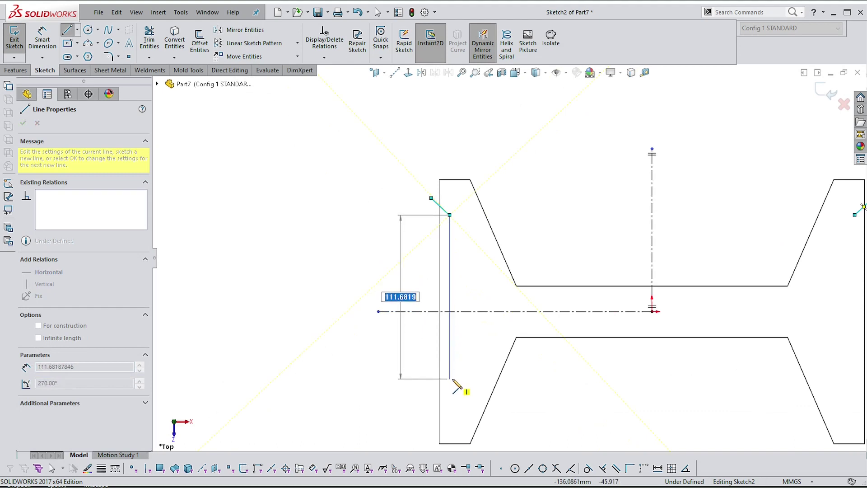
left_click(449, 395)
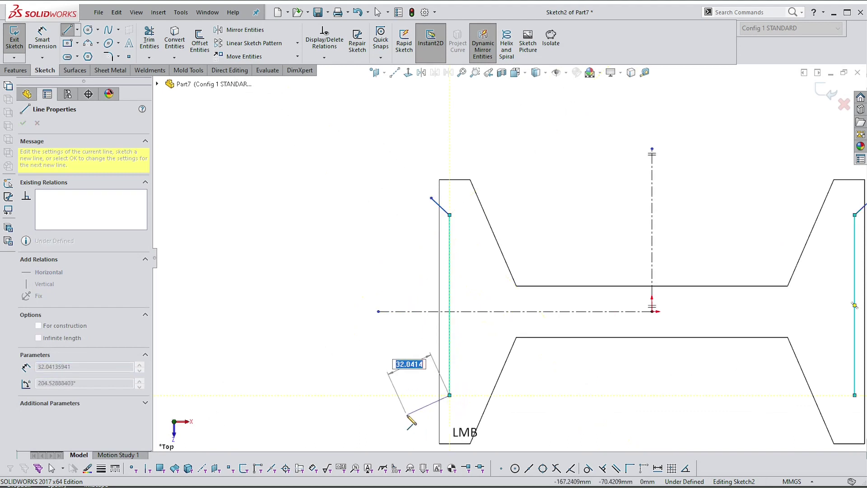
left_click(420, 410)
key("Escape")
key("Escape")
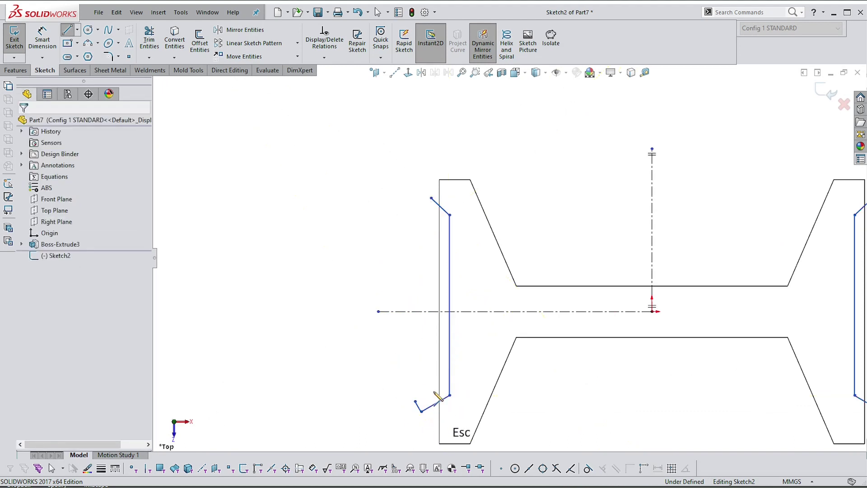
- Delete the short stray line at the outer end of the profile's lower diagonal
left_click(418, 406)
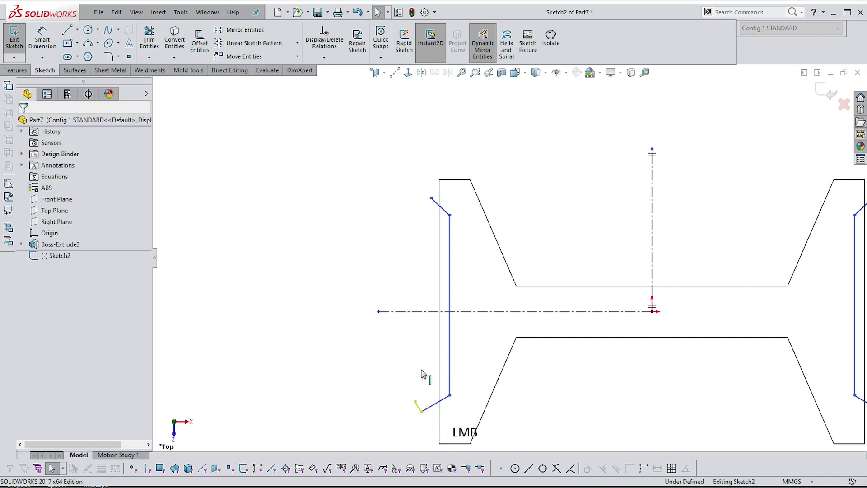
key("Delete")
scroll(465, 379, "up", 1)
scroll(451, 382, "down", 1)
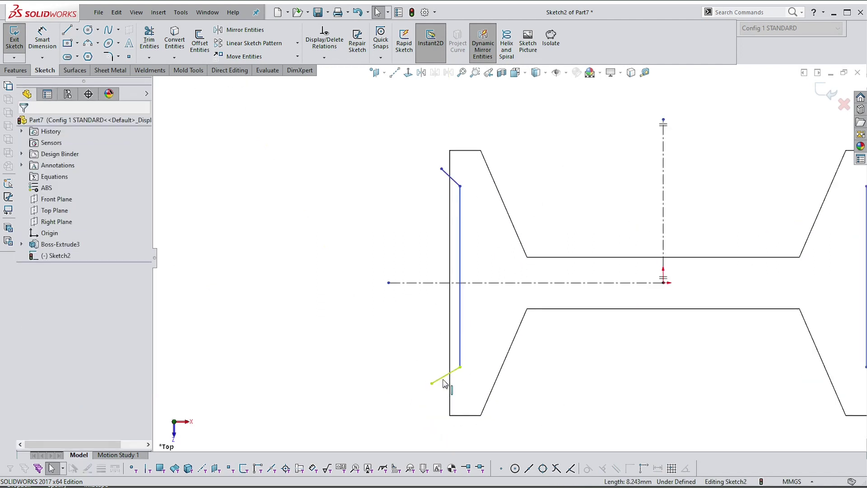
- Make the upper and lower diagonal lines symmetric about the horizontal centerline
left_click(441, 382)
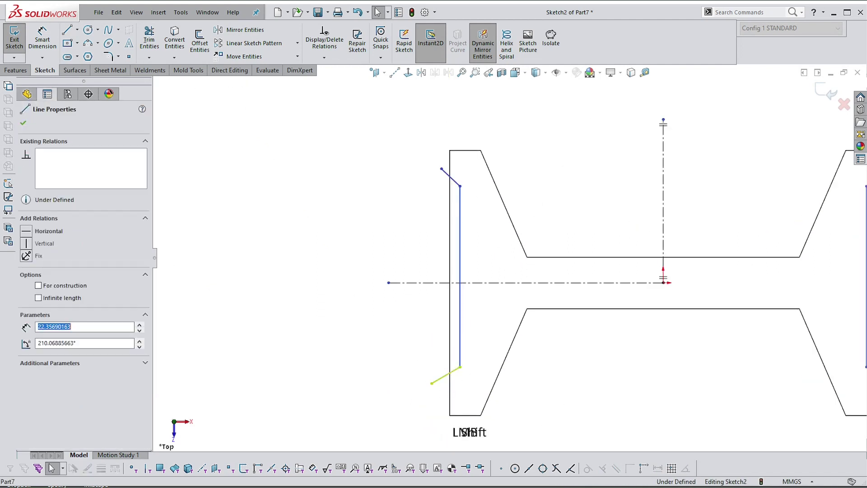
left_click(435, 283, "shift")
left_click(446, 178, "shift")
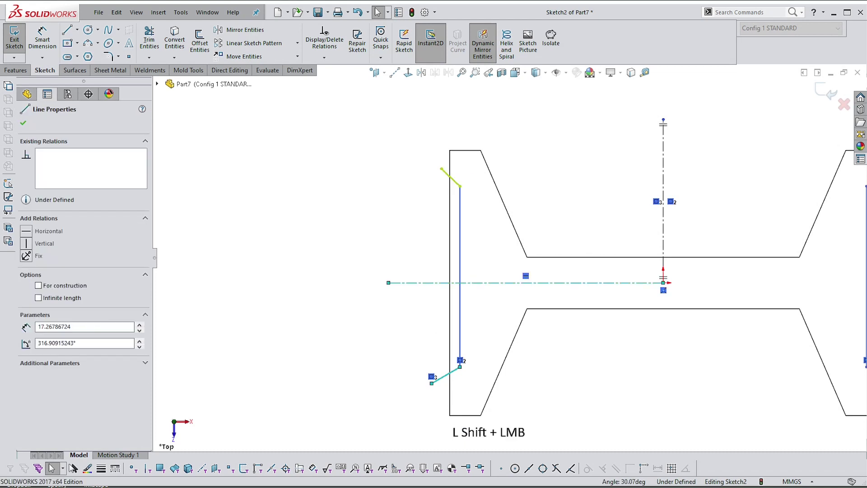
left_click(554, 66)
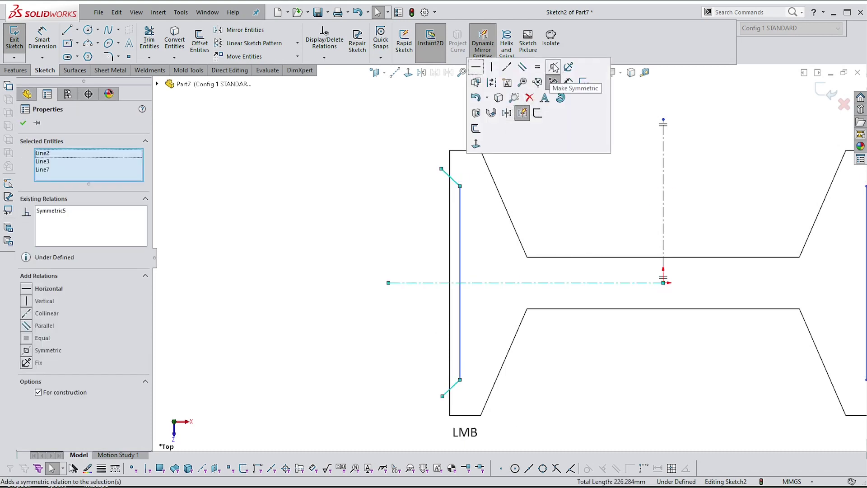
left_click(573, 176)
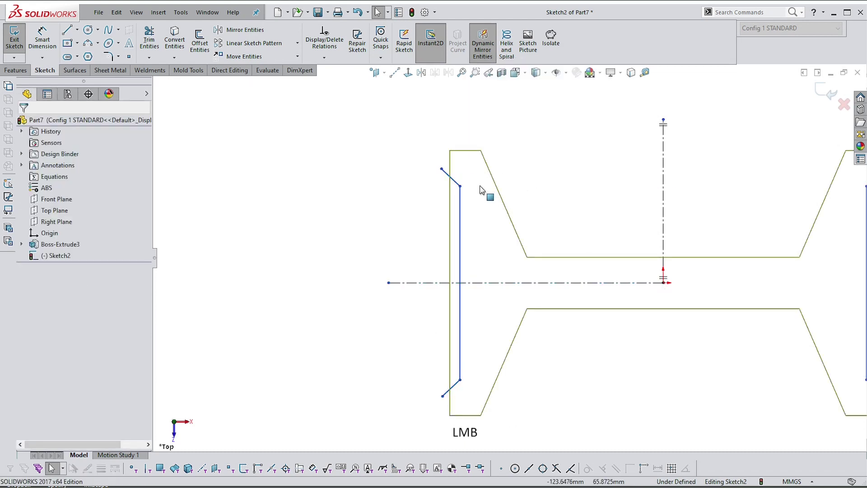
- Dimension the vertical line of the profile at the handle's left end to 130 mm
left_click(449, 176)
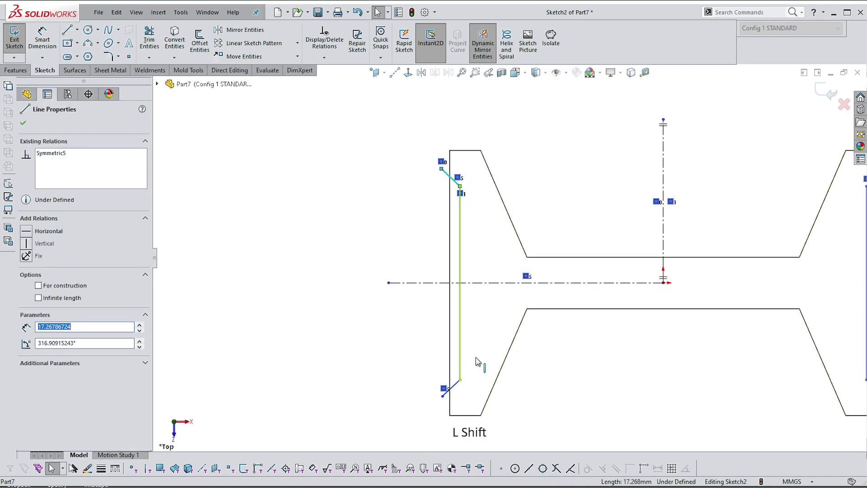
left_click(542, 173)
right_click_drag(572, 136, 572, 119)
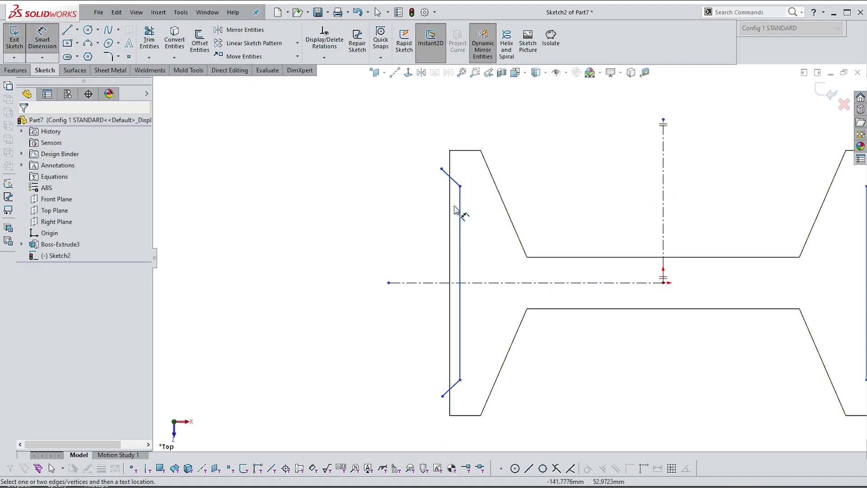
left_click(460, 218)
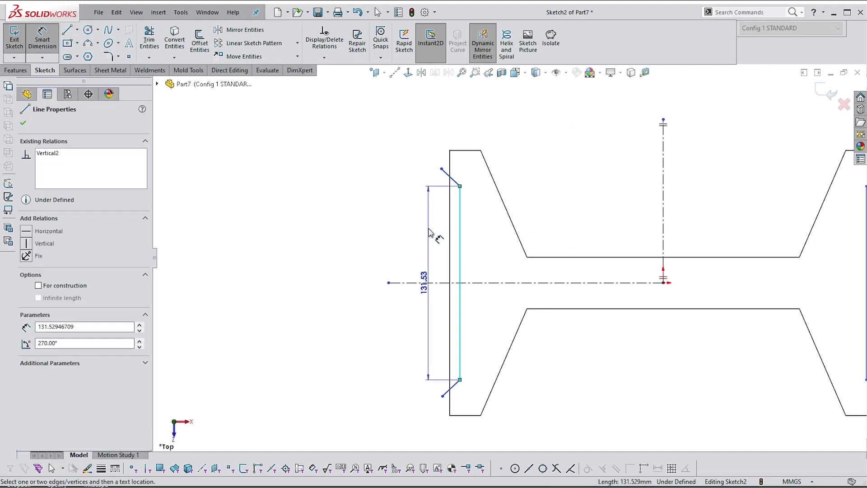
left_click(429, 233)
type("130")
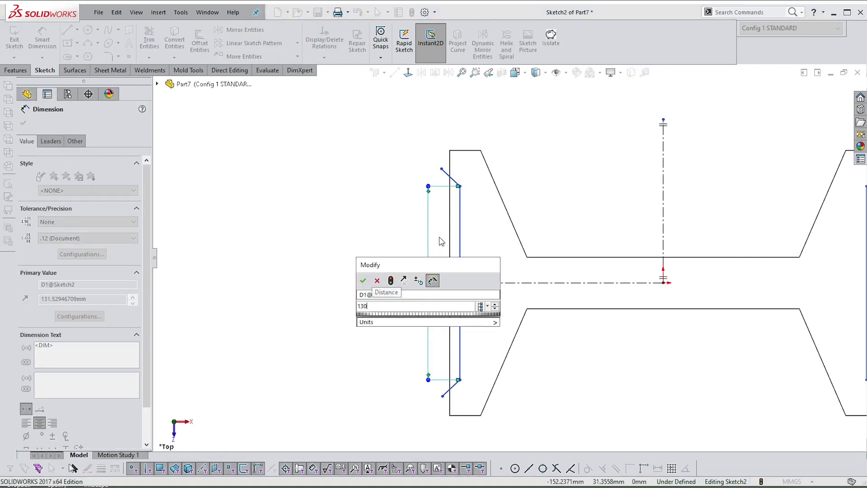
key("Return")
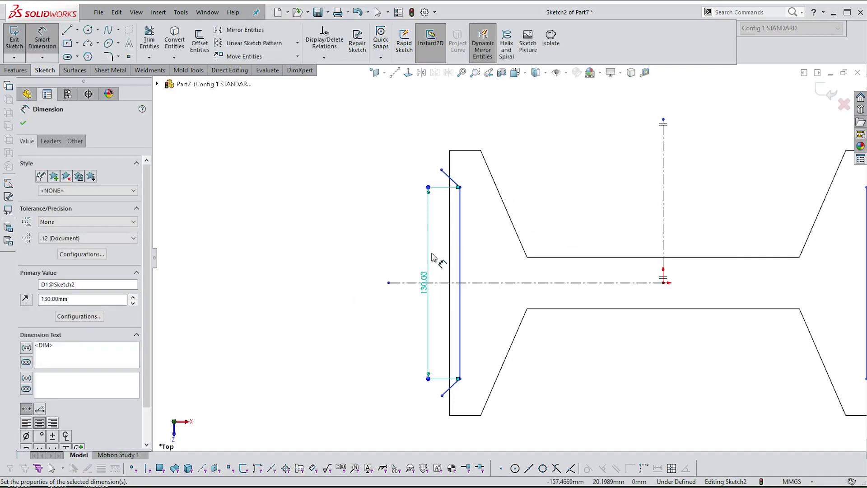
- Dimension the vertical distance between the outer endpoints of the left profile's two diagonals as 155 mm
left_click(441, 170)
left_click(442, 396)
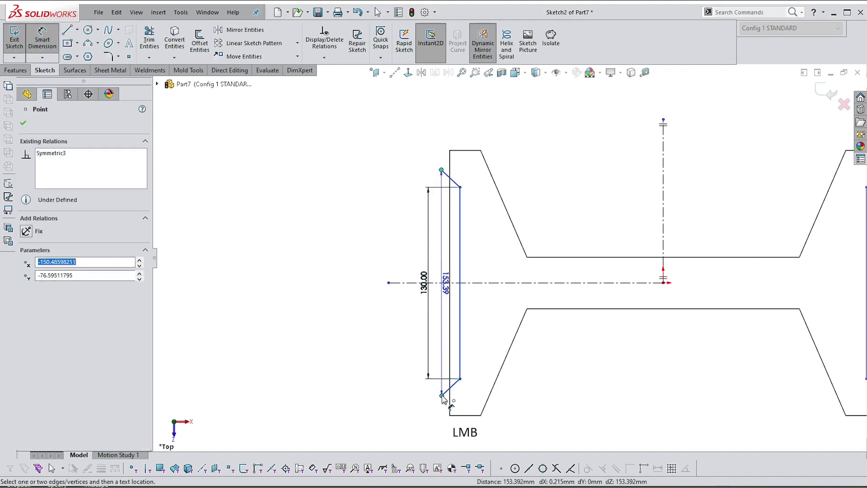
left_click(403, 364)
type("1")
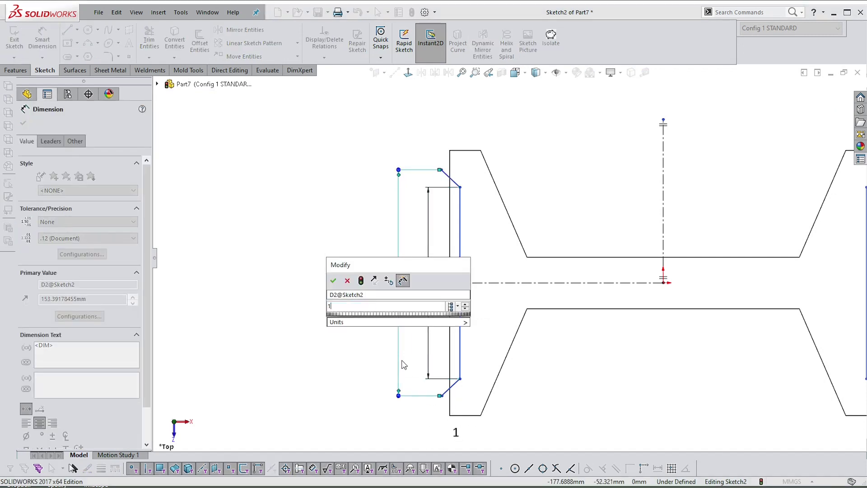
type("55")
key("Return")
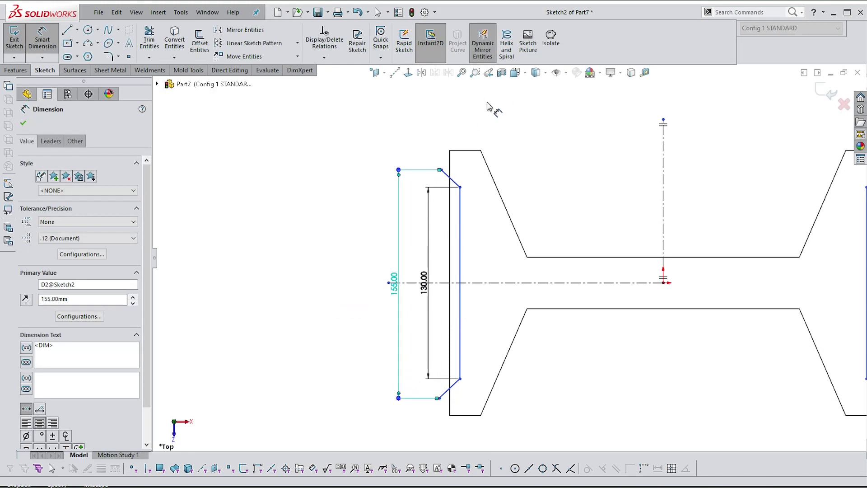
left_click(461, 199)
key("Escape")
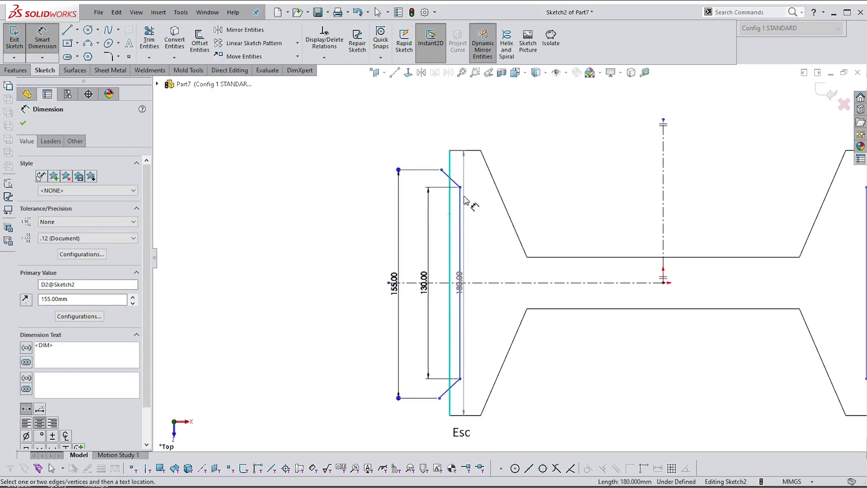
key("Escape")
- Delete the short stray line at the outer end of the lower diagonal on the mirrored right profile
scroll(509, 258, "down", 2)
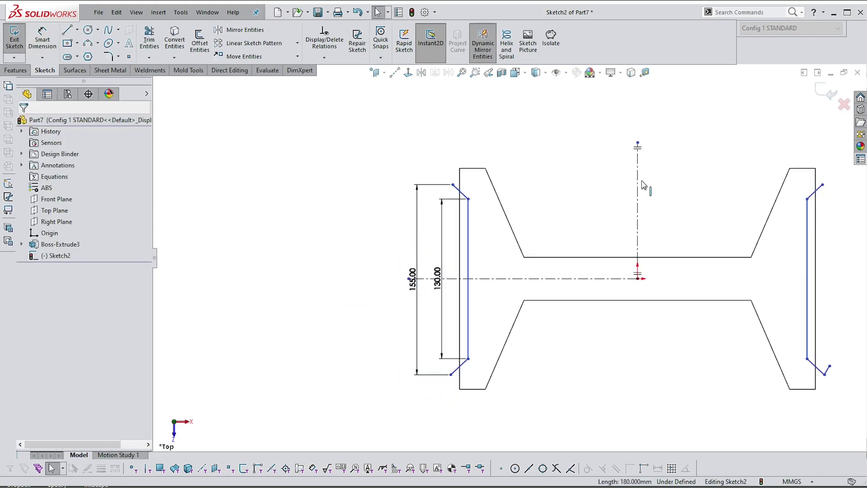
left_click(827, 372)
key("Delete")
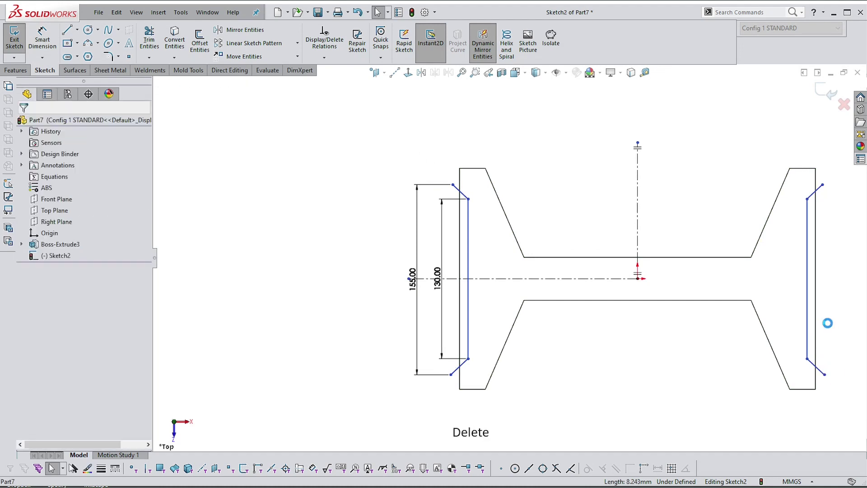
right_click_drag(567, 162, 569, 111)
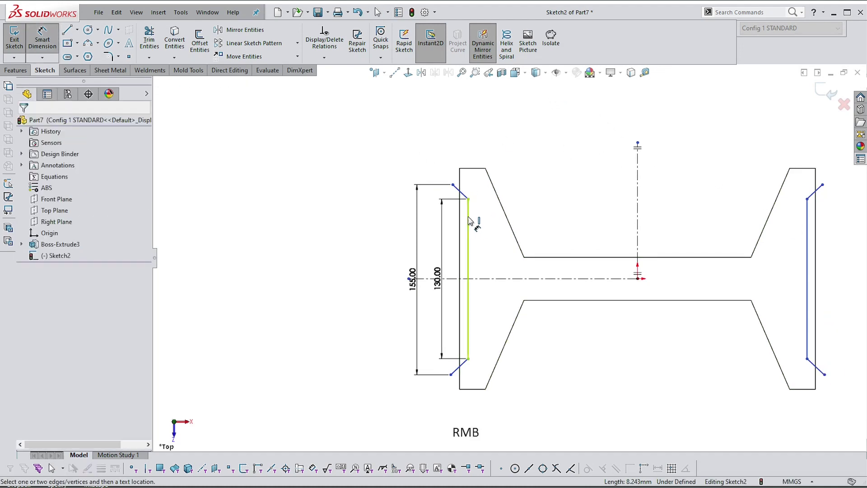
left_click(470, 222)
left_click(807, 271)
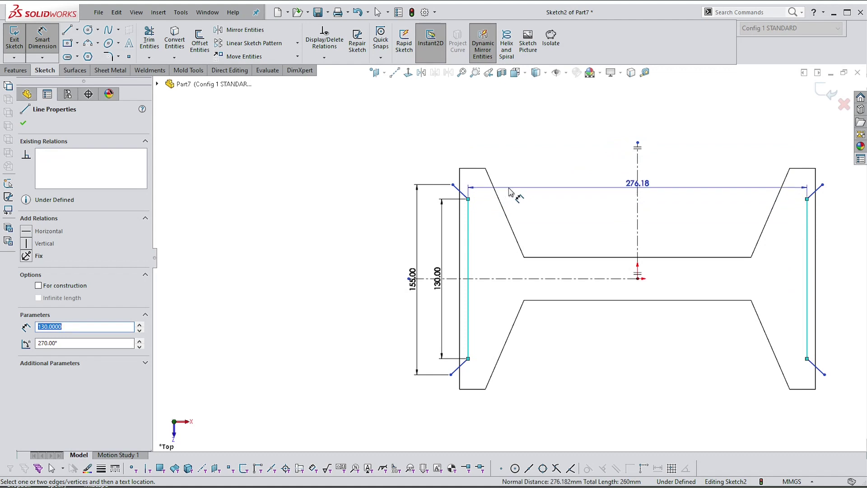
key("Escape")
- Dimension the distance from the handle's left outer edge to the profile's vertical line as 7 mm
scroll(479, 153, "up", 2)
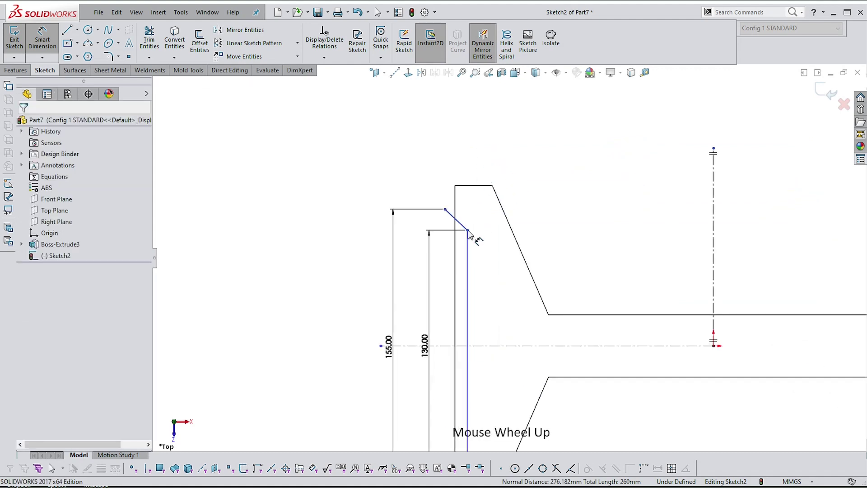
left_click(455, 257)
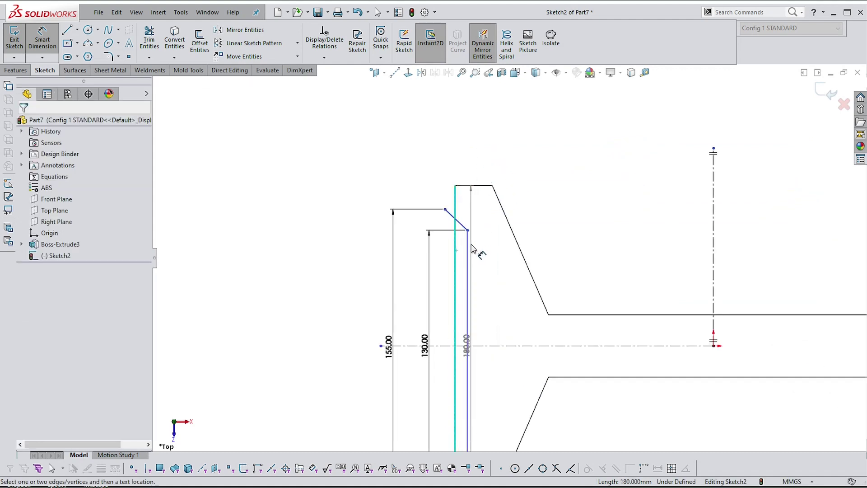
left_click(467, 247)
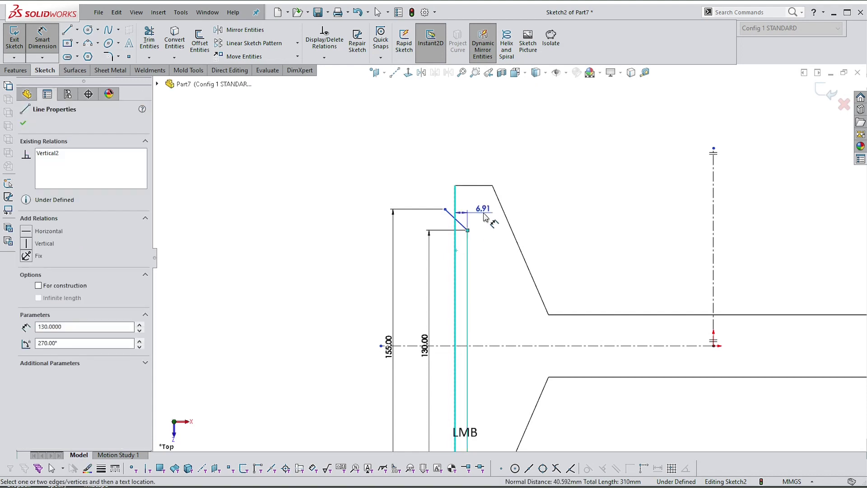
double_click(431, 165)
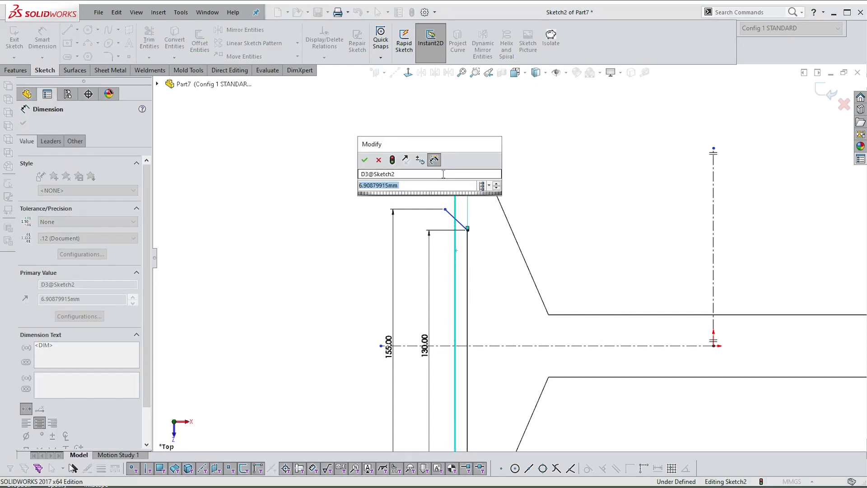
type("7")
key("Return")
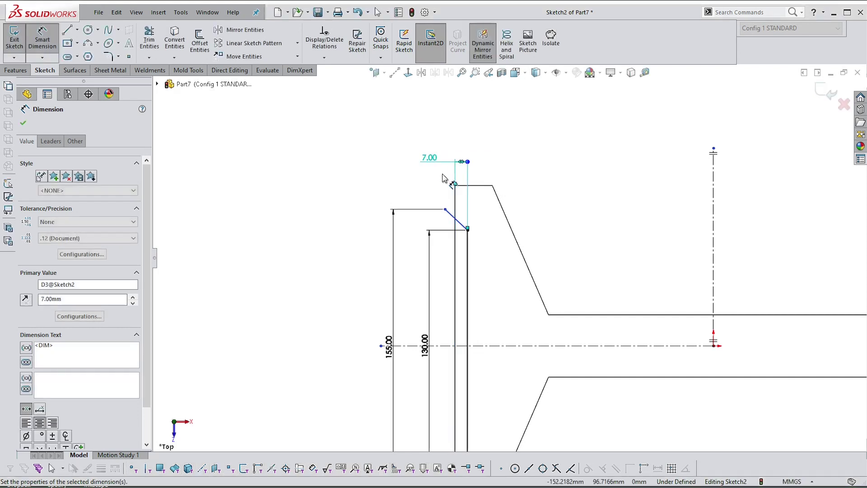
- Dimension the acute angle between the left profile's upper diagonal and the vertical direction as 45 degrees
scroll(472, 198, "down", 3)
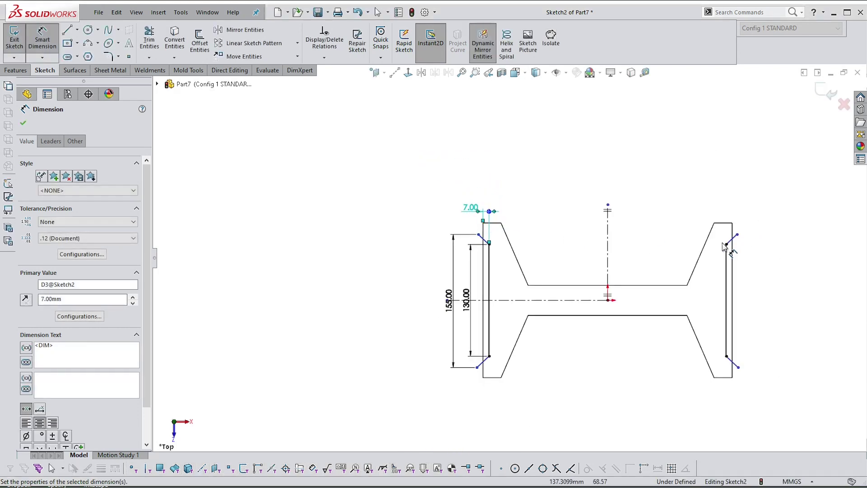
scroll(381, 240, "up", 3)
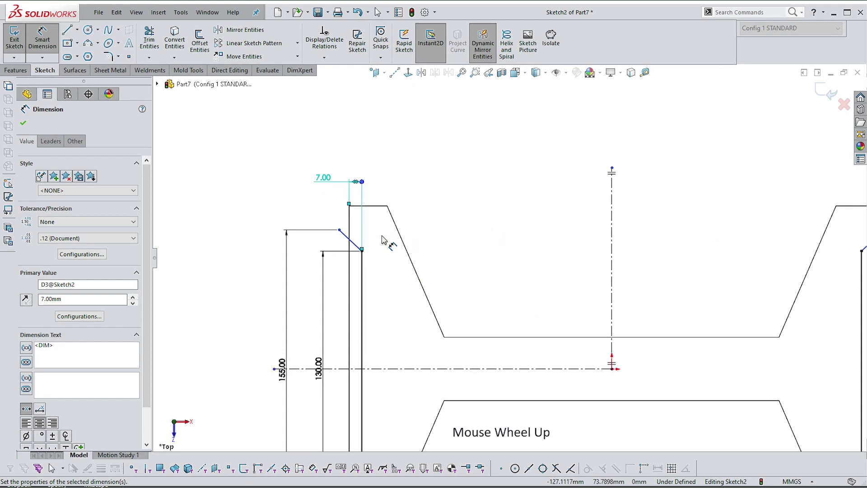
left_click(347, 242)
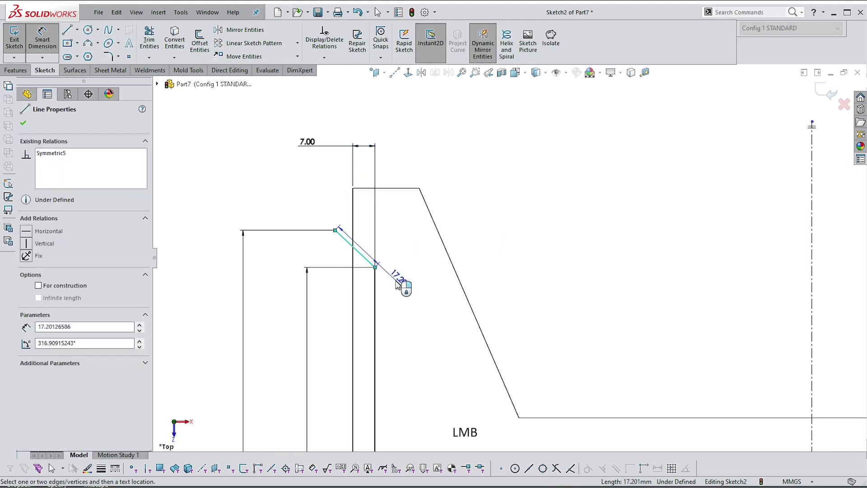
left_click(375, 266)
left_click(381, 271)
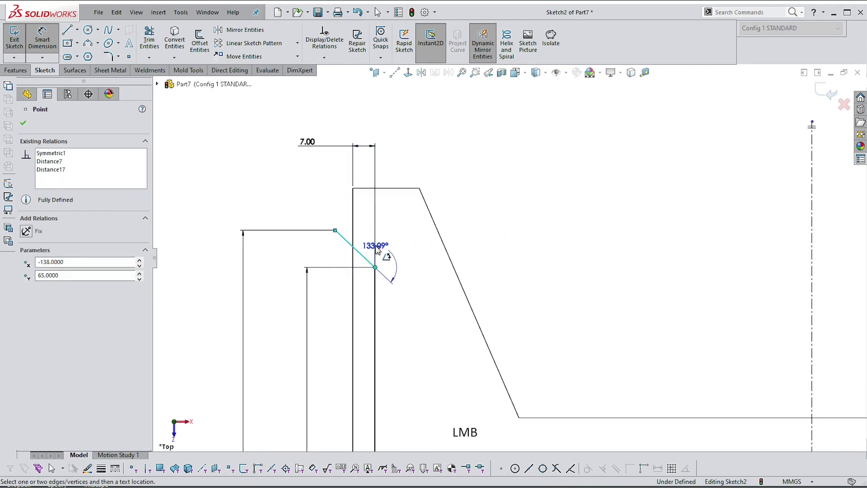
scroll(355, 227, "down", 1)
scroll(354, 227, "down", 1)
left_click(389, 189)
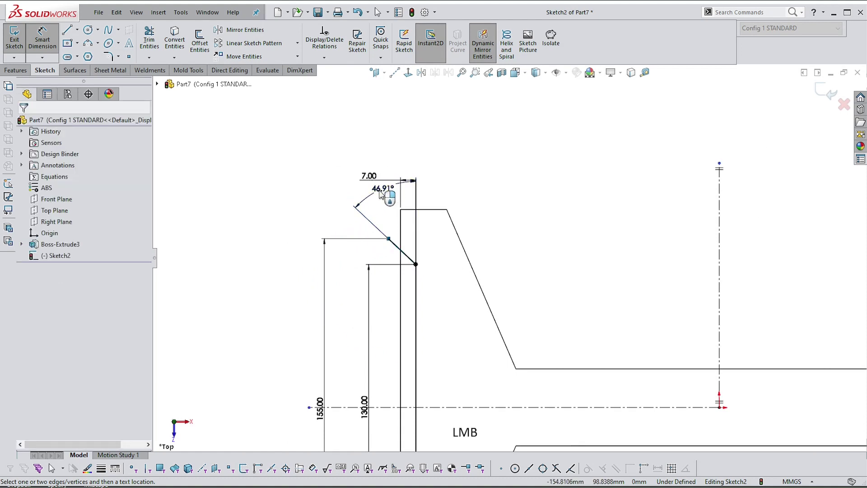
type("45")
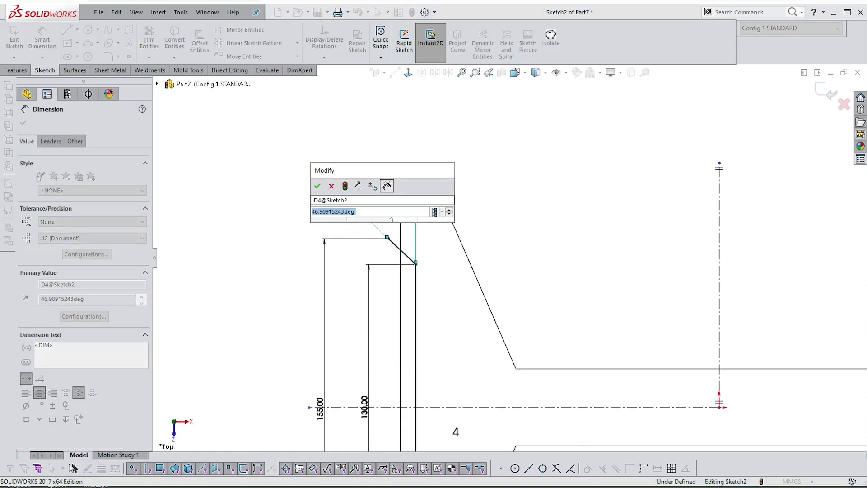
key("Return")
- Dimension the horizontal distance from the upper-left diagonal's outer endpoint to the vertical centerline as 150 mm
scroll(523, 209, "down", 2)
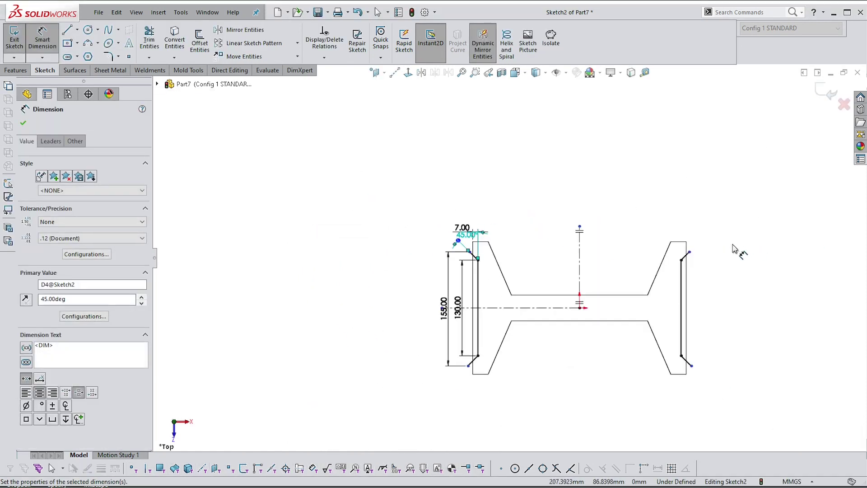
scroll(739, 246, "up", 1)
scroll(655, 251, "up", 1)
scroll(370, 245, "down", 1)
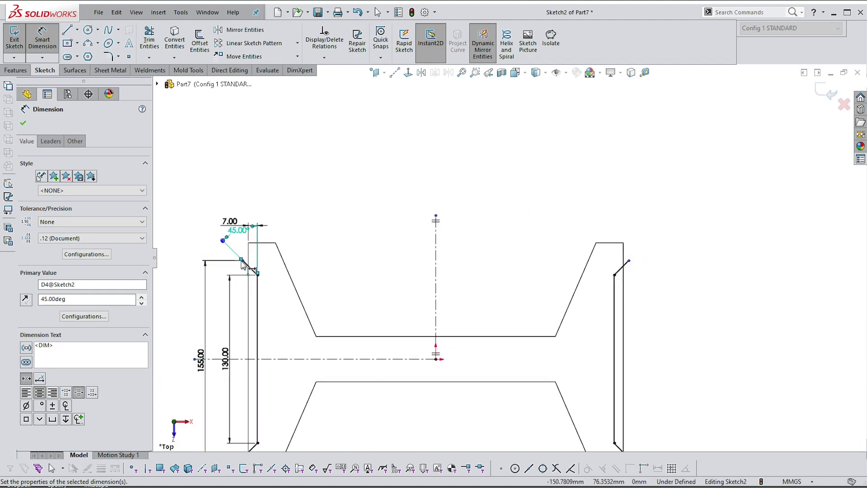
scroll(244, 265, "up", 1)
key("Escape")
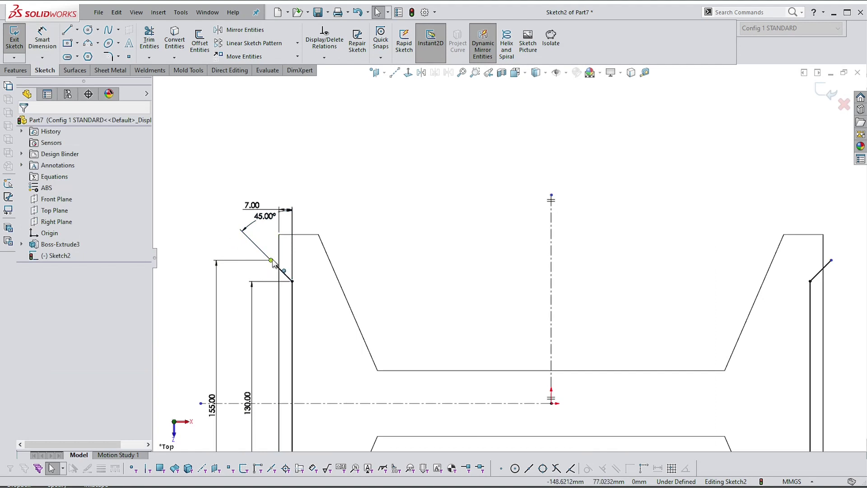
right_click_drag(415, 225, 434, 123)
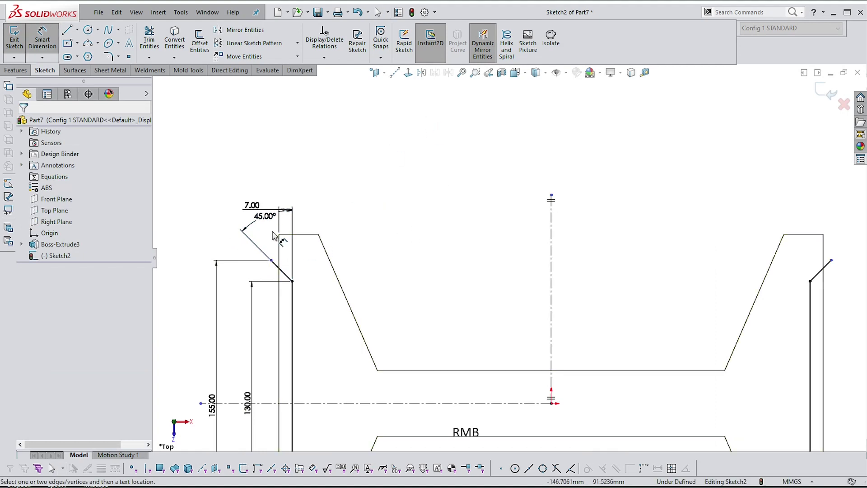
left_click(270, 260)
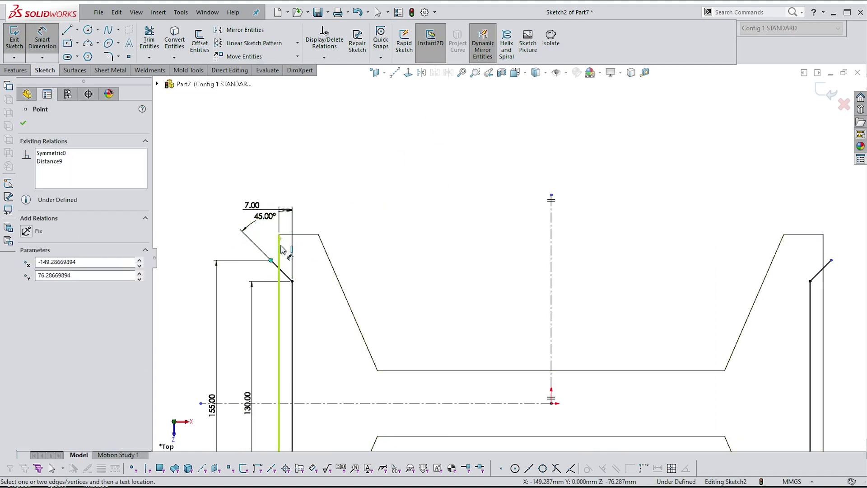
left_click(551, 254)
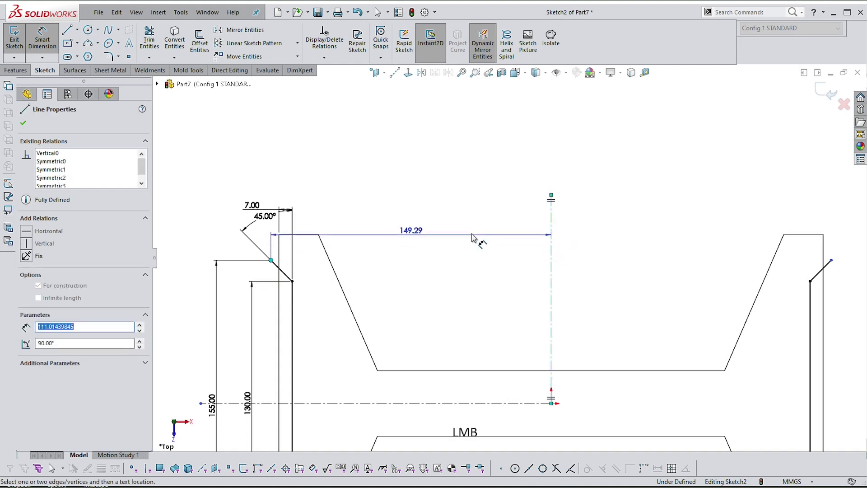
left_click(422, 165)
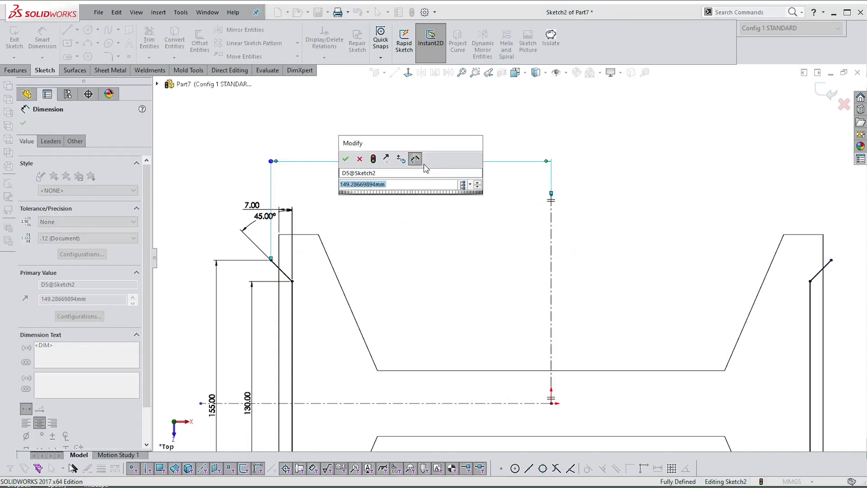
type("150")
key("Return")
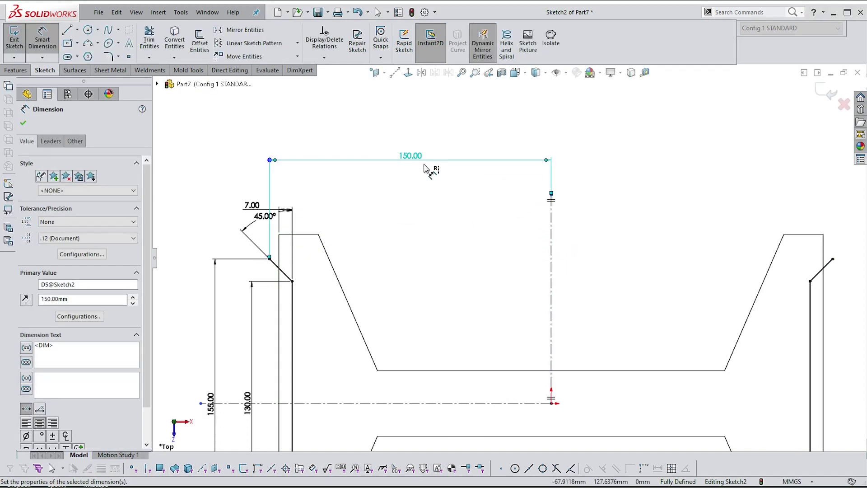
- Move the 7 mm dimension text outward, clear of the 45-degree angle dimension
scroll(417, 229, "down", 3)
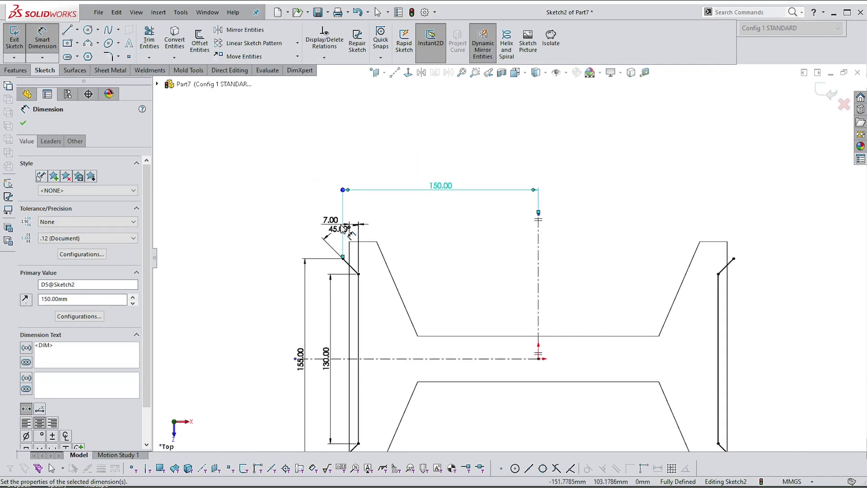
left_click(332, 221)
key("Escape")
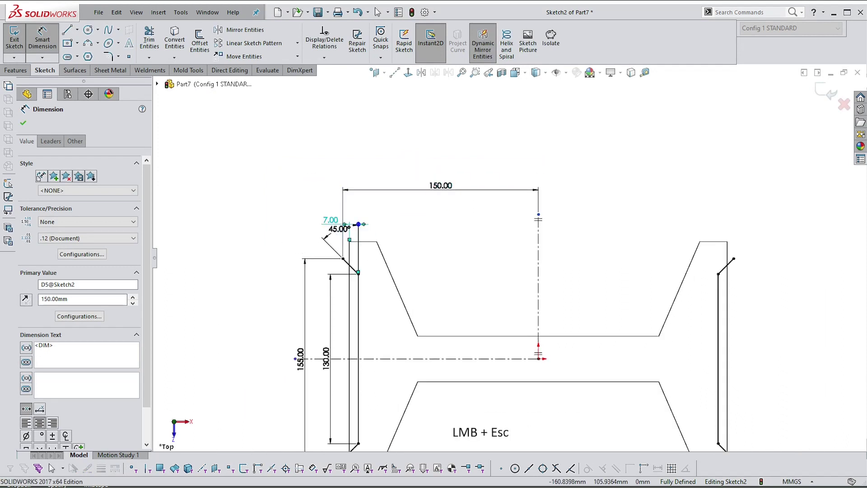
key("Escape")
left_click_drag(331, 220, 288, 210)
scroll(428, 233, "down", 4)
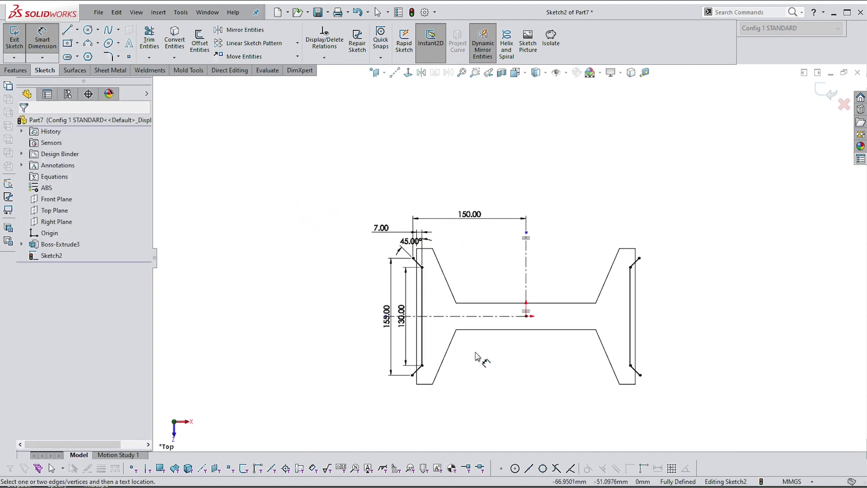
- Exit the end-profile sketch and start a blind thin extruded cut from it, reversed up through the handle to 100 mm deep
scroll(478, 358, "up", 2)
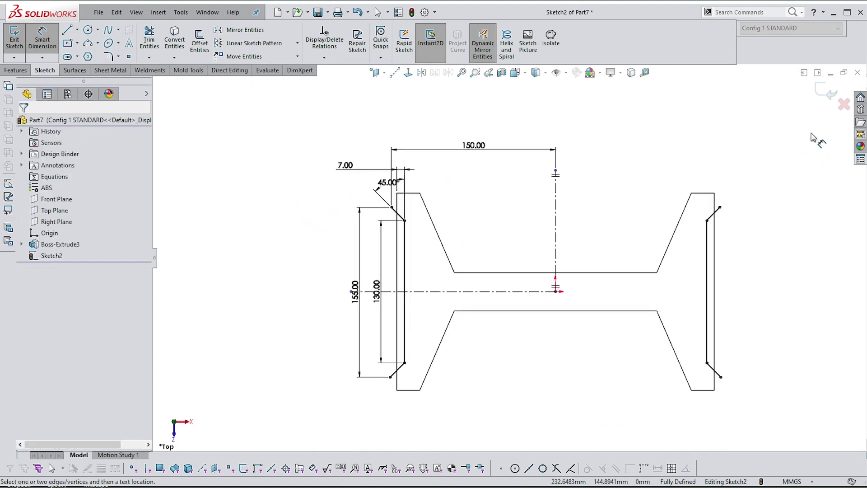
left_click(828, 92)
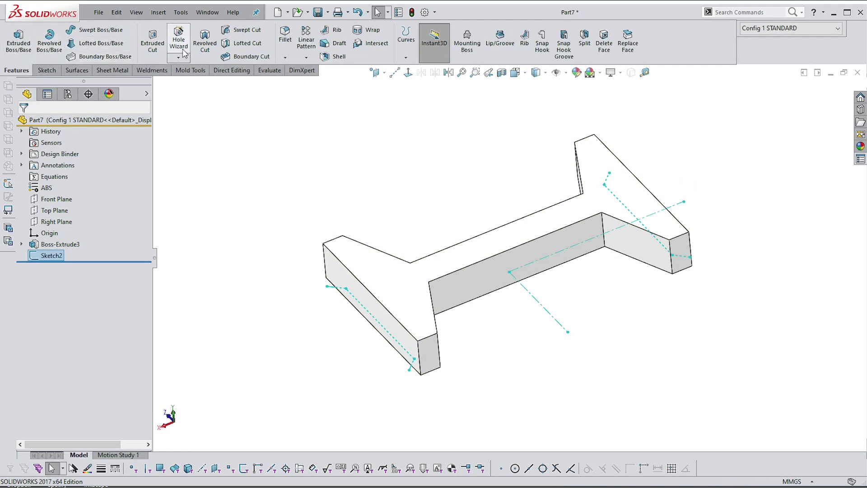
left_click(153, 41)
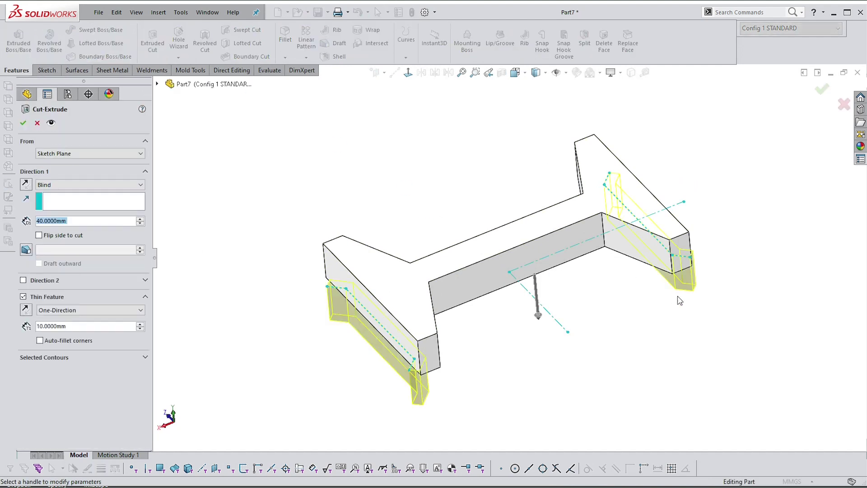
middle_click_drag(750, 251, 543, 325)
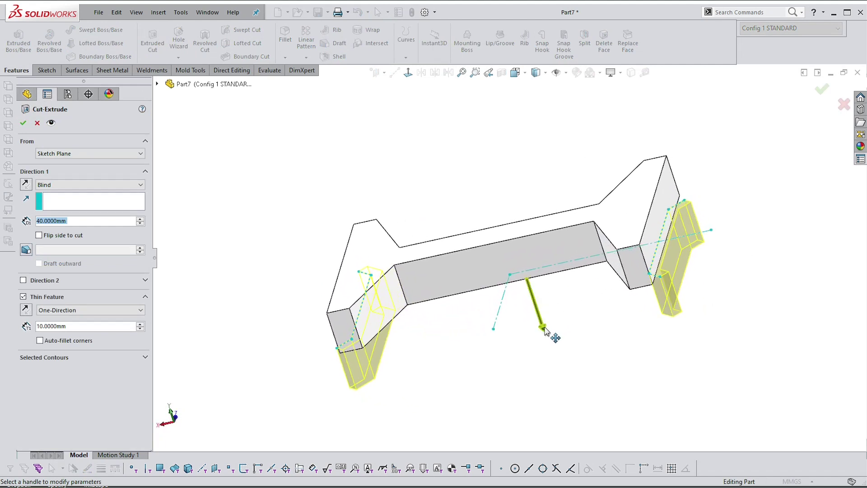
left_click_drag(545, 330, 499, 171)
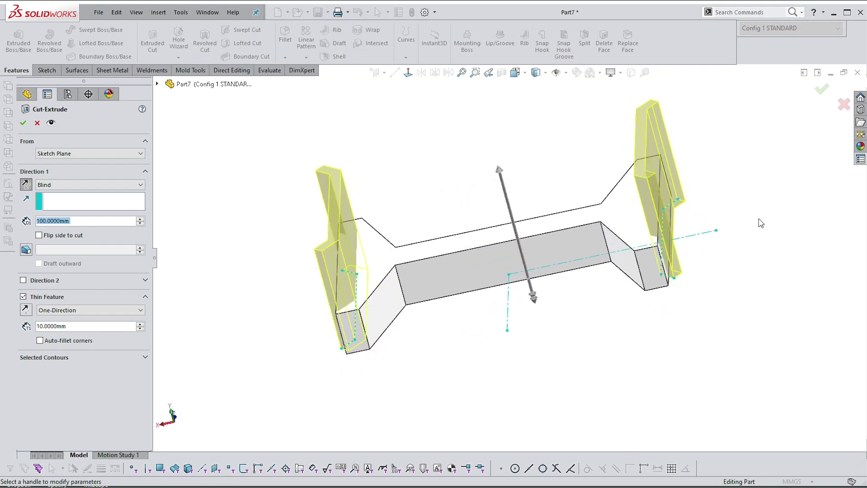
middle_click_drag(760, 223, 307, 237)
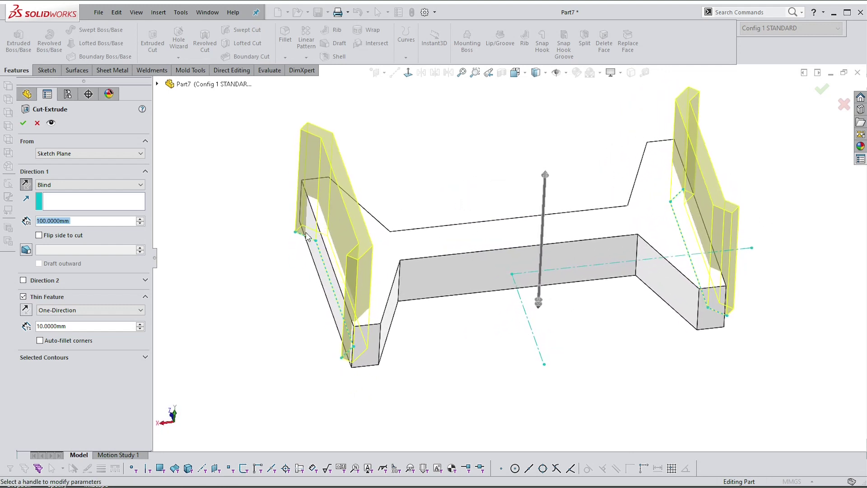
scroll(326, 213, "down", 1)
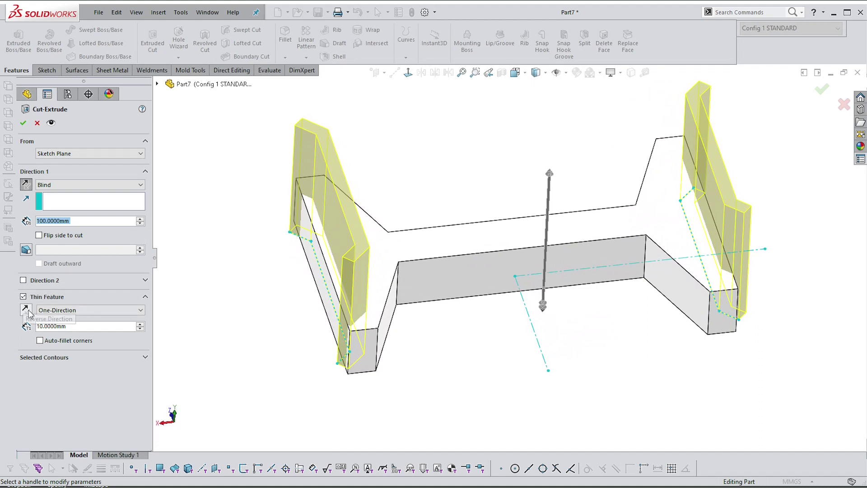
- Try the Two-Direction and Mid-Plane thin types on the cut, returning to One-Direction
left_click(129, 310)
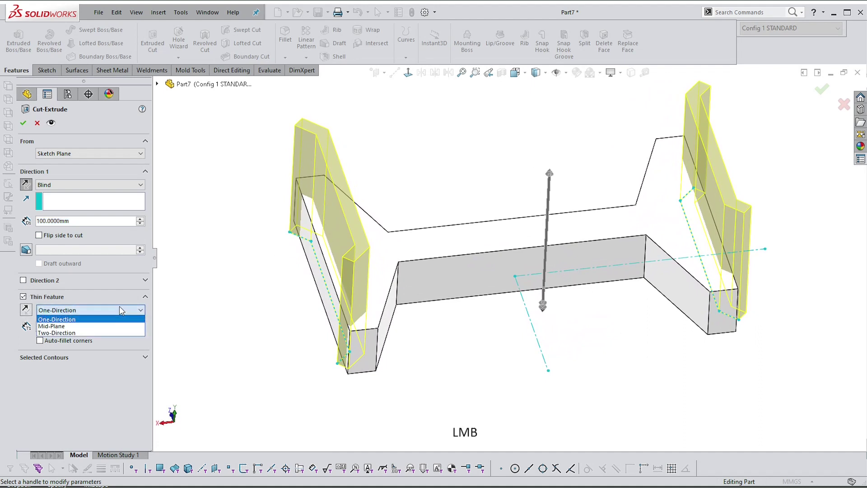
left_click(65, 337)
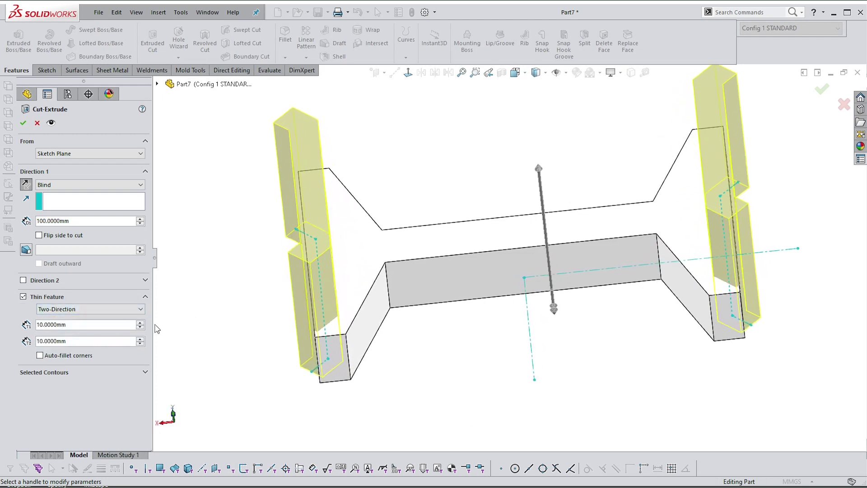
left_click(56, 310)
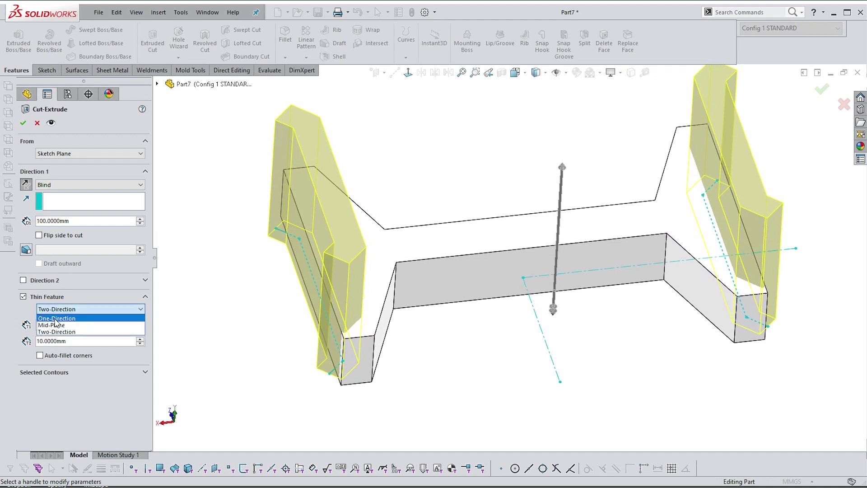
left_click(55, 319)
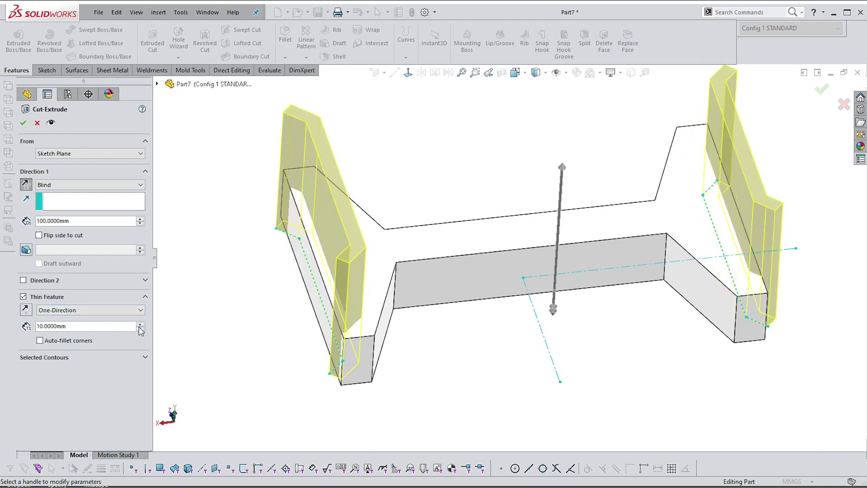
left_click(111, 311)
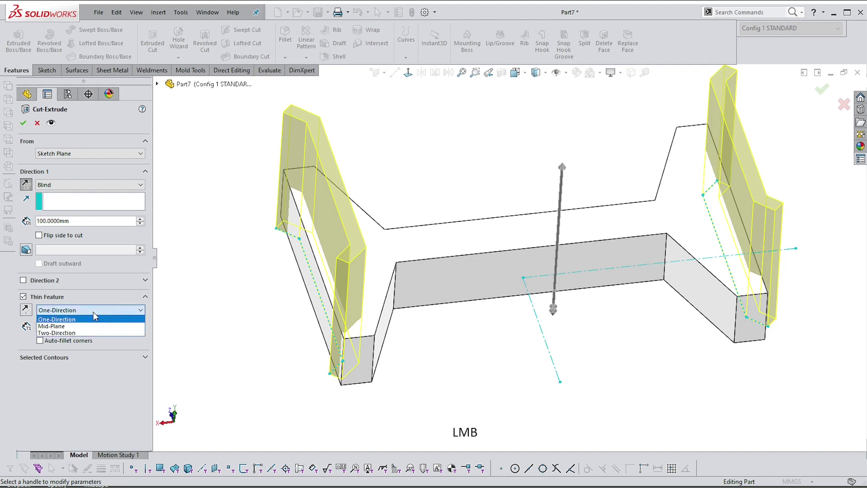
left_click(76, 327)
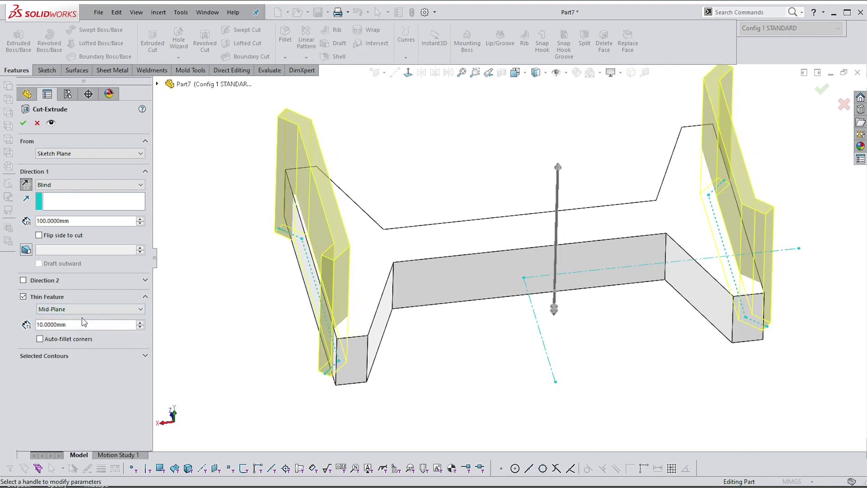
left_click(67, 311)
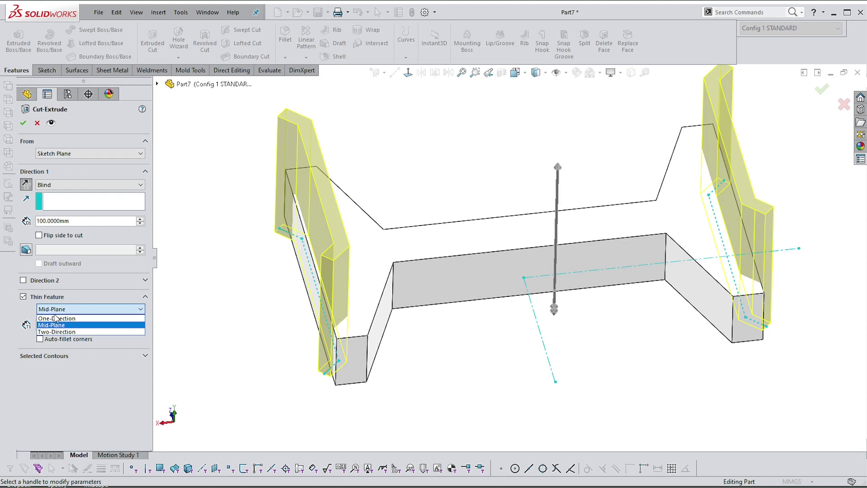
left_click(55, 318)
- Set the thin cut's thickness to 30 mm and reverse its thickness direction
left_click(140, 324)
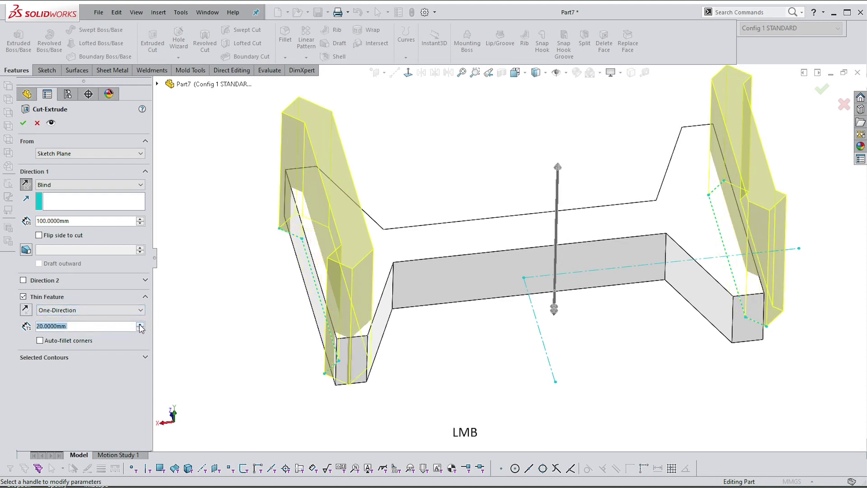
left_click(140, 323)
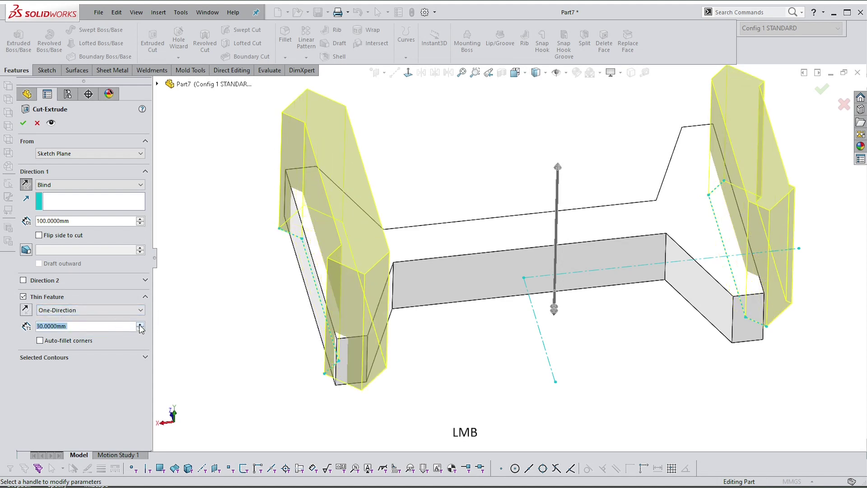
left_click(25, 309)
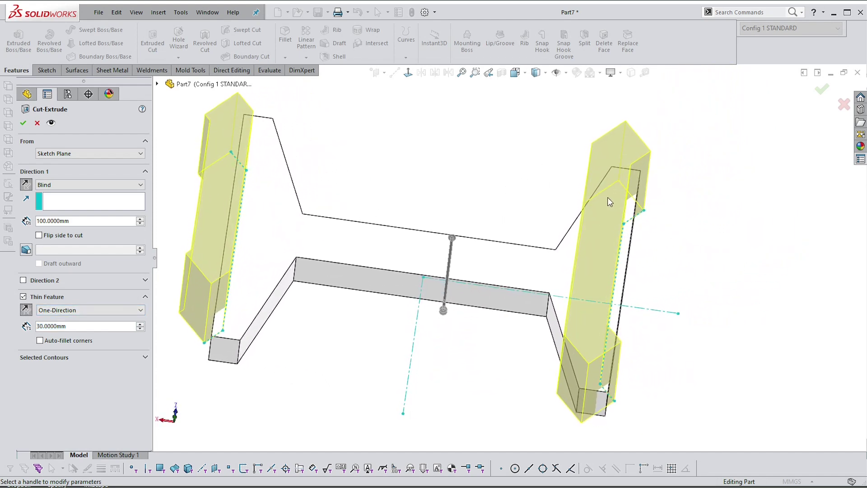
- Try the Two-Direction thin type on the cut and flip the side to cut
left_click(122, 309)
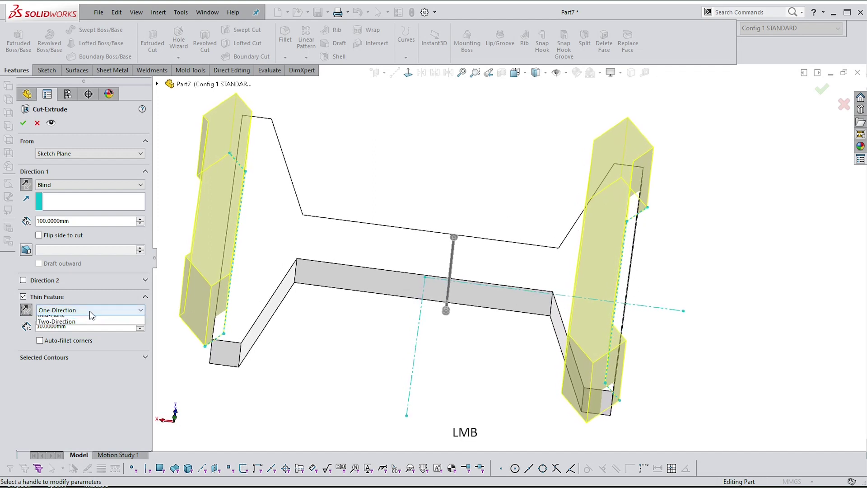
left_click(73, 332)
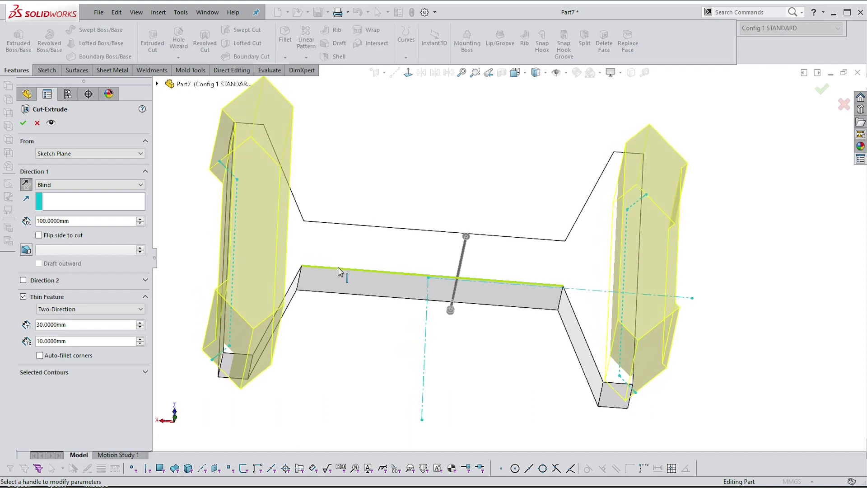
left_click(39, 235)
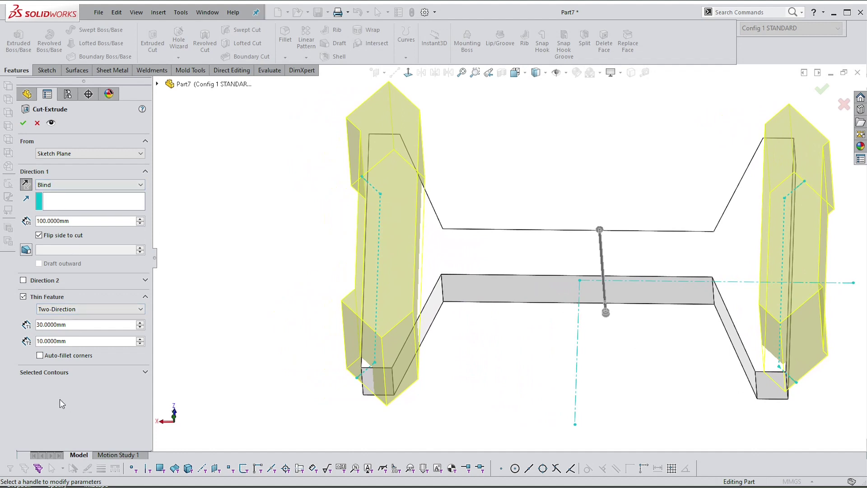
- Limit the thin cut to the contour of the end profile on the handle's right side
left_click(37, 374)
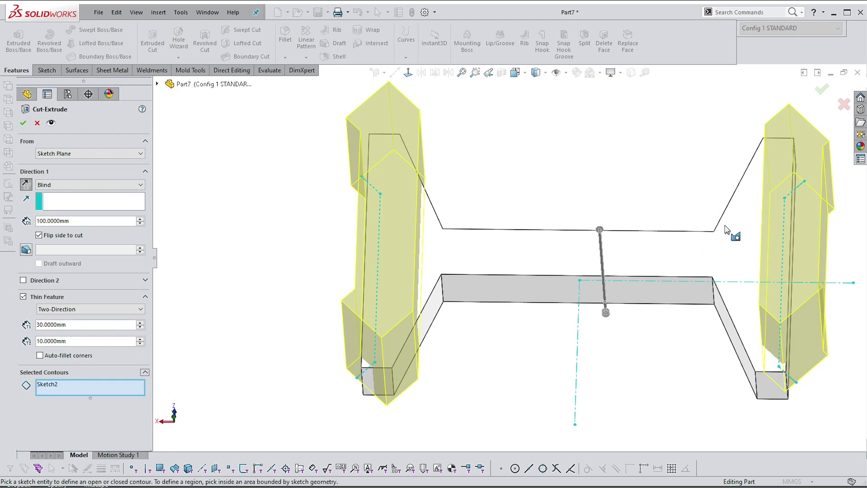
left_click(786, 208)
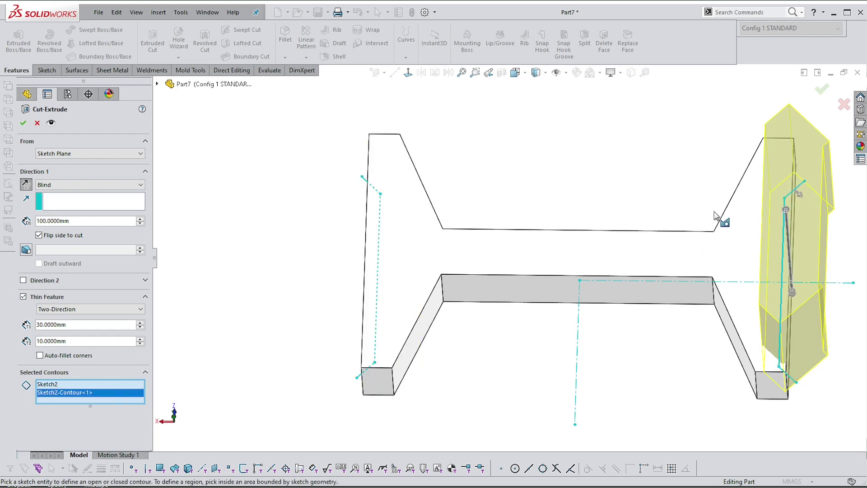
scroll(567, 240, "down", 2)
scroll(793, 261, "up", 3)
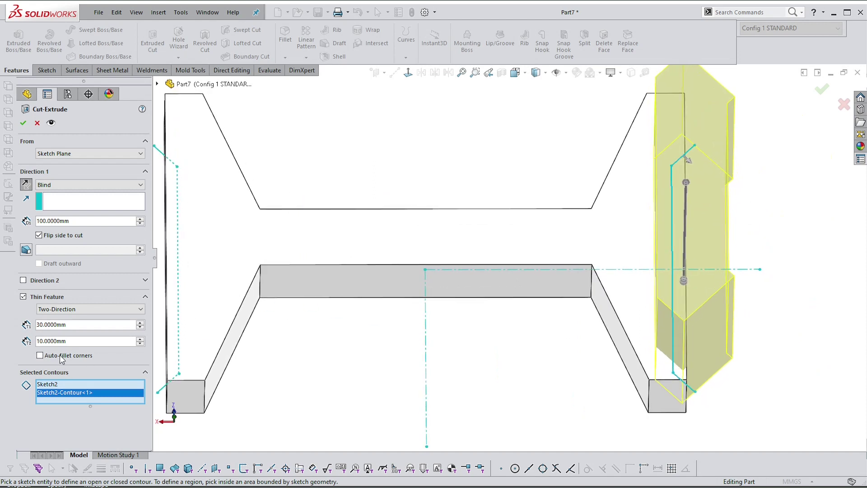
- Set the thin type to One-Direction, reverse its thickness outward from the handle, and complete the cut
left_click(63, 310)
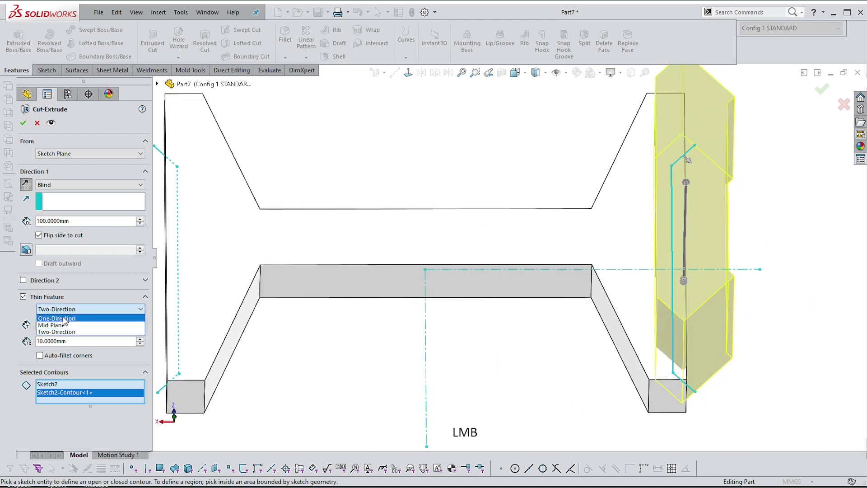
left_click(59, 318)
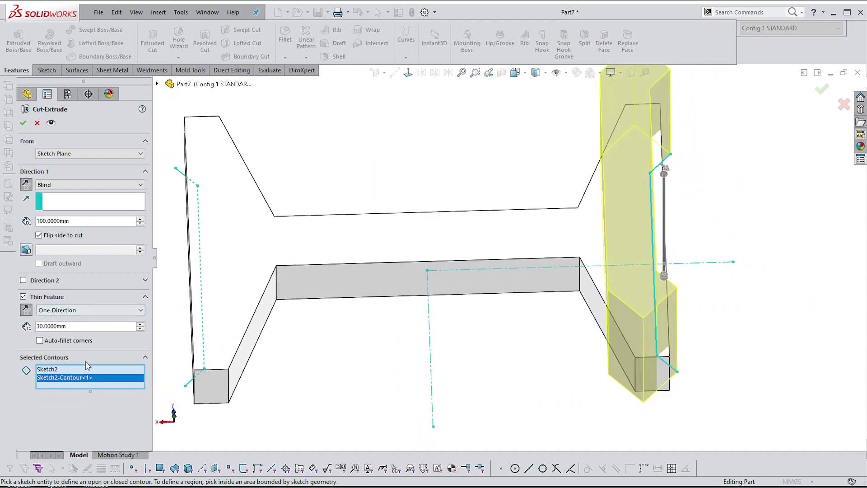
left_click(26, 310)
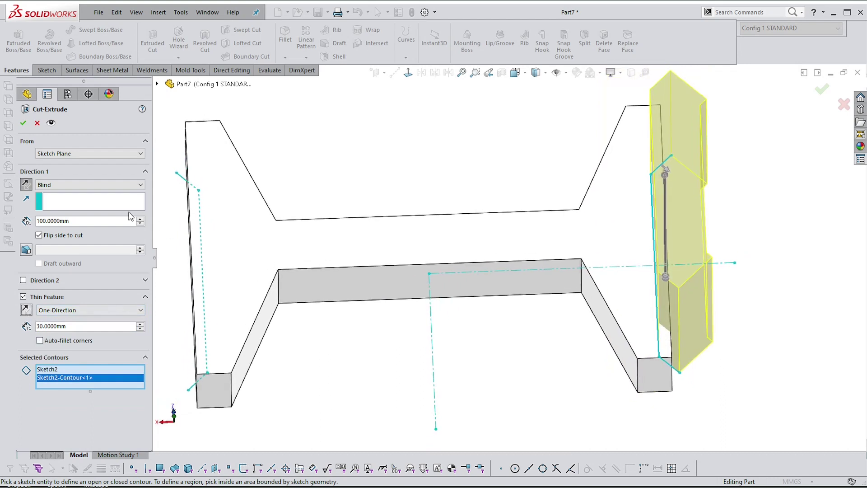
left_click(23, 122)
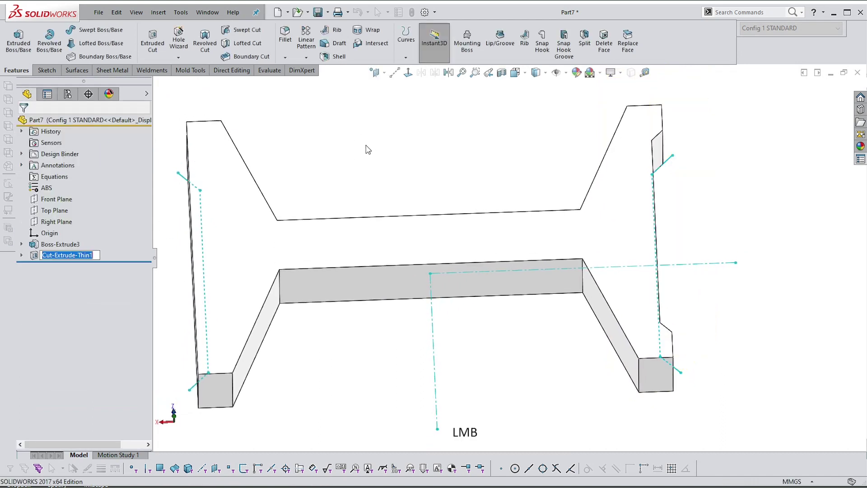
- Make Sketch2, absorbed by the thin cut, visible in the model again
left_click(22, 255)
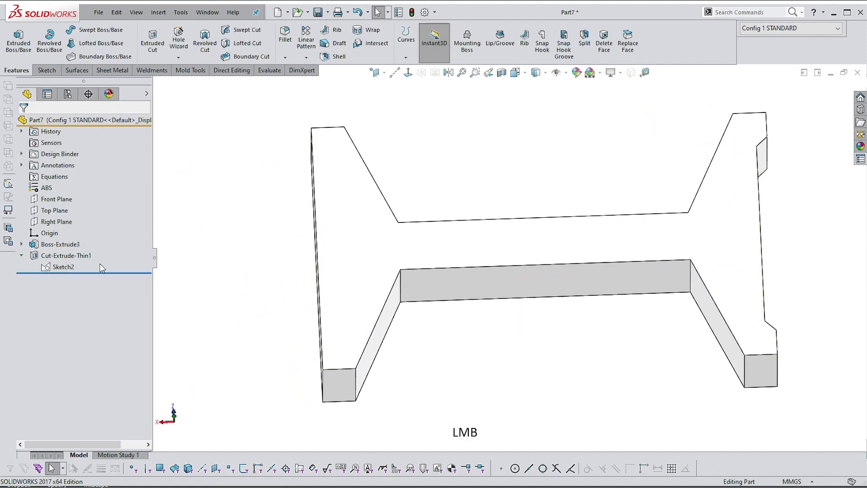
left_click(72, 267)
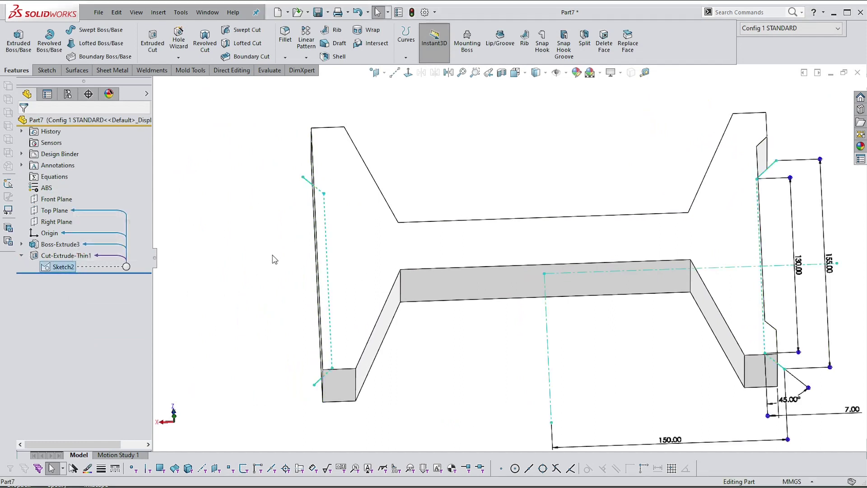
right_click(59, 266)
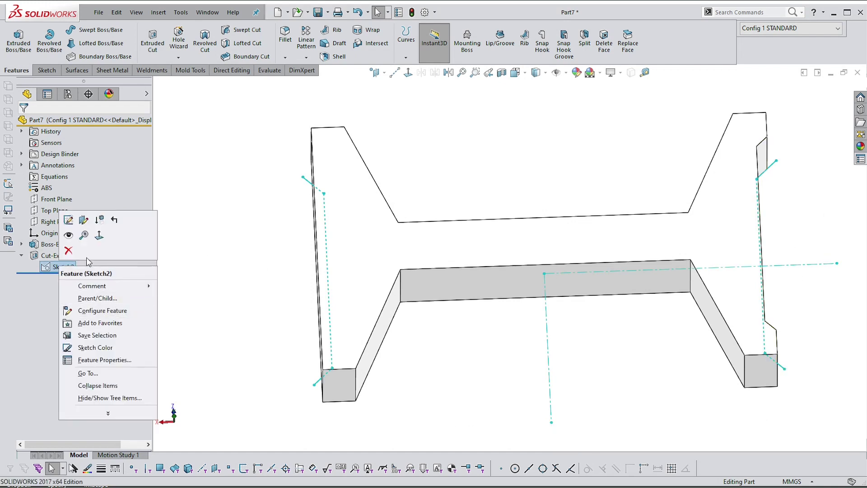
left_click(70, 235)
- Start a thin extruded cut from Sketch2 and add the left end profile's contour to its selected contours
left_click(66, 267)
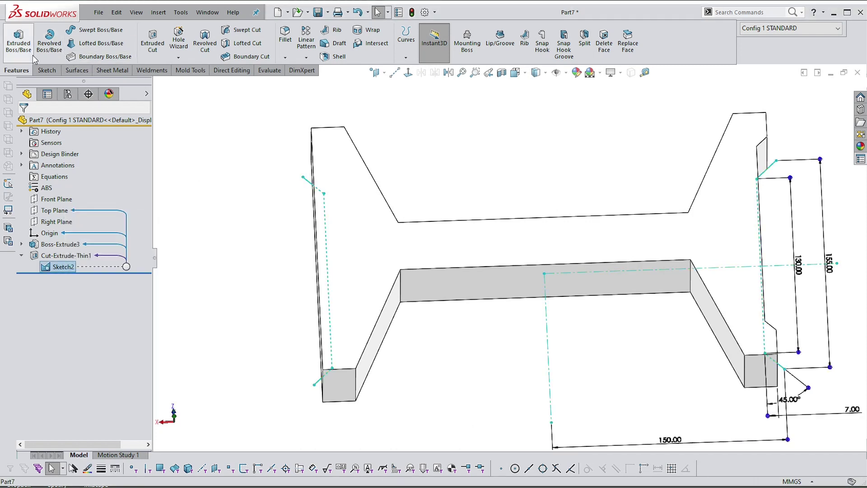
left_click(153, 49)
scroll(236, 199, "down", 2)
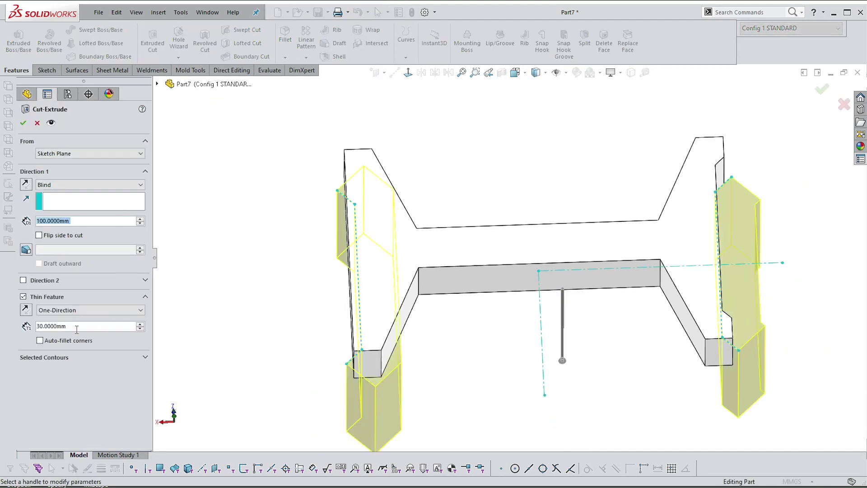
left_click(43, 358)
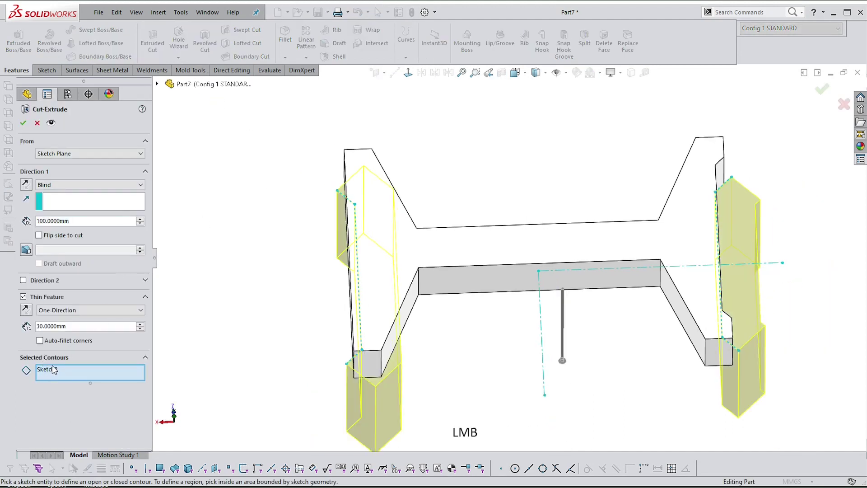
left_click(359, 270)
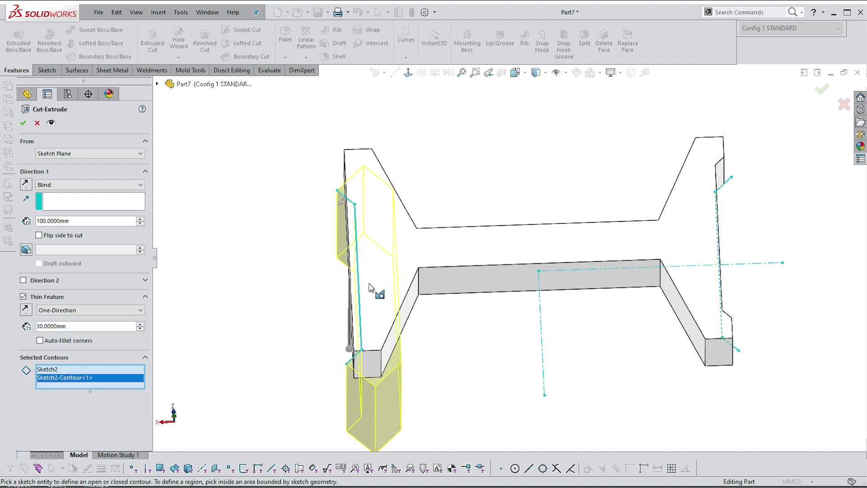
- Reverse the left end cut's extrusion direction and its 30 mm One-Direction thin thickness, then complete the cut
left_click(26, 184)
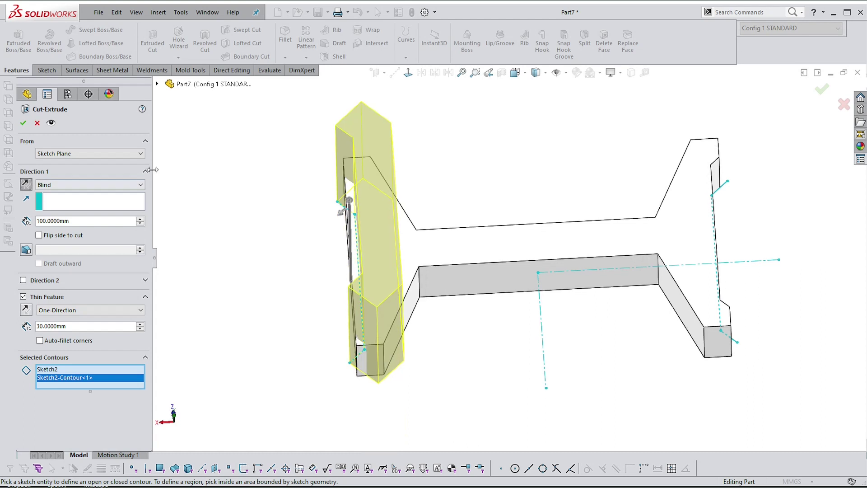
left_click(51, 312)
left_click(49, 321)
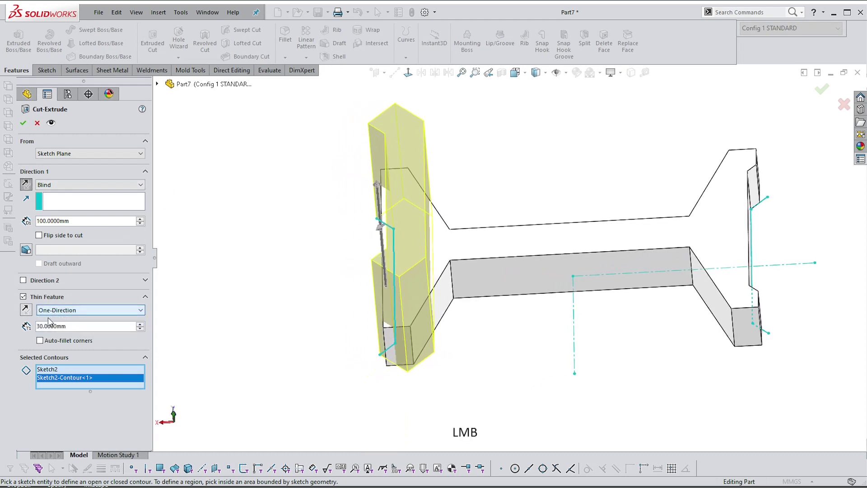
left_click(26, 310)
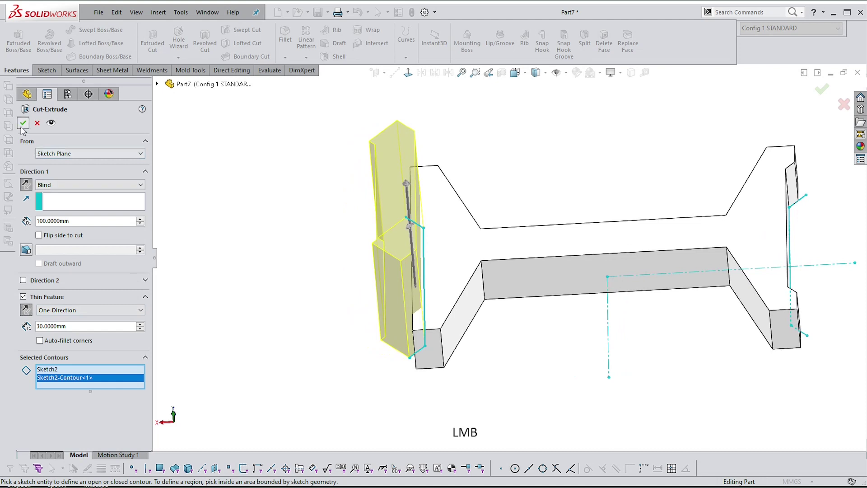
left_click(21, 127)
- Examine the profile cuts at both ends of the handle from different angles
left_click(508, 163)
scroll(596, 190, "down", 2)
middle_click_drag(628, 203, 699, 220)
scroll(699, 220, "up", 1)
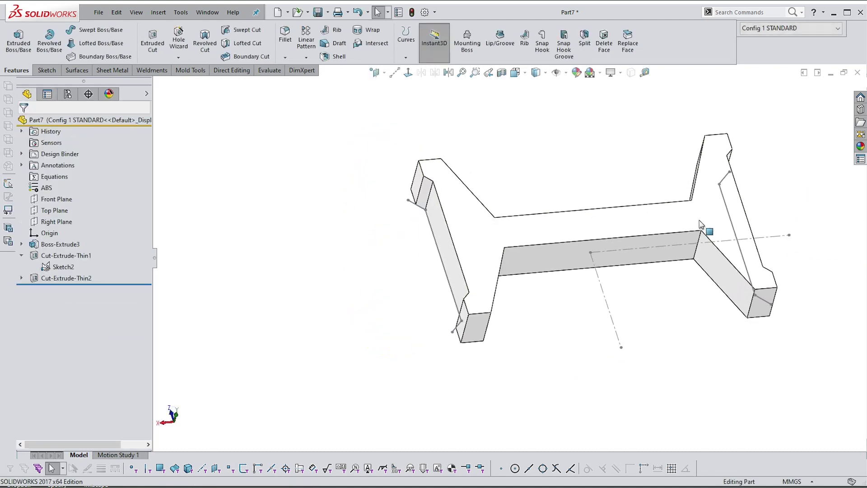
scroll(697, 225, "up", 1)
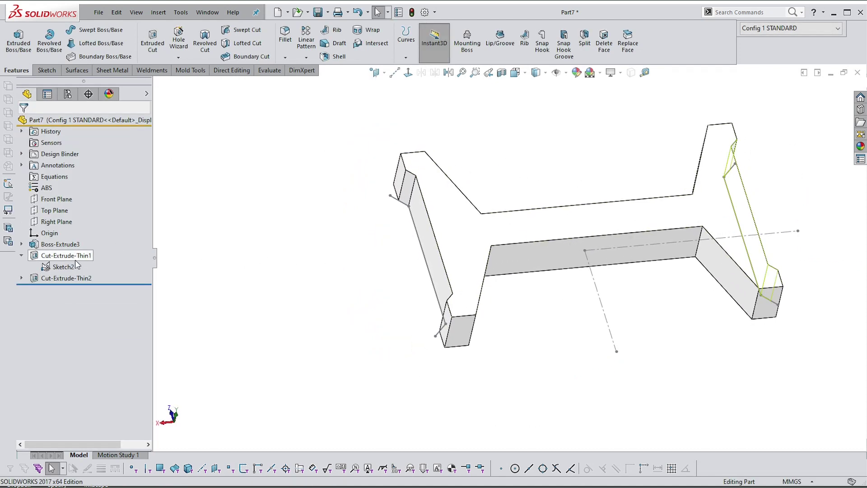
scroll(589, 252, "down", 1)
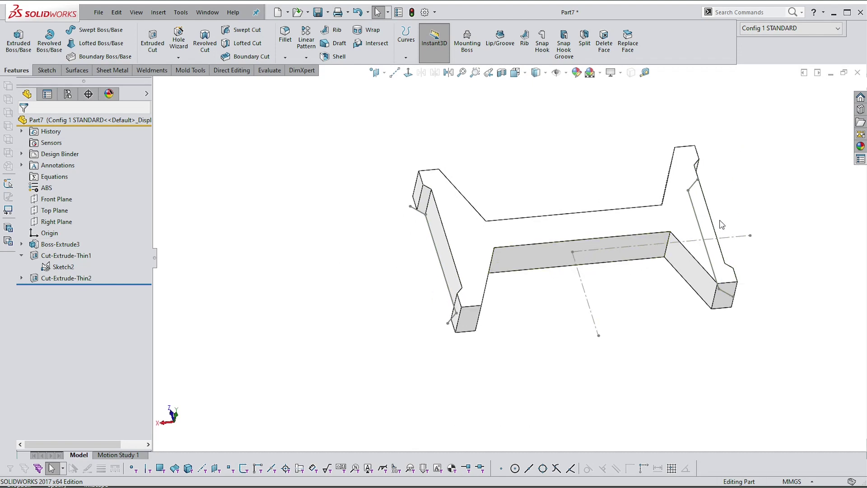
middle_click_drag(728, 215, 747, 207)
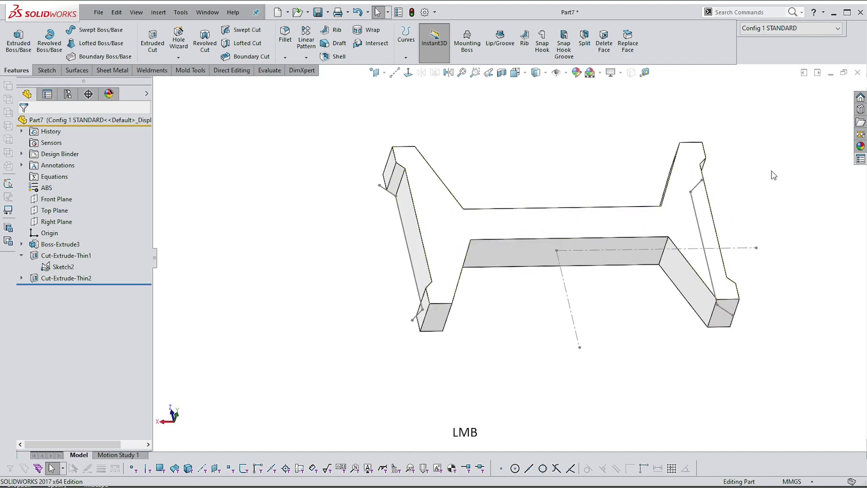
- Start a neutral plane draft with the handle's flat H-shaped face as the neutral plane and a 2° draft angle
middle_click_drag(795, 102, 486, 164)
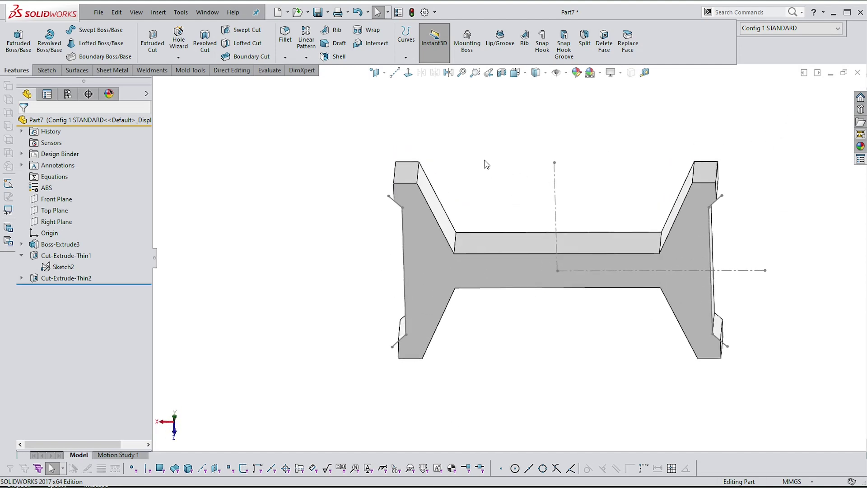
left_click(335, 43)
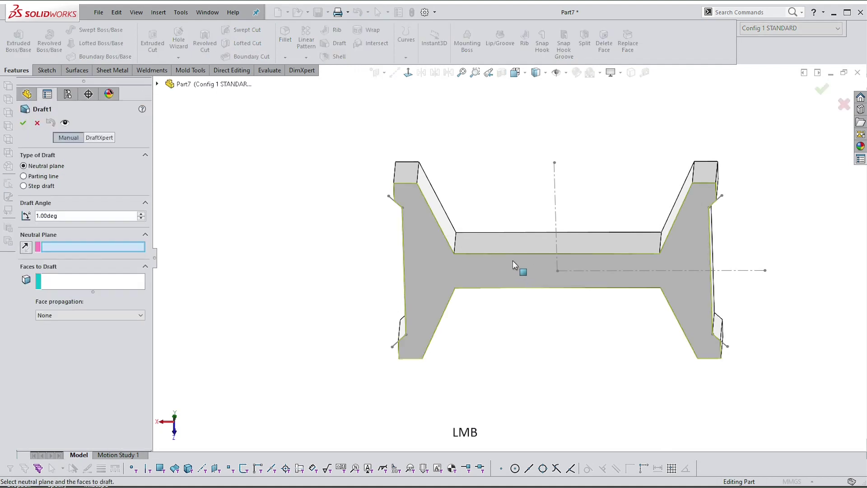
left_click(526, 265)
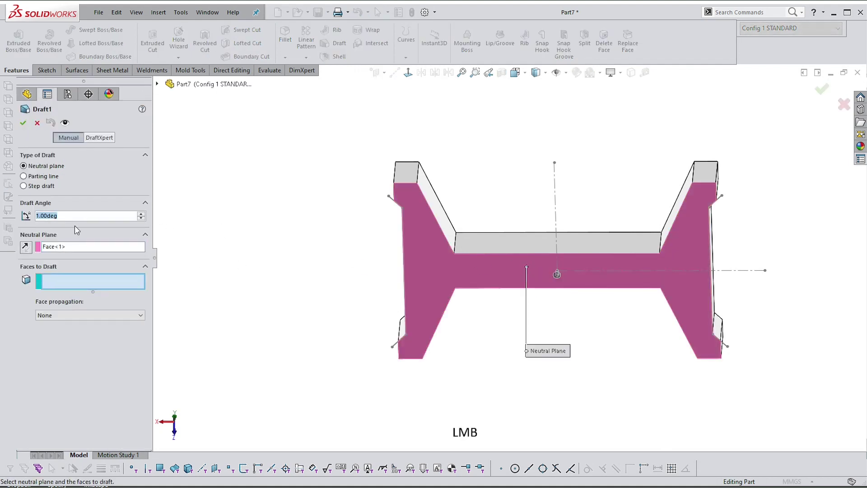
type("2")
key("Return")
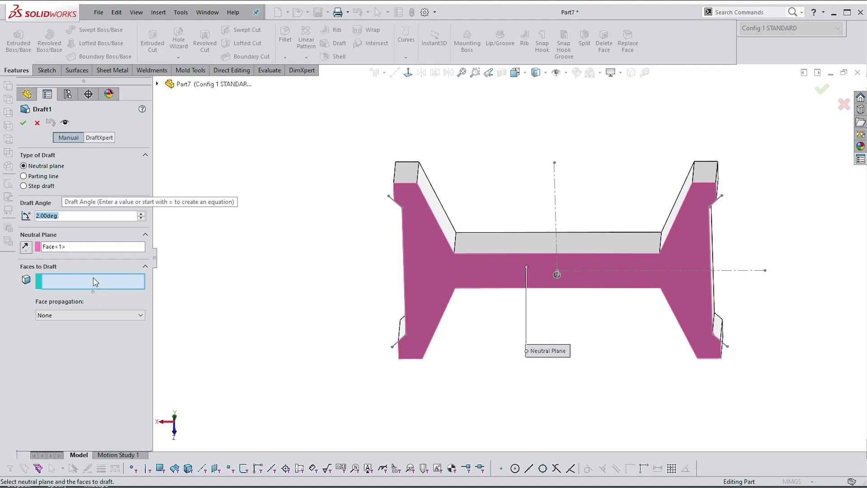
- Set the draft's face propagation to All Faces, reverse its direction, and complete the draft
left_click(55, 312)
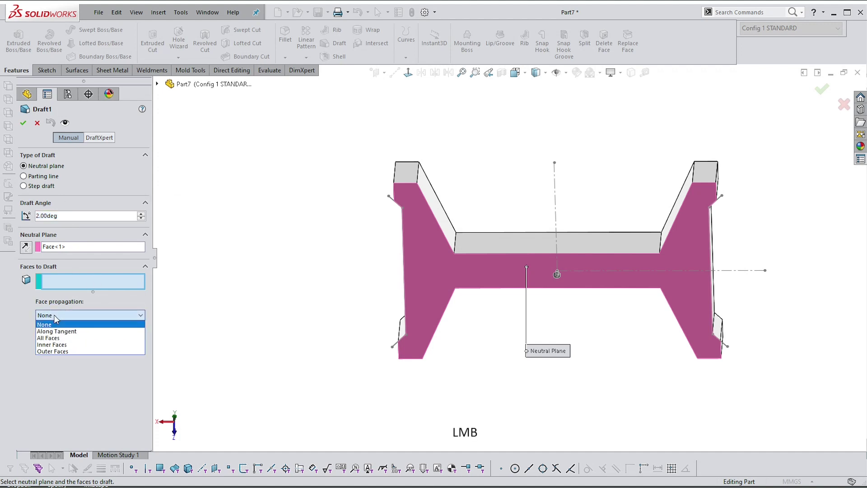
scroll(559, 294, "up", 3)
middle_click_drag(534, 254, 545, 276)
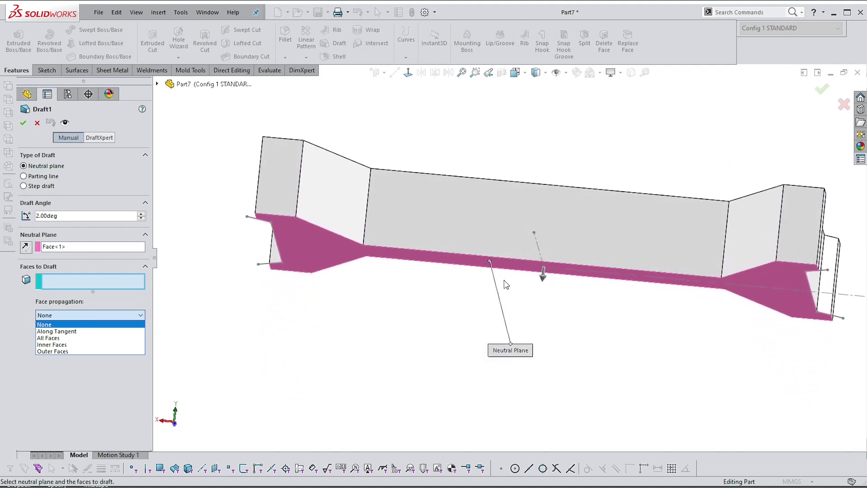
left_click(53, 338)
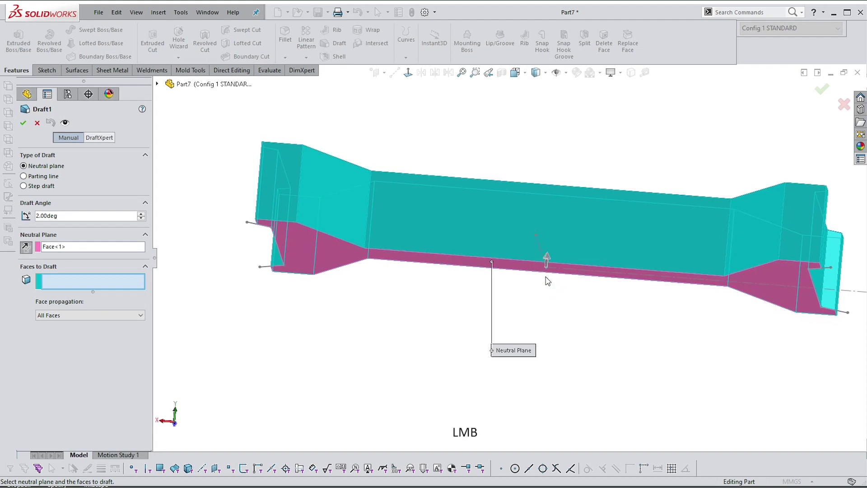
middle_click_drag(576, 192, 558, 205)
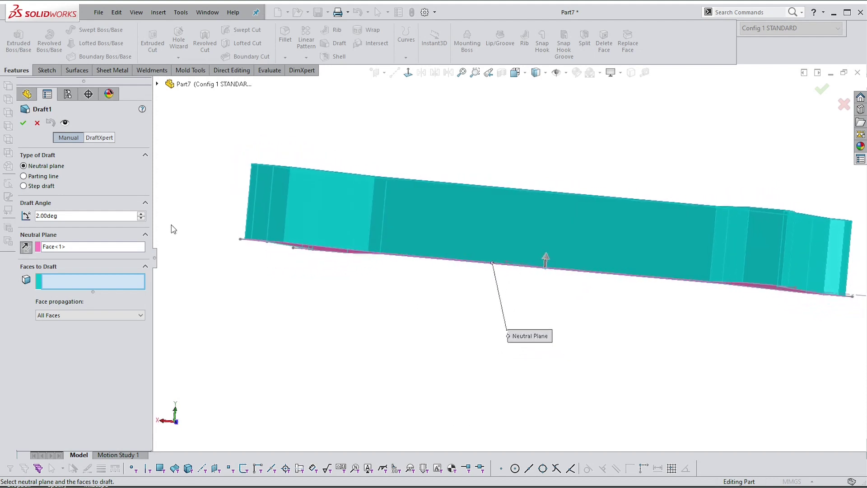
left_click(23, 123)
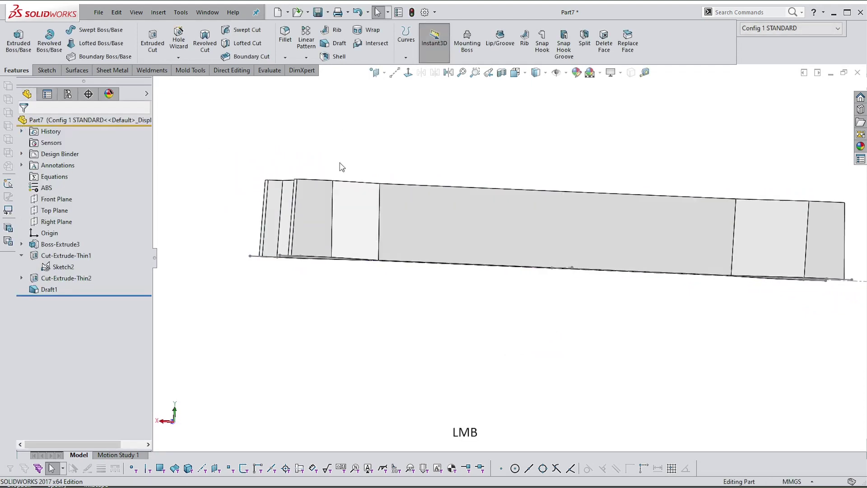
- Start an asymmetric distance-distance chamfer on the inner corner edge where the central bar meets the left arm
middle_click_drag(340, 164, 343, 289)
left_click(343, 285)
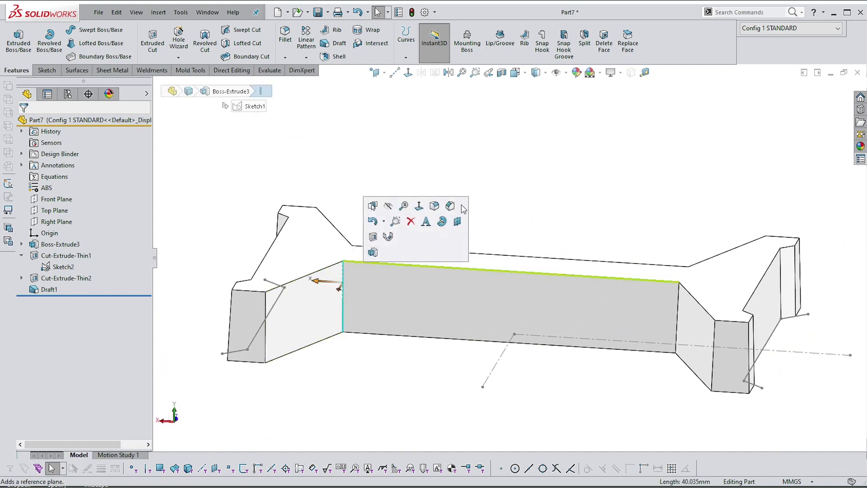
left_click(451, 207)
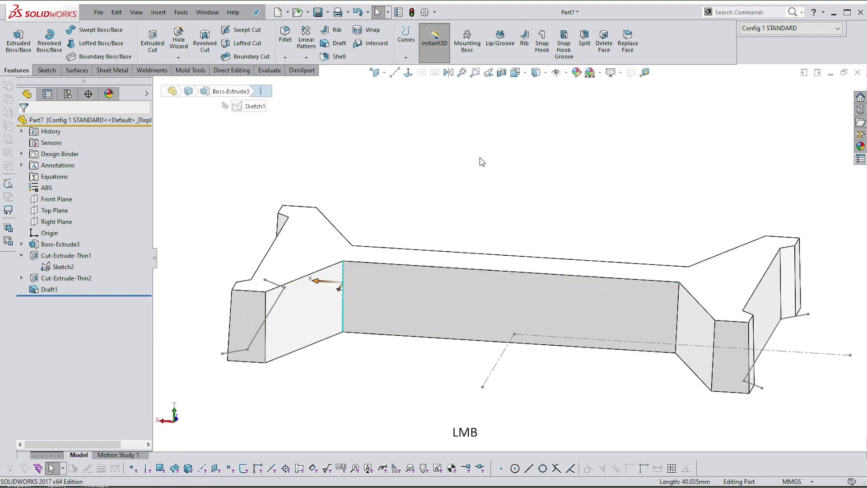
middle_click_drag(474, 161, 378, 279)
left_click(69, 162)
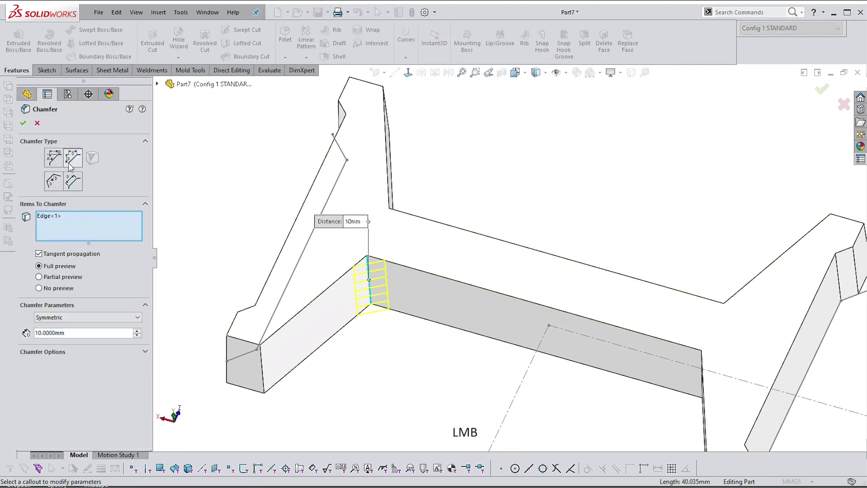
left_click(64, 319)
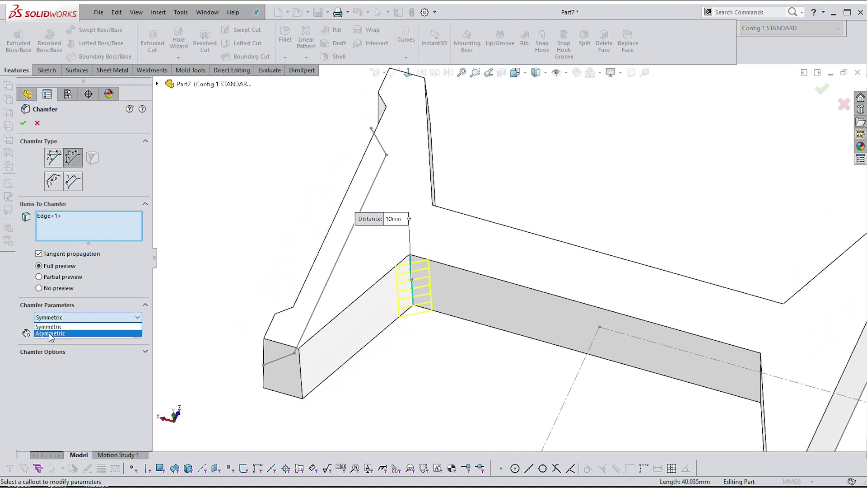
left_click(50, 334)
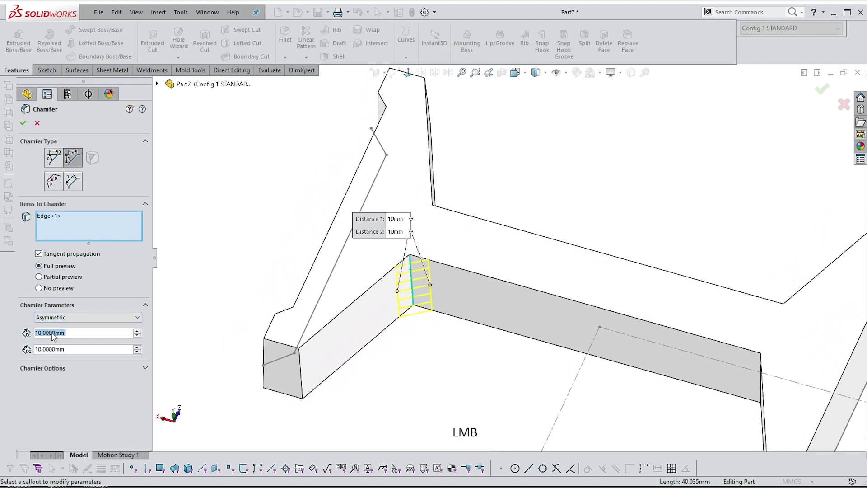
- Try different chamfer distances, settling on 30 mm for Distance 1 and 10 mm for Distance 2
left_click(136, 348)
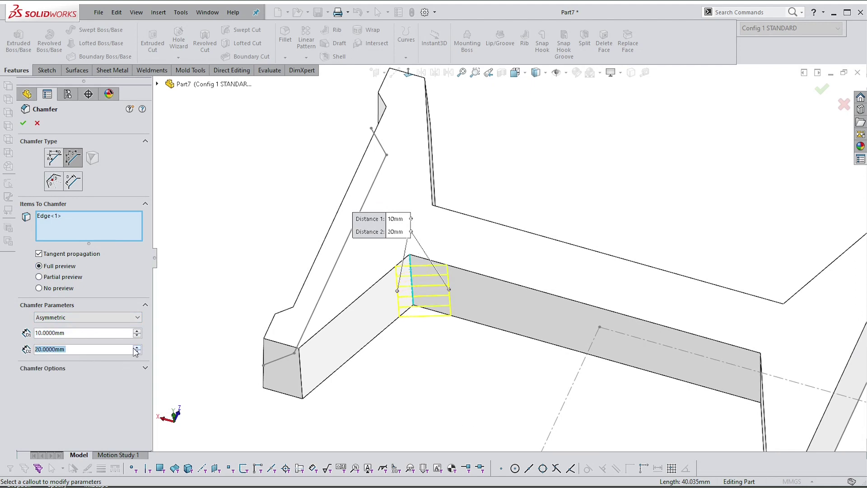
left_click(137, 352)
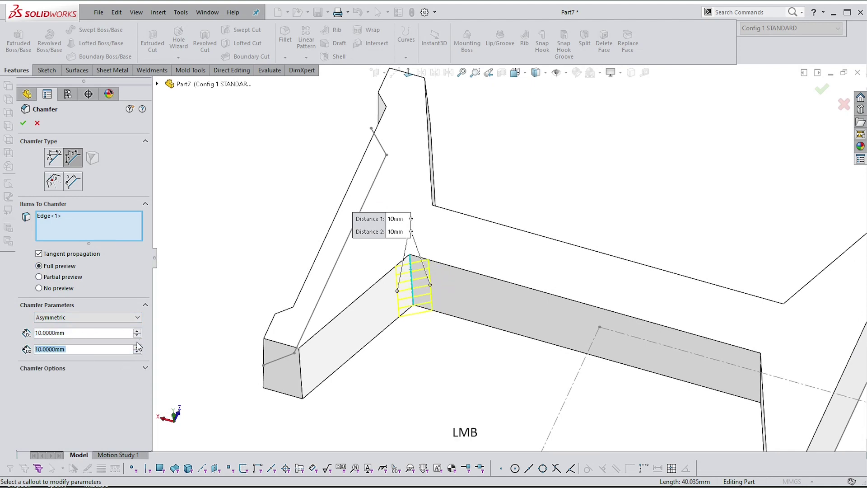
left_click(136, 330)
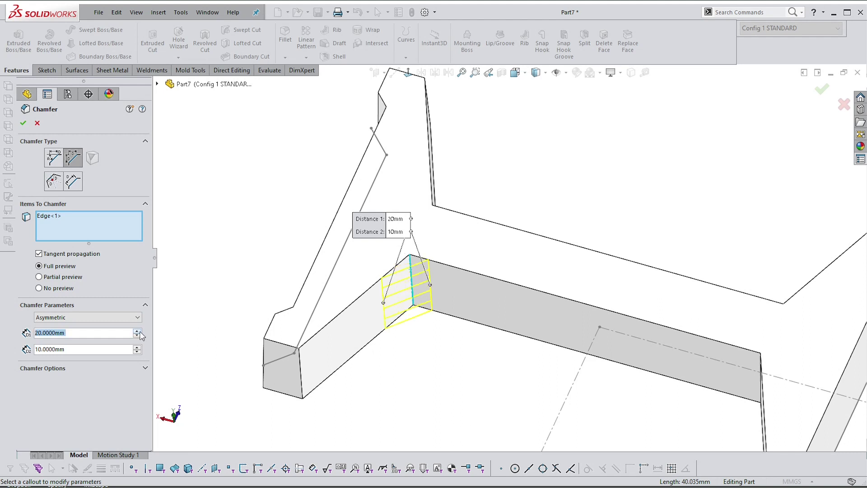
scroll(413, 283, "up", 1)
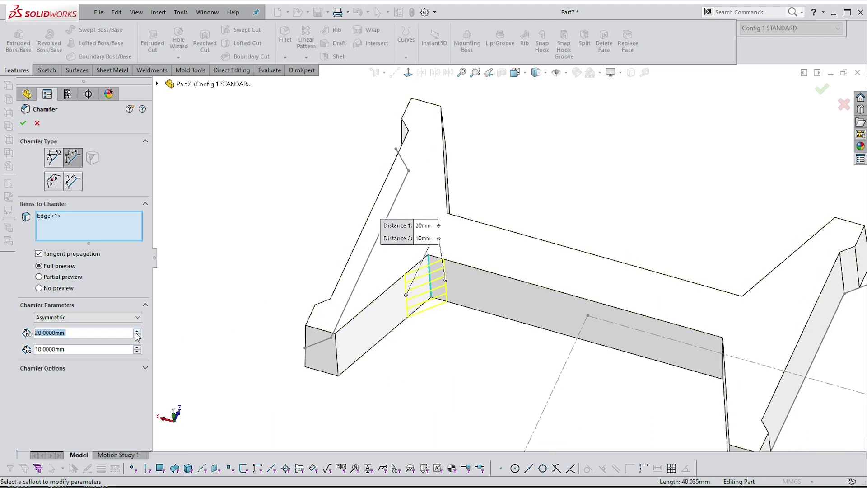
type("25")
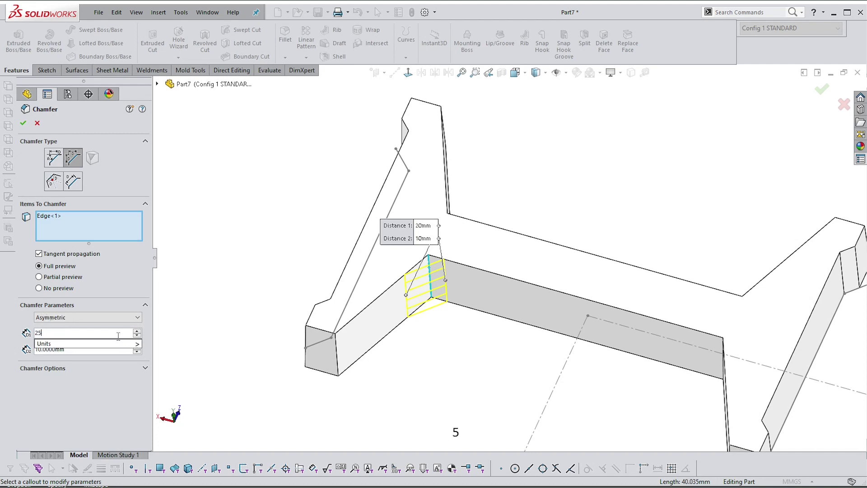
key("Return")
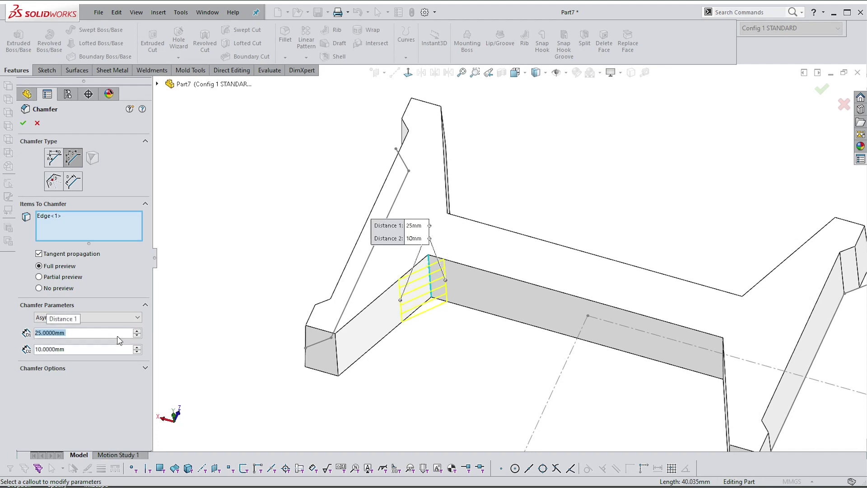
type("30")
key("Return")
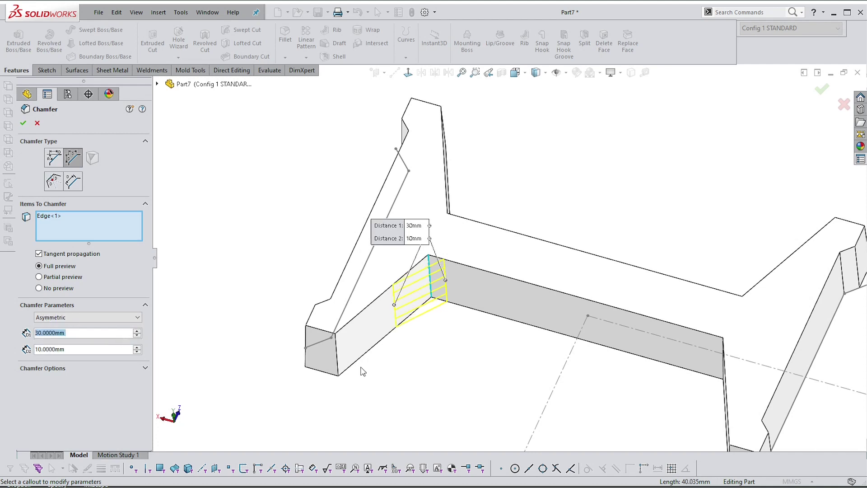
- Add the matching inner corner edge on the opposite side of the central bar to the chamfer
middle_click_drag(495, 174, 597, 320)
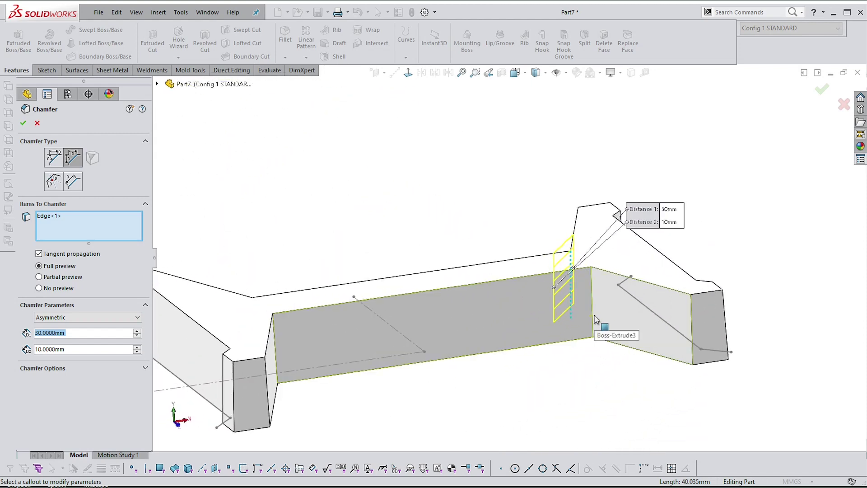
left_click(593, 314)
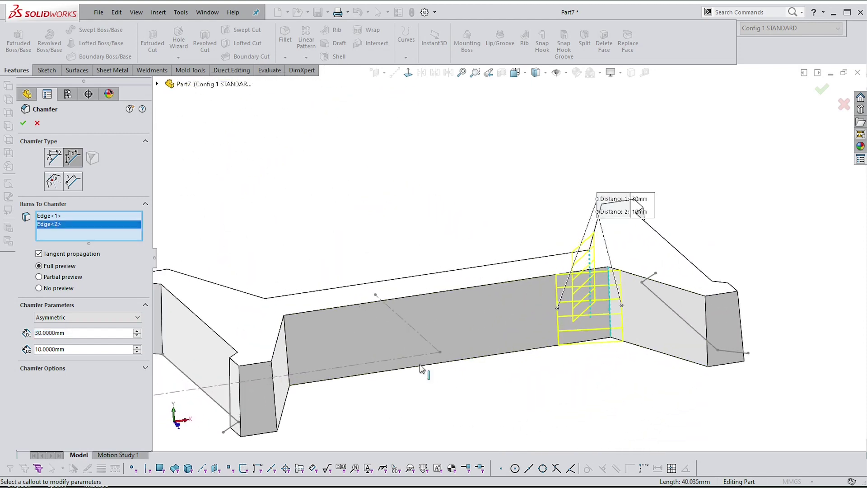
middle_click_drag(593, 313, 198, 277)
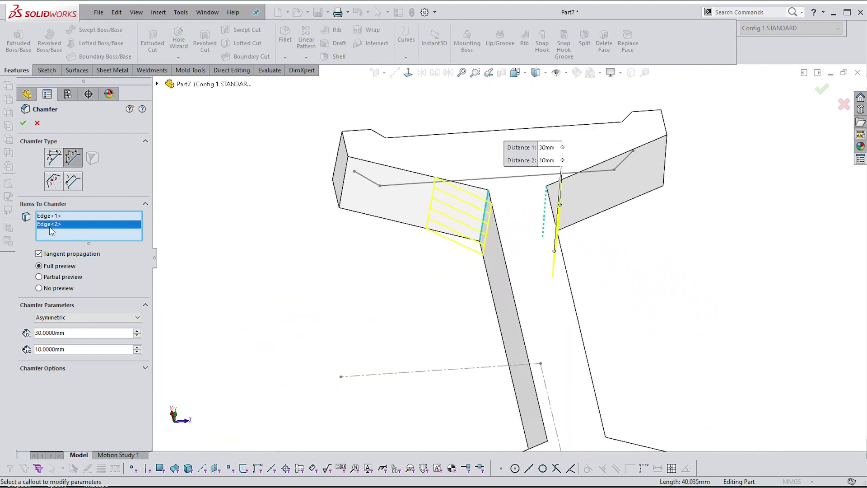
- Replace the chamfer's second edge with the inner corner edge diagonally opposite the first, and complete the chamfer
left_click(52, 225)
key("Delete")
middle_click_drag(316, 271, 613, 212)
left_click(662, 219)
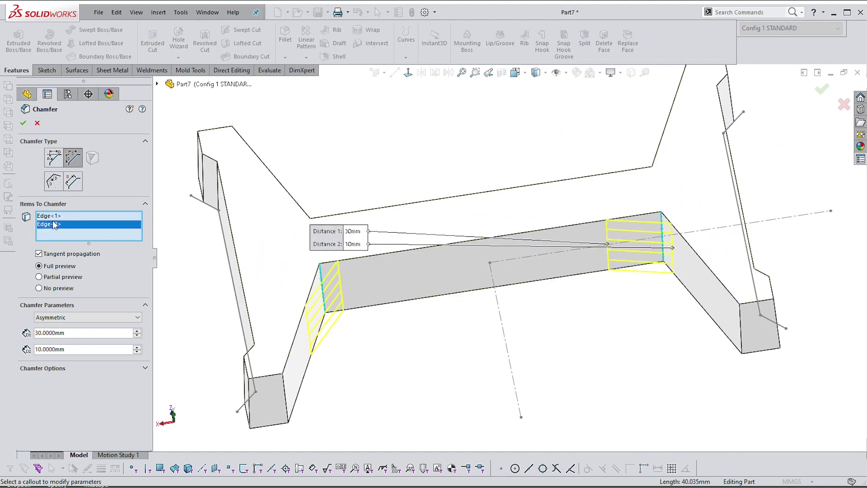
key("Delete")
middle_click_drag(460, 172, 204, 153)
left_click(278, 262)
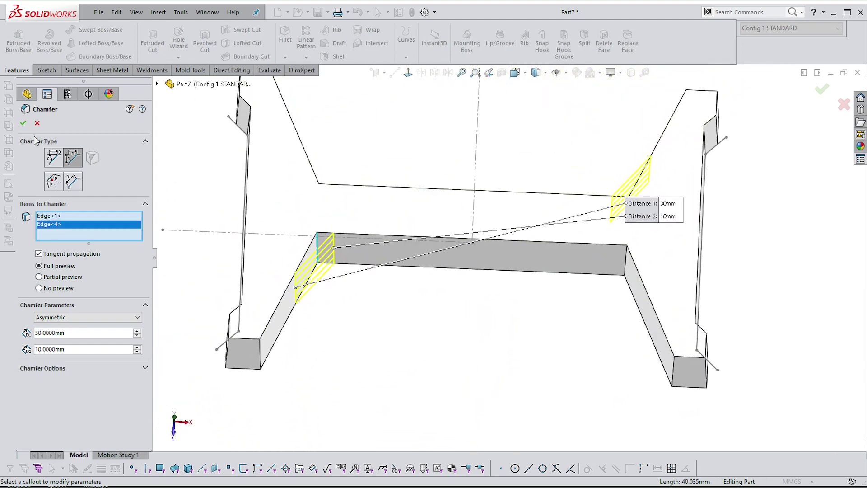
left_click(23, 124)
- Start an asymmetric distance-distance chamfer on a remaining inner corner edge, with Distance 1 at 10 mm and Distance 2 at 30 mm
middle_click_drag(406, 271, 553, 263)
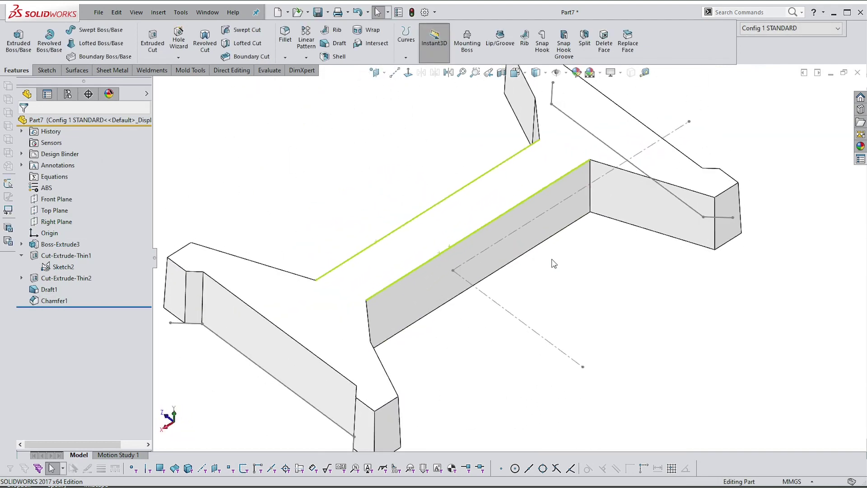
left_click(582, 166)
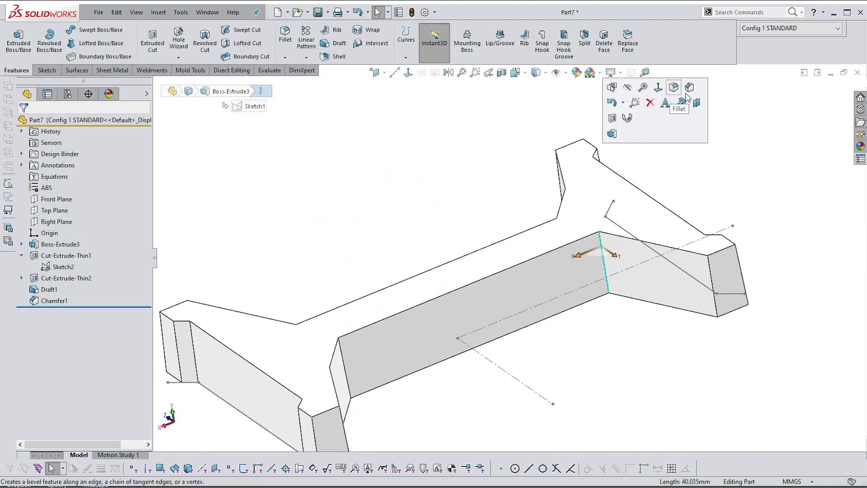
left_click(689, 87)
middle_click_drag(587, 253, 623, 269)
scroll(622, 265, "up", 3)
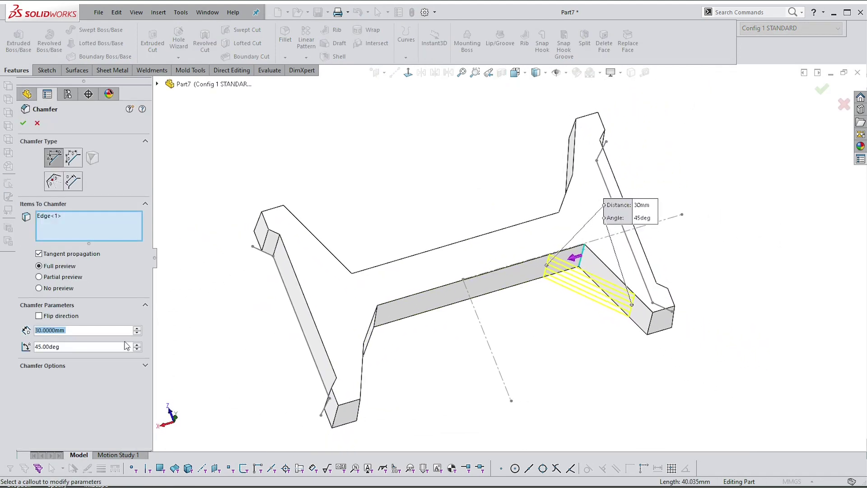
left_click(71, 160)
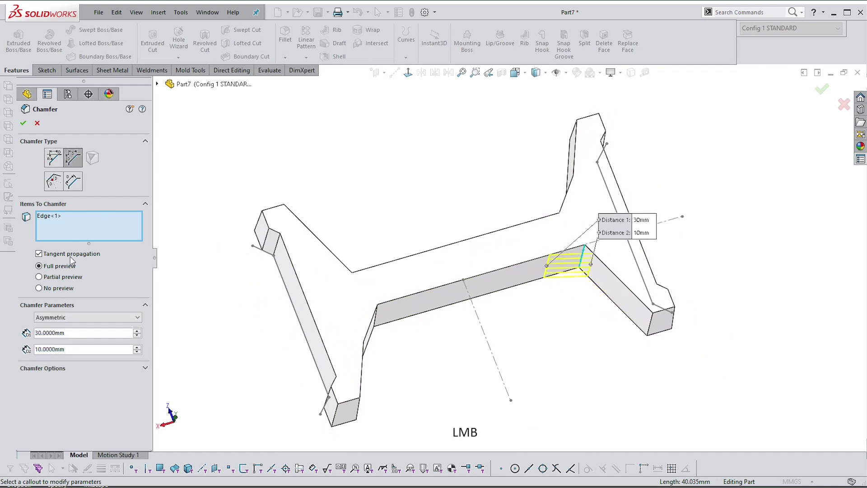
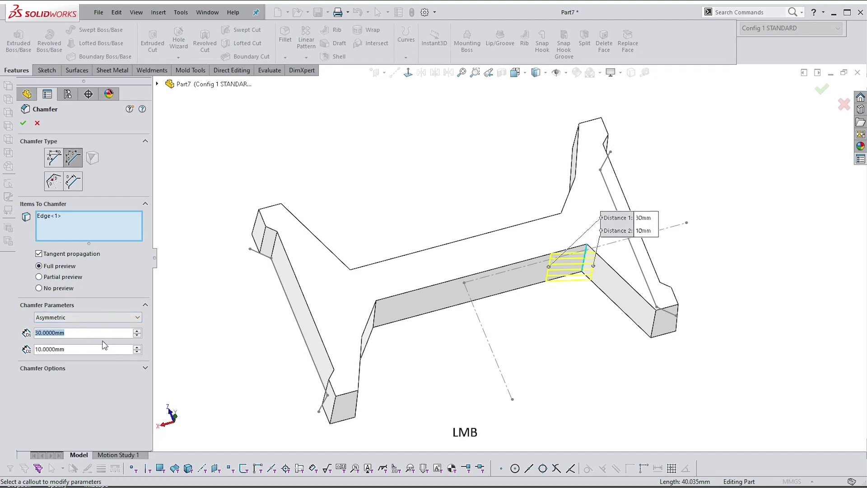
type("10")
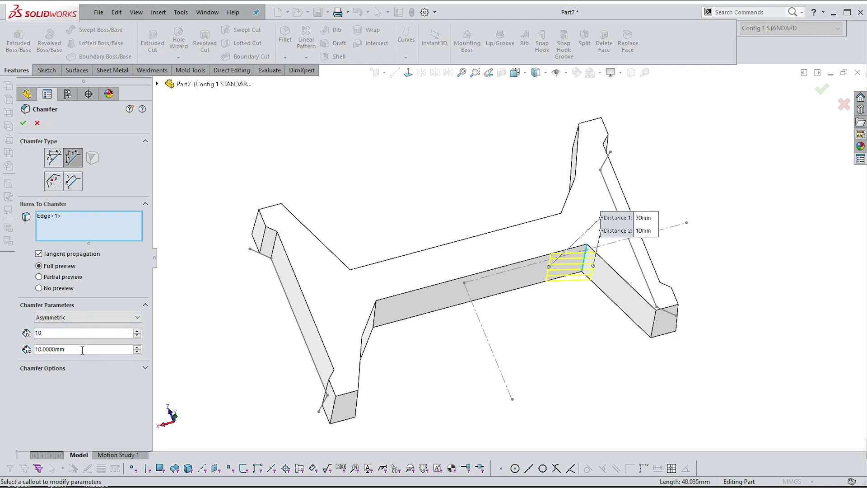
left_click(52, 351)
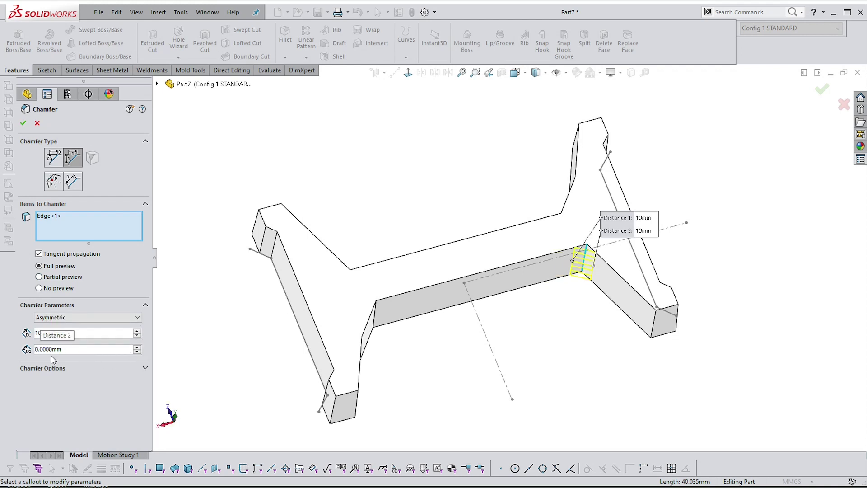
type("3")
key("Return")
- Add the last unchamfered inner corner edge, diagonally opposite the first, and complete the second chamfer
middle_click_drag(393, 275, 667, 228)
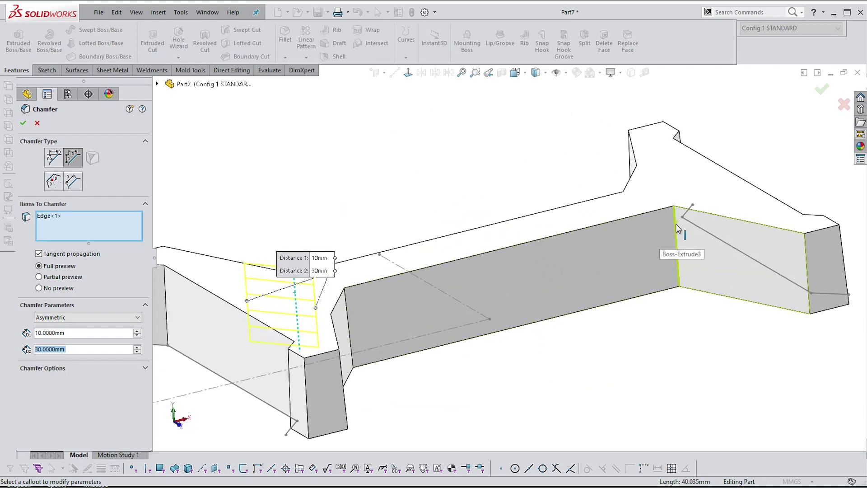
left_click(676, 228)
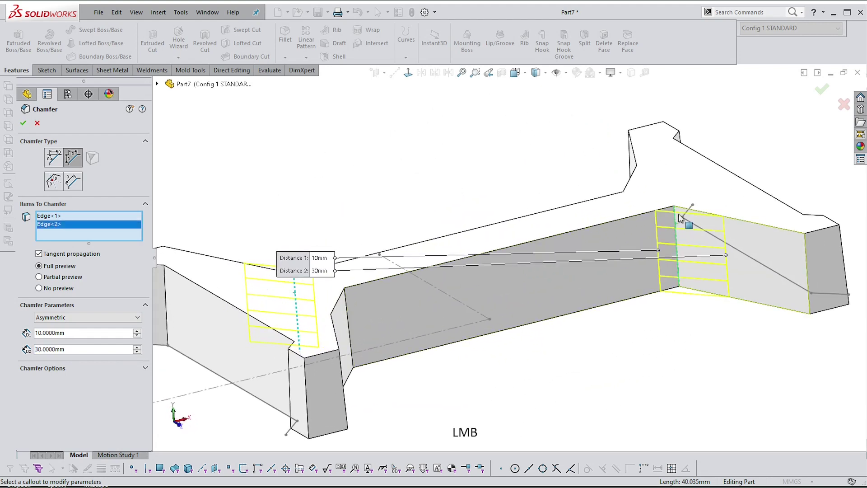
left_click(26, 127)
left_click(316, 138)
- Start a new sketch on the Front Plane
middle_click_drag(453, 203, 697, 225)
left_click(570, 251)
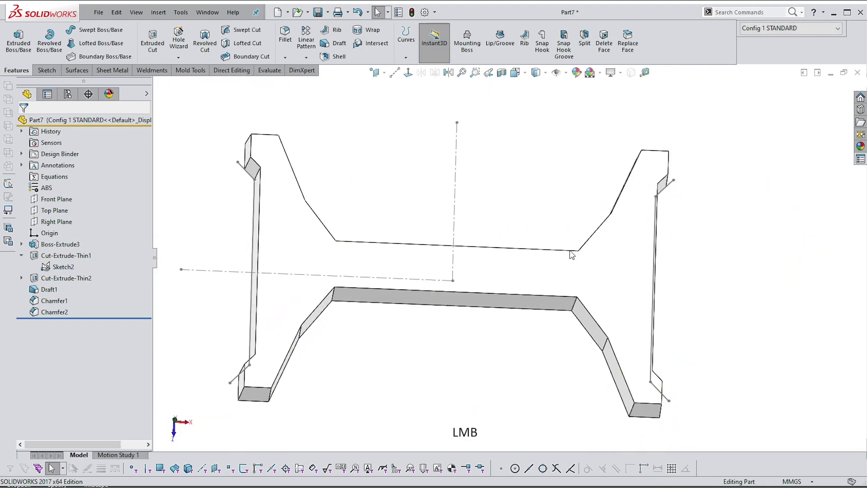
middle_click_drag(569, 251, 573, 221)
middle_click_drag(643, 251, 711, 243)
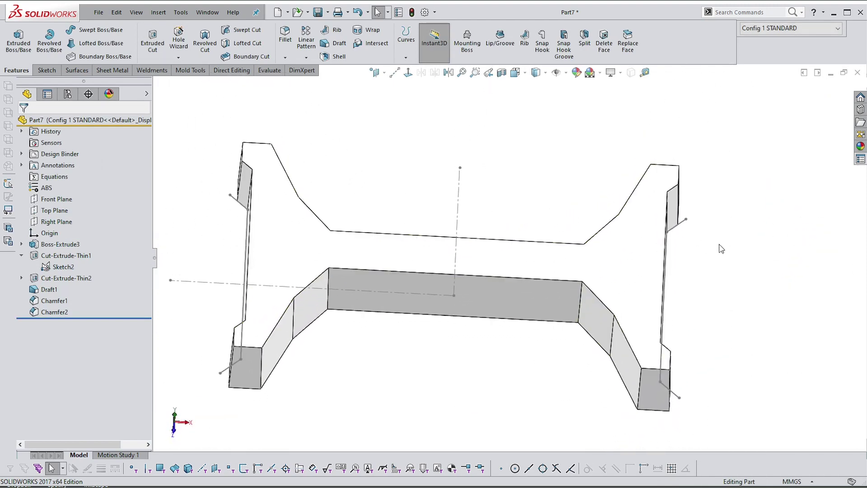
middle_click_drag(405, 246, 402, 229)
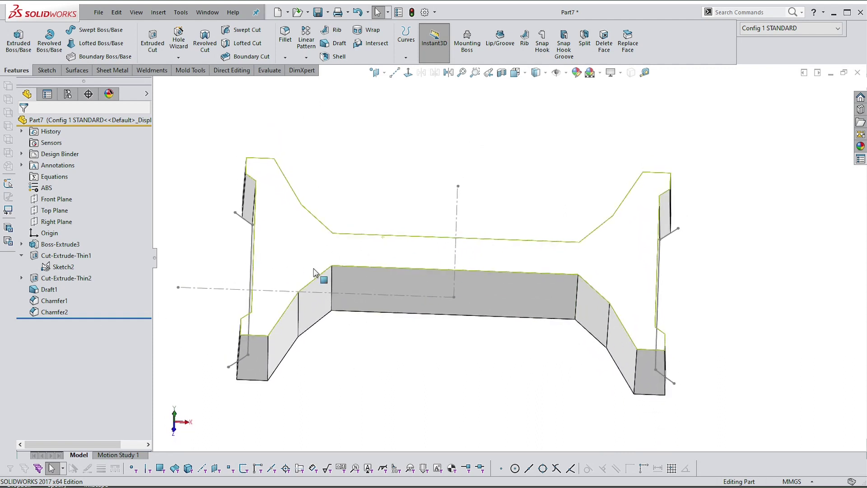
middle_click_drag(524, 255, 520, 234)
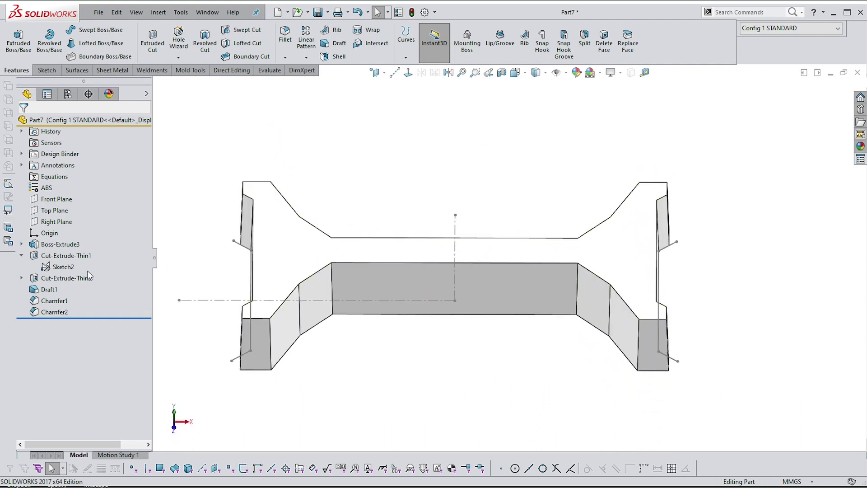
left_click(58, 199)
left_click(66, 166)
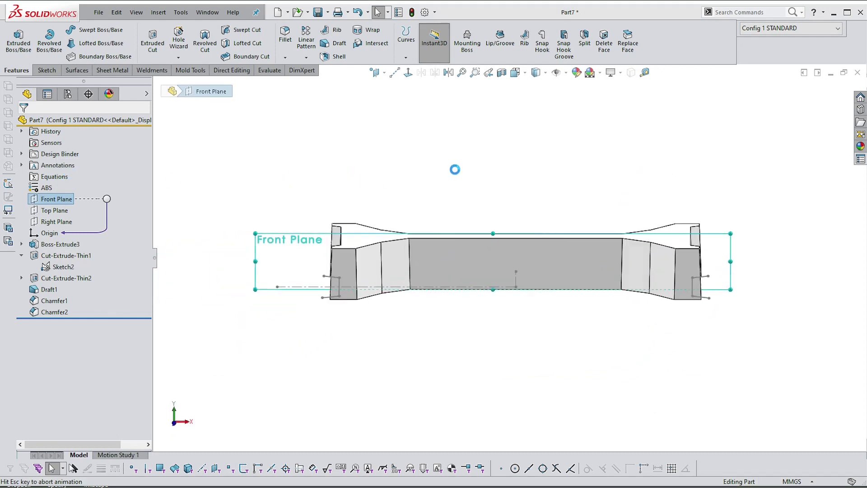
scroll(502, 236, "up", 3)
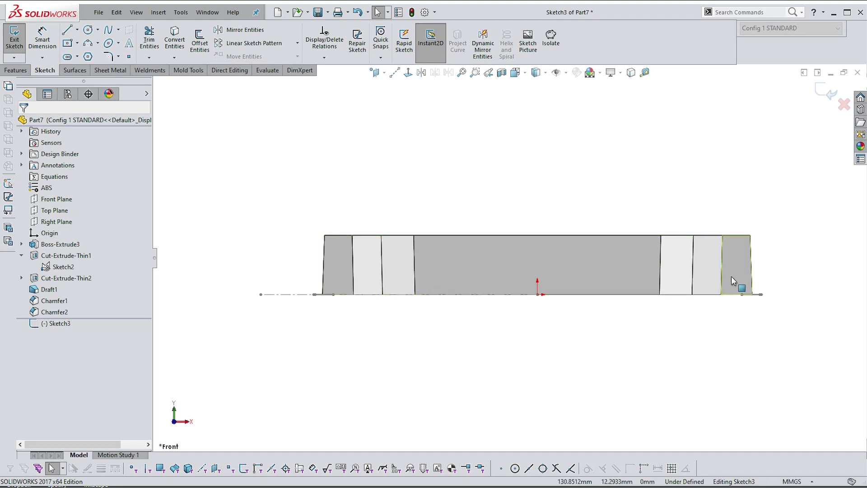
scroll(361, 194, "up", 2)
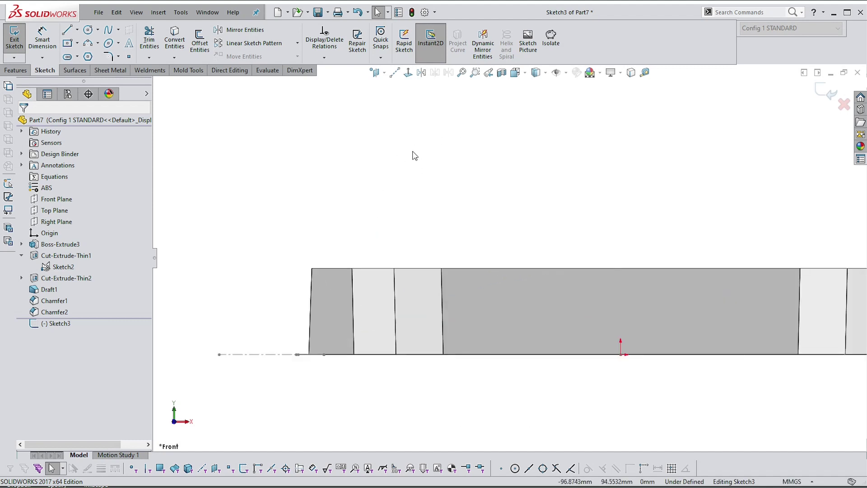
scroll(517, 161, "down", 1)
- Draw a vertical centerline about 81 mm long up from the origin and activate dynamic mirroring about it
left_click(394, 72)
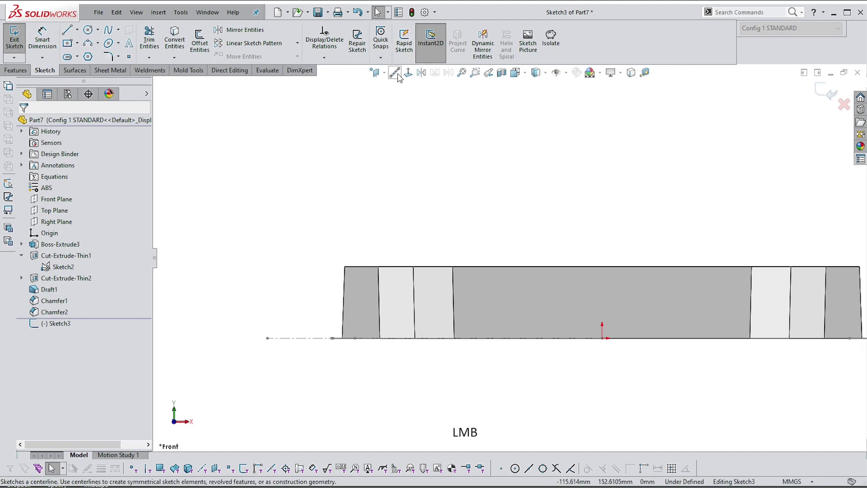
left_click(601, 338)
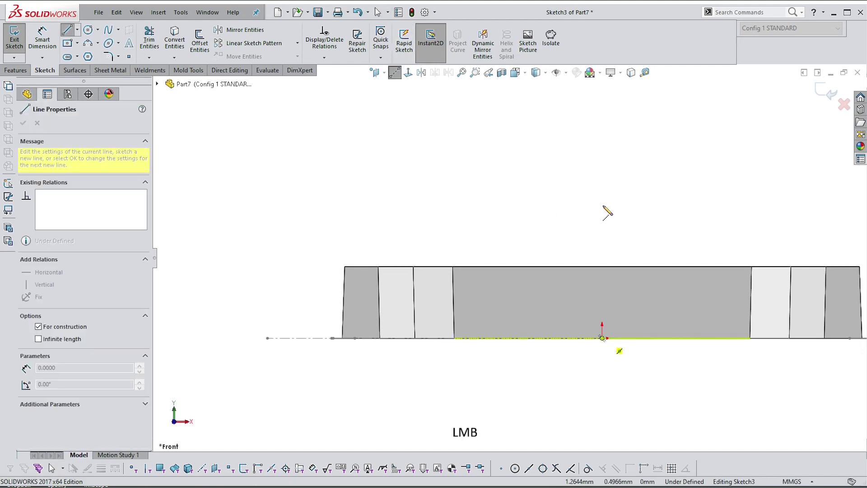
left_click(602, 192)
key("Escape")
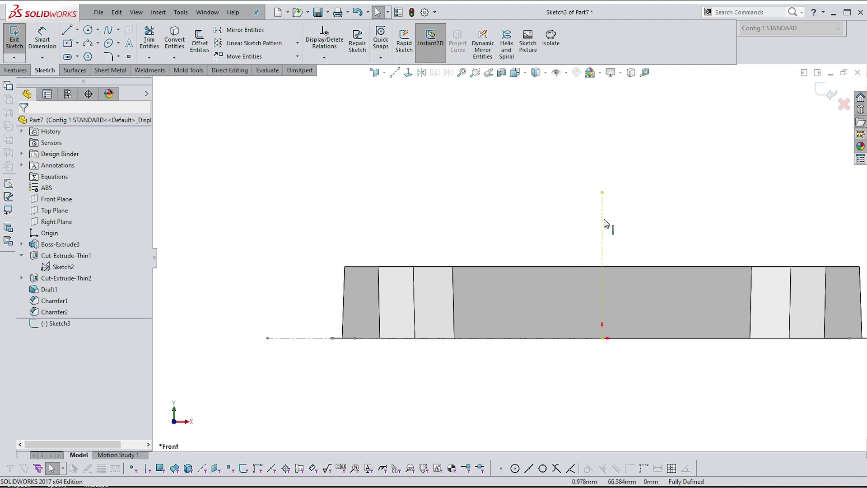
left_click(605, 219)
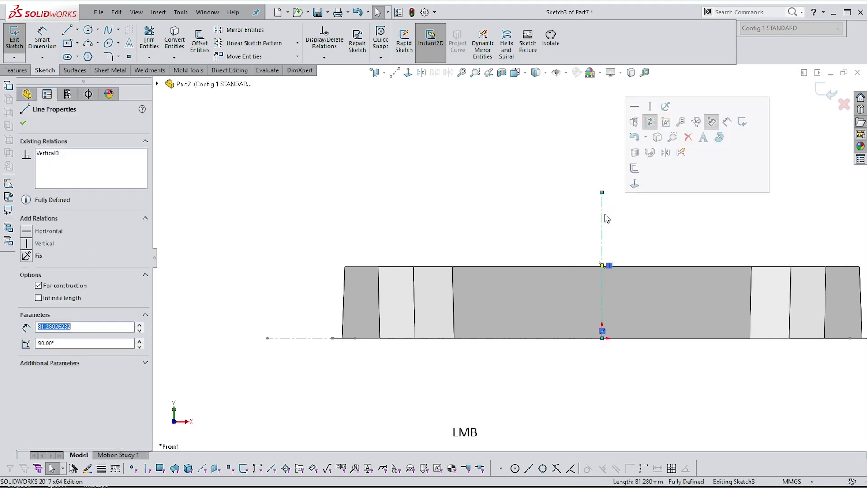
left_click(684, 155)
- Sketch a horizontal line about 76 mm long just above the base, crossing the left arm's outer end, with its mirrored copy
scroll(563, 203, "down", 3)
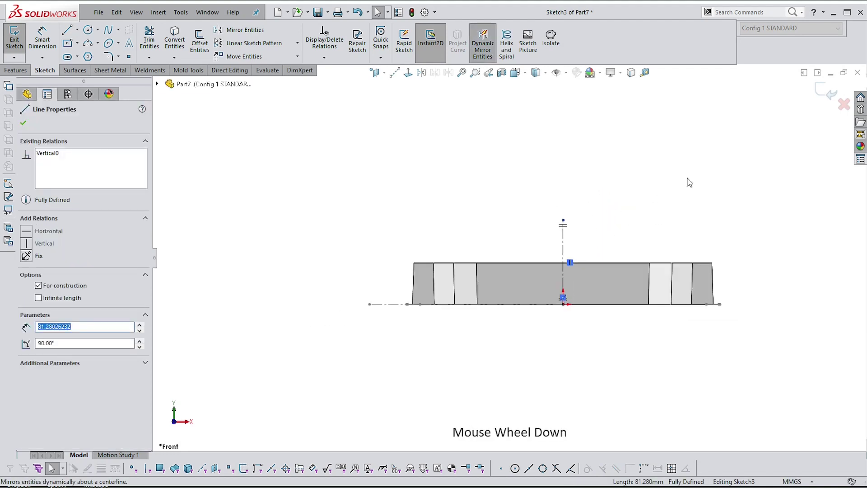
scroll(615, 242, "up", 3)
right_click_drag(596, 203, 679, 260)
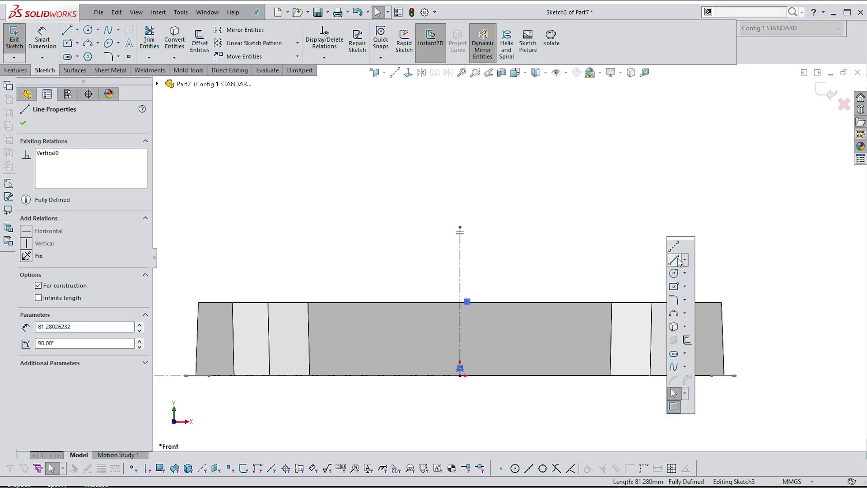
left_click(676, 261)
scroll(271, 343, "up", 3)
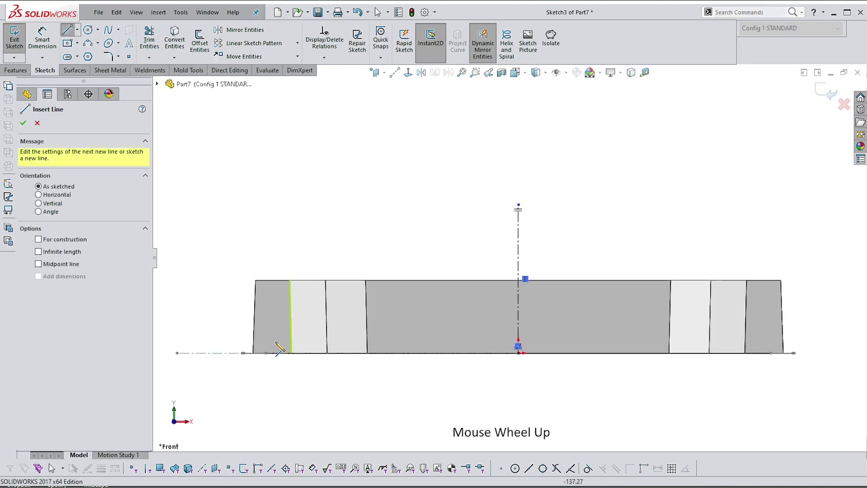
left_click(246, 333)
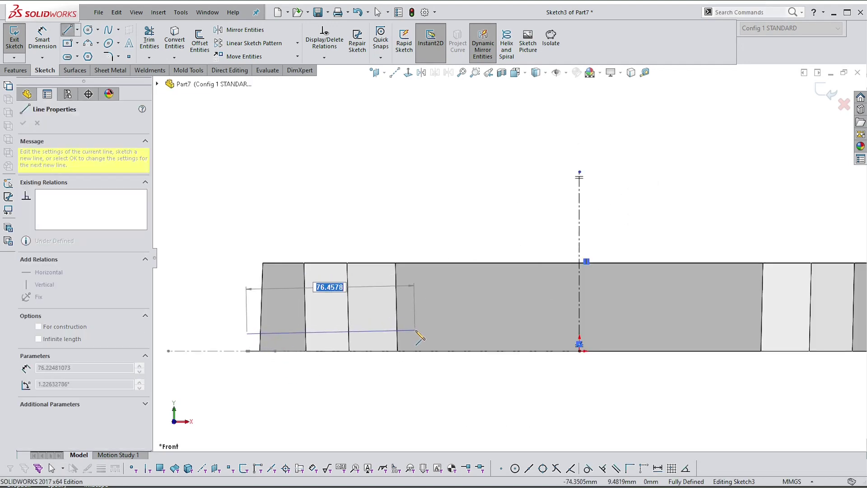
key("Escape")
scroll(456, 236, "down", 1)
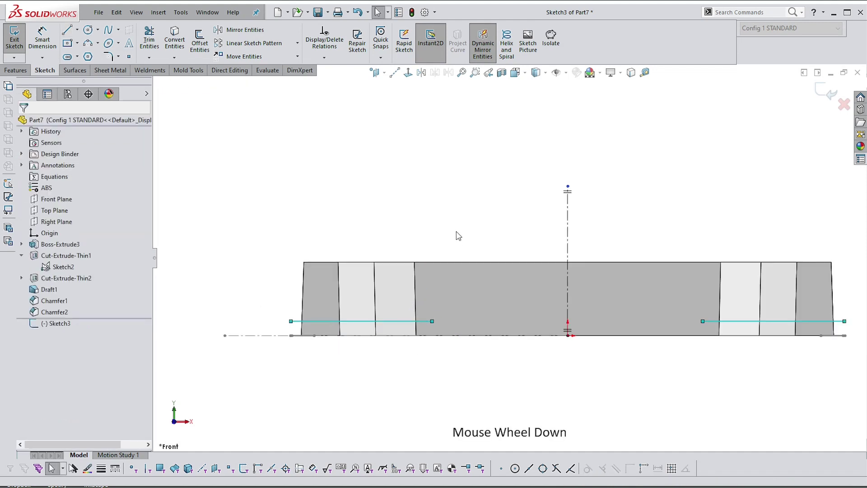
- Sketch a mirrored B-Spline: Degree 3 style spline, tangent from the left line's inner end up to the vertical centerline, about 19 mm above the origin
left_click(480, 165)
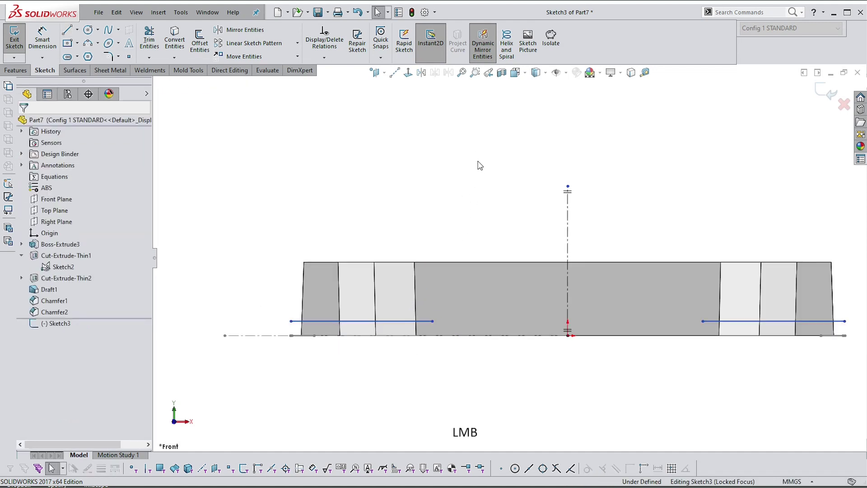
left_click(118, 30)
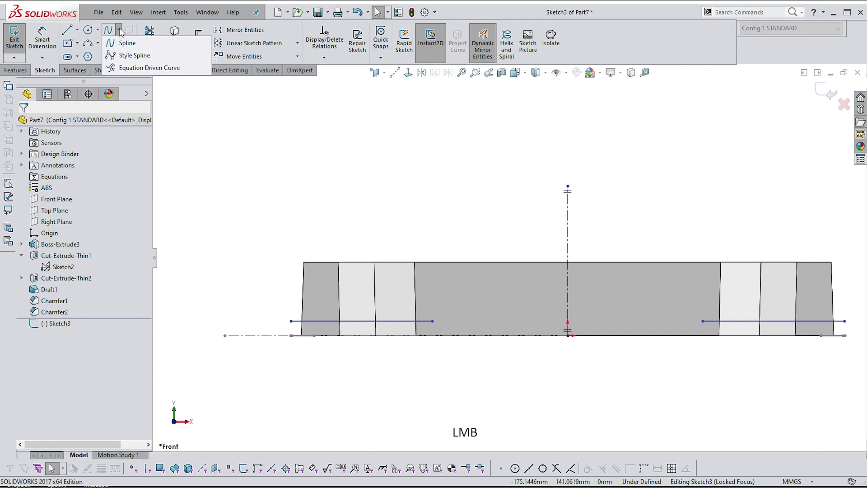
left_click(131, 57)
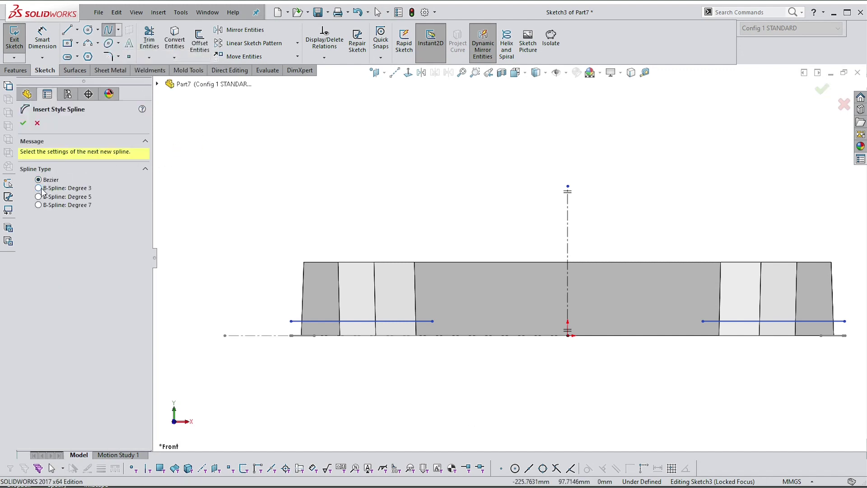
scroll(409, 312, "up", 3)
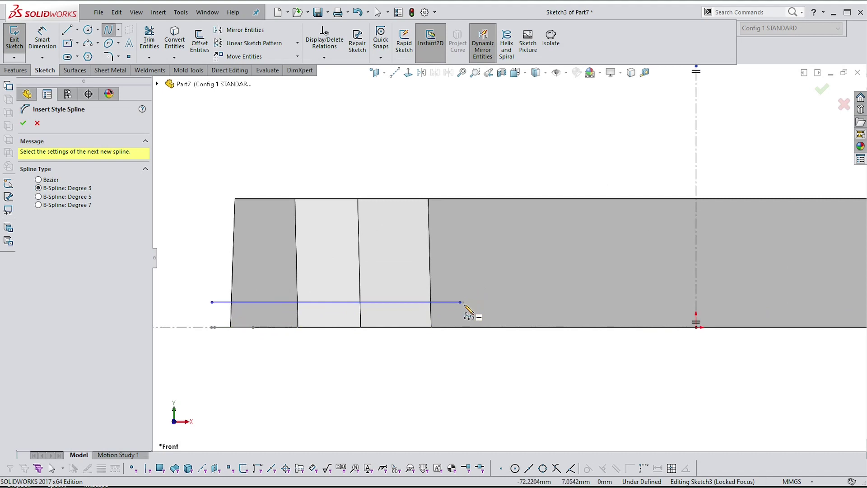
left_click(461, 302)
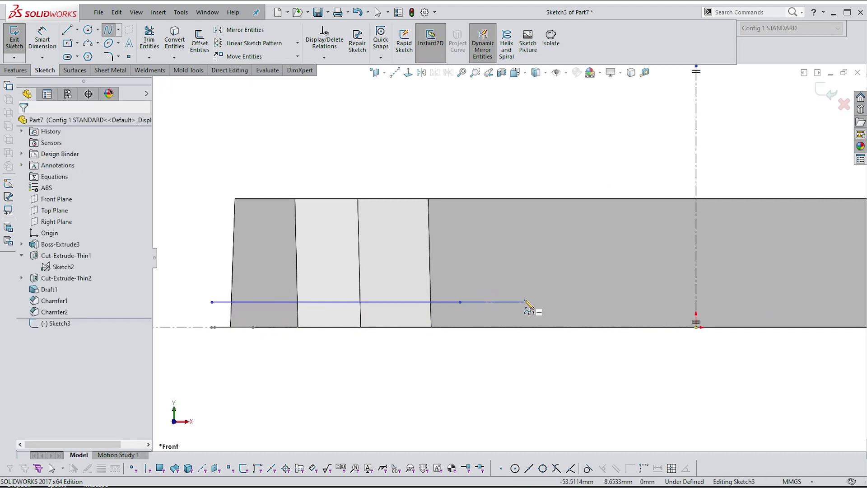
scroll(497, 298, "up", 5)
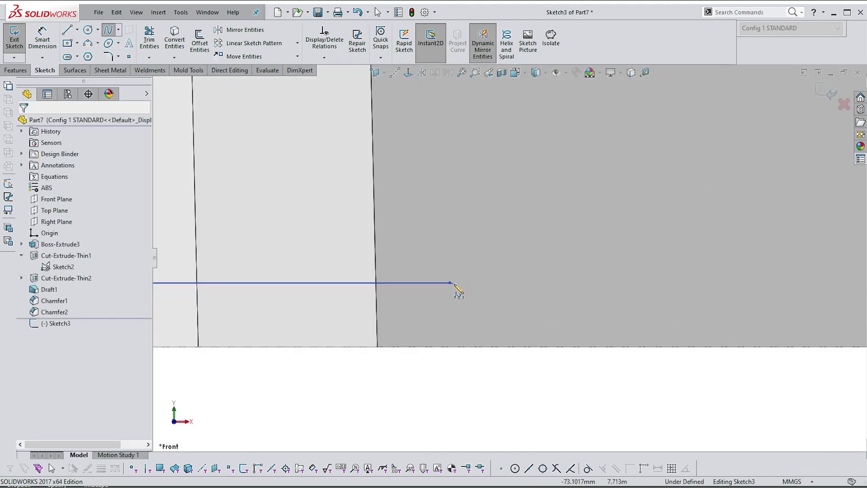
key("Escape")
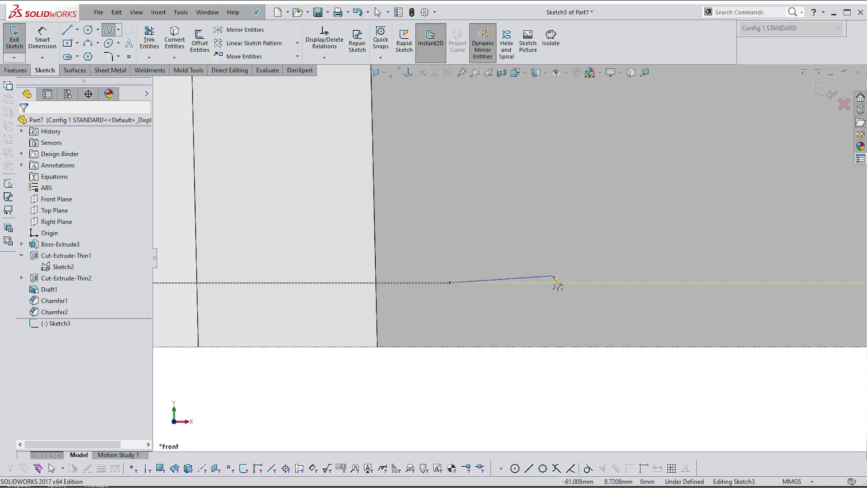
left_click(518, 283)
scroll(557, 271, "down", 3)
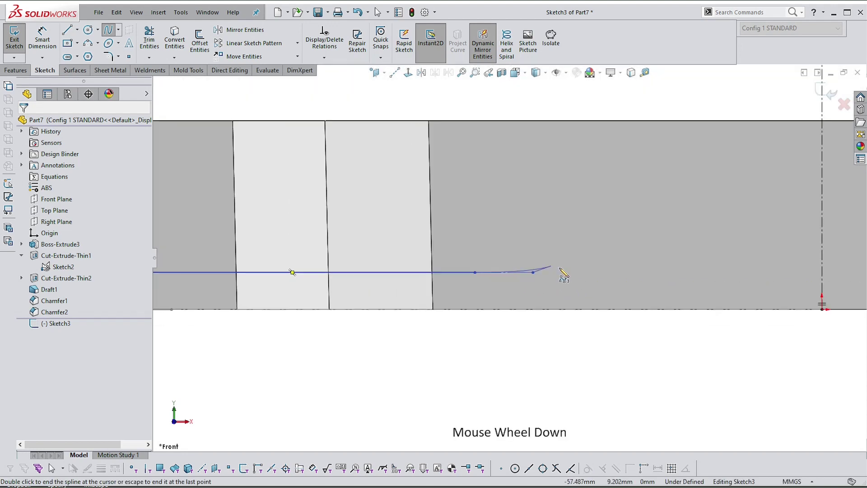
left_click(557, 248)
scroll(587, 246, "down", 3)
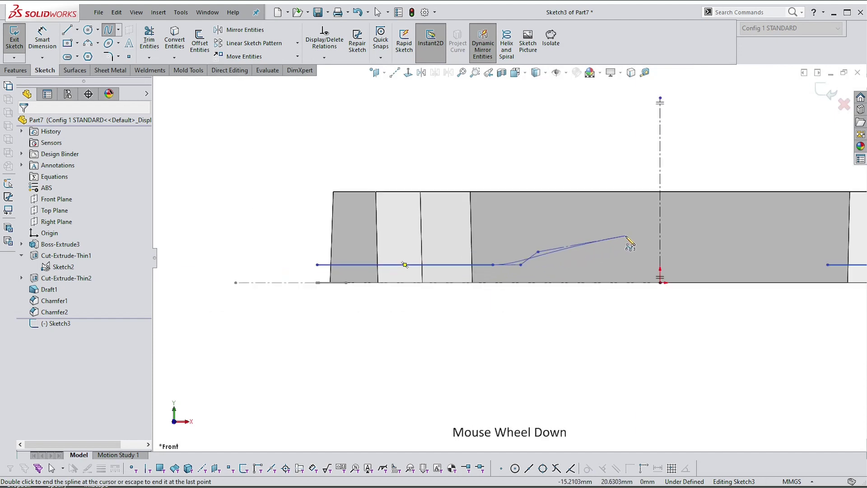
left_click(592, 243)
scroll(594, 246, "up", 3)
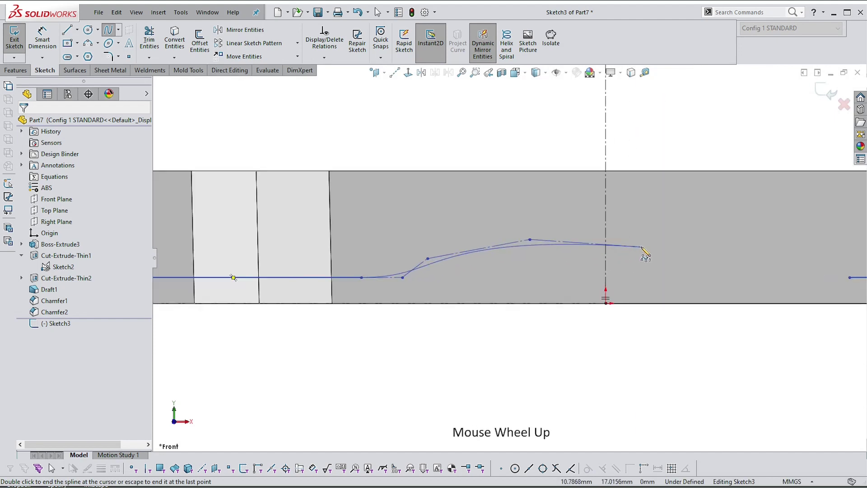
left_click(607, 241)
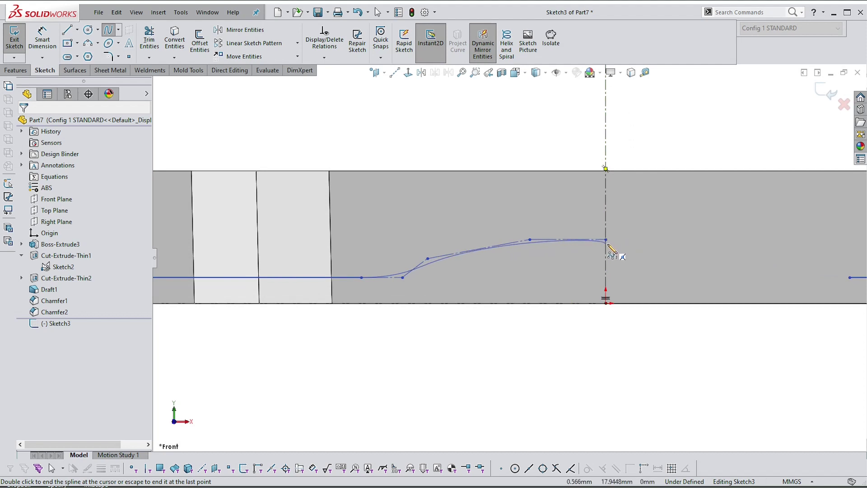
key("Return")
key("Escape")
- Add a horizontal relation between the spline's crest point on the centerline and the control vertices on either side of it
left_click(677, 236)
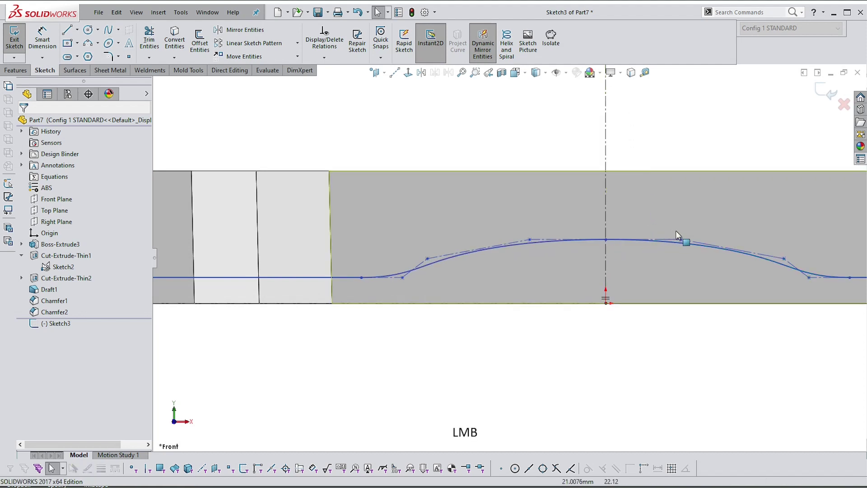
left_click(682, 237)
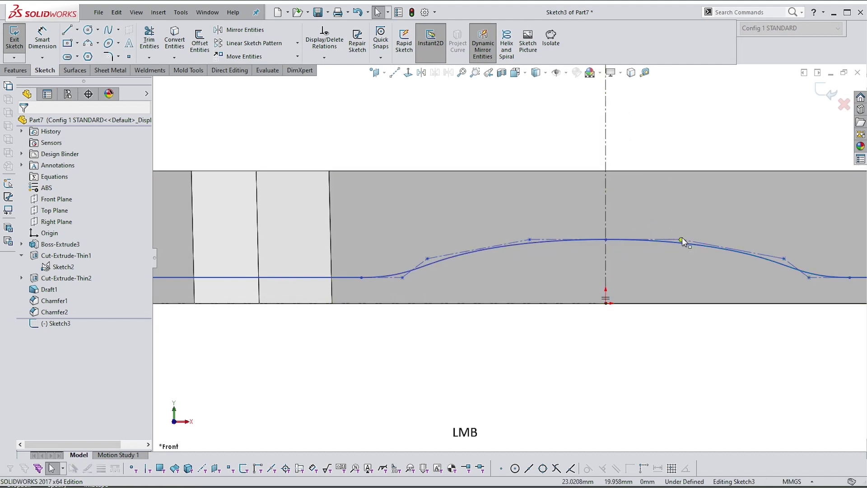
left_click(607, 240, "shift")
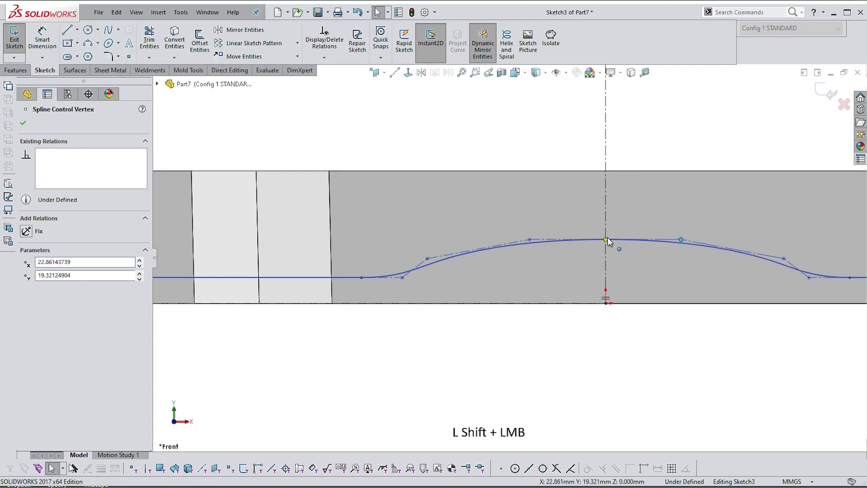
left_click(529, 239, "shift")
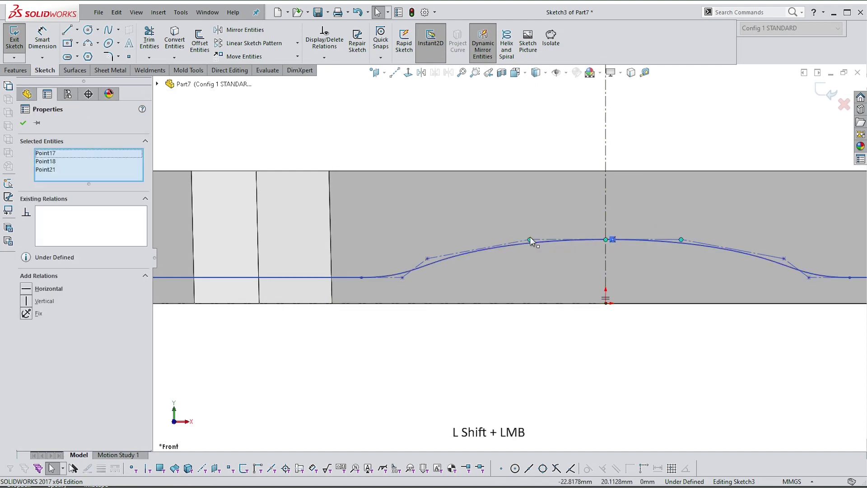
left_click(29, 290)
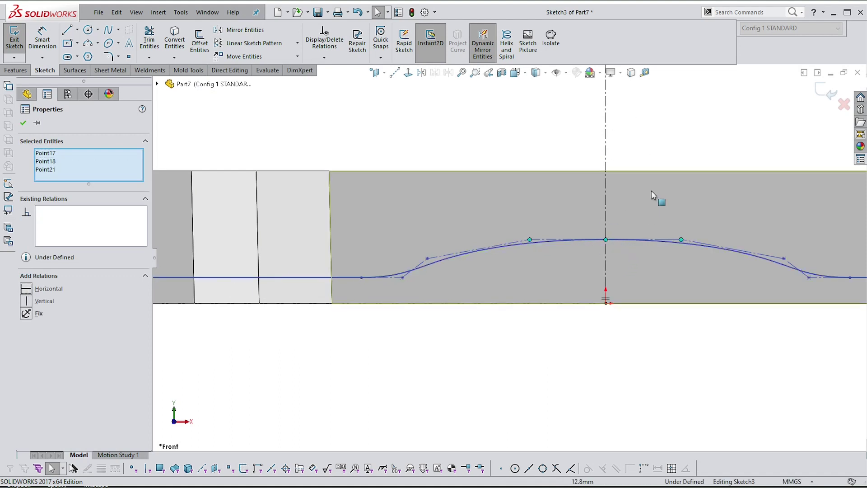
scroll(550, 155, "down", 1)
left_click(537, 137)
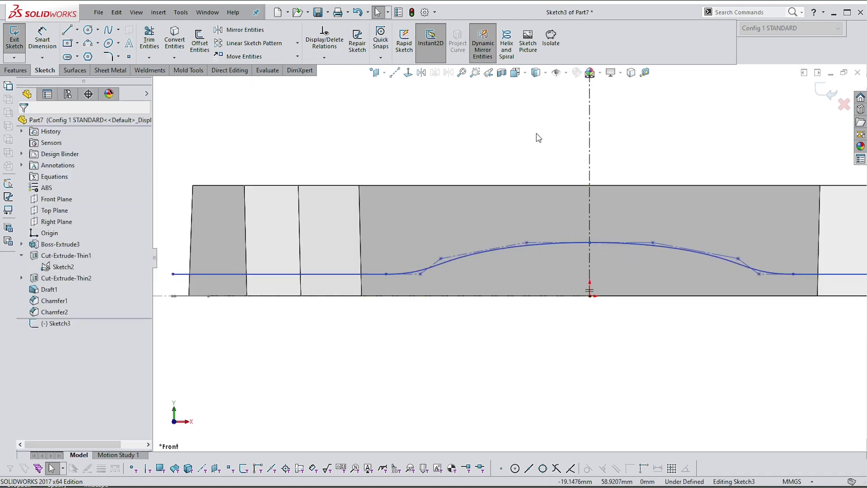
- Dimension the overall width between the outer endpoints of the two horizontal lines as 300 mm
scroll(460, 248, "down", 2)
scroll(482, 177, "up", 2)
scroll(481, 177, "down", 2)
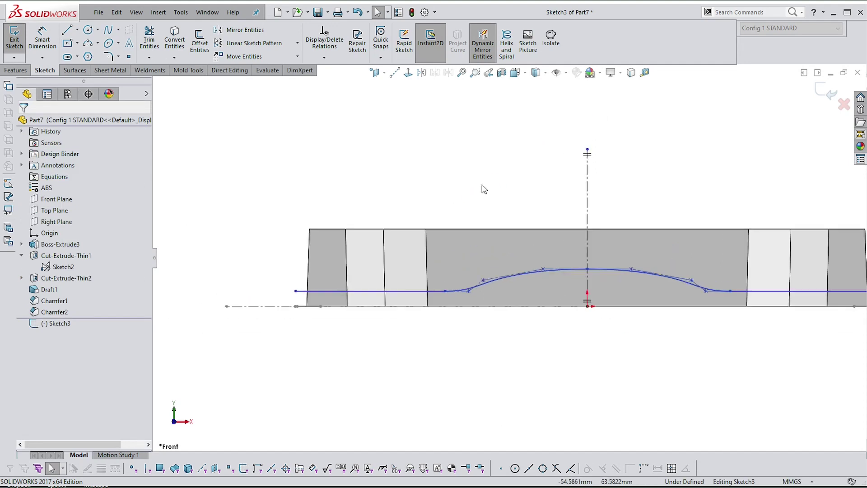
right_click_drag(482, 182, 483, 136)
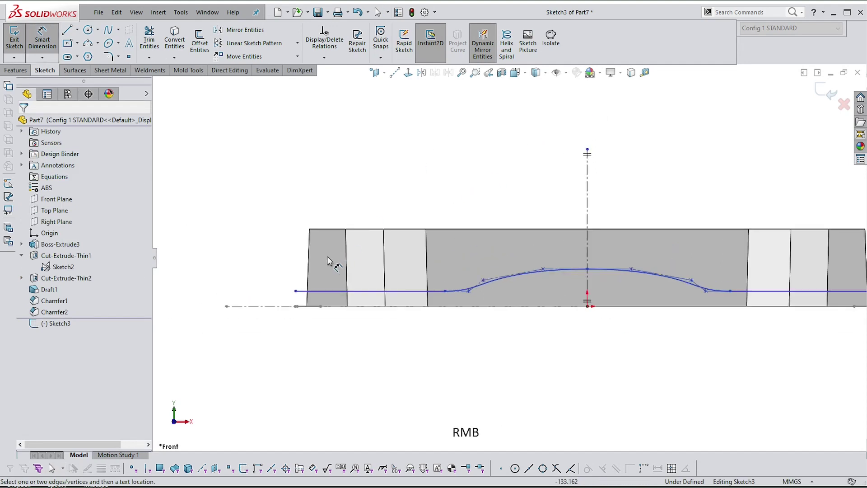
left_click(296, 291)
scroll(542, 323, "down", 2)
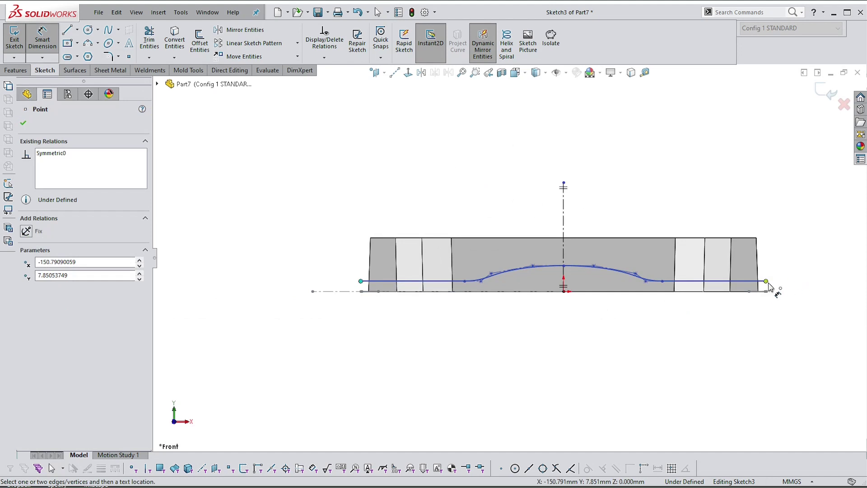
left_click(767, 281)
left_click(641, 337)
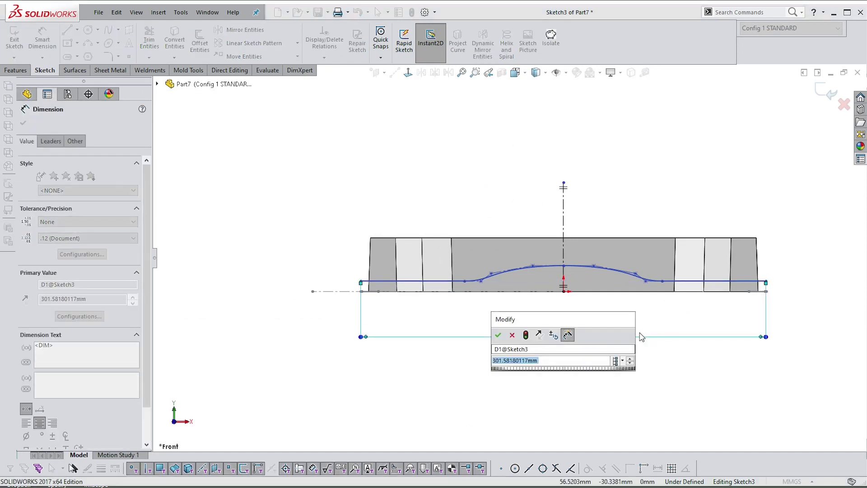
key("Home")
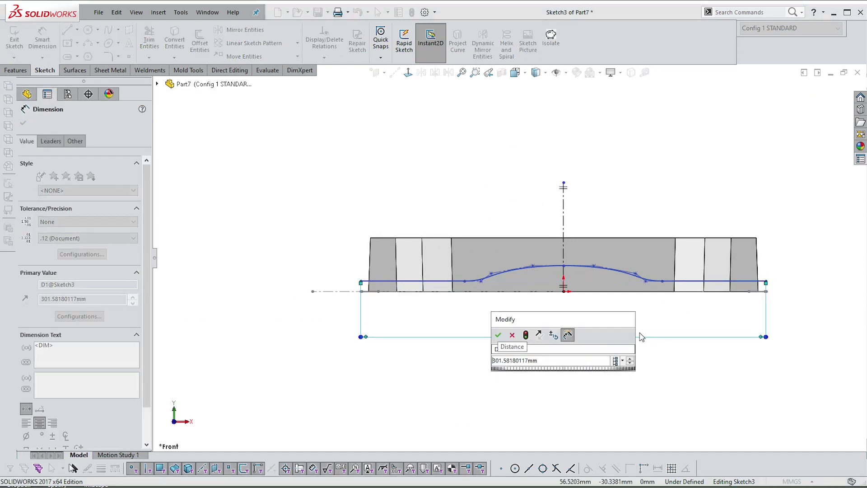
left_click(500, 360)
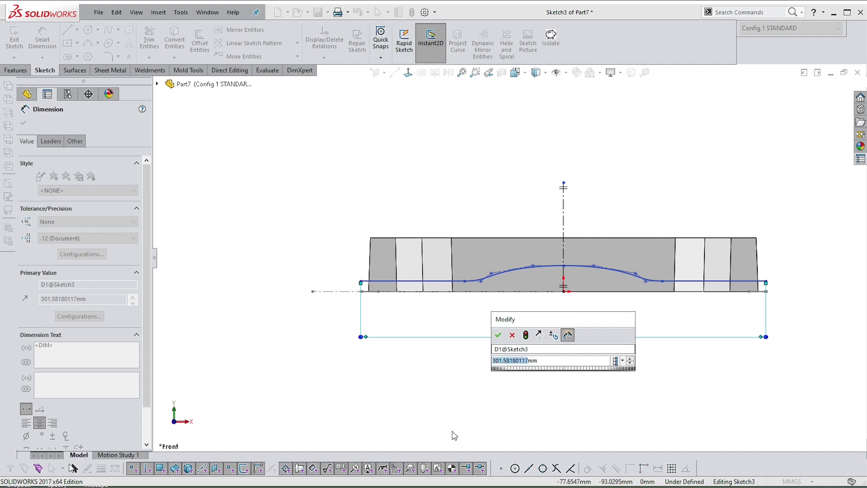
type("300")
key("Return")
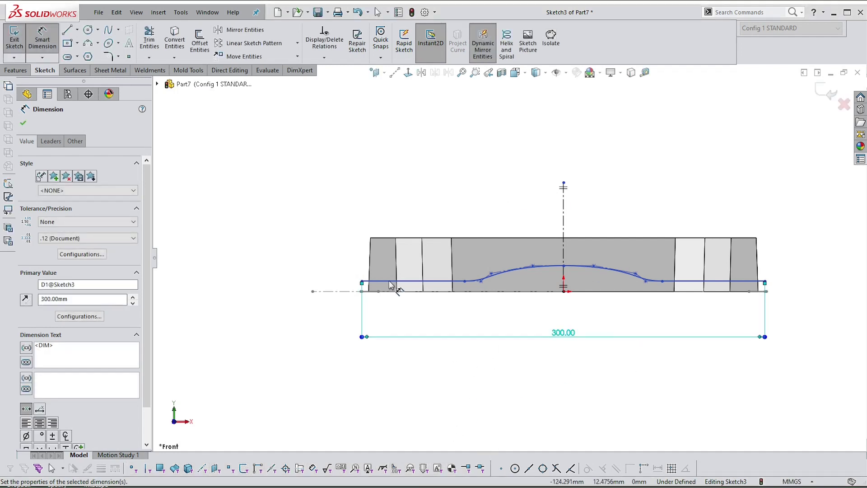
- Dimension the height of the left horizontal line above the origin as 12 mm
scroll(391, 285, "up", 2)
left_click(392, 282)
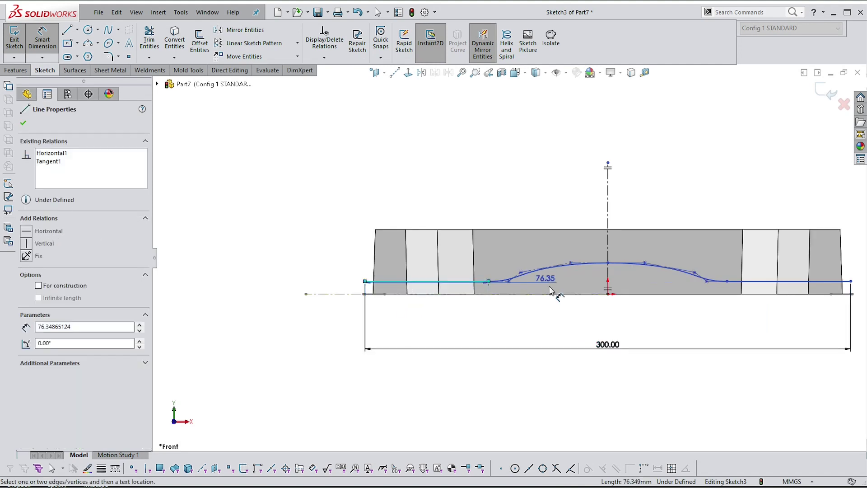
left_click(608, 294)
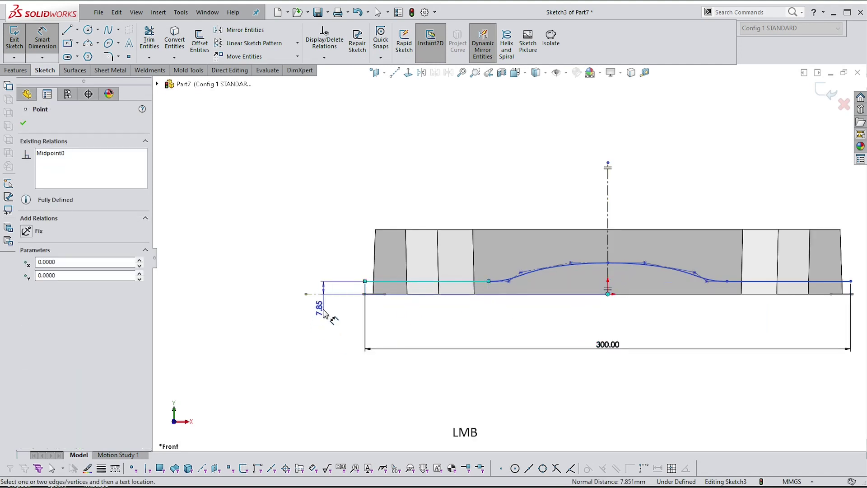
left_click(320, 248)
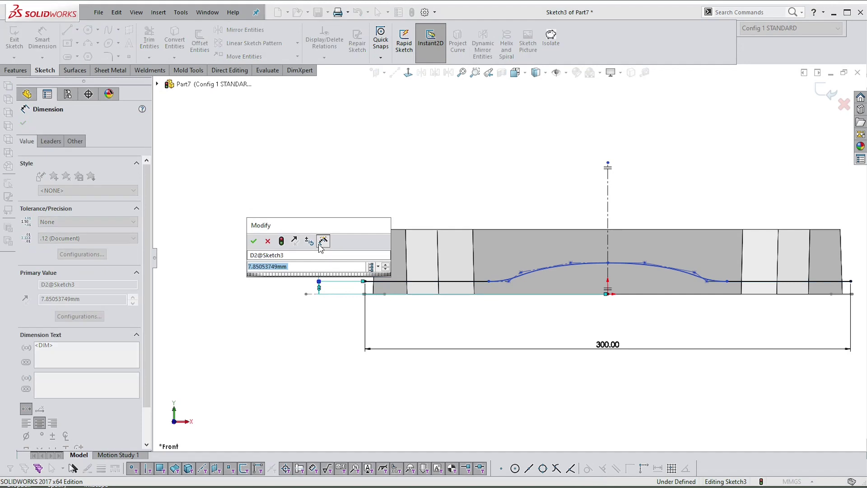
type("12")
key("Return")
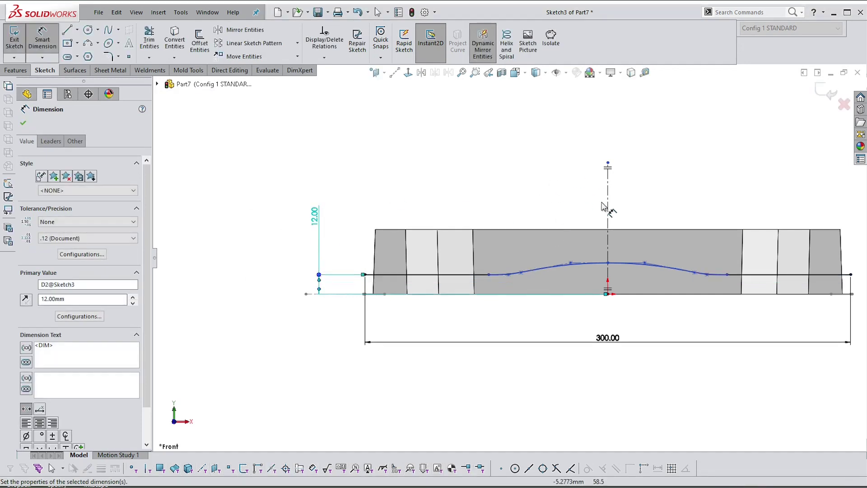
- Dimension the height of the spline's crest point above the origin as 25 mm
left_click(608, 263)
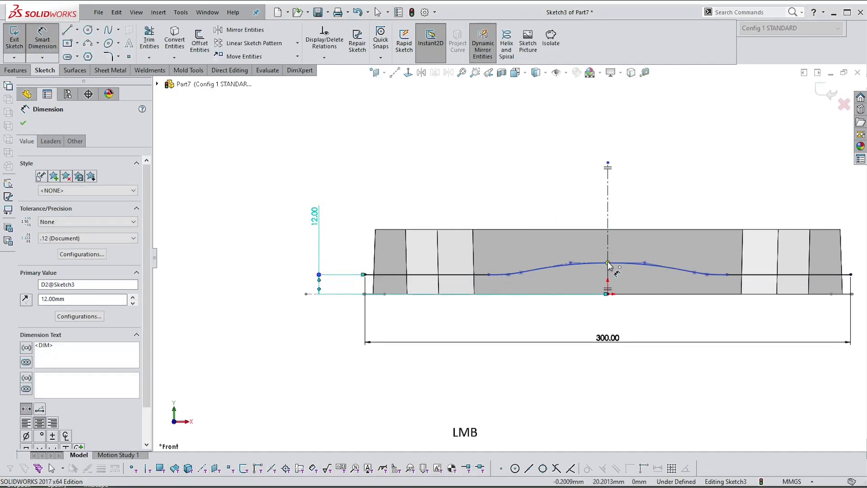
left_click(608, 294)
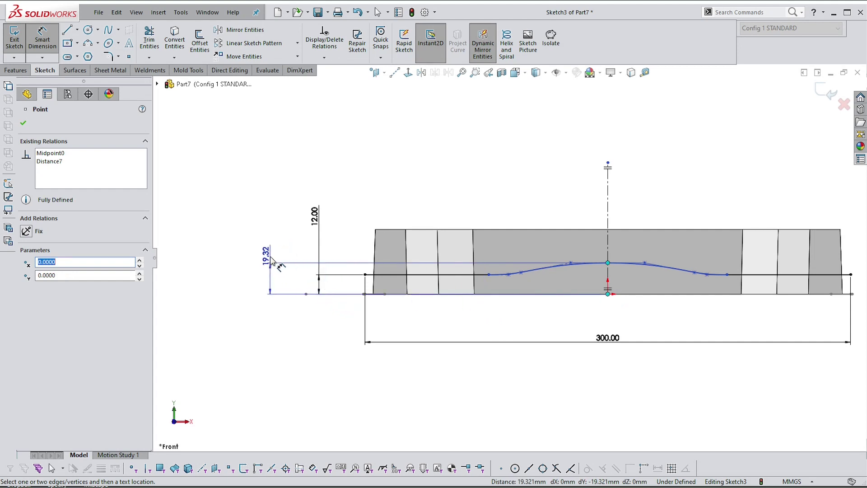
left_click(274, 274)
type("25")
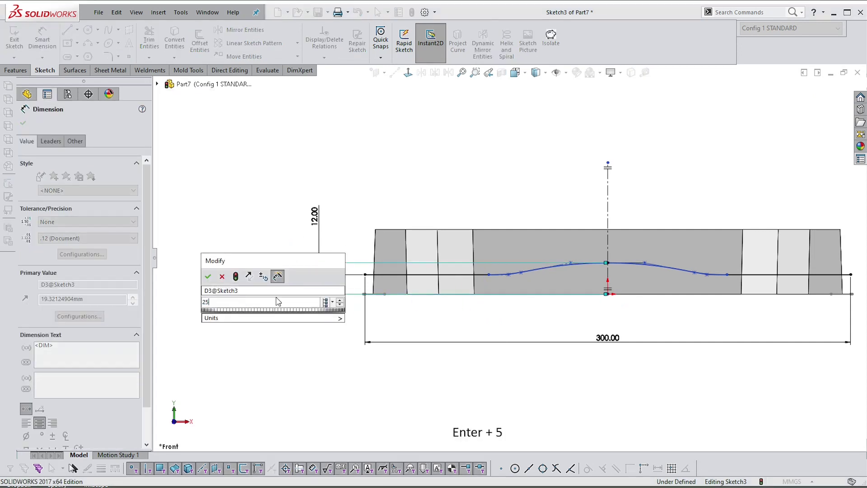
key("Return")
- Dimension the height of the spline's lower-left intermediate control vertex above the origin as 15 mm
scroll(503, 287, "up", 2)
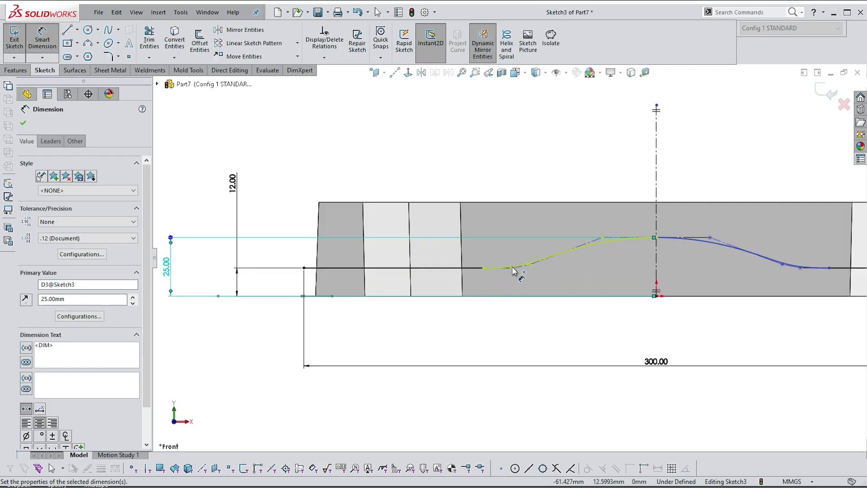
left_click(530, 265)
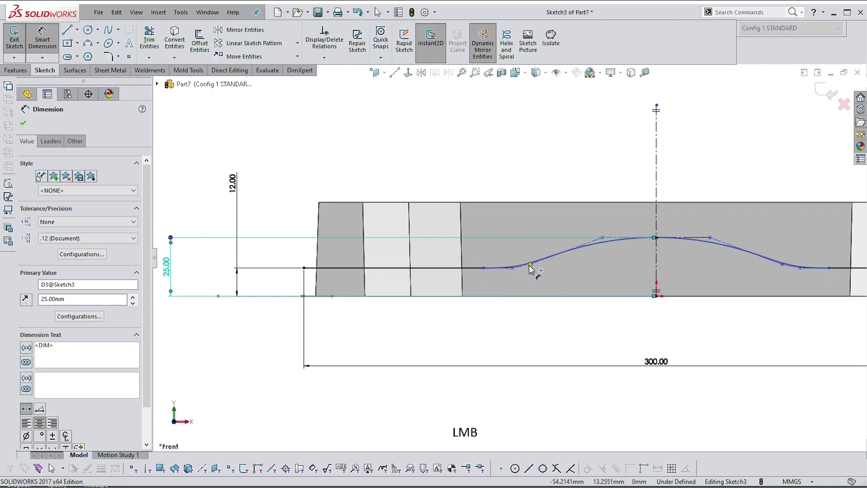
left_click(656, 296)
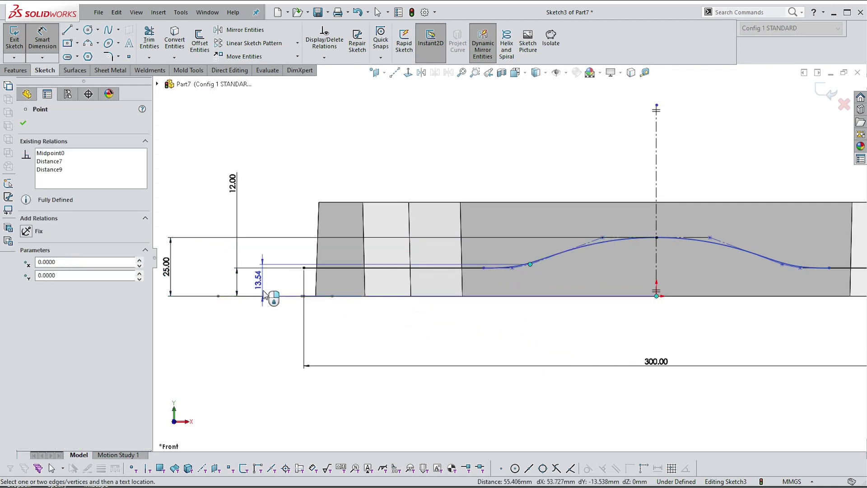
left_click(196, 291)
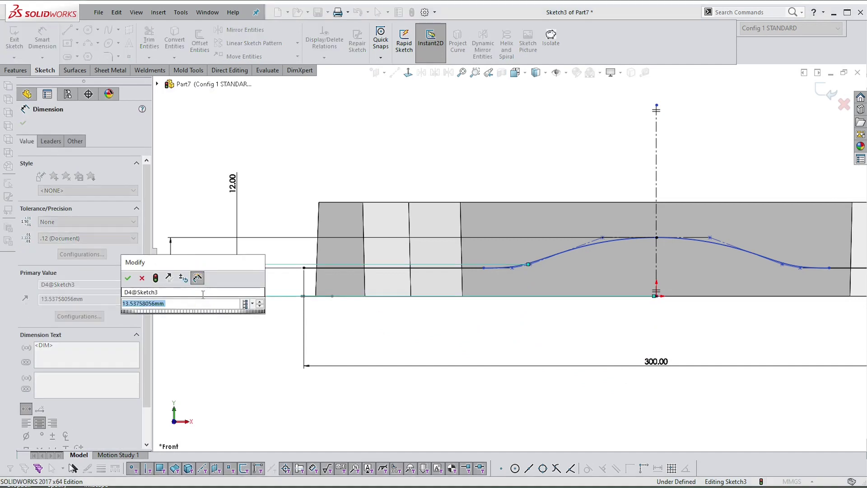
type("15")
key("Return")
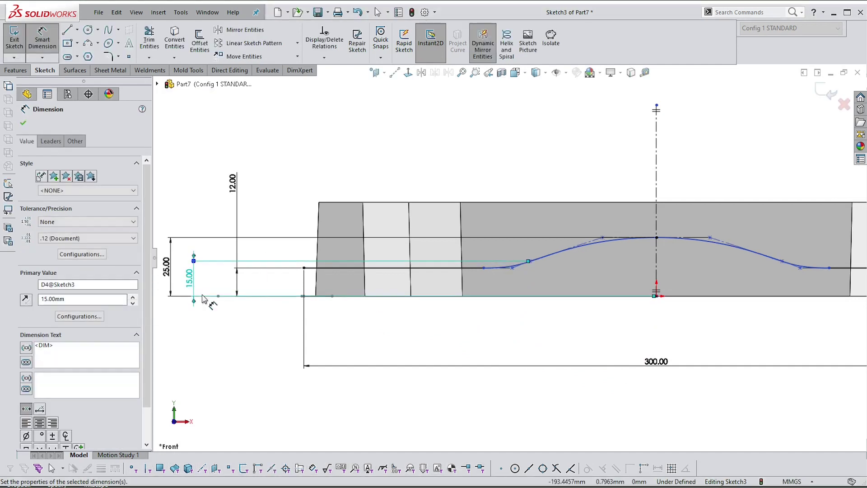
- Dimension the horizontal distance between the spline's two endpoints as 150 mm, placing the dimension above the profile
left_click(483, 268)
scroll(508, 257, "down", 2)
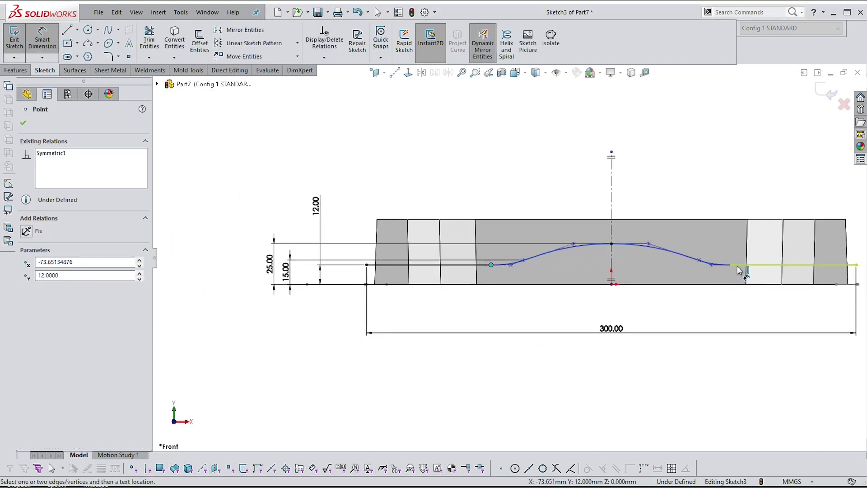
left_click(732, 265)
left_click(513, 192)
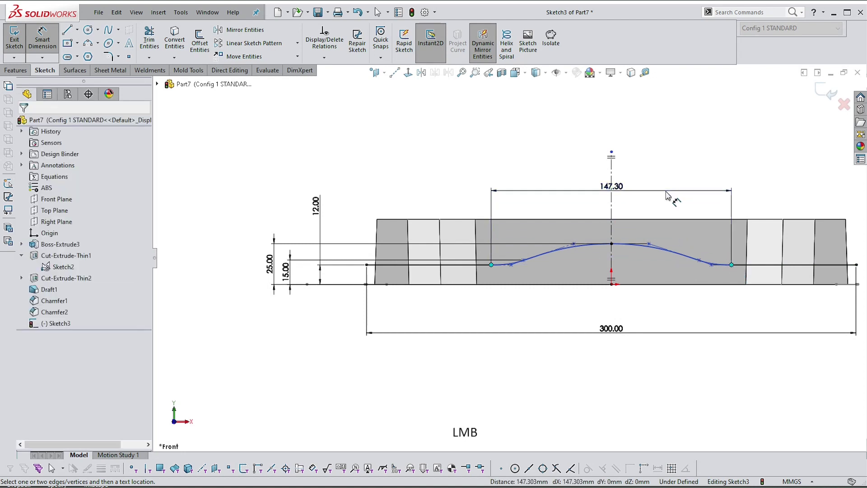
type("150")
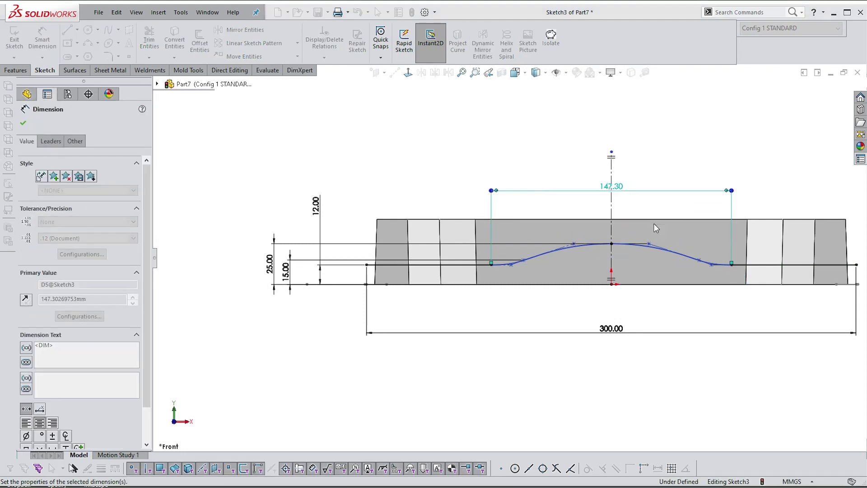
key("Return")
left_click(741, 188)
scroll(741, 189, "up", 3)
scroll(691, 170, "down", 2)
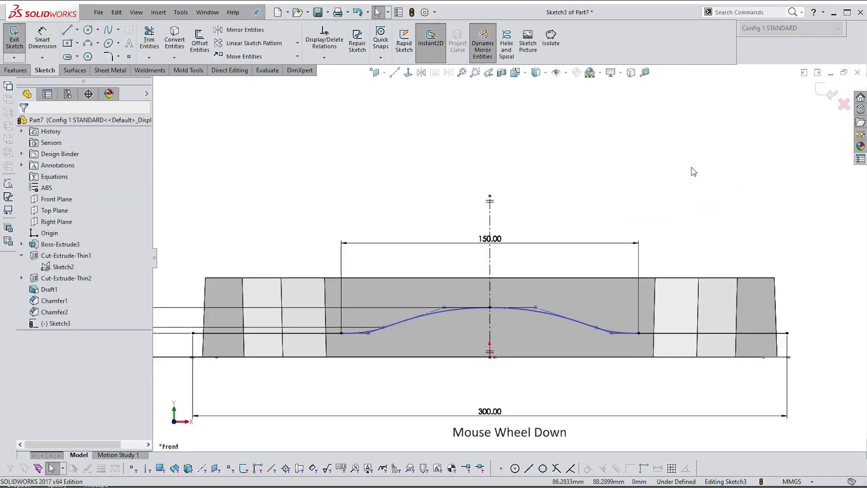
scroll(663, 181, "down", 1)
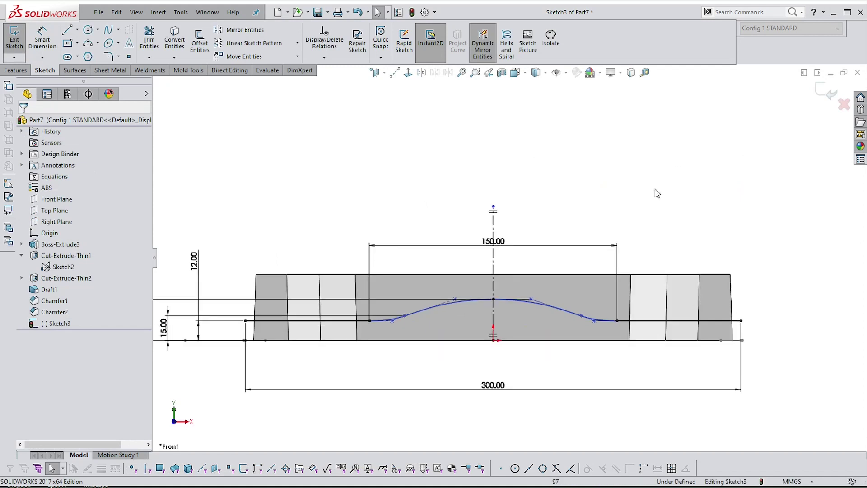
- Fully define all sketch entities automatically with all relation types and baseline dimensions from the origin, placed above and right of the sketch
right_click(664, 217)
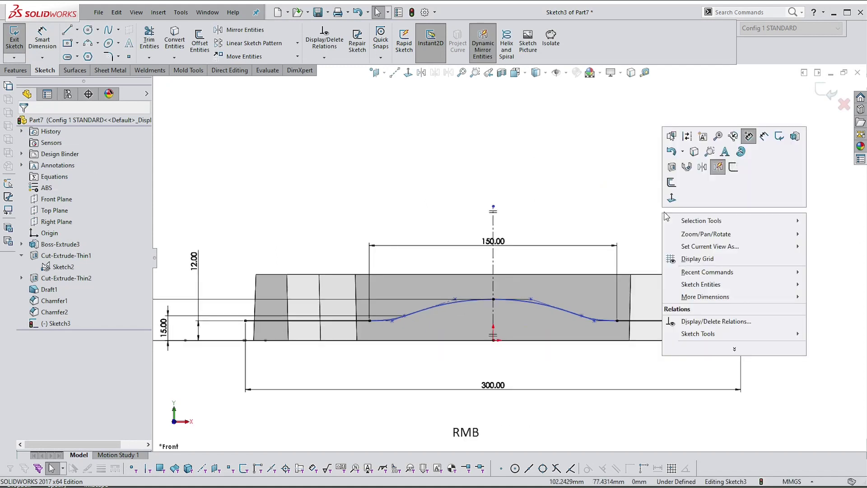
left_click(733, 167)
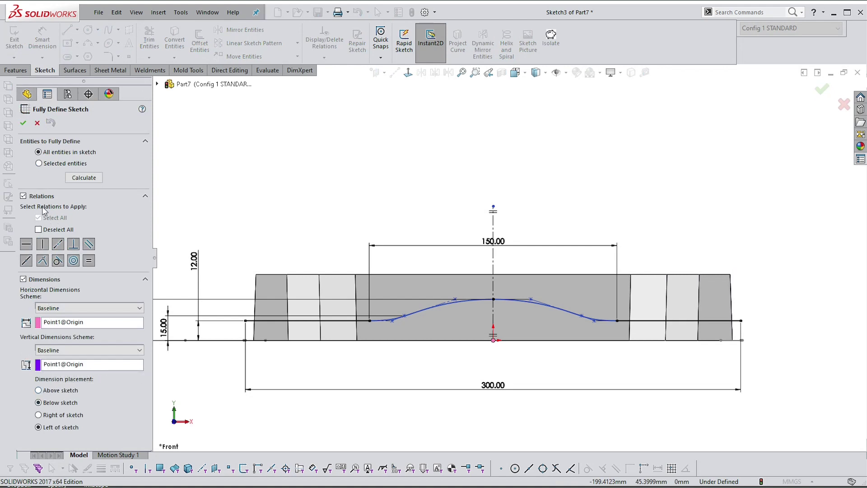
left_click(23, 196)
left_click(23, 279)
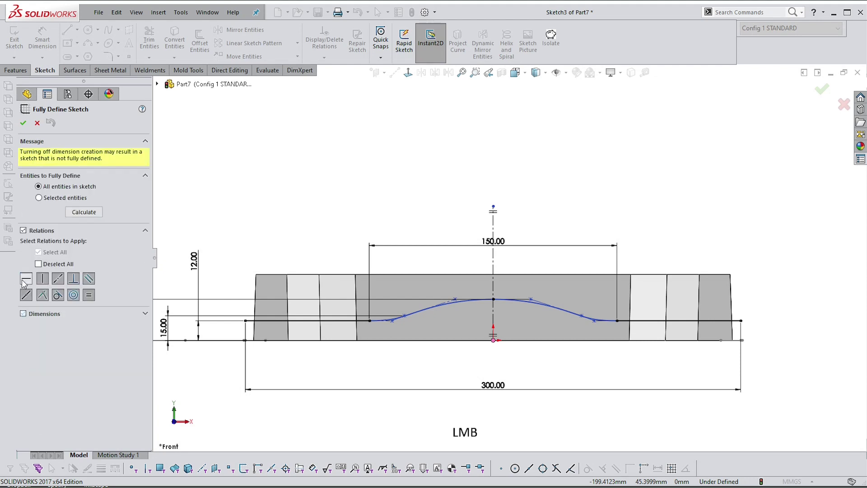
left_click(23, 313)
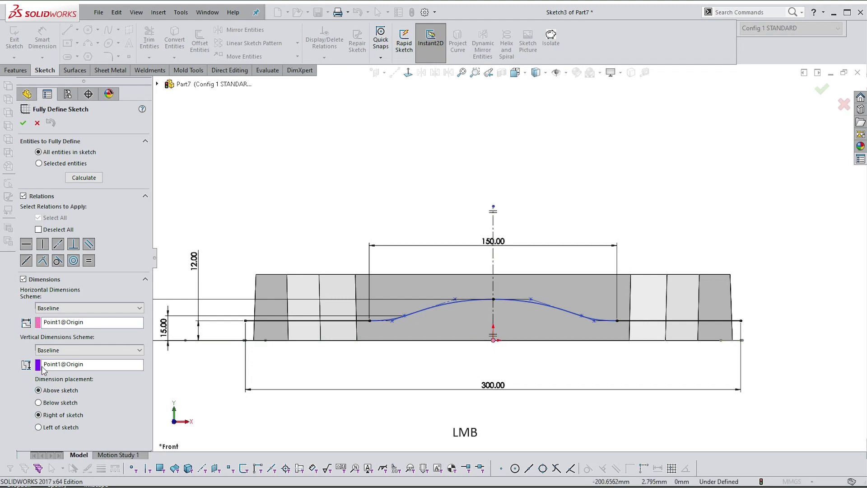
scroll(388, 349, "down", 3)
scroll(270, 340, "up", 3)
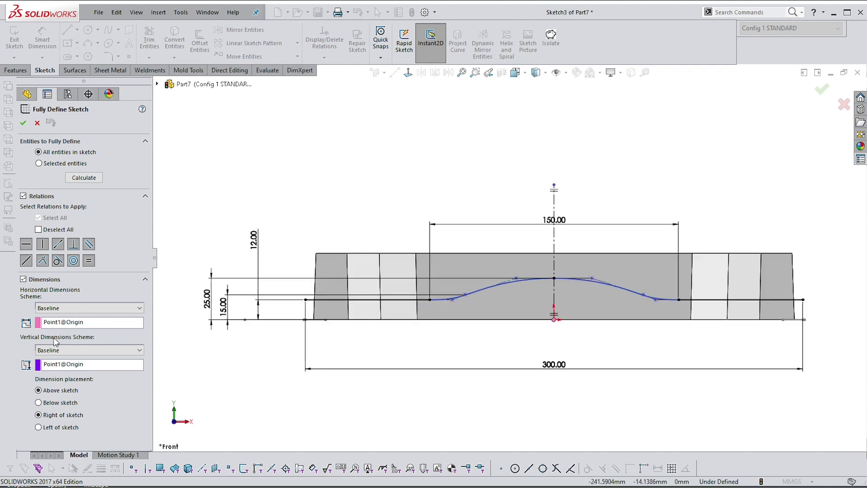
scroll(111, 270, "down", 1)
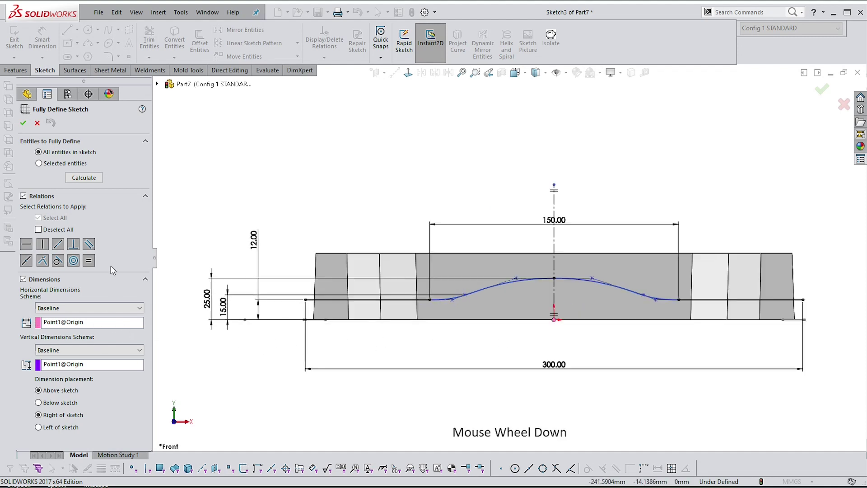
left_click(24, 123)
scroll(612, 183, "down", 1)
scroll(611, 182, "up", 1)
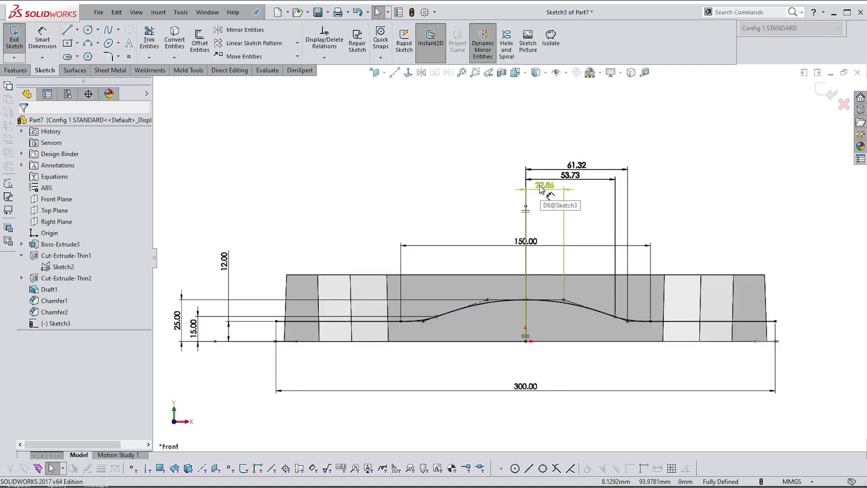
- Move the 22.86 dimension's text left of the centerline and delete the three automatically generated horizontal dimensions
scroll(542, 189, "up", 1)
left_click(548, 193)
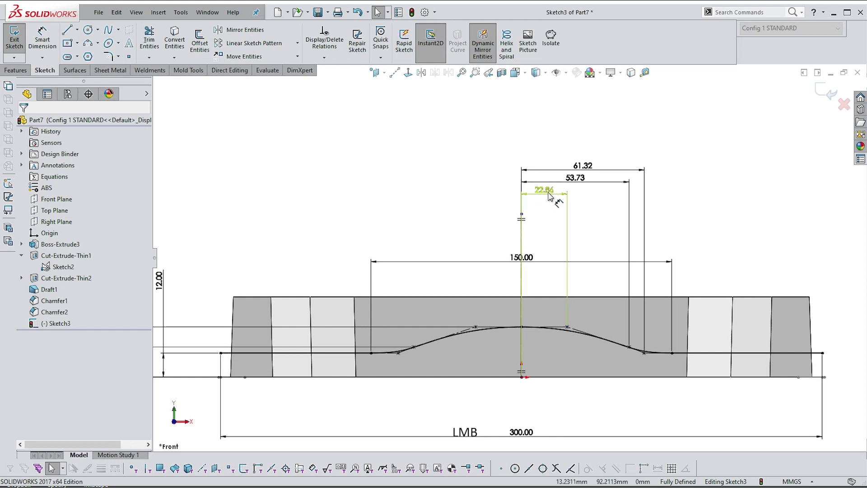
left_click_drag(548, 193, 468, 201)
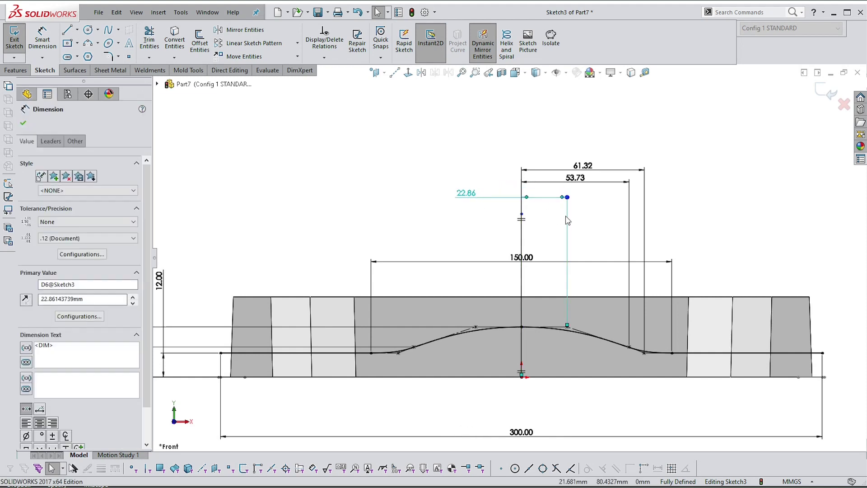
left_click(573, 221)
scroll(638, 222, "up", 1)
scroll(640, 230, "down", 1)
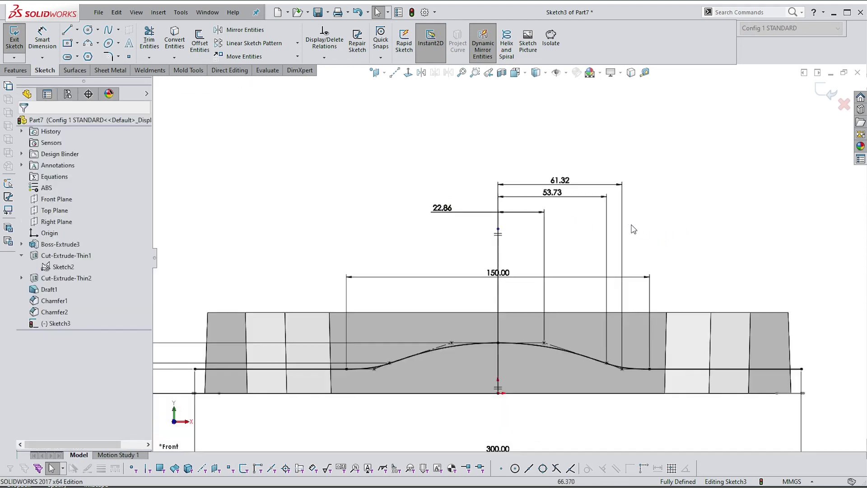
left_click_drag(646, 231, 512, 163)
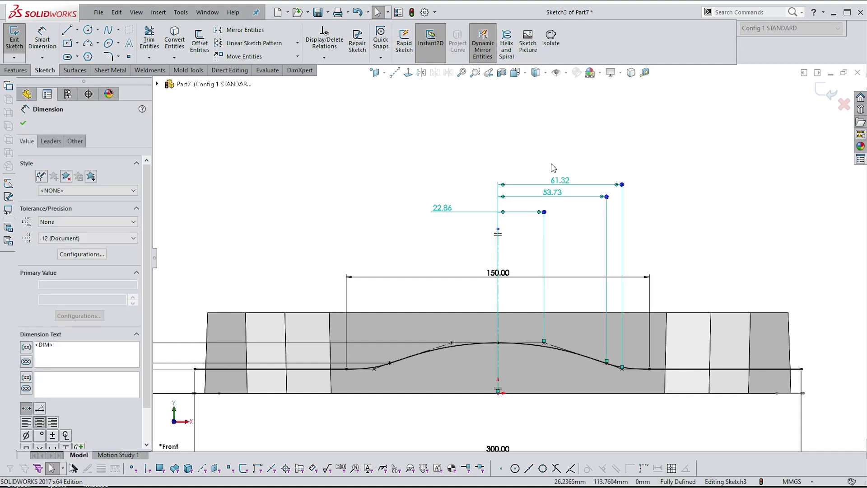
key("Delete")
- Dimension the spline's upper control vertex symmetrically about the centerline, setting the full width to 55 mm
right_click_drag(558, 178, 561, 167)
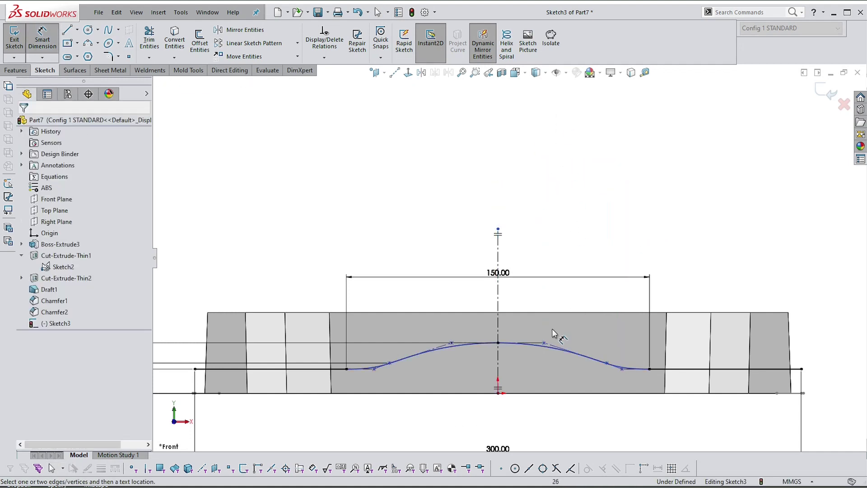
left_click(544, 343)
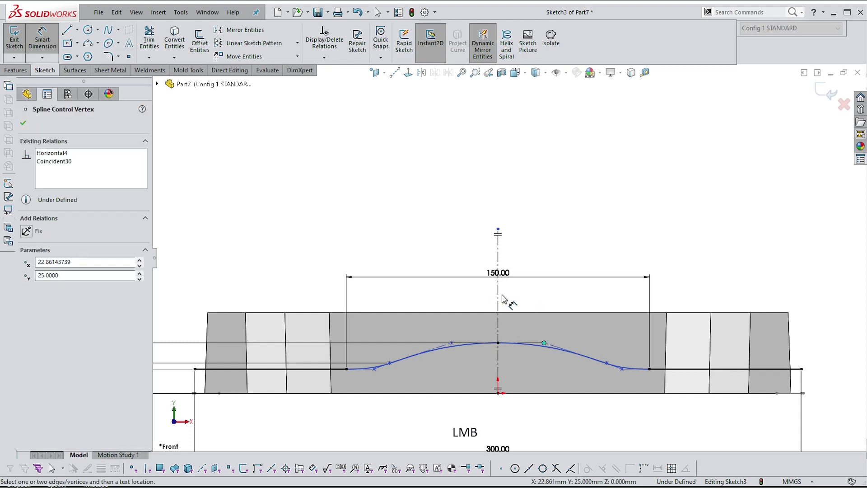
scroll(541, 308, "up", 3)
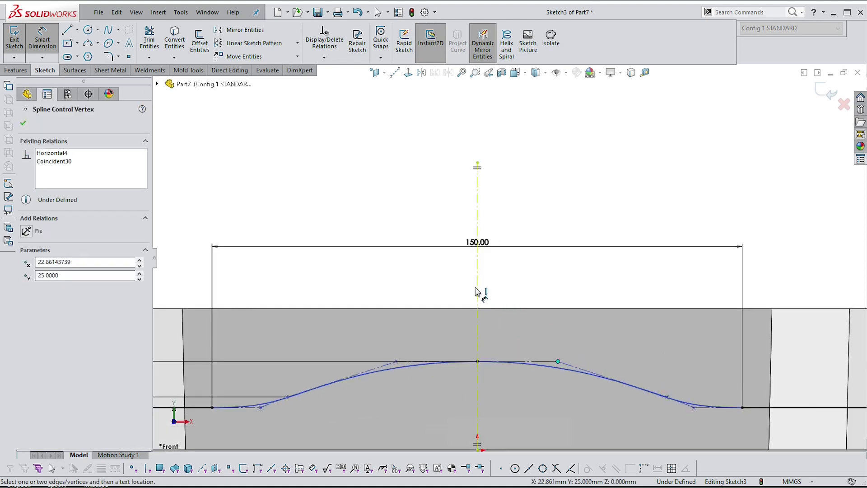
left_click(478, 288)
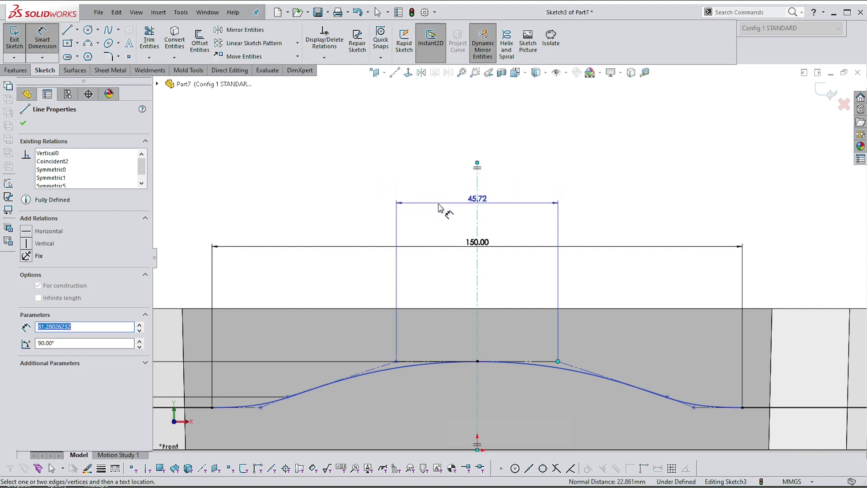
left_click(446, 280)
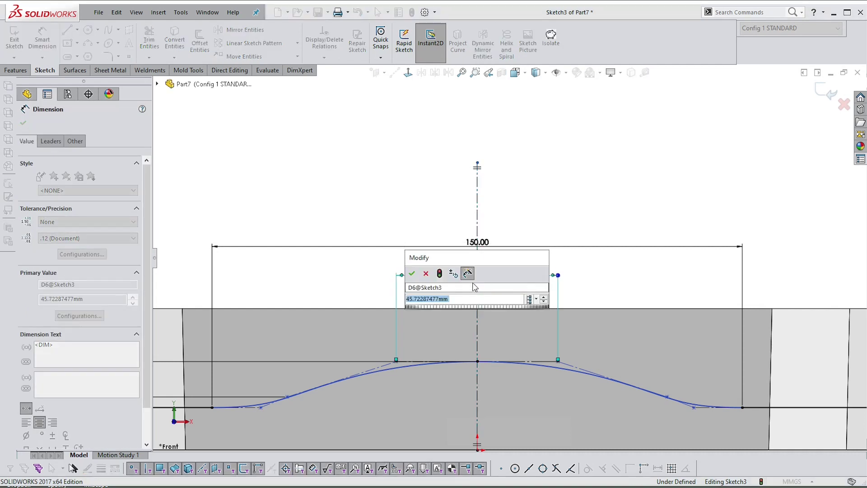
type("55")
key("Return")
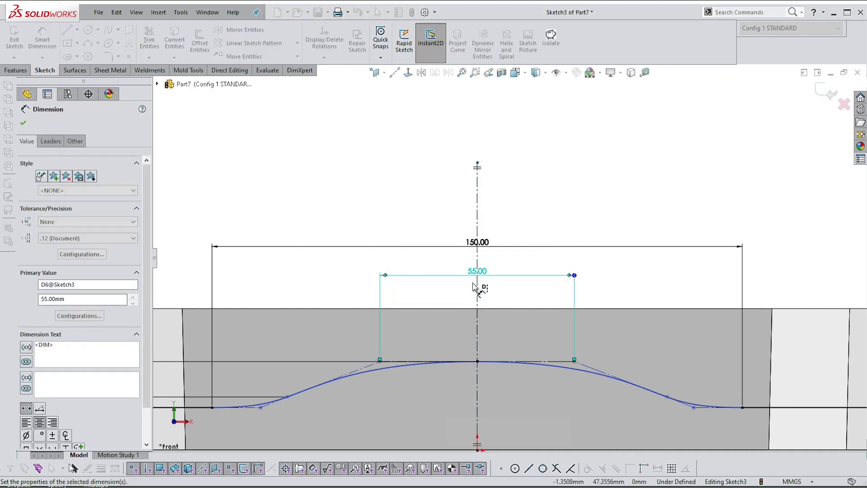
- Dimension the intermediate control vertex on the spline's right slope symmetrically about the centerline as 120 mm
left_click(667, 397)
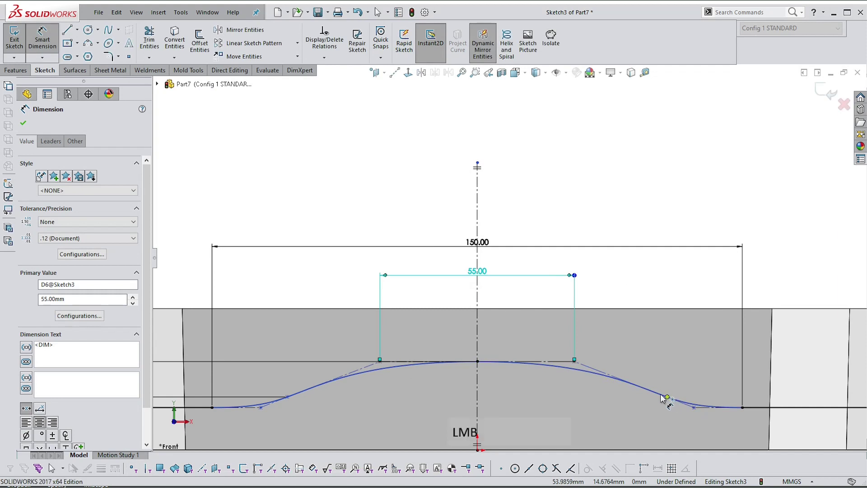
left_click(450, 302)
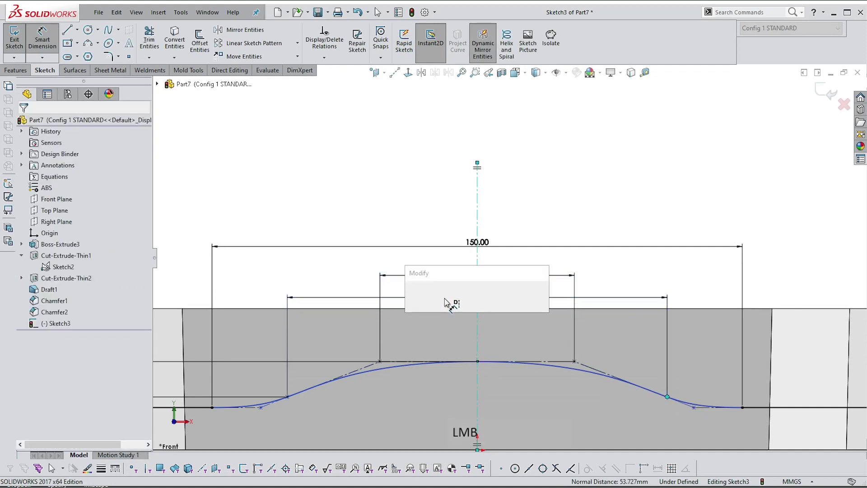
type("120")
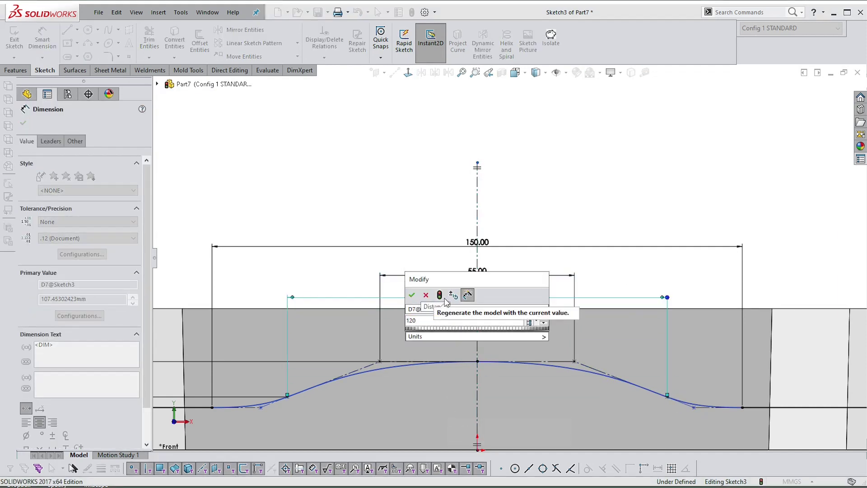
key("Return")
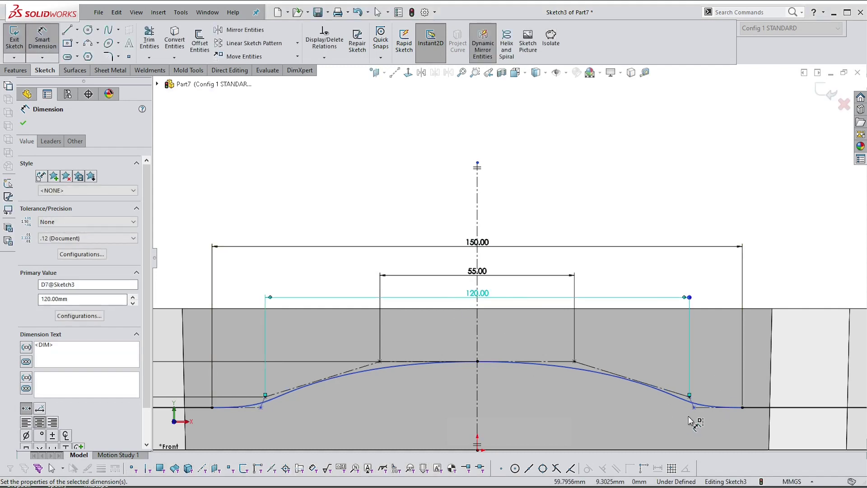
- Dimension the spline's lowest right control vertex symmetrically about the centerline as 130 mm
left_click(694, 407)
left_click(477, 402)
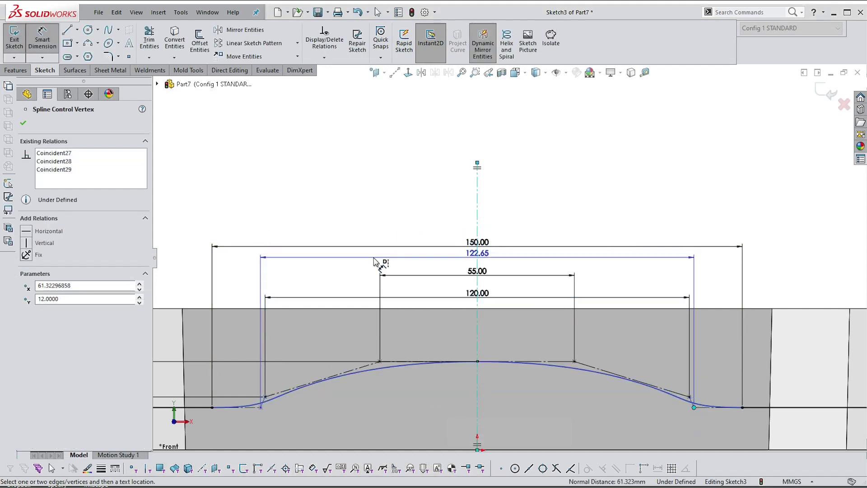
left_click(374, 261)
key("Return")
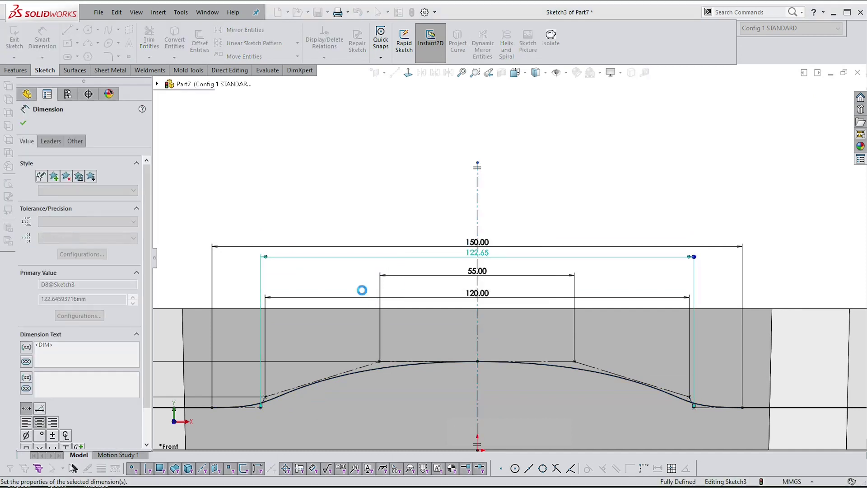
- Change the symmetric width between the spline's lowest control vertices to 140 mm
scroll(412, 289, "down", 2)
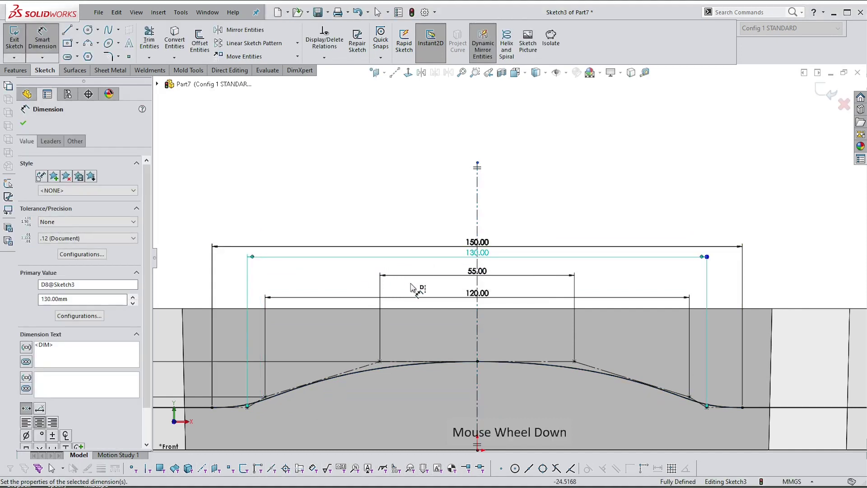
left_click(493, 254)
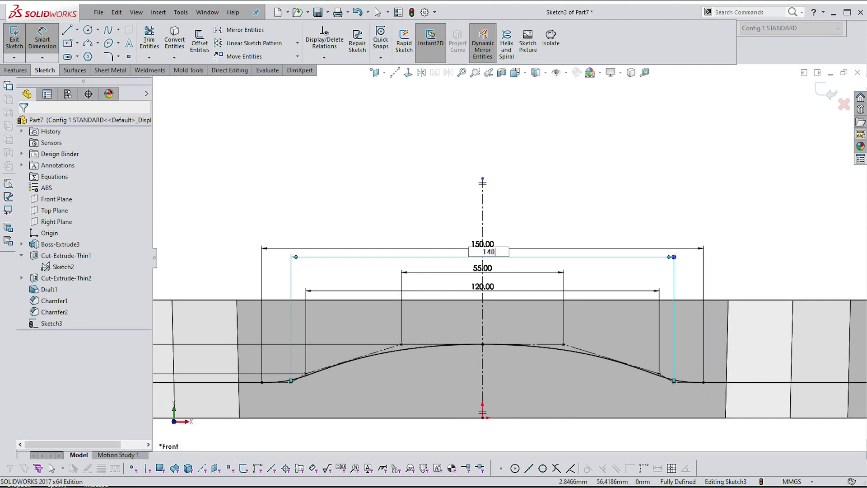
key("Return")
- Set the height of the spline's crown above the part's base line to 20 mm
scroll(494, 257, "down", 4)
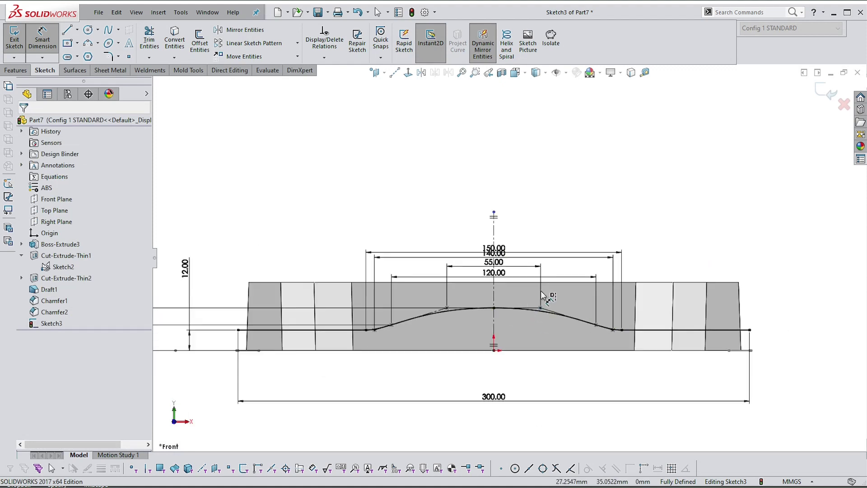
scroll(426, 283, "up", 2)
scroll(426, 283, "down", 2)
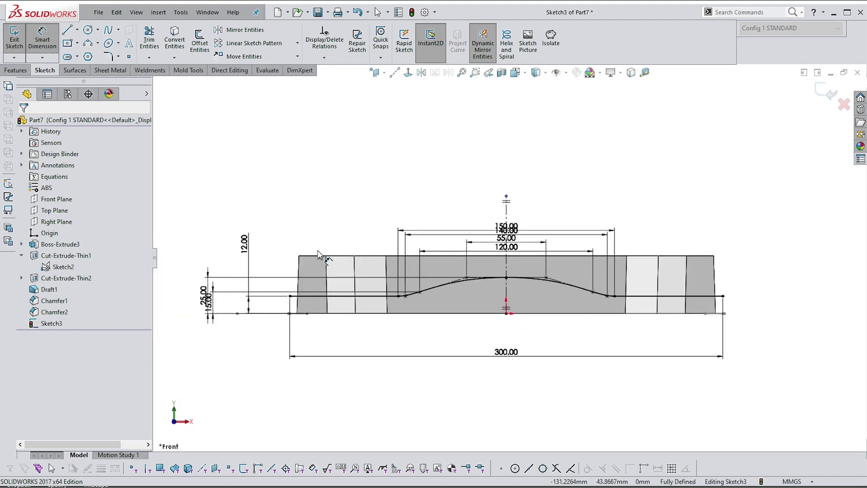
scroll(230, 298, "up", 3)
double_click(240, 294)
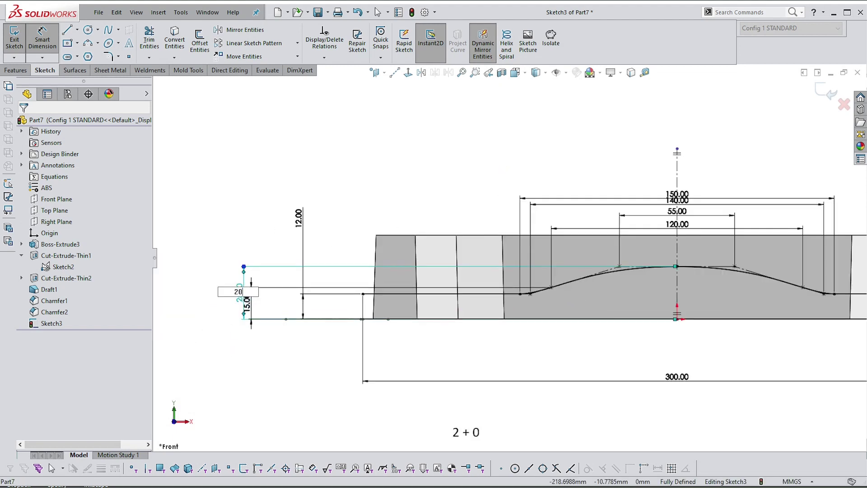
key("Return")
- Stack the 150, 140, 120 and 55 mm width dimensions in separate rows above the profile, with the widest uppermost
scroll(587, 226, "down", 3)
scroll(665, 141, "up", 3)
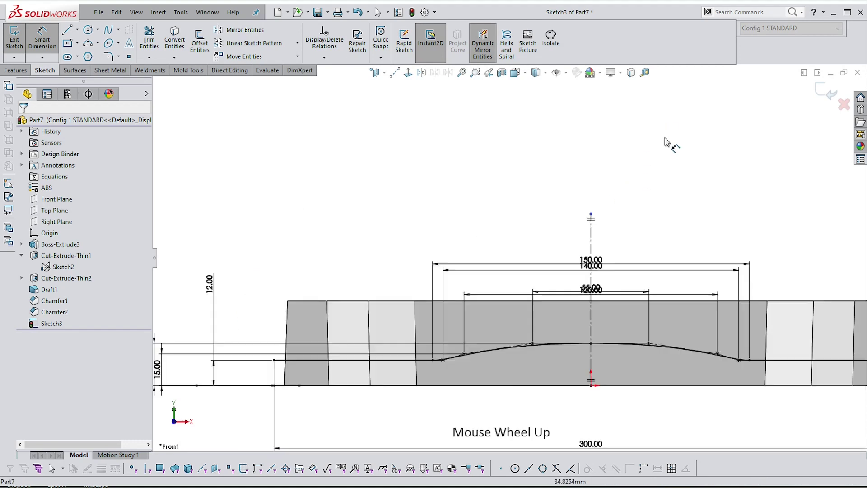
mouse_move(597, 267)
left_mouse_down()
mouse_move(595, 242)
mouse_move(600, 283)
mouse_move(598, 226)
left_mouse_up()
mouse_move(598, 294)
left_mouse_down()
mouse_move(599, 283)
mouse_move(598, 324)
mouse_move(598, 277)
left_mouse_up()
left_click_drag(598, 316, 602, 243)
left_click_drag(601, 273, 601, 260)
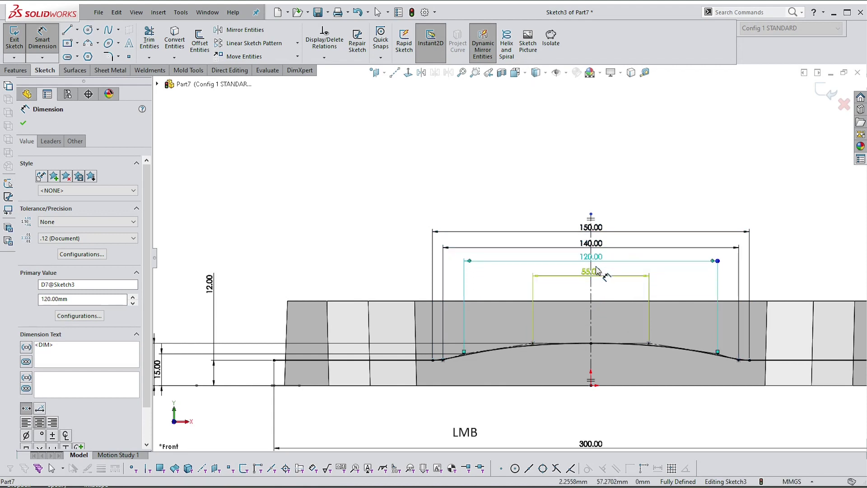
left_click(603, 272)
scroll(599, 224, "down", 5)
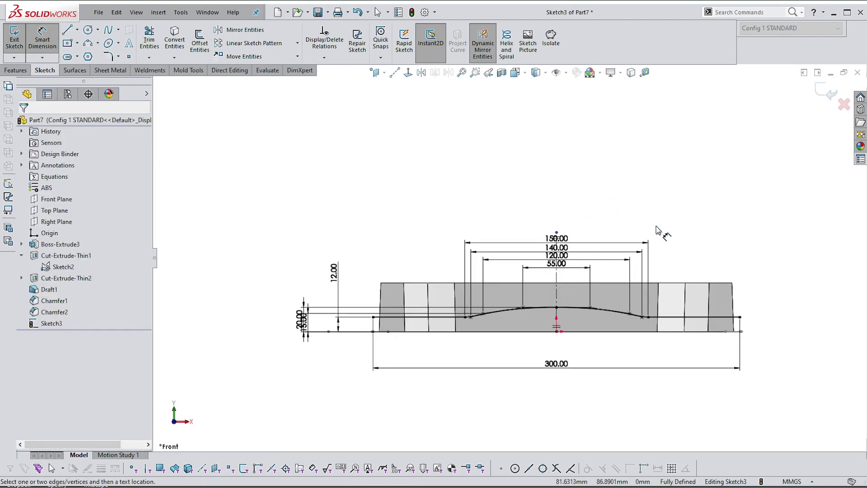
- Move the 15 mm height dimension into the space between the 20 mm and 12 mm height dimensions
scroll(328, 318, "up", 2)
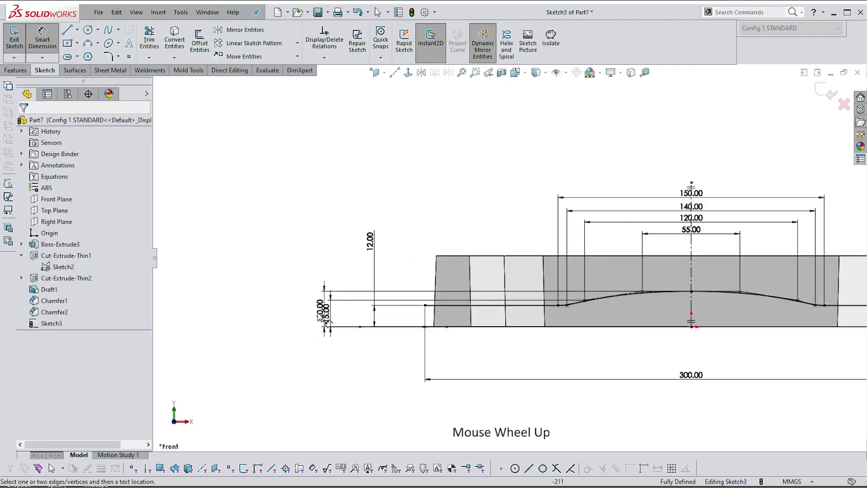
left_click(328, 318)
left_click_drag(328, 319, 353, 320)
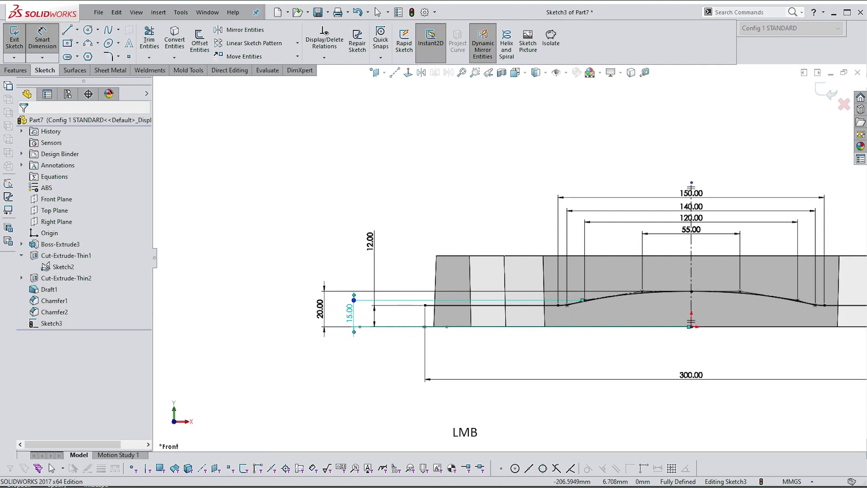
left_click(350, 312)
scroll(800, 154, "down", 3)
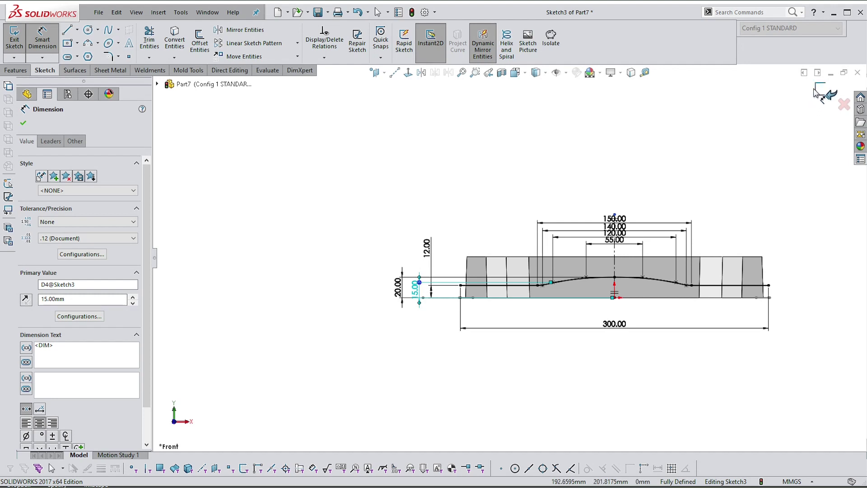
- Exit the sketch and select its spline curve on the front of the part
left_click(826, 97)
scroll(728, 222, "down", 1)
mouse_move(551, 256)
middle_mouse_down()
mouse_move(515, 286)
mouse_move(508, 282)
middle_mouse_up()
left_click(514, 276)
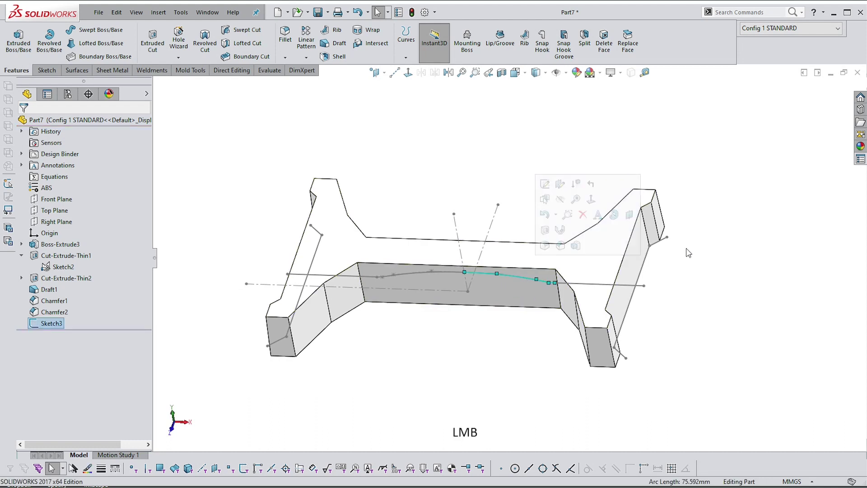
middle_click_drag(688, 252, 570, 197)
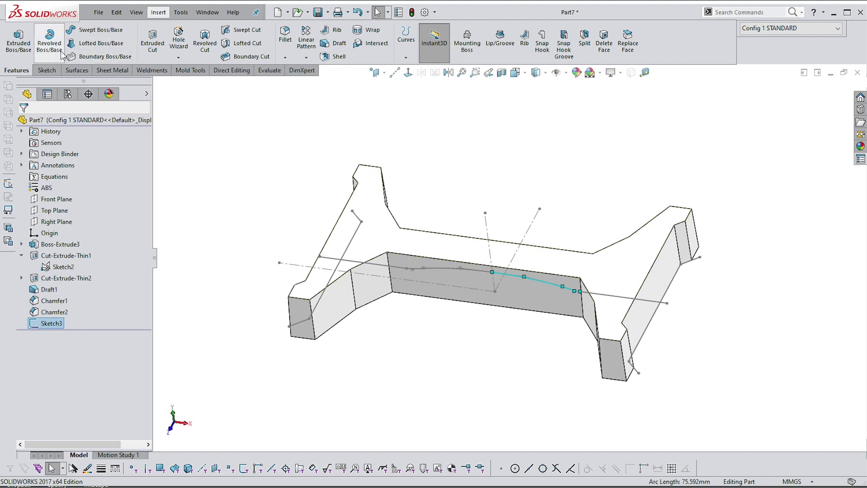
- Create an extruded cut from the open spline profile with the Through All - Both end condition
left_click(150, 40)
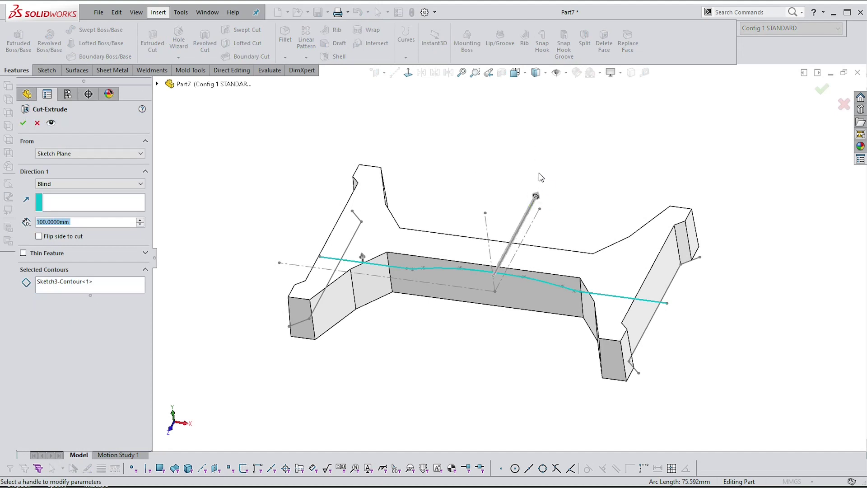
scroll(361, 277, "up", 2)
mouse_move(372, 265)
middle_mouse_down()
mouse_move(379, 258)
mouse_move(377, 269)
middle_mouse_up()
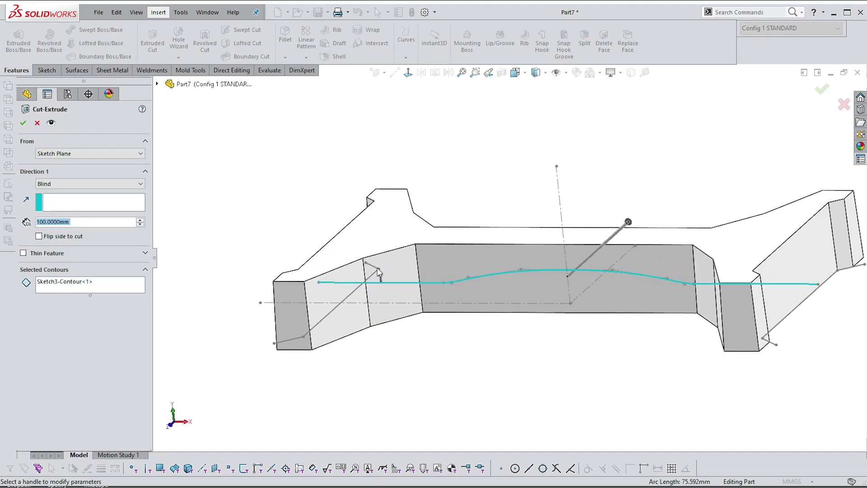
left_click(381, 278)
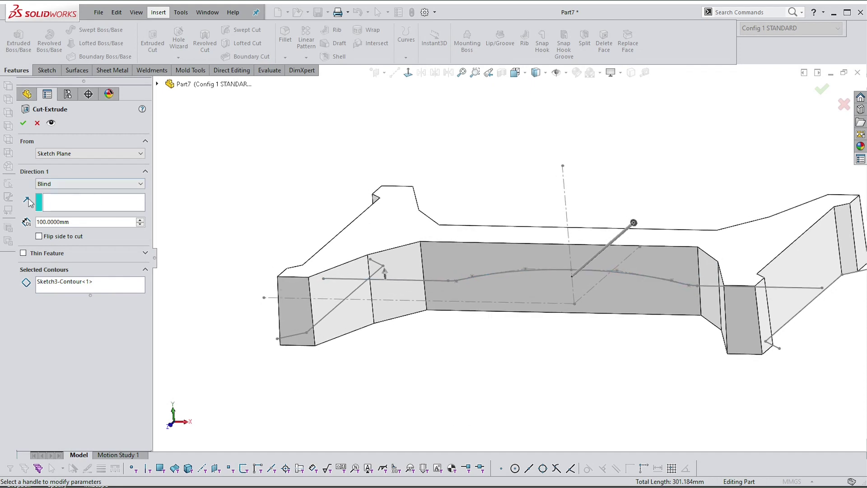
left_click(63, 184)
left_click(61, 208)
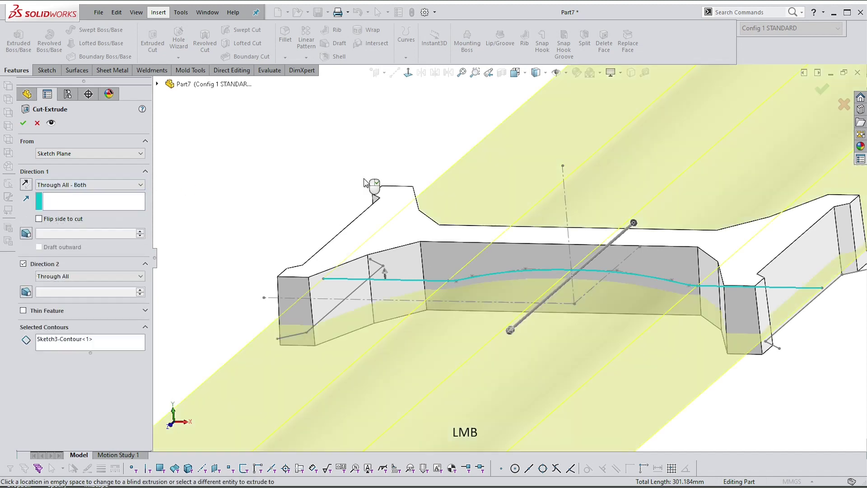
middle_click_drag(458, 200, 470, 203)
scroll(470, 203, "down", 3)
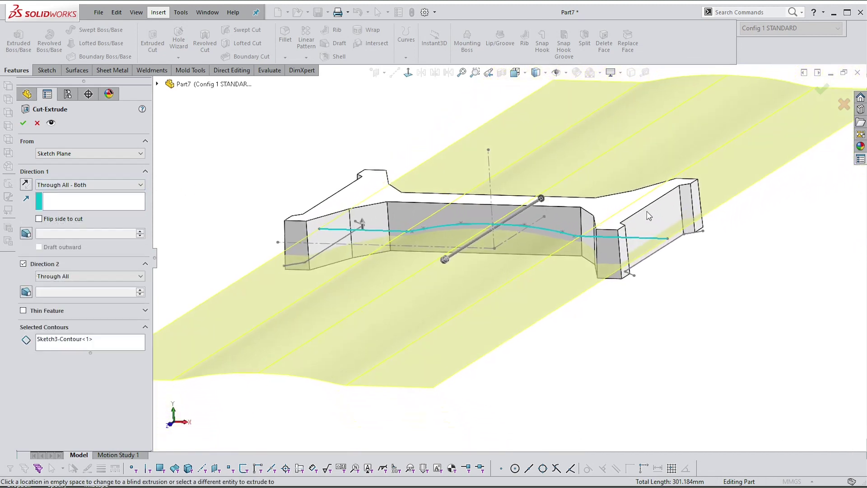
left_click(23, 123)
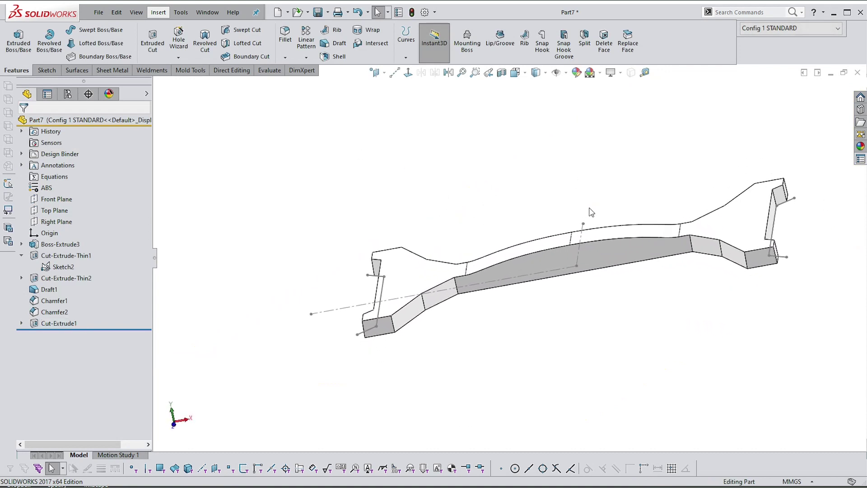
- Try a 25 mm crown height and a 20 mm intermediate control vertex height in the cut's sketch
middle_click_drag(591, 212, 745, 244)
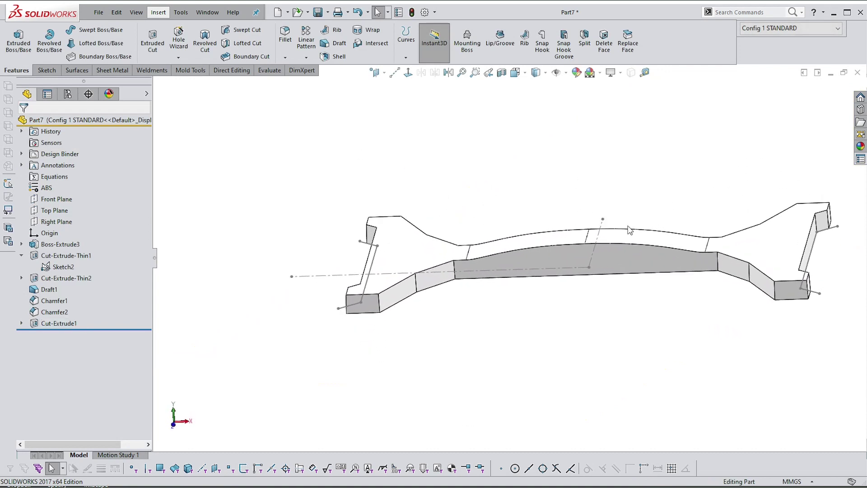
left_click(761, 252)
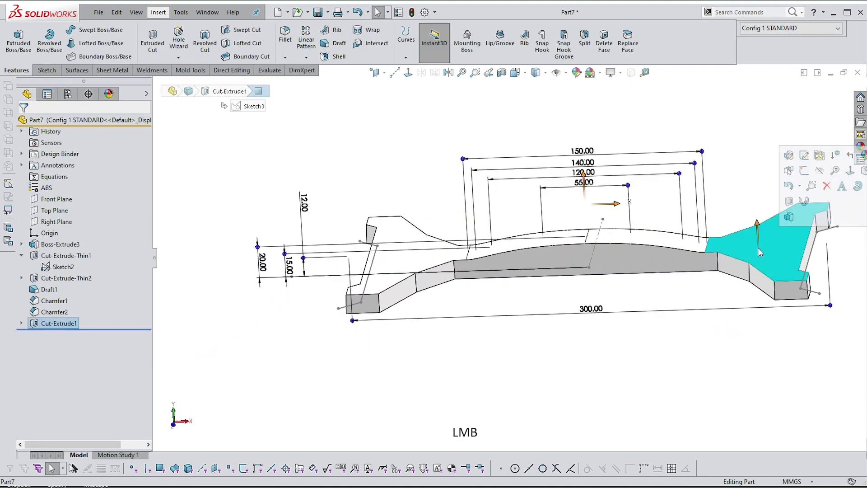
left_click(263, 264)
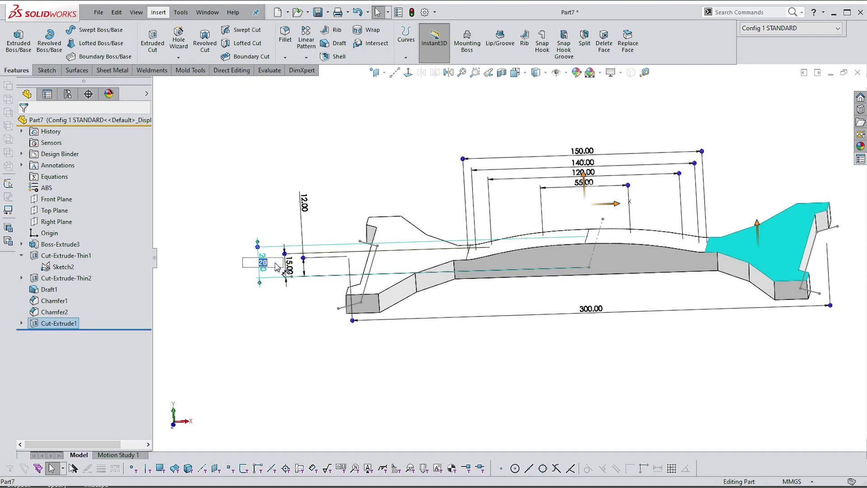
key("Return")
left_click(289, 267)
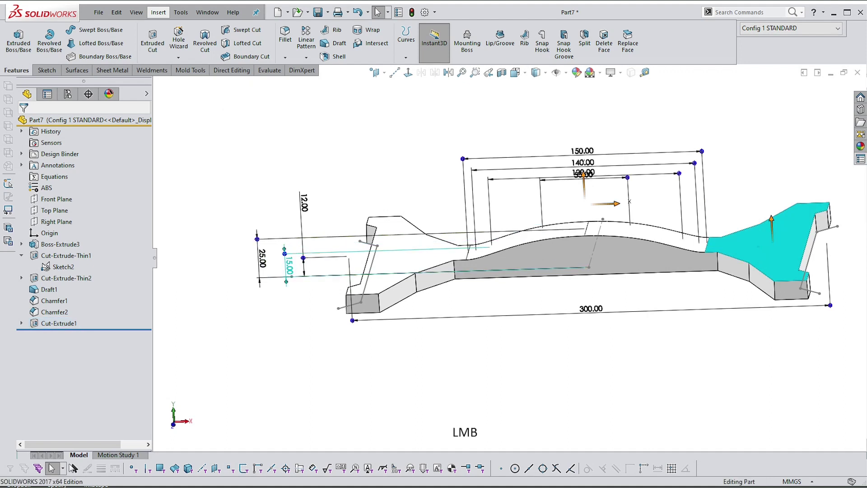
double_click(287, 267)
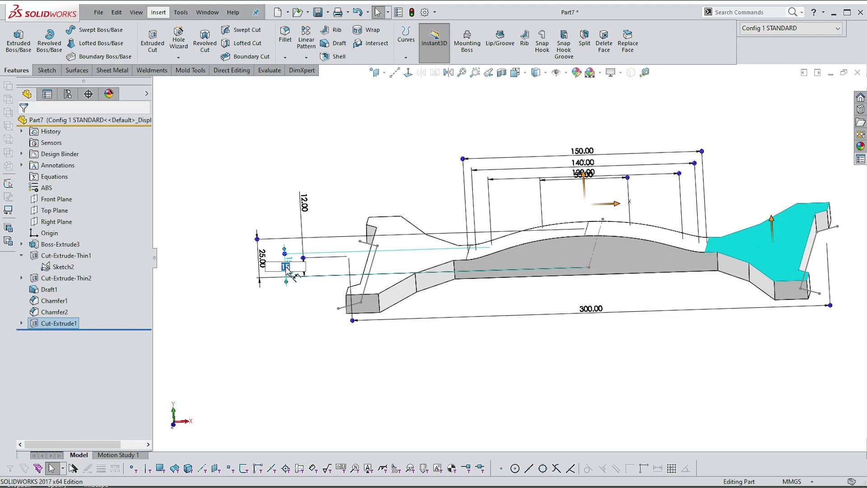
type("20")
key("Return")
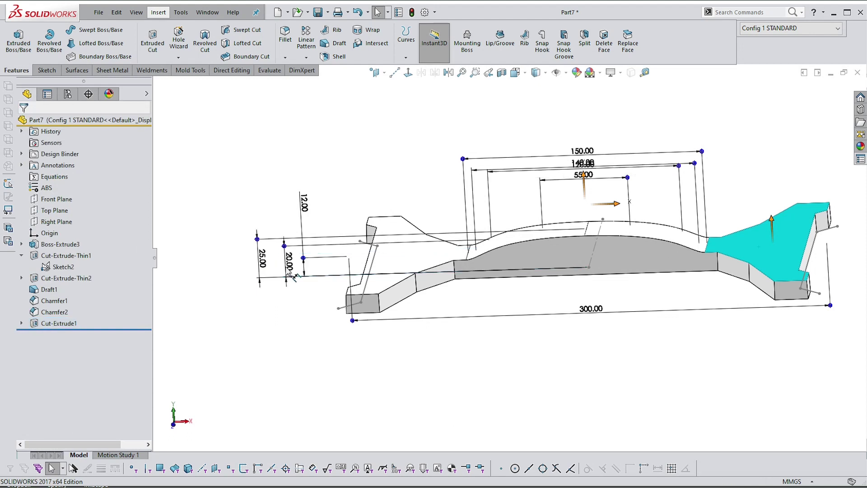
- Set the intermediate control vertex's height back to 15 mm and the crown's height back to 20 mm
double_click(290, 263)
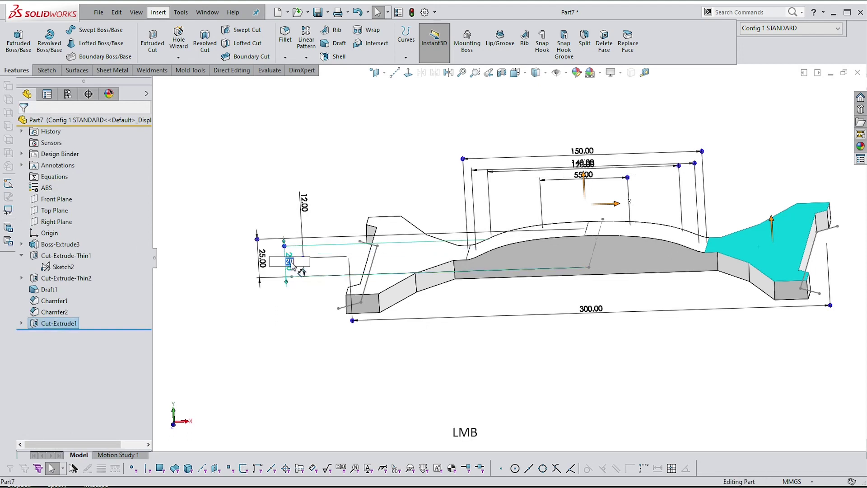
type("15")
key("Return")
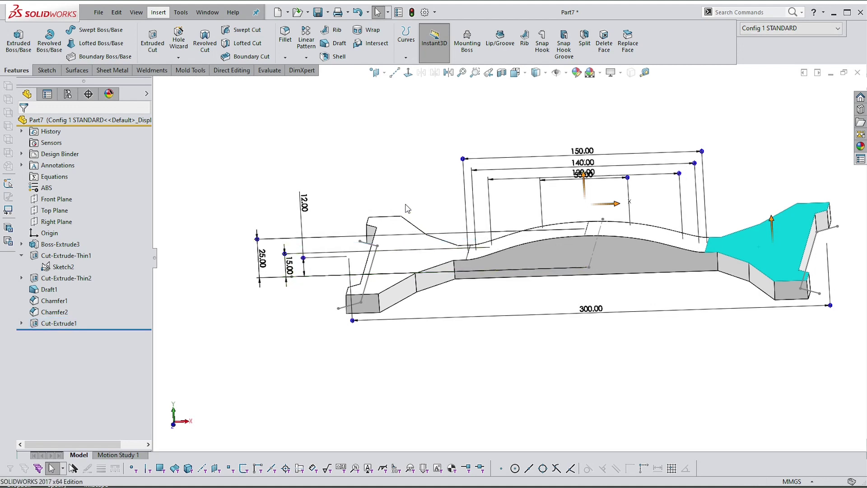
double_click(262, 257)
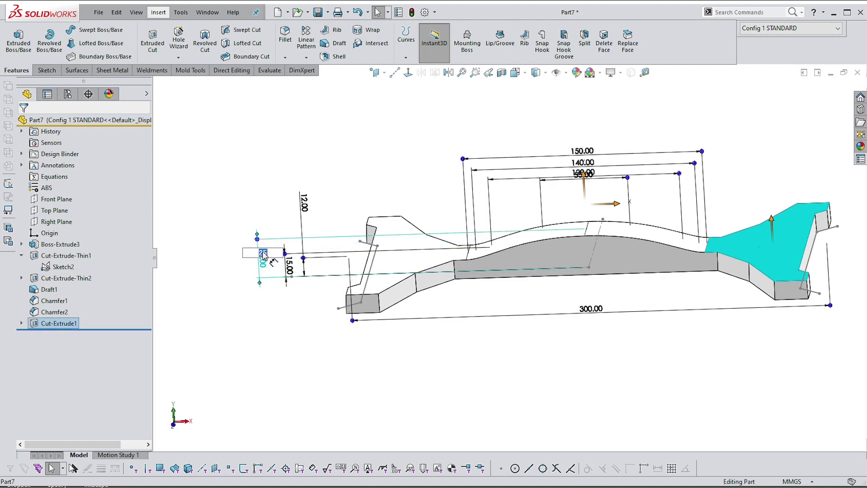
type("20")
key("Return")
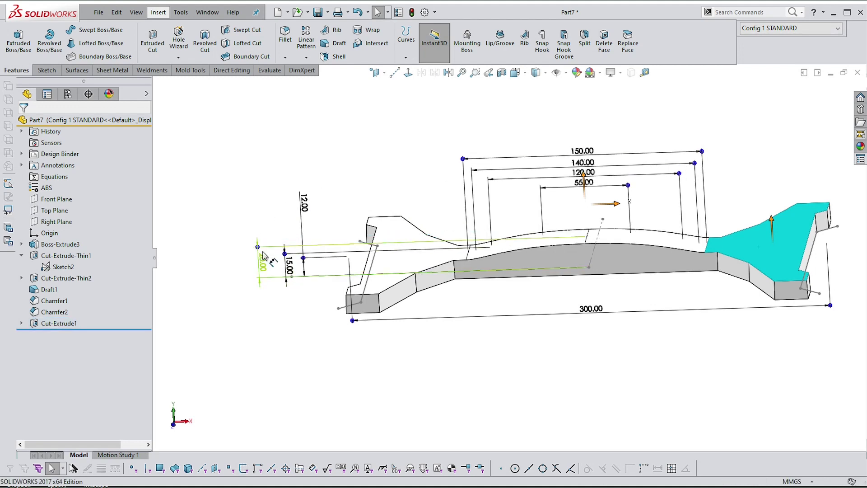
- Set the horizontal distance between the spline's ends in the cut's sketch to 200 mm
left_click(558, 235)
scroll(528, 199, "down", 2)
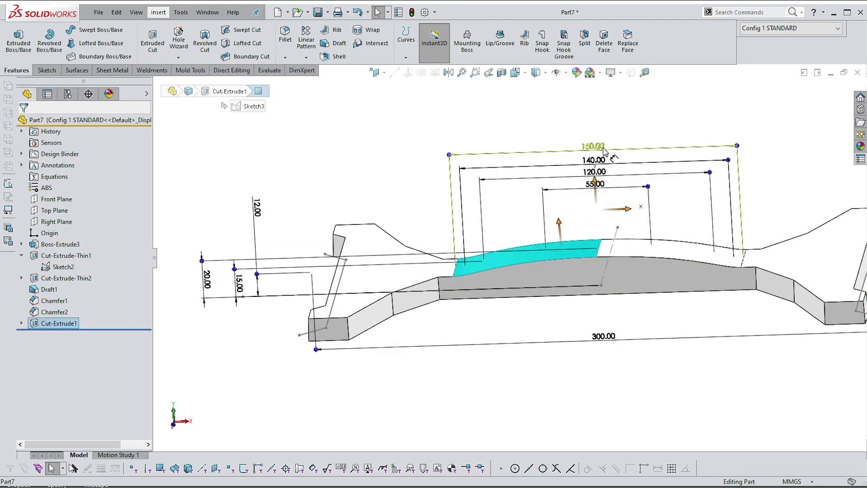
double_click(599, 151)
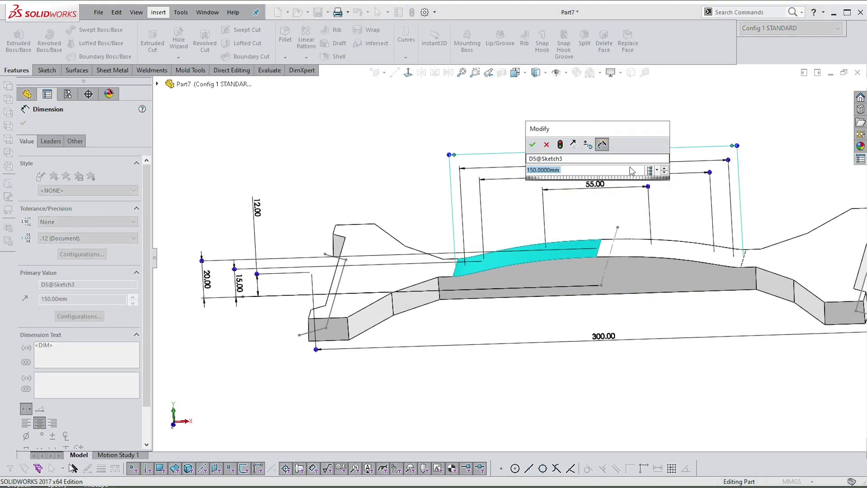
scroll(622, 170, "up", 3)
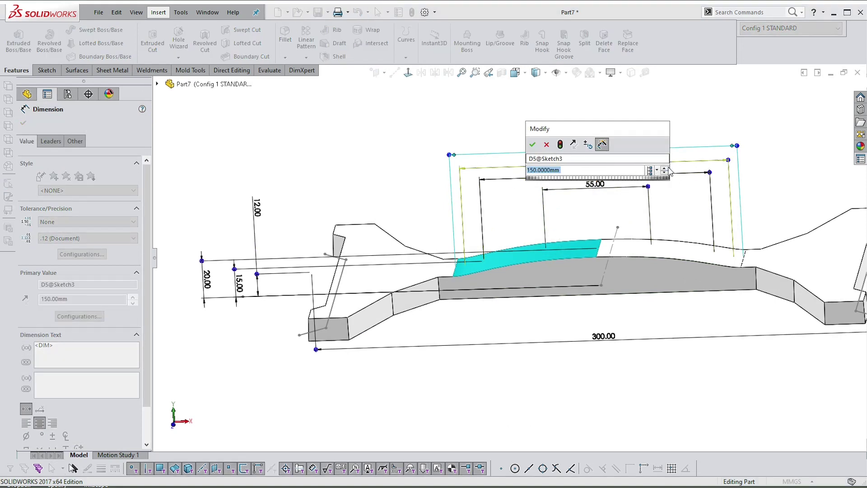
scroll(613, 173, "up", 1)
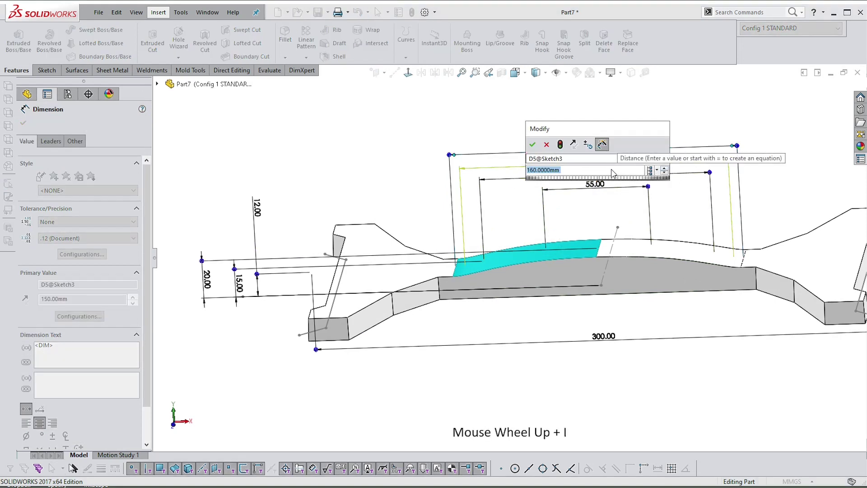
scroll(613, 172, "up", 1, "shift")
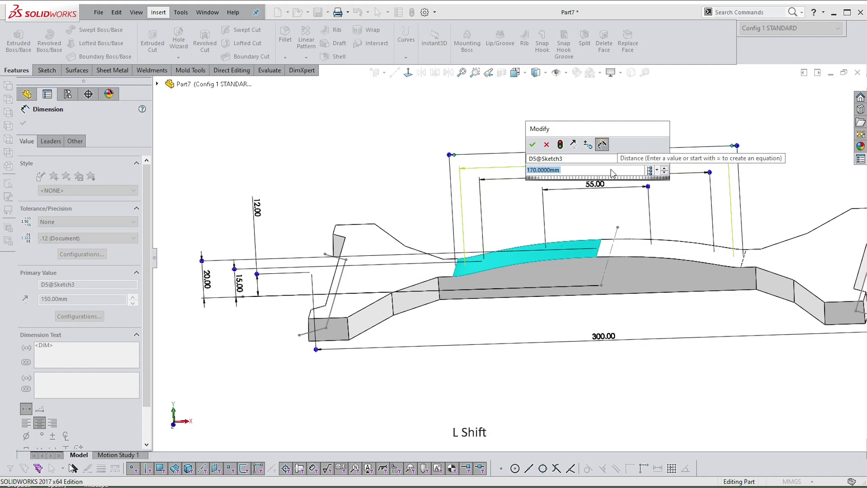
scroll(613, 172, "up", 2, "shift")
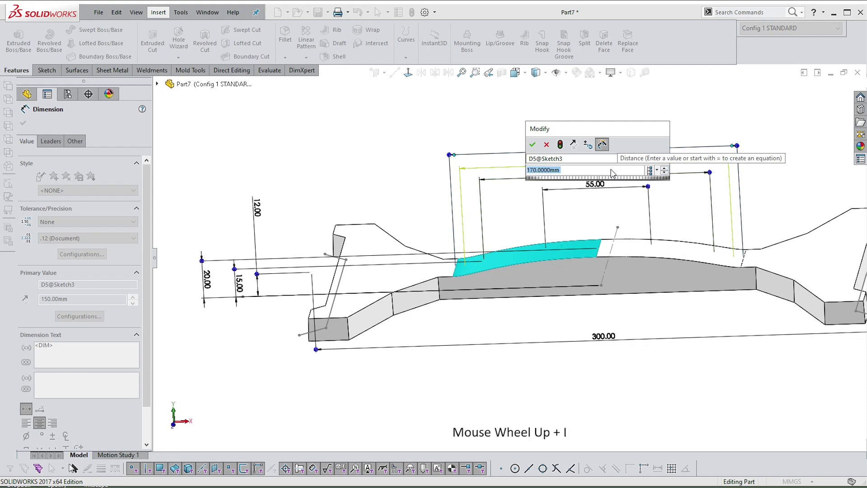
left_click(560, 144)
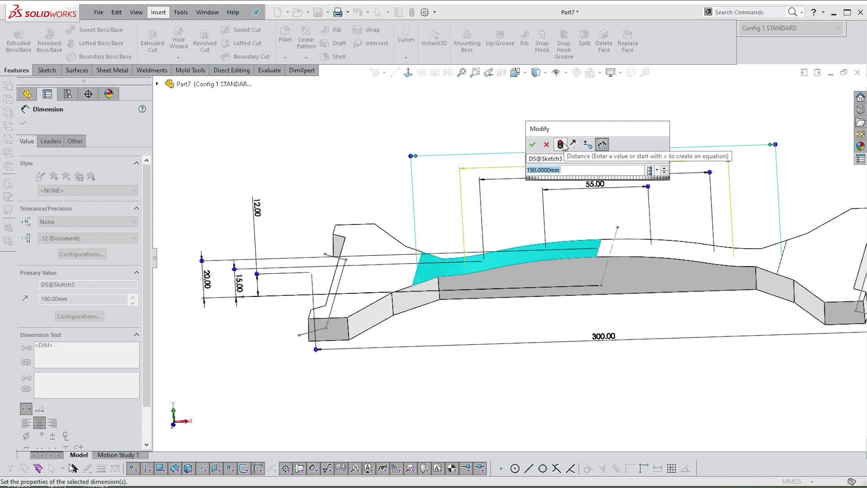
scroll(626, 173, "up", 1, "shift")
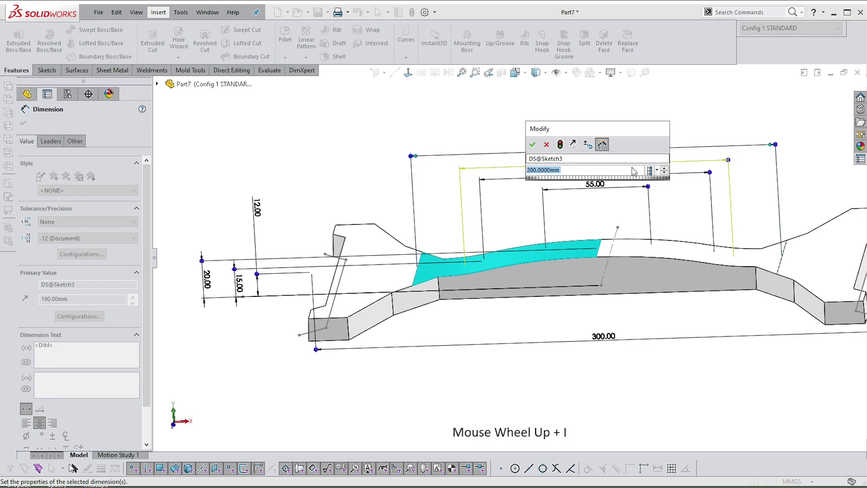
left_click(559, 144)
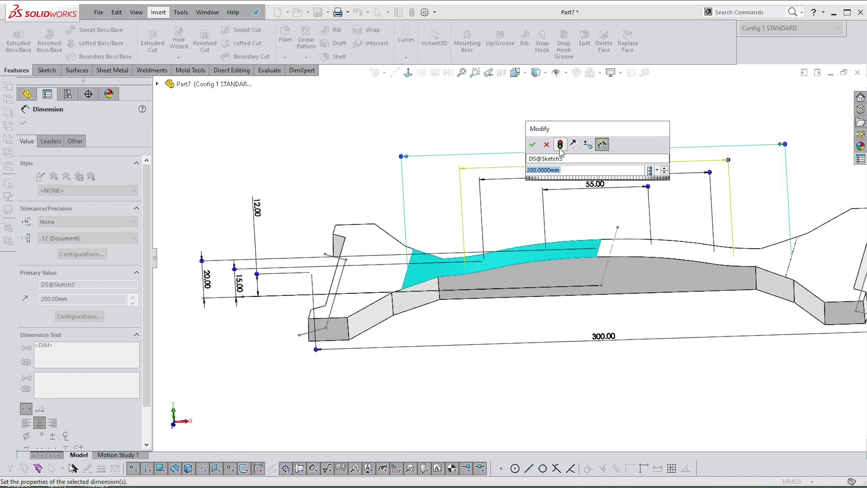
left_click(532, 146)
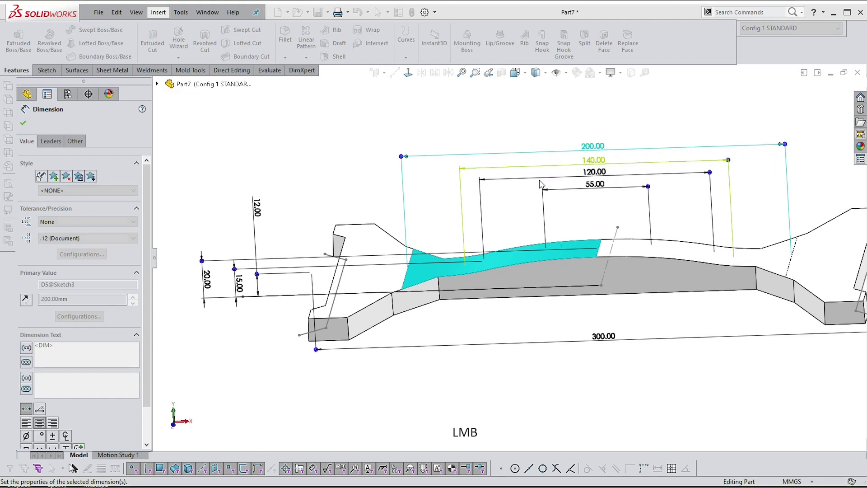
- Set the horizontal distance between the spline's outermost control vertices to 170 mm and clear the selection
left_click(587, 162)
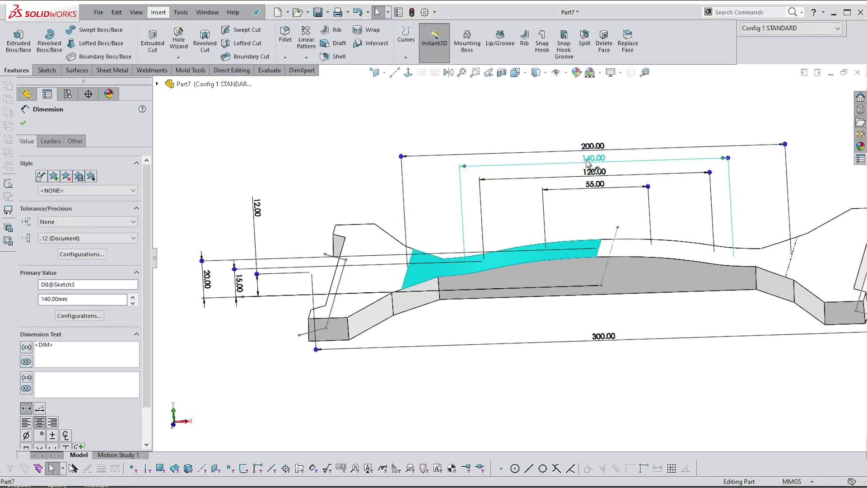
double_click(588, 164)
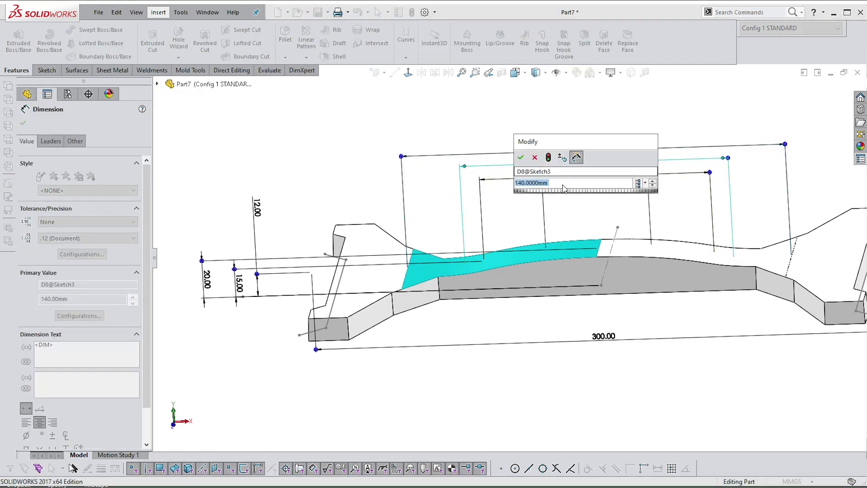
scroll(571, 186, "up", 1, "shift")
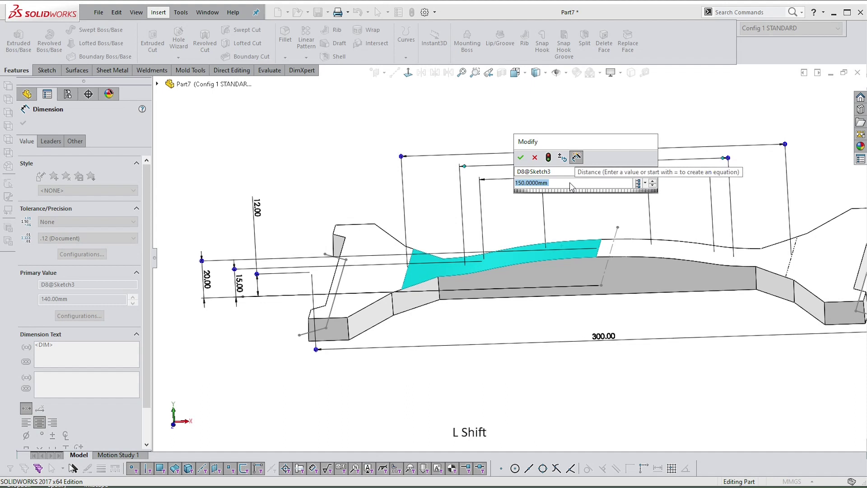
scroll(572, 186, "up", 2, "shift")
scroll(572, 186, "up", 1, "shift")
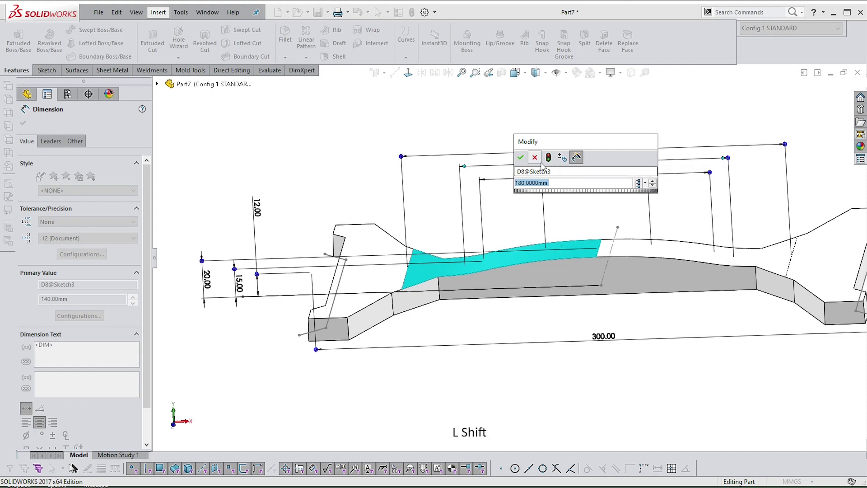
left_click(549, 157)
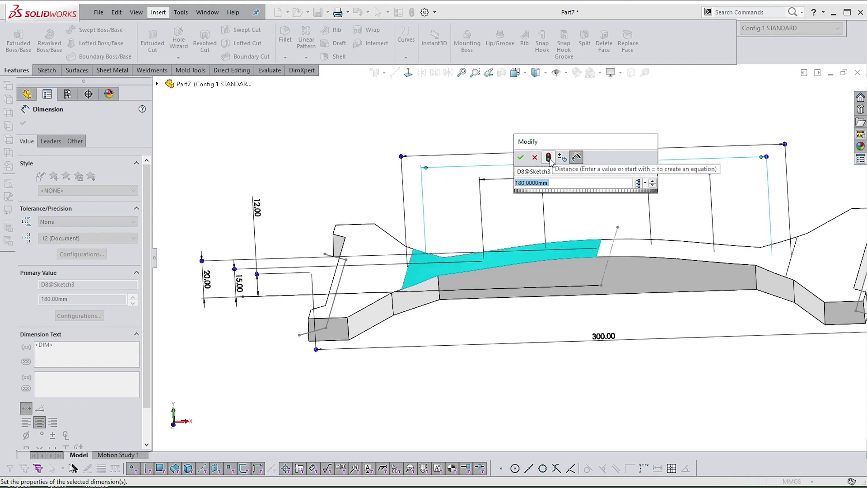
scroll(601, 184, "down", 1, "shift")
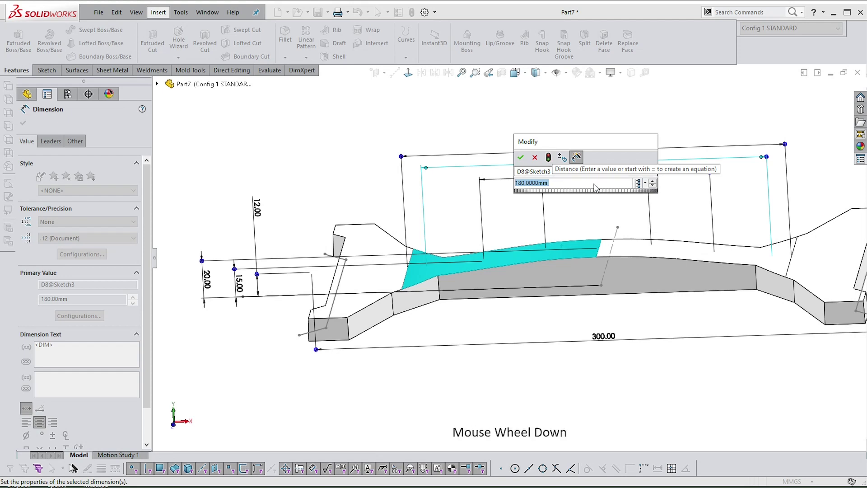
left_click(548, 156)
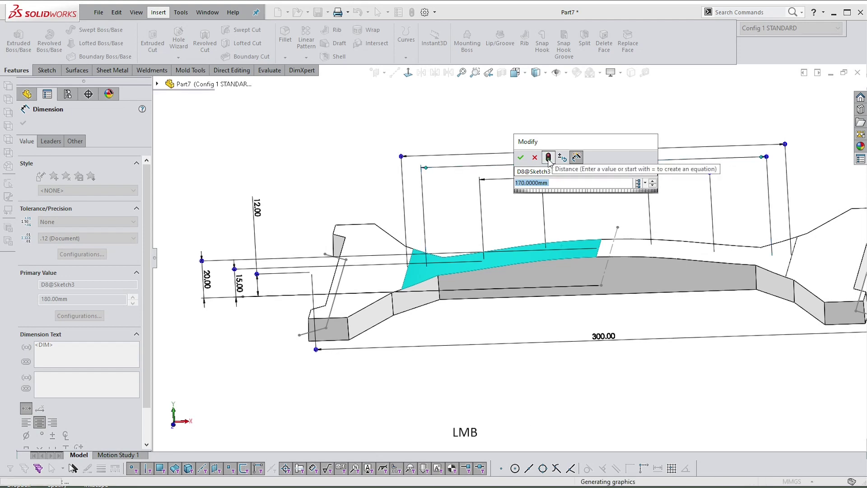
left_click(521, 161)
left_click(554, 103)
scroll(589, 266, "down", 2)
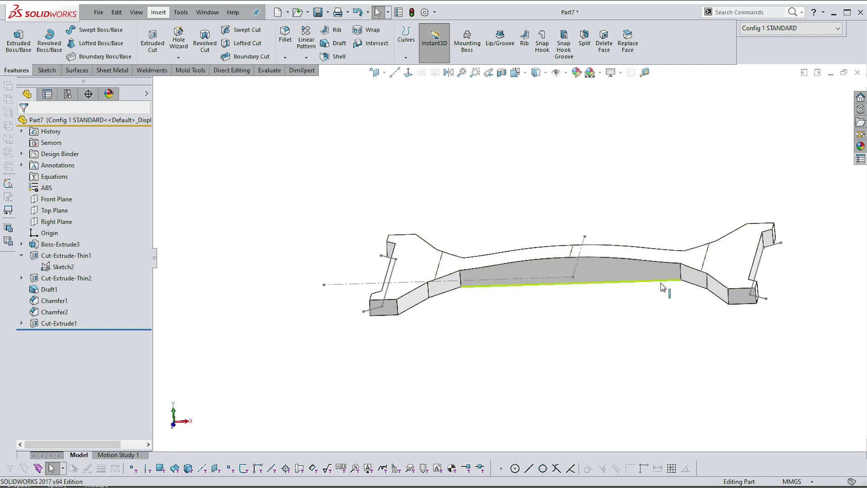
- Start a new sketch on the Front Plane
left_click(57, 199)
left_click(65, 167)
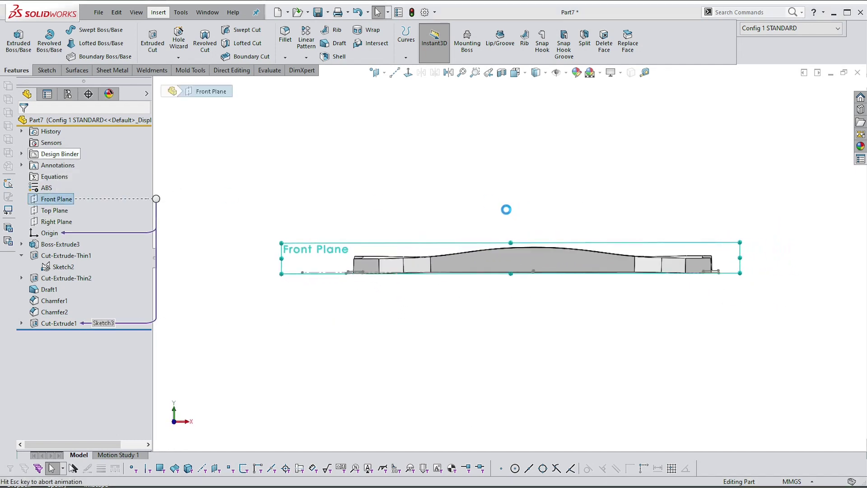
scroll(500, 197, "up", 3)
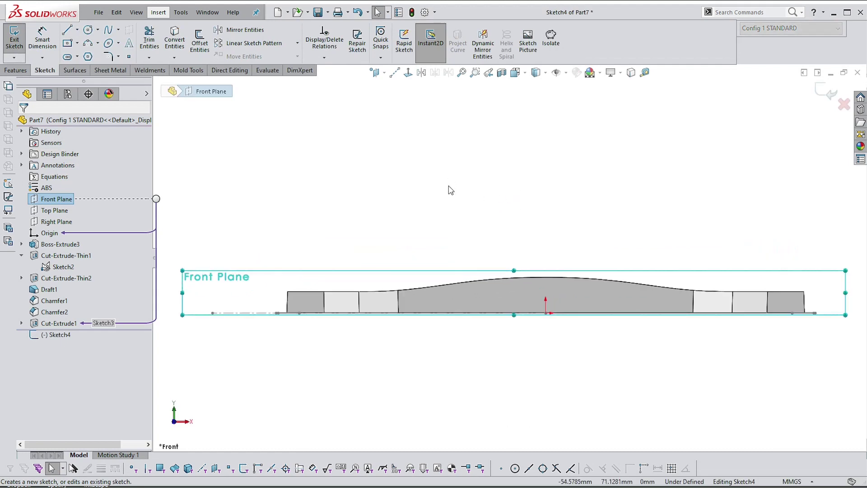
left_click(503, 154)
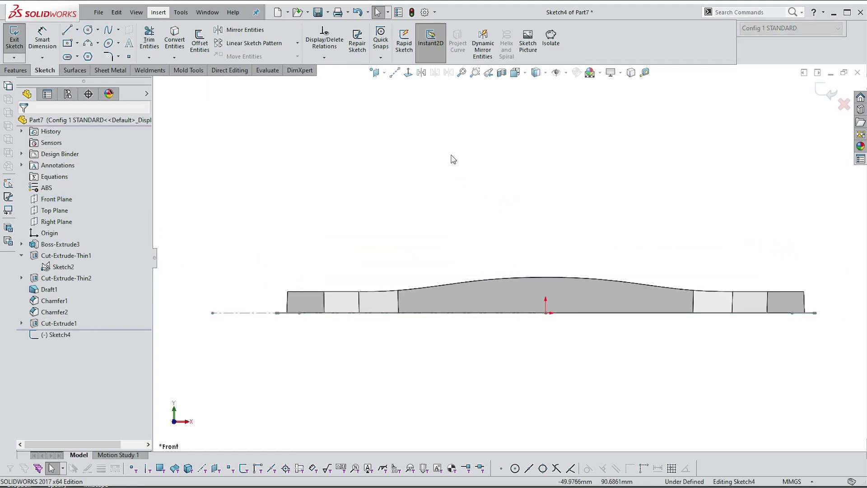
right_click(456, 170)
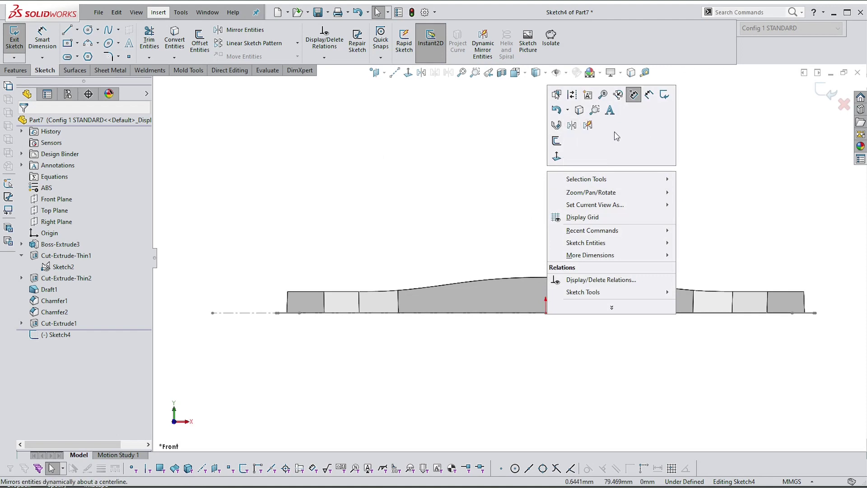
left_click(436, 159)
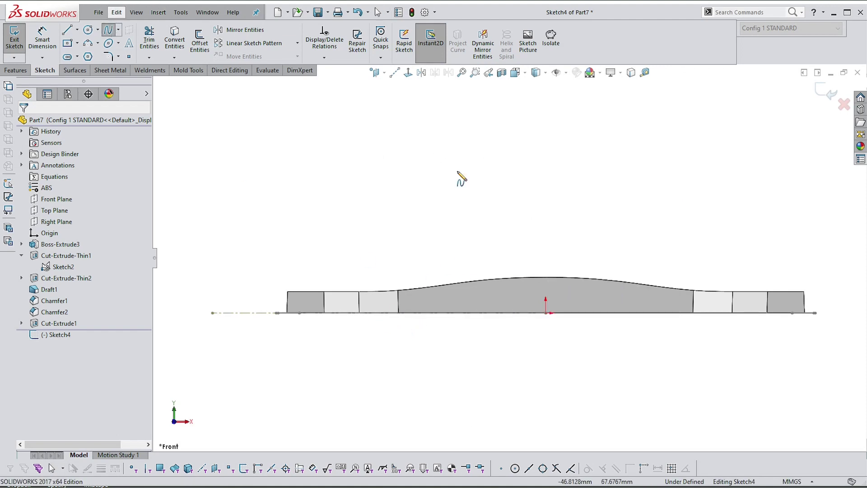
key("Escape")
- Draw a vertical centerline about 73 mm long upward from the origin and activate Dynamic Mirror about it
left_click(395, 73)
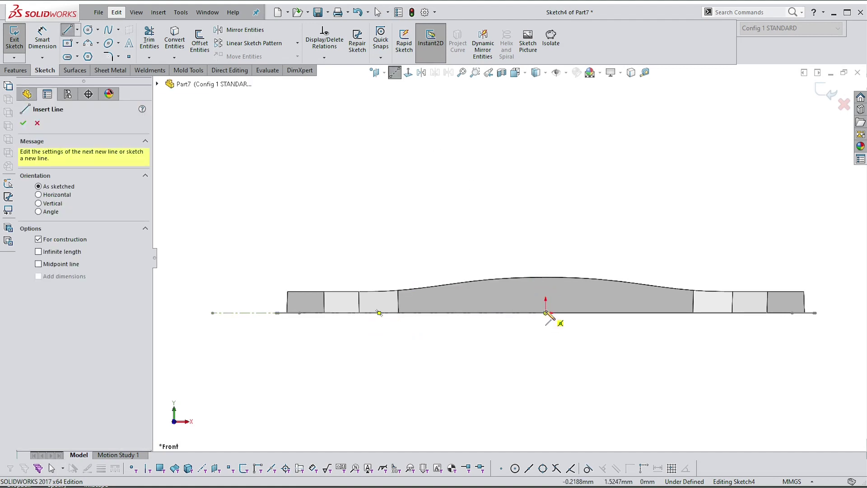
left_click_drag(547, 313, 546, 182)
key("Escape")
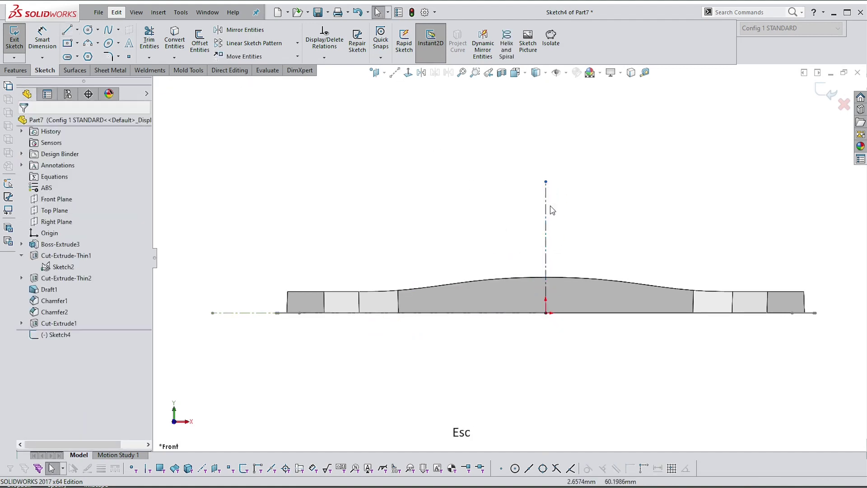
left_click(547, 212)
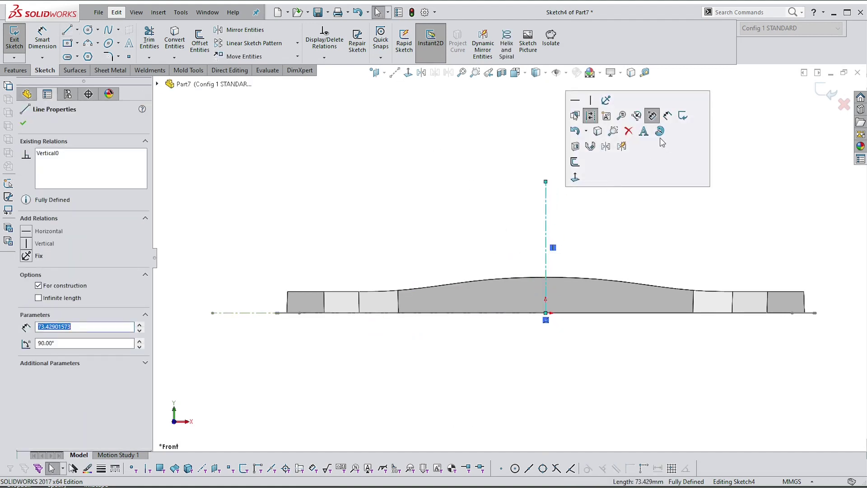
left_click(620, 148)
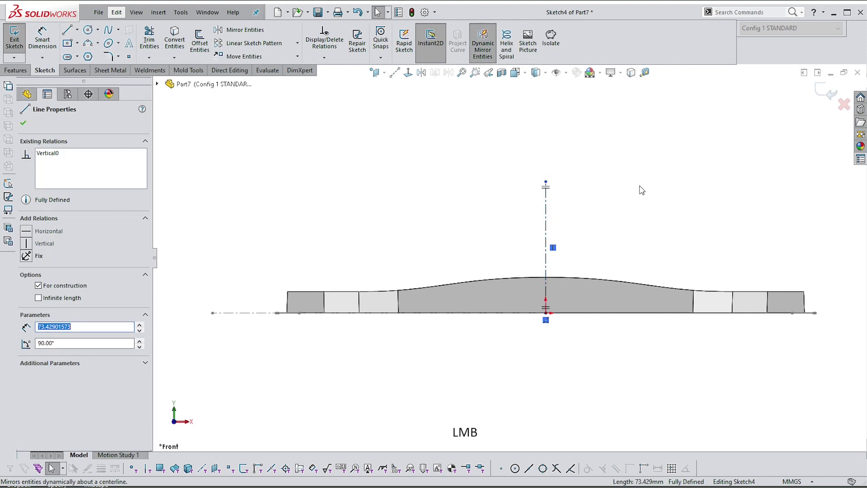
- Draw a two-point spline about 188 mm long along the part's lower edge across the centerline and bow it upward into a shallow arch
left_click(109, 30)
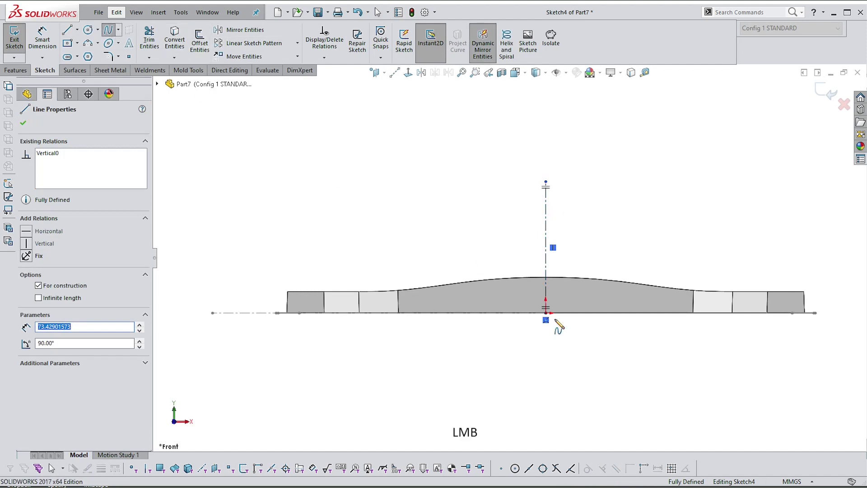
left_click(379, 312)
left_click(714, 312)
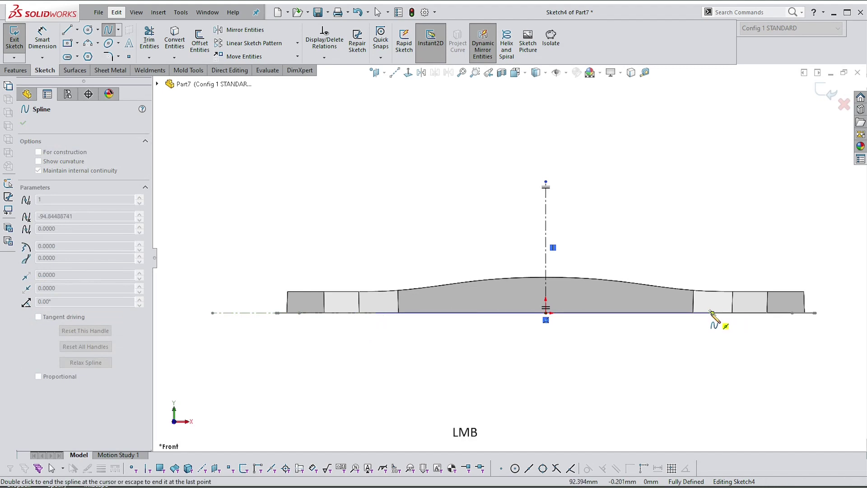
key("Escape")
left_click(518, 314)
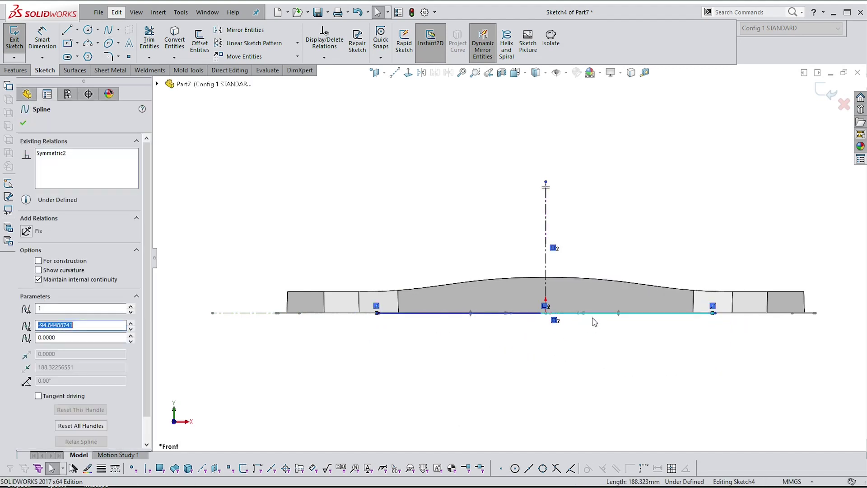
left_click_drag(515, 315, 516, 292)
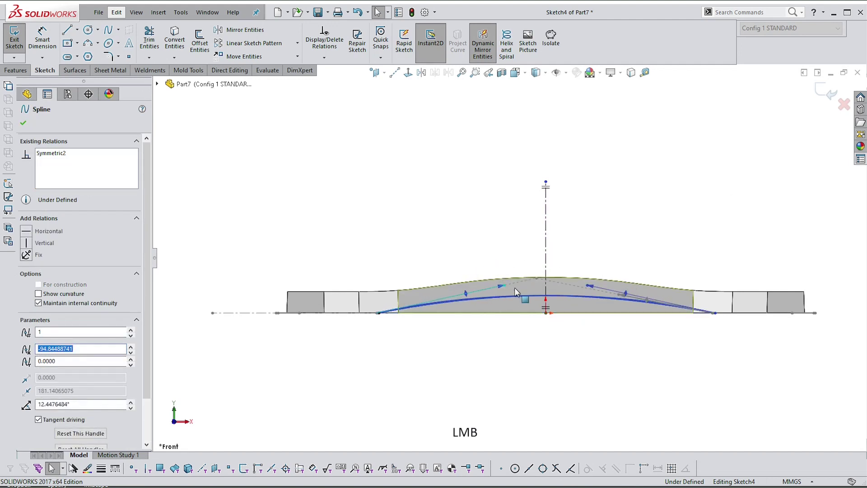
scroll(519, 292, "up", 3)
key("Escape")
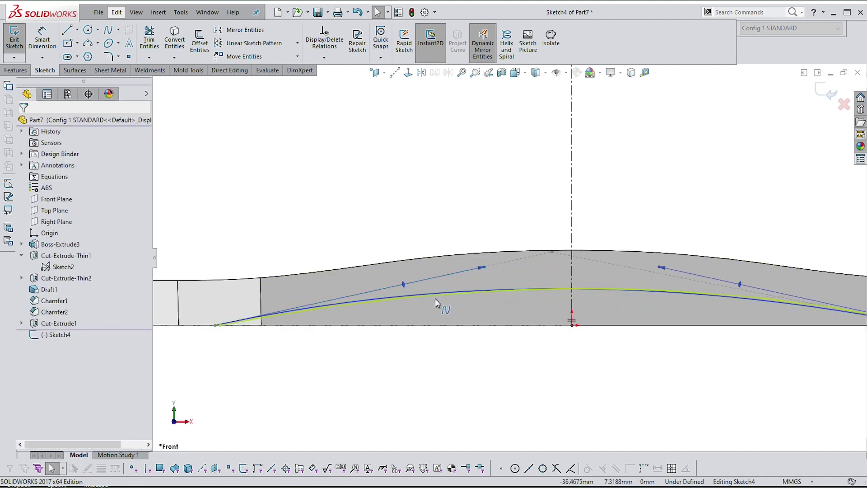
- Delete one of the two nearly overlapping mirrored splines, leaving a single arch across the centerline
scroll(724, 306, "up", 3)
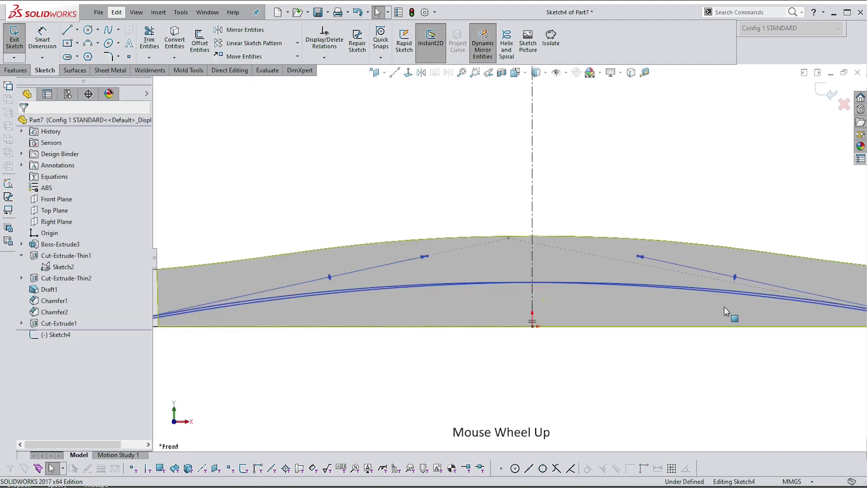
left_click(780, 298)
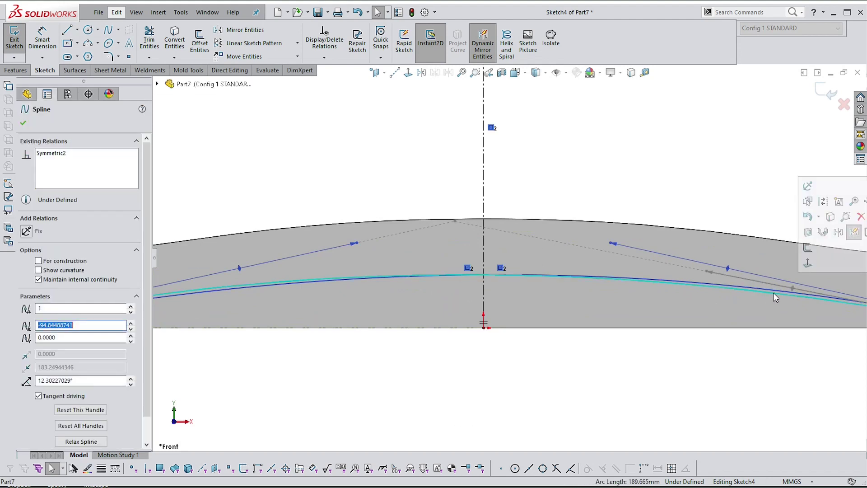
key("Delete")
scroll(760, 286, "down", 3)
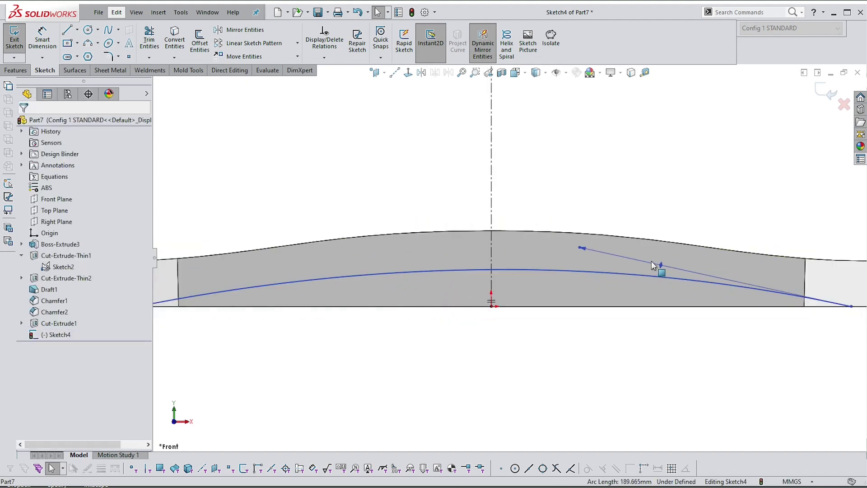
- Flatten the arched spline slightly by pulling its tangent handle on the +X side of the centerline lower and closer
scroll(763, 285, "down", 2)
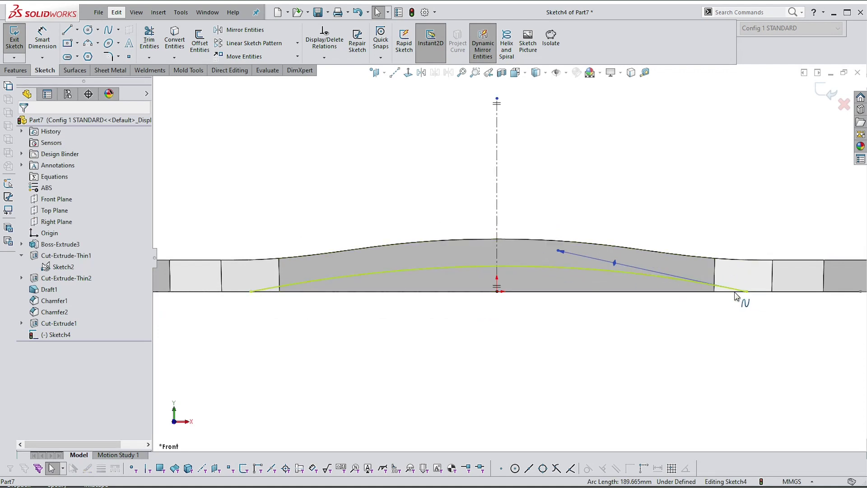
left_click(516, 271)
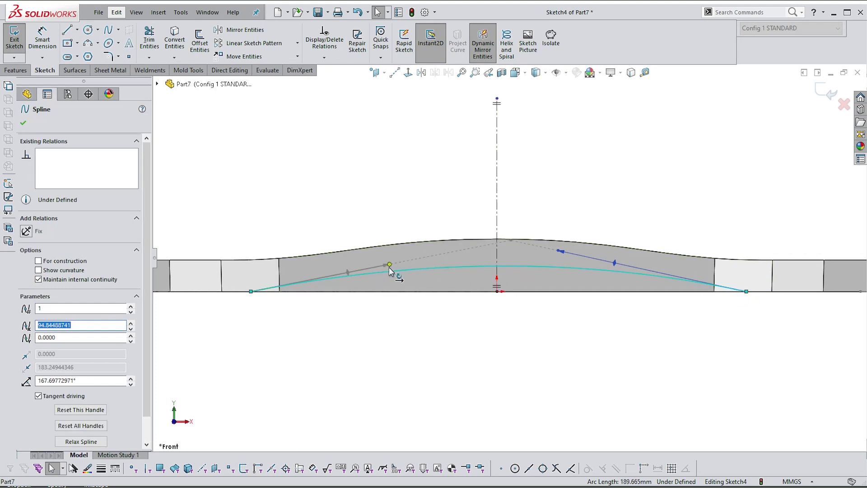
left_click(559, 251)
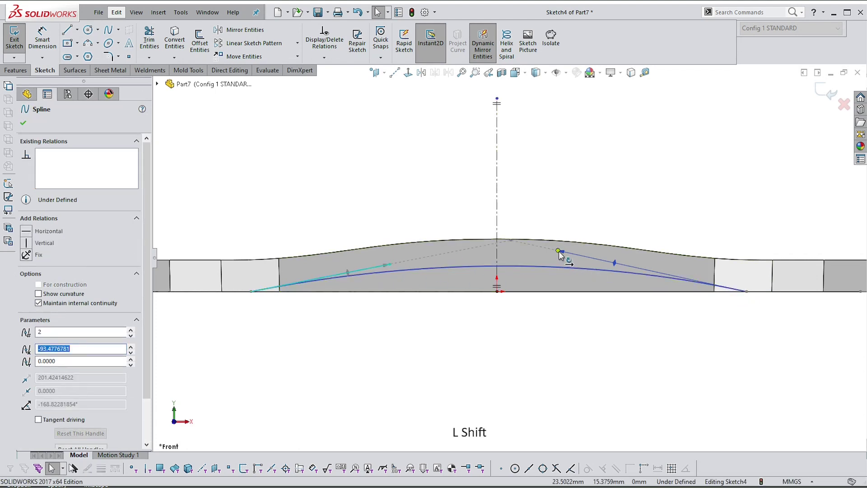
left_click(559, 251, "shift")
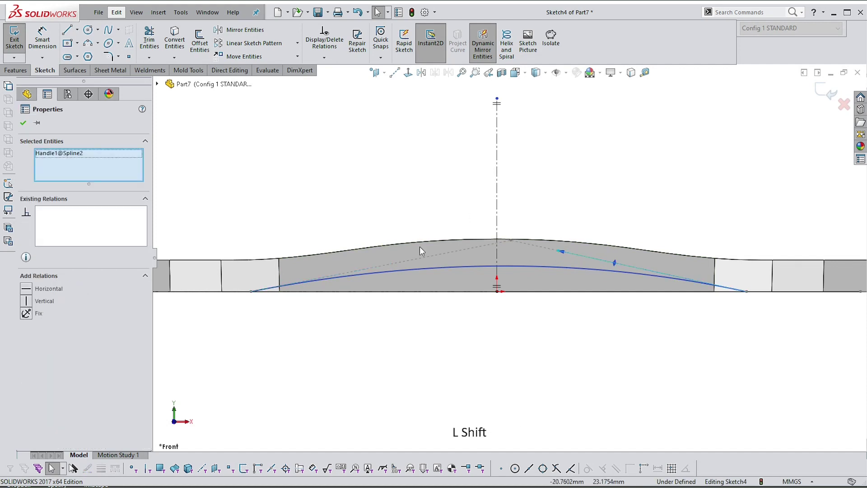
scroll(420, 247, "down", 2)
key("Escape")
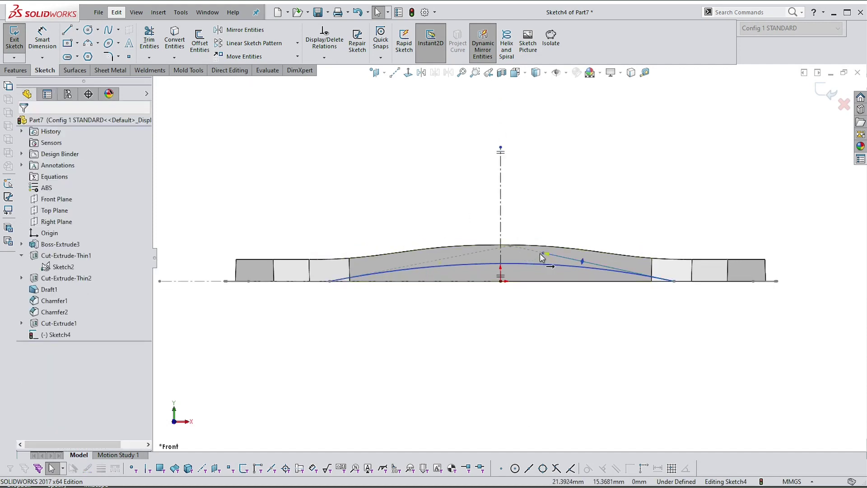
left_click_drag(541, 253, 532, 258)
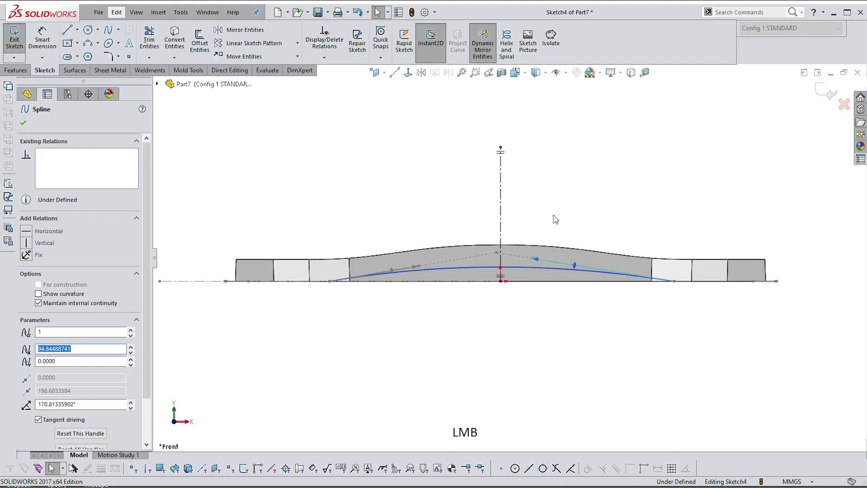
key("Escape")
- Delete the arched spline that spans the centerline
left_click(526, 269)
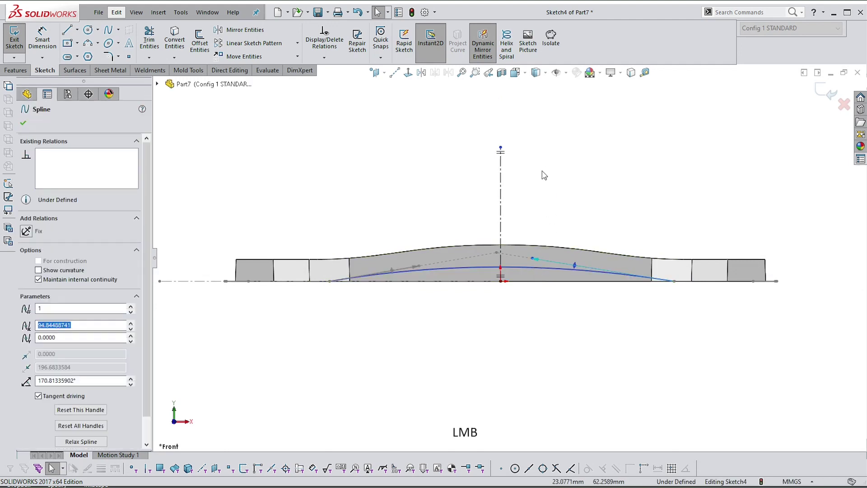
left_click(525, 269)
key("Delete")
key("Escape")
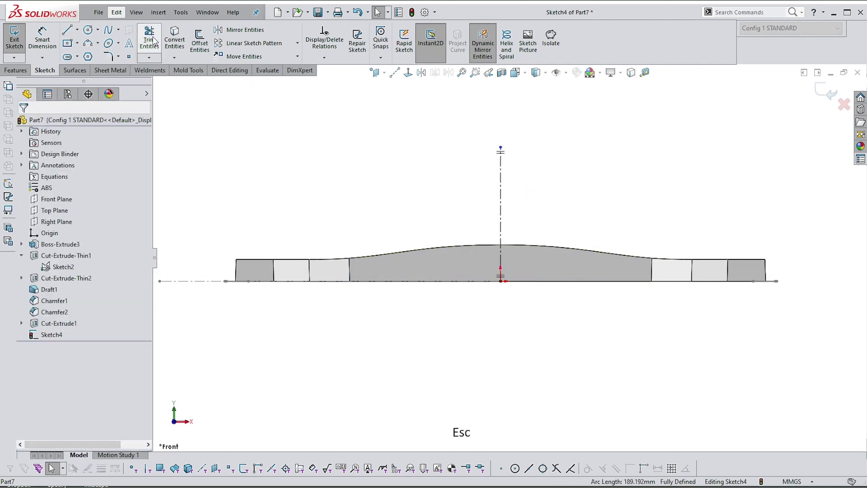
- Draw a mirrored two-point spline about 95 mm long from the part's lower edge to the centerline, about 9 mm above the origin
left_click(108, 32)
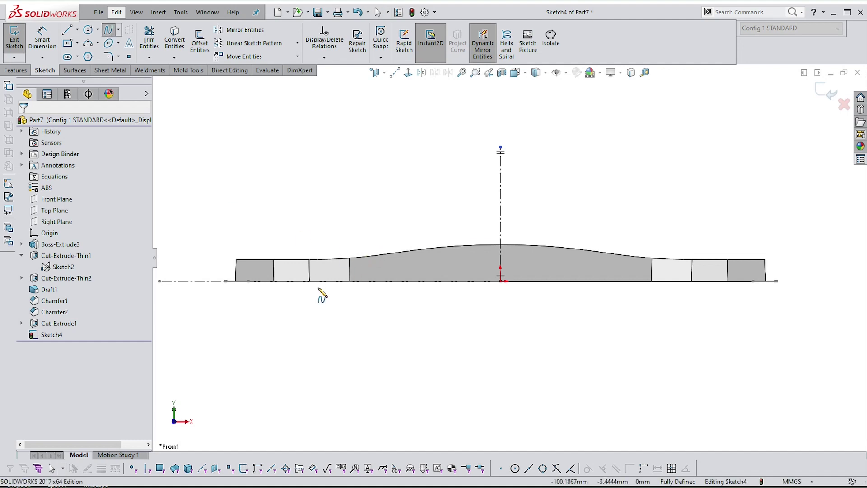
left_click(330, 281)
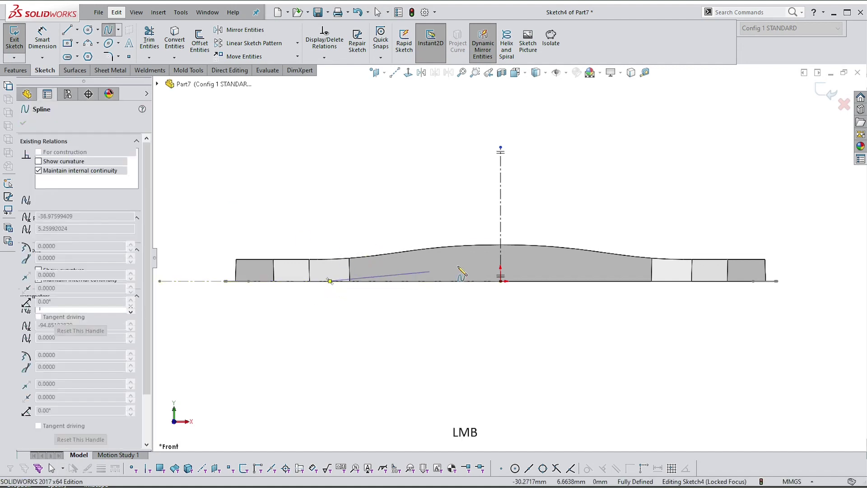
left_click(501, 266)
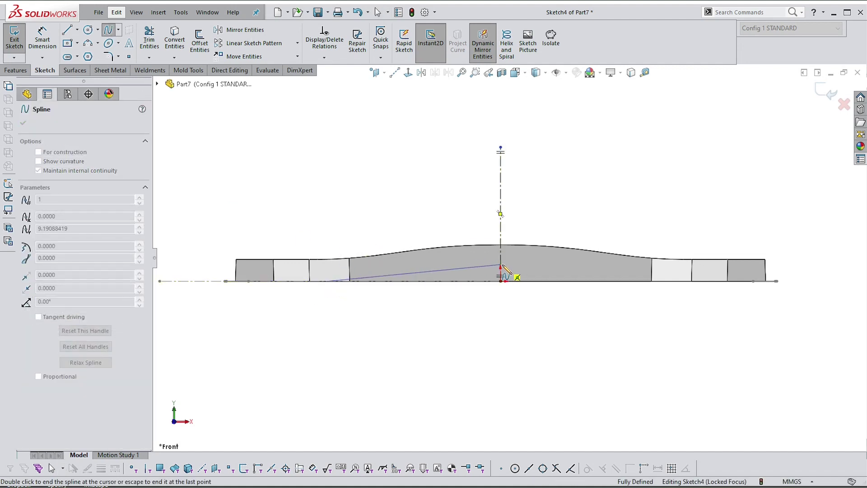
right_click(502, 266)
key("Escape")
key("Escape")
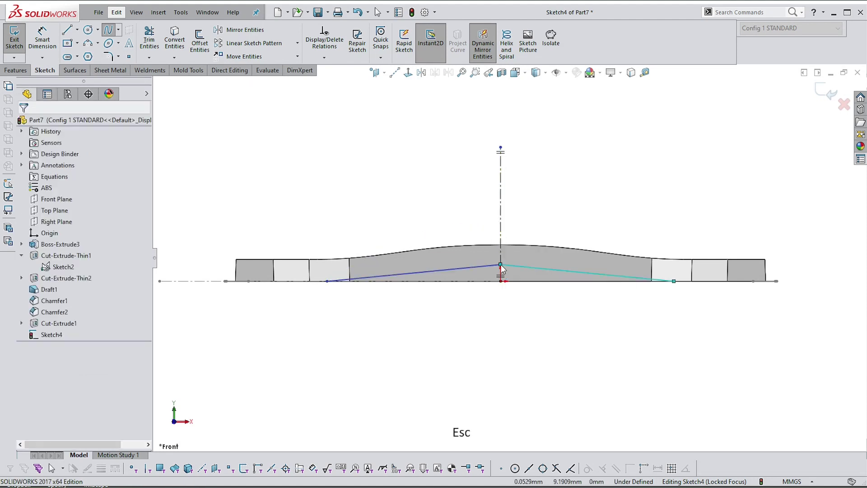
- Bow the mirrored splines upward into an arch by pulling the tangent handle at the apex nearly level
scroll(479, 266, "up", 1)
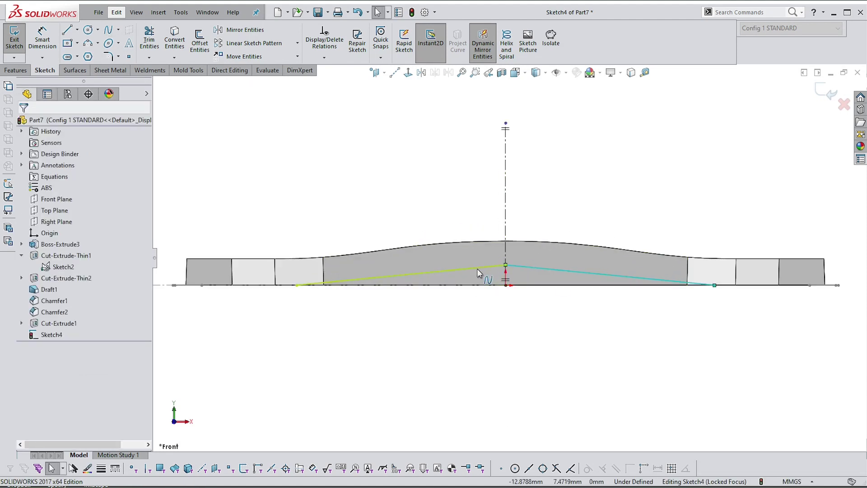
left_click(478, 271)
scroll(423, 271, "up", 1)
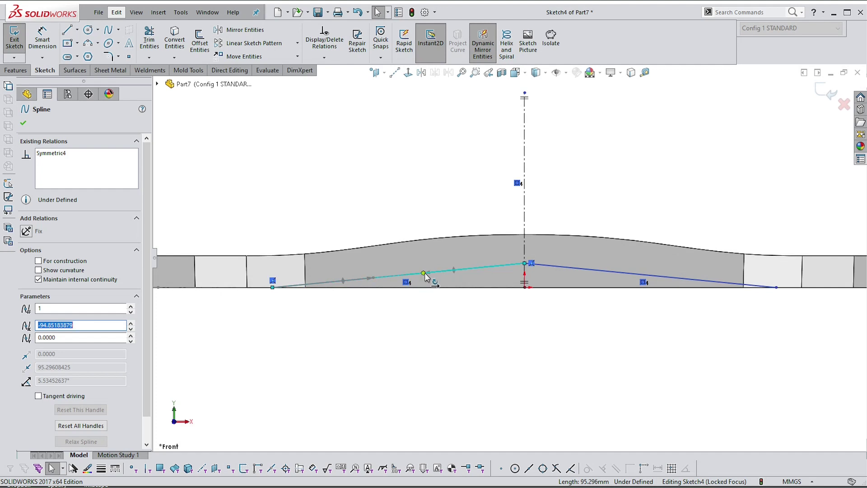
left_click(413, 270)
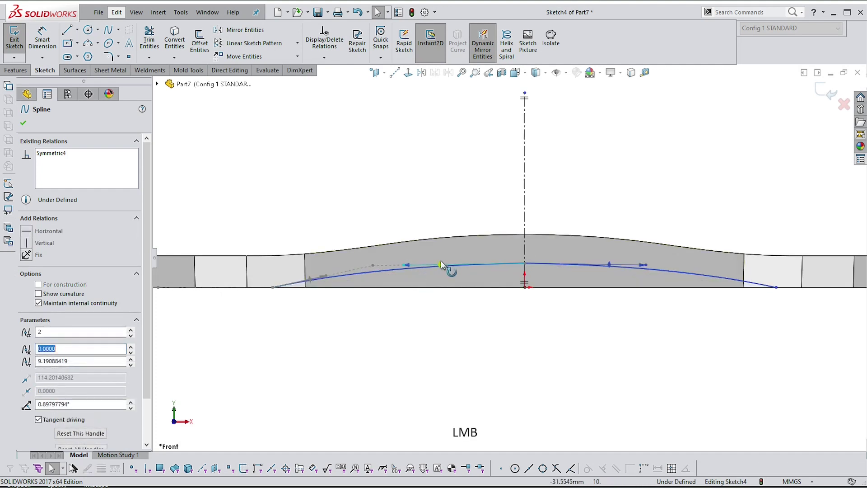
left_click(375, 270)
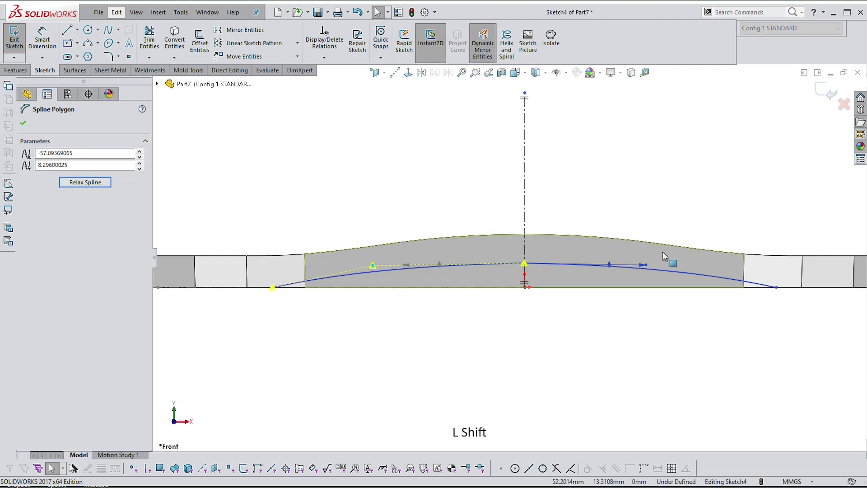
left_click(645, 265, "shift")
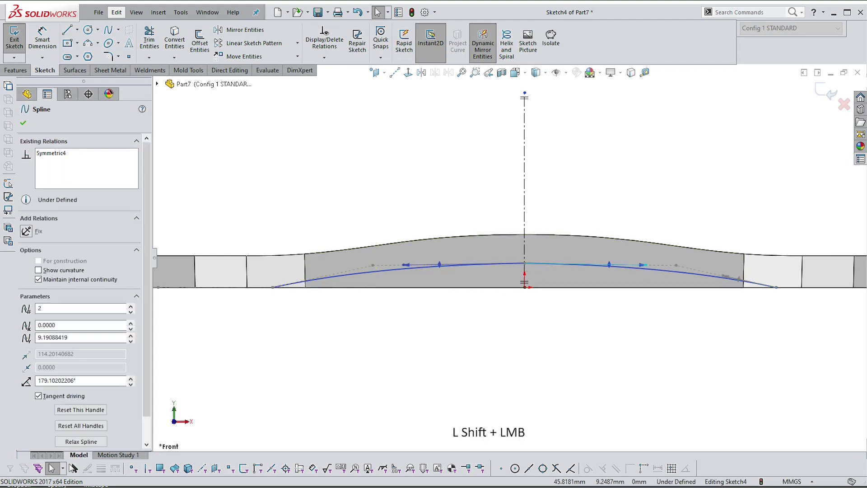
scroll(528, 265, "up", 1)
left_click(525, 264, "shift")
left_click(525, 265, "ctrl")
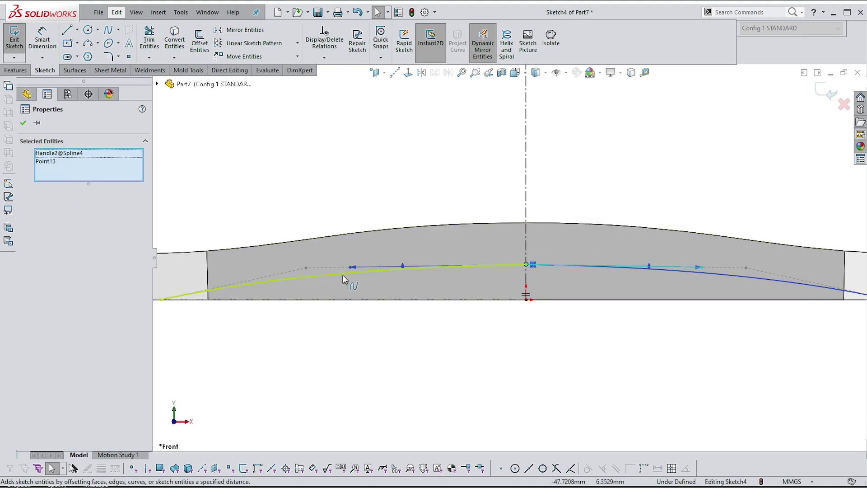
left_click(306, 269, "shift")
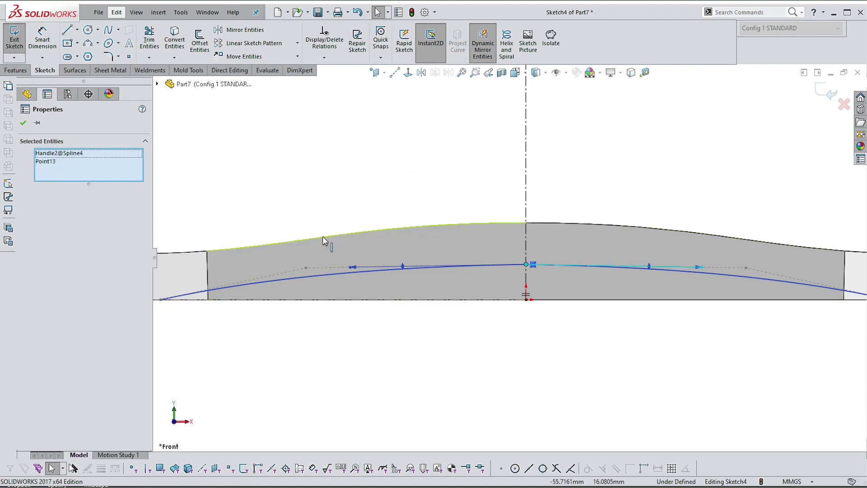
key("Escape")
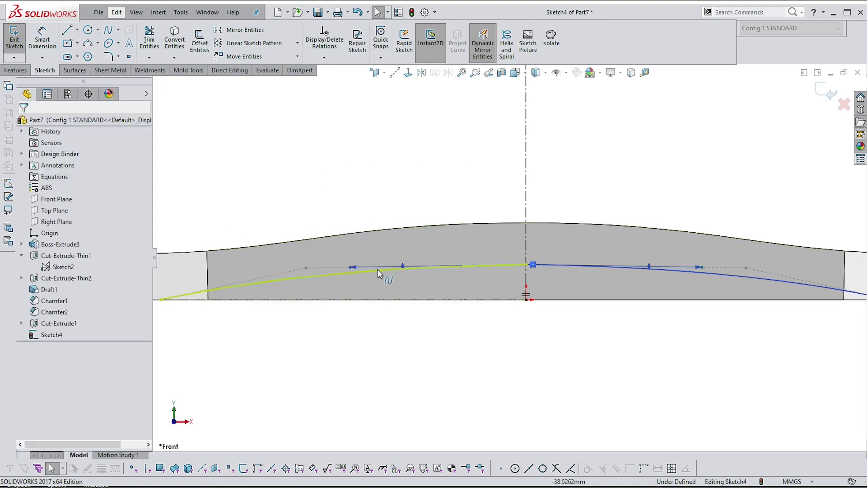
- Add a Horizontal relation to the two spline tangent handles at the apex
left_click(401, 268)
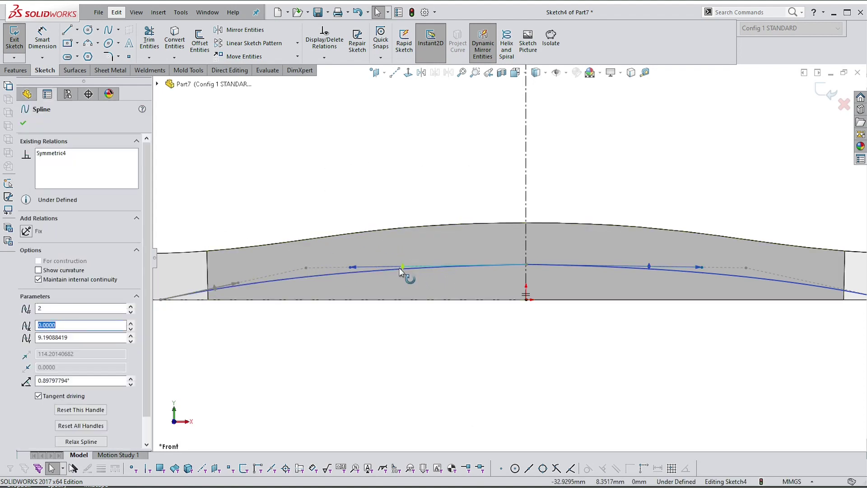
left_click(402, 267)
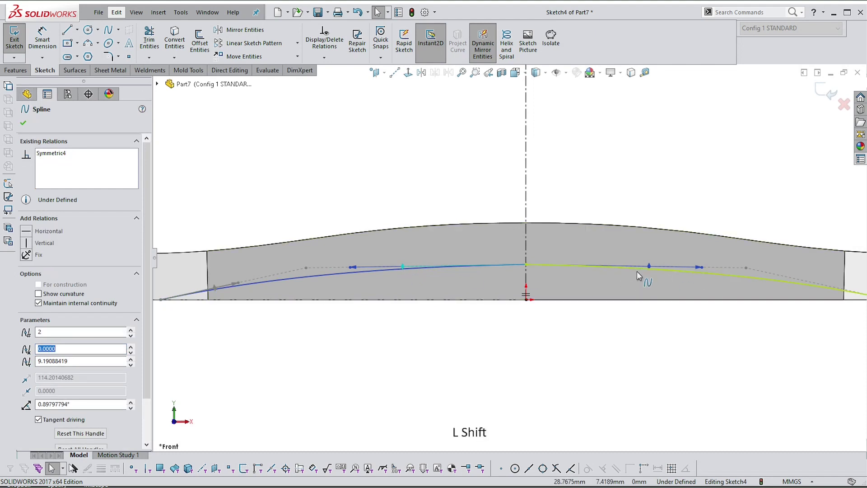
left_click(648, 266, "shift")
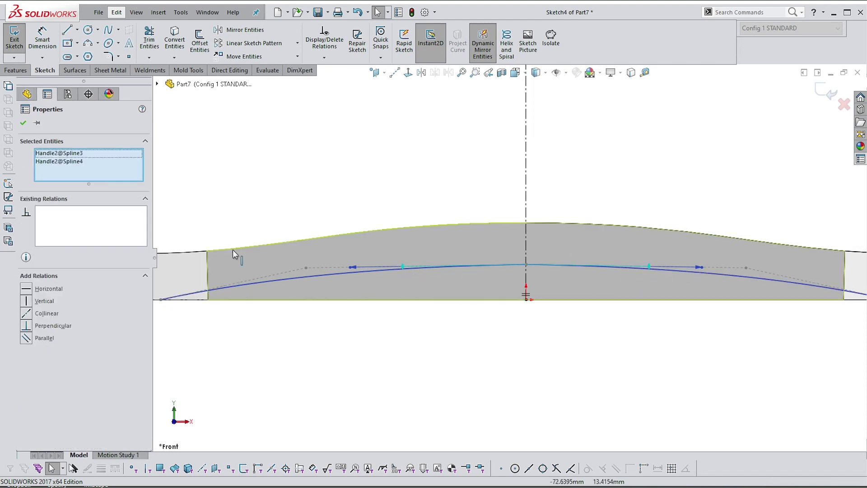
left_click(26, 289)
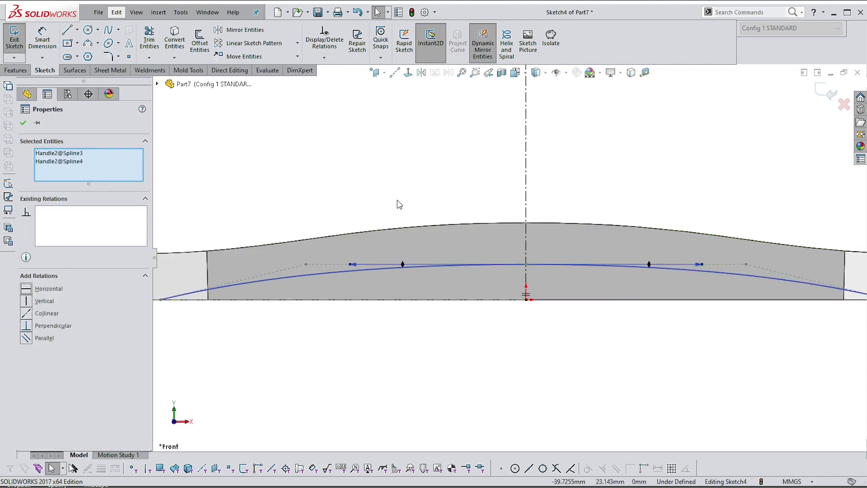
left_click(398, 181)
- Shorten the apex tangent handles and move the splines' outer ends inward along the lower edge to about 85 mm from the centerline
scroll(641, 261, "down", 1)
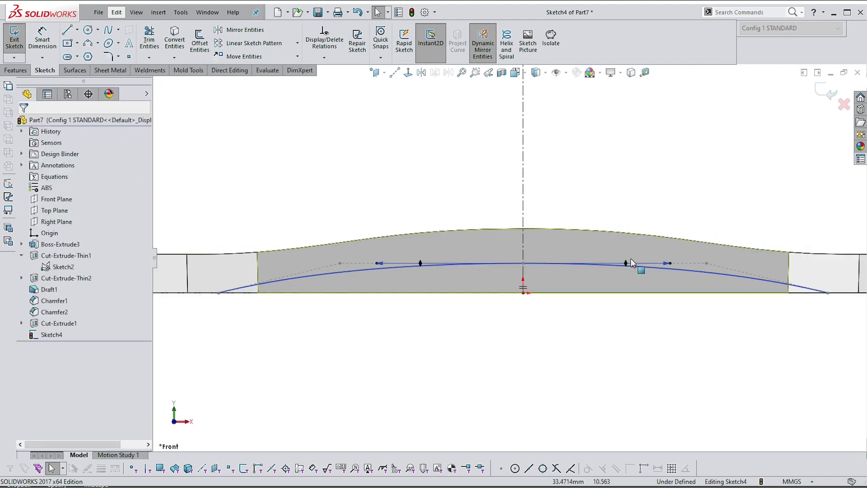
left_click(380, 264)
mouse_move(380, 267)
left_mouse_down()
mouse_move(395, 266)
mouse_move(384, 264)
left_mouse_up()
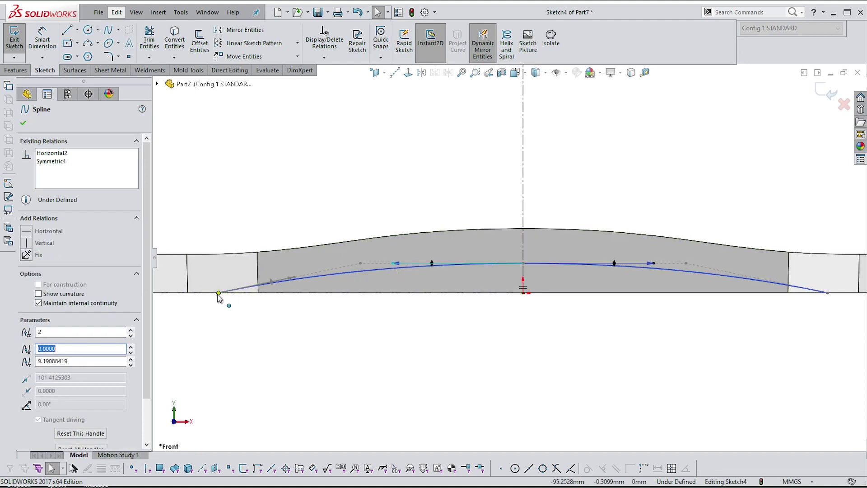
left_click_drag(219, 293, 251, 293)
left_click(445, 181)
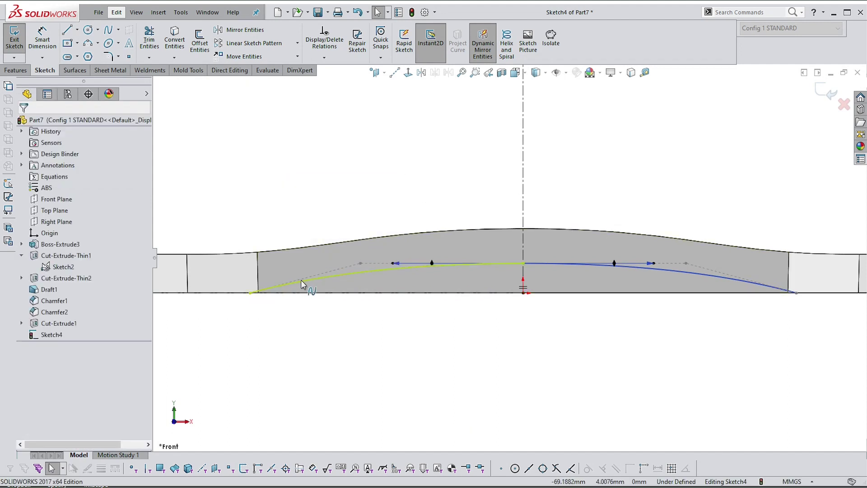
- Lower the tangent handles at the splines' outer ends to form a gentle S-curve that flattens toward the part's lower edge
left_click(301, 280)
left_click_drag(309, 277, 329, 287)
left_click(385, 346)
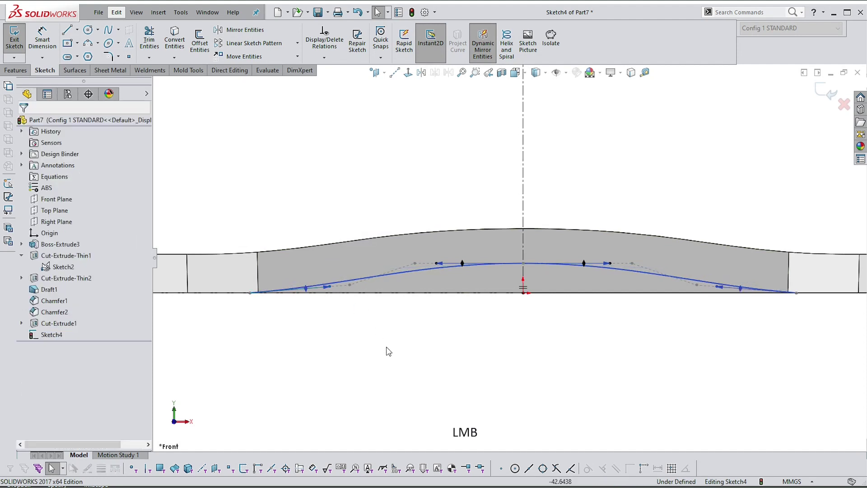
- Dimension the horizontal distance between the two outer spline endpoints as 170 mm
scroll(509, 258, "down", 2)
right_click_drag(588, 174, 591, 96)
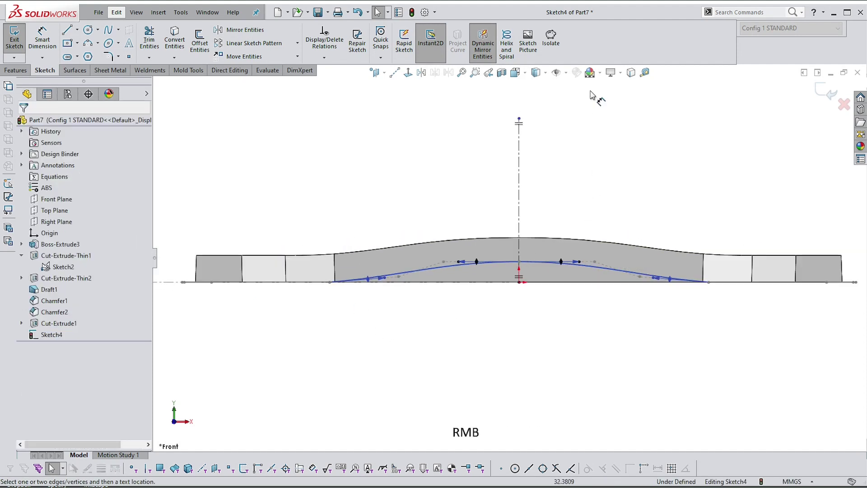
left_click(330, 282)
left_click(708, 282)
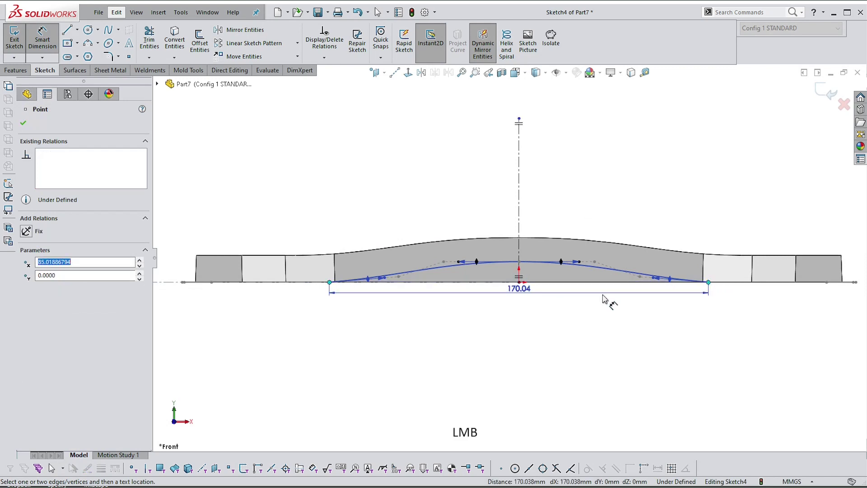
left_click(481, 316)
type("170")
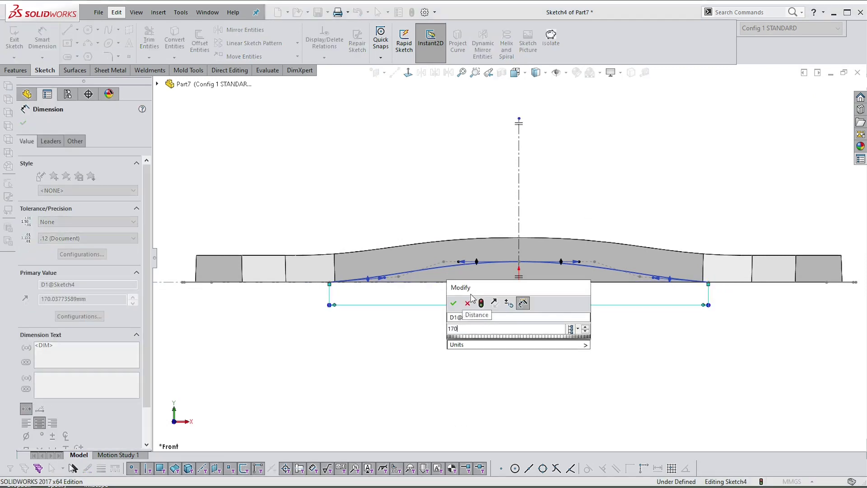
key("Return")
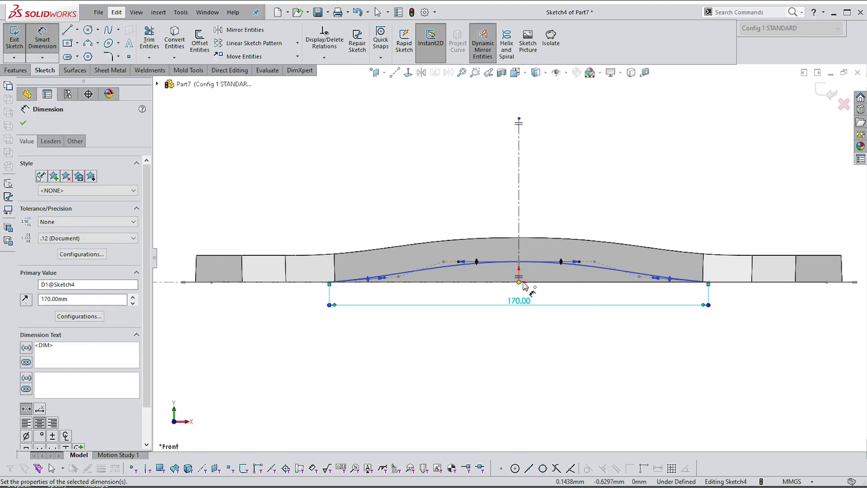
scroll(522, 285, "up", 1)
scroll(291, 236, "down", 1)
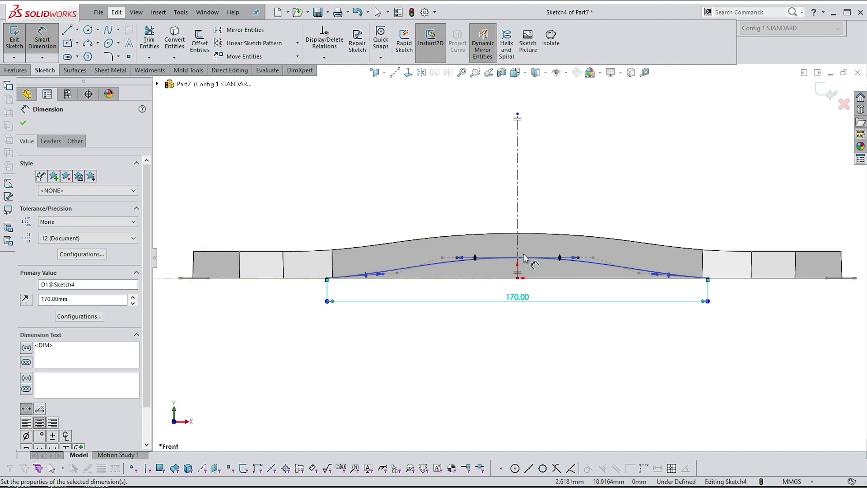
scroll(548, 226, "down", 1)
scroll(548, 228, "down", 2)
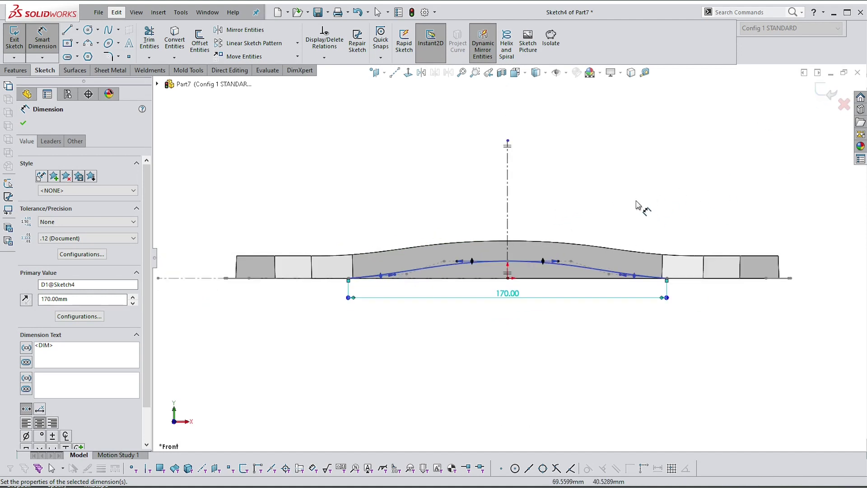
scroll(609, 222, "up", 1)
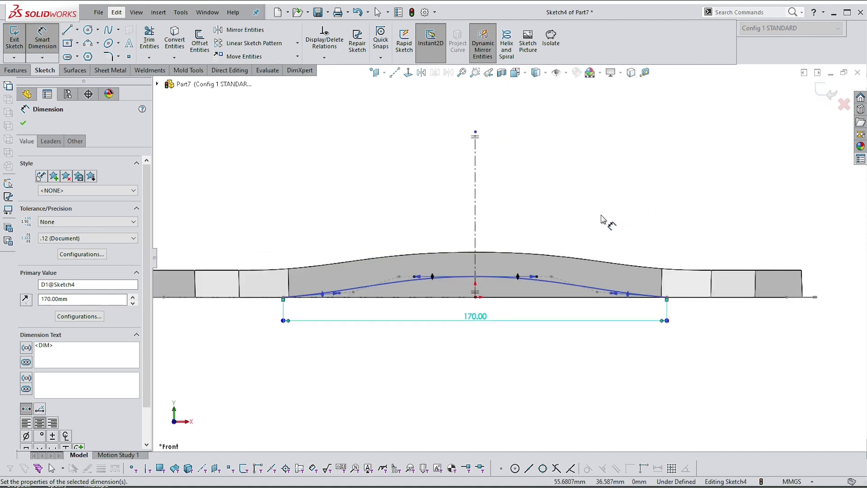
- Dimension the spline apex's height above the origin as 9 mm and exit the sketch
right_click_drag(603, 220, 610, 176)
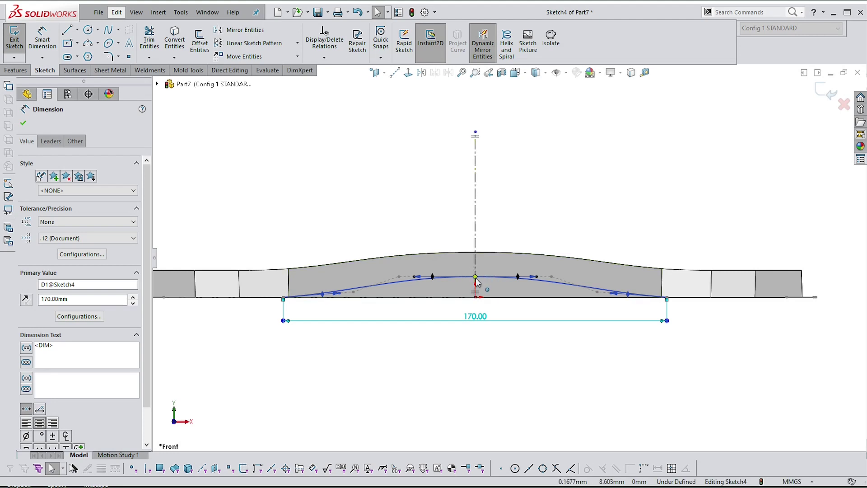
left_click(476, 277)
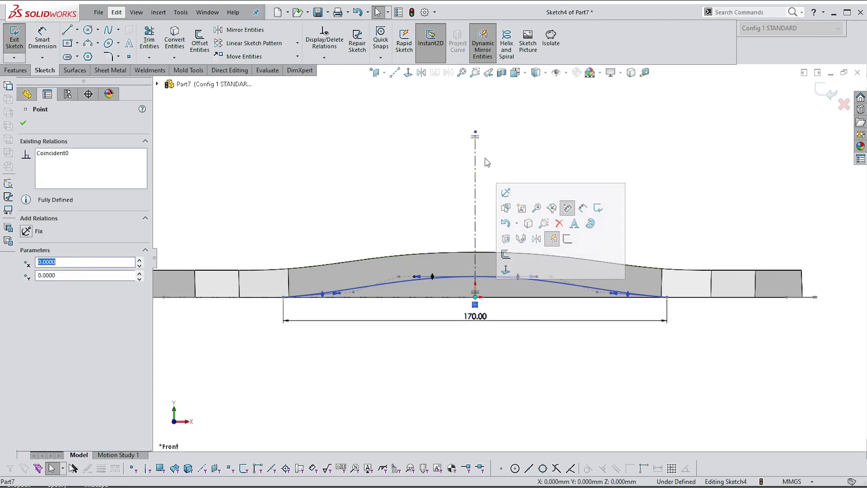
left_click(547, 169)
right_click_drag(547, 168, 543, 94)
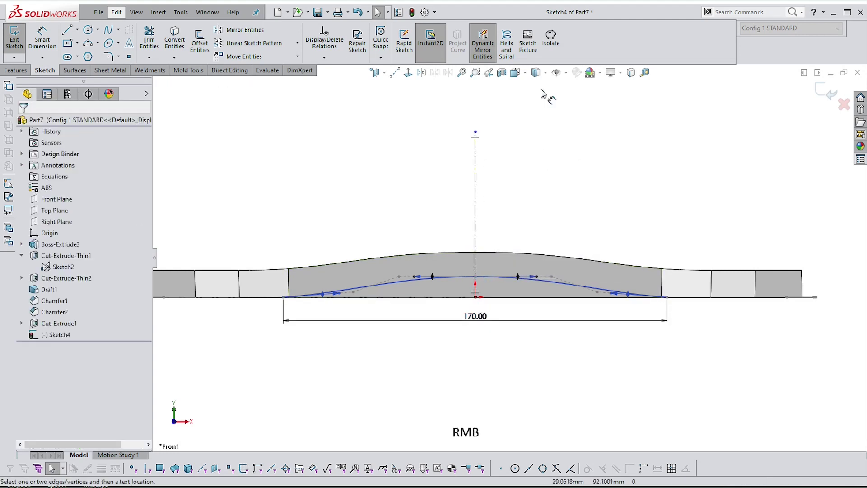
left_click(476, 277)
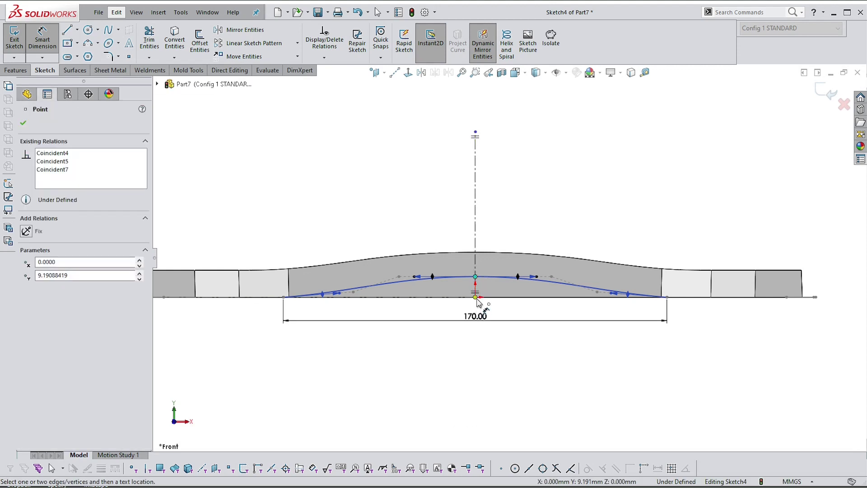
left_click(476, 297)
left_click(588, 207)
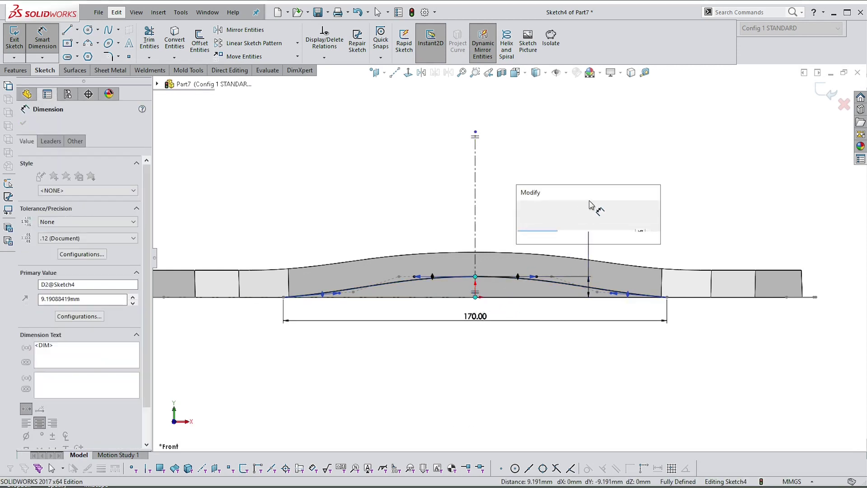
type("9")
key("Return")
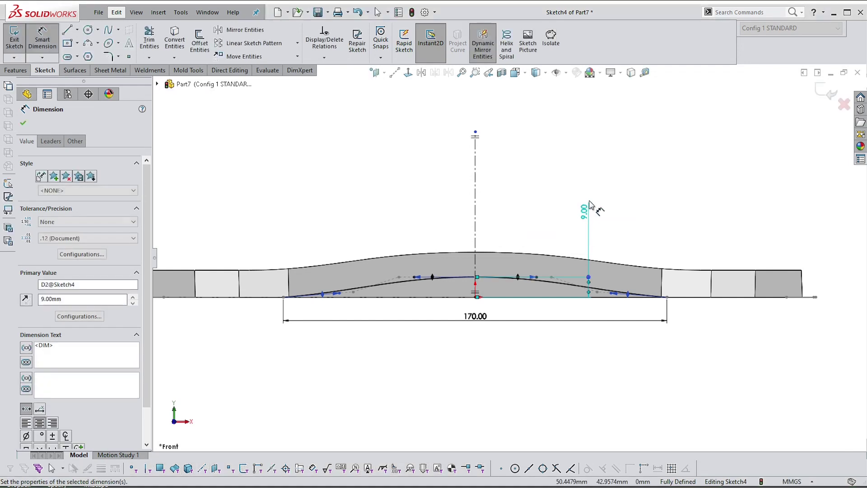
left_click(825, 95)
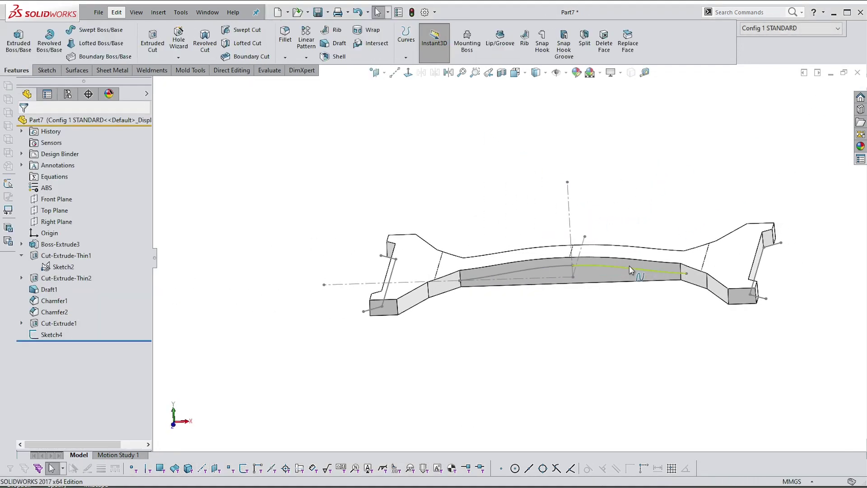
- Cut-extrude the arched spline sketch Through All - Both with the side to cut flipped
left_click(627, 266)
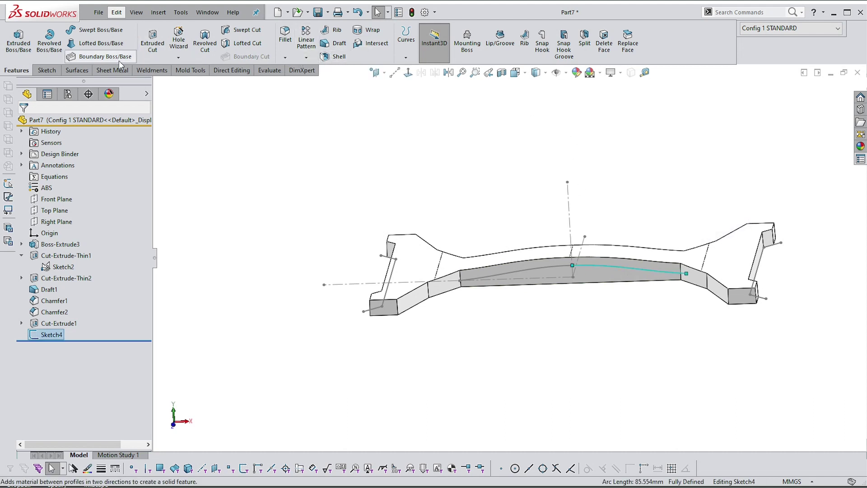
left_click(152, 41)
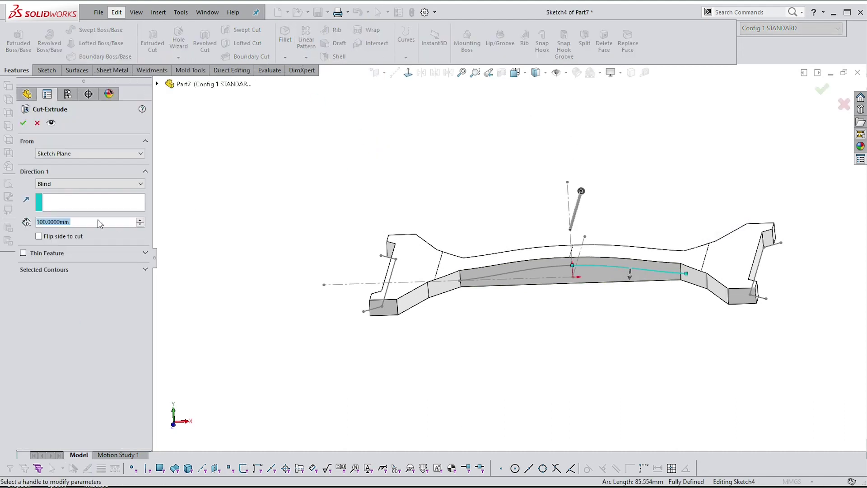
left_click(71, 183)
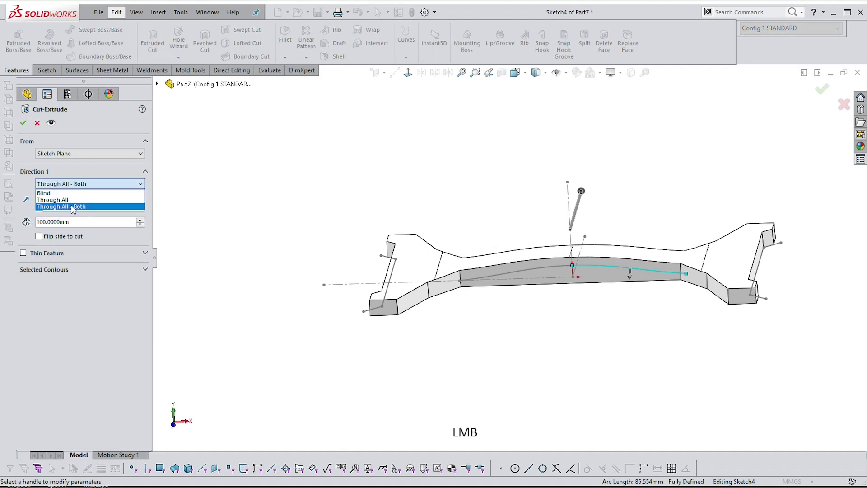
left_click(72, 207)
middle_click_drag(590, 301, 598, 299)
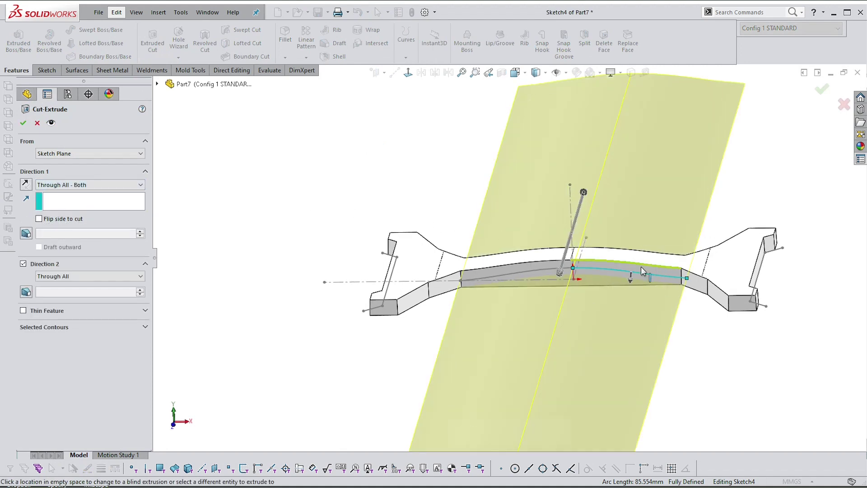
left_click(630, 281)
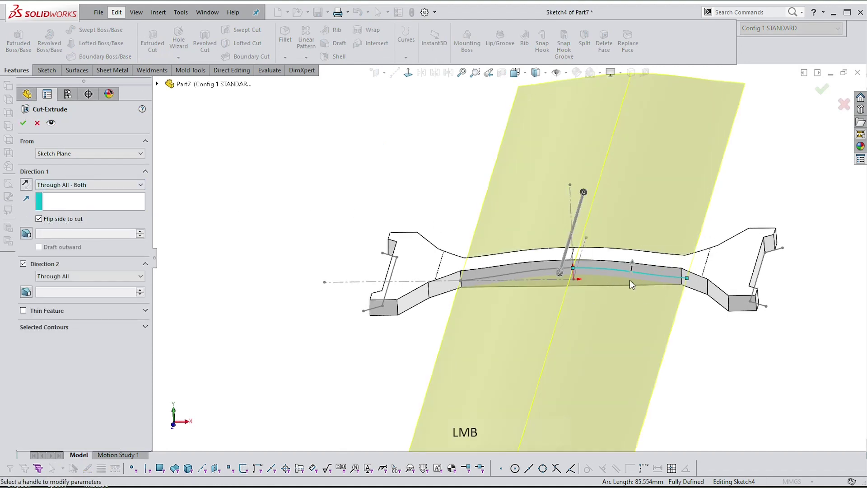
left_click(24, 122)
scroll(600, 218, "down", 3)
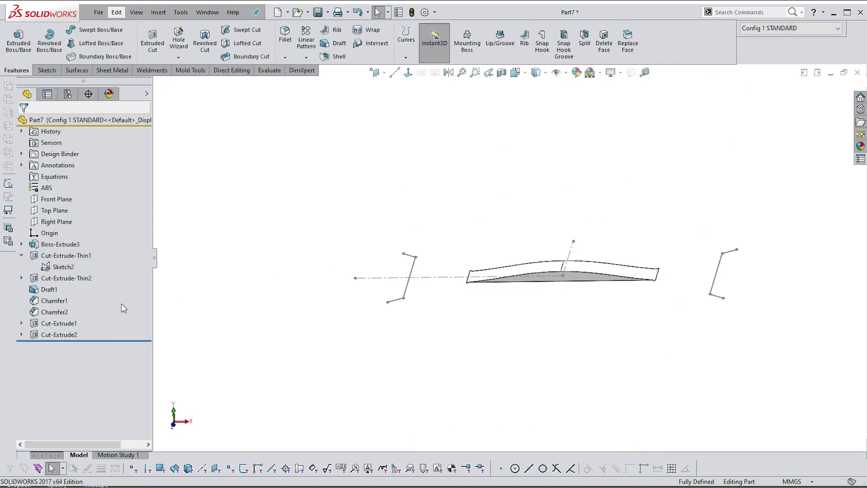
- Edit the new extruded cut to reverse its cut side, removing the material beneath the arched spline
left_click(59, 334)
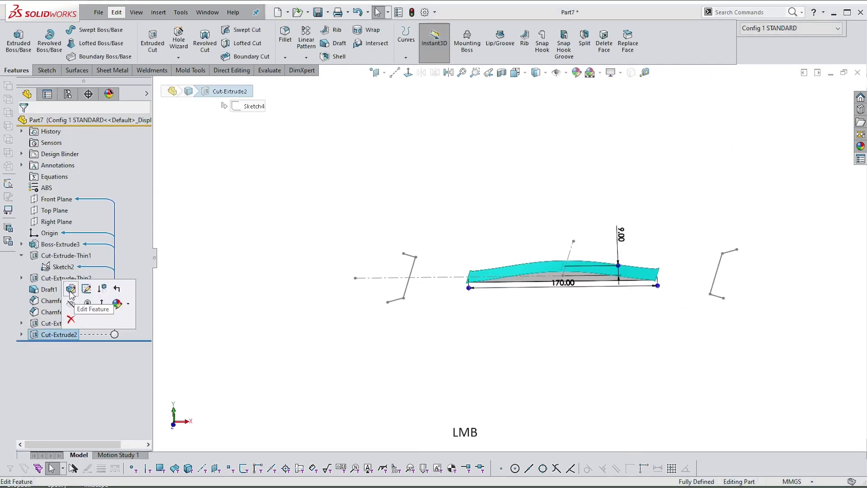
left_click(70, 291)
scroll(555, 251, "up", 2)
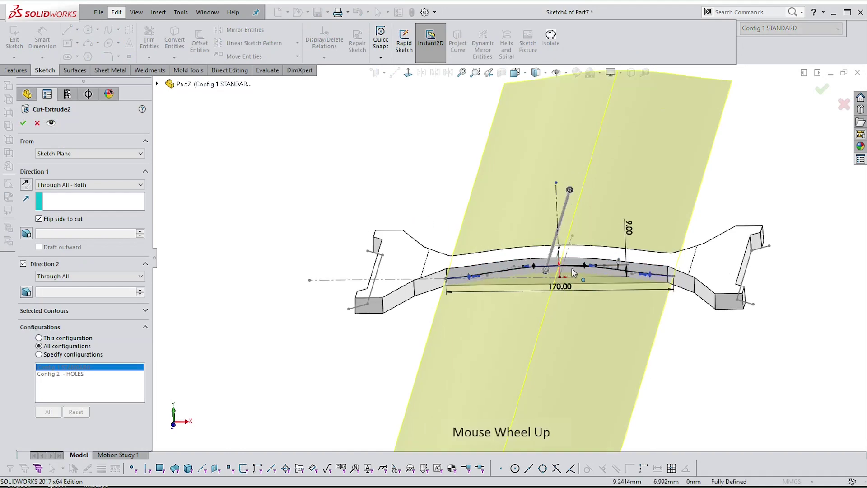
middle_click_drag(557, 255, 673, 274)
left_click(681, 271)
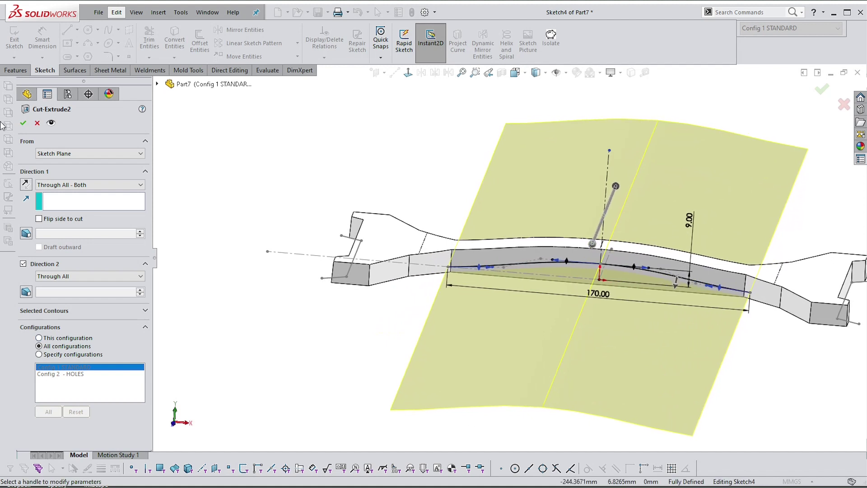
left_click(23, 123)
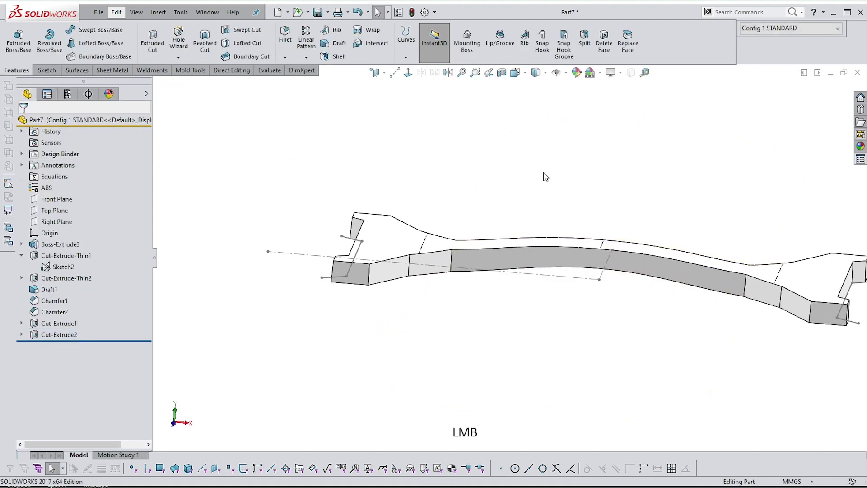
scroll(520, 278, "down", 3)
left_click_drag(549, 203, 564, 190)
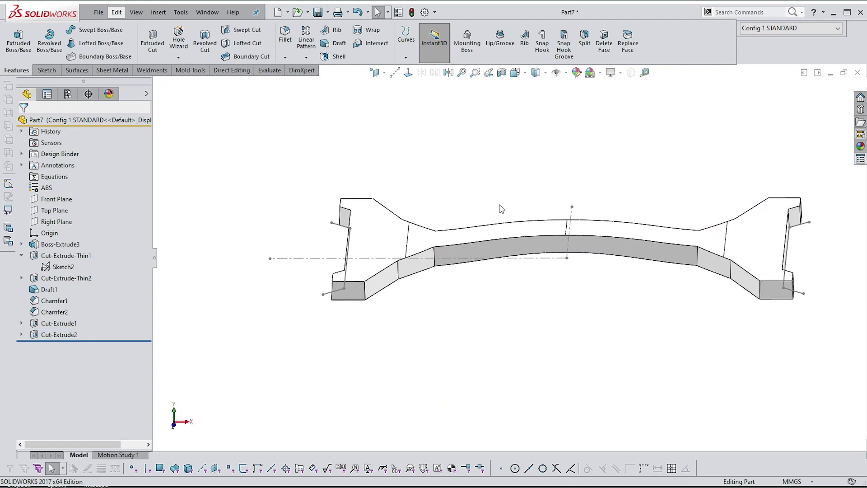
scroll(496, 186, "up", 2)
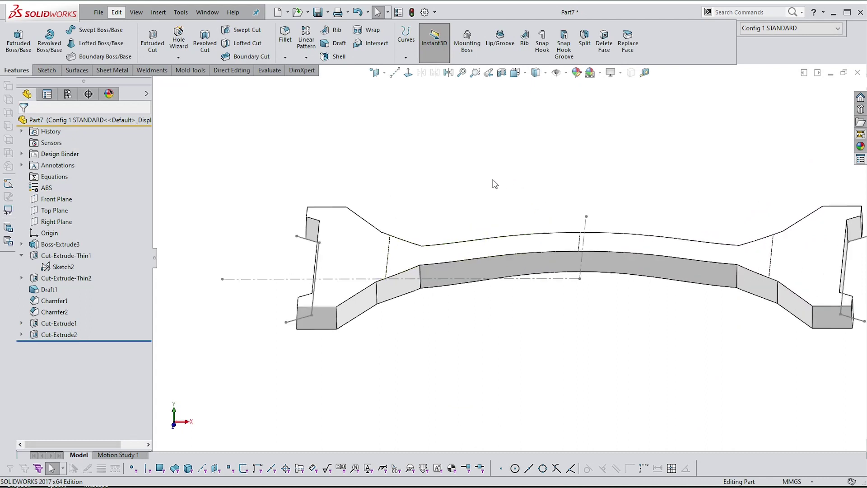
middle_click_drag(494, 183, 416, 174)
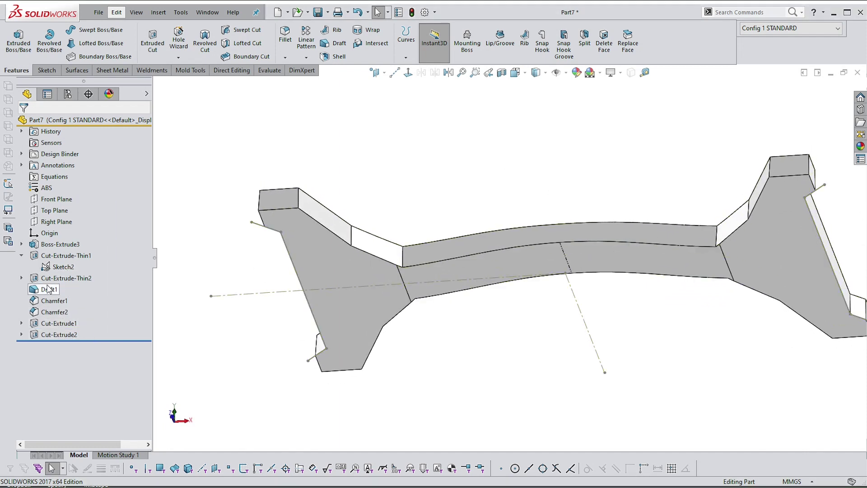
- Rename the Cut-Extrude-Thin2 feature as "Profile upper"
mouse_move(65, 279)
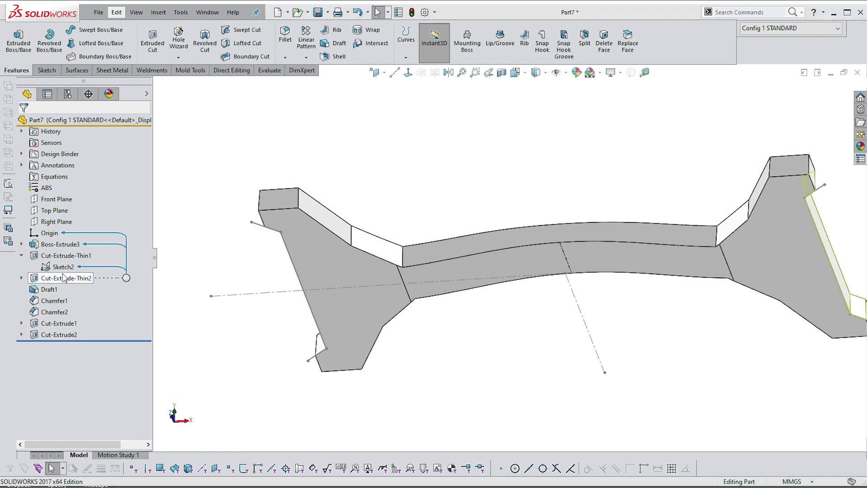
left_click(65, 278)
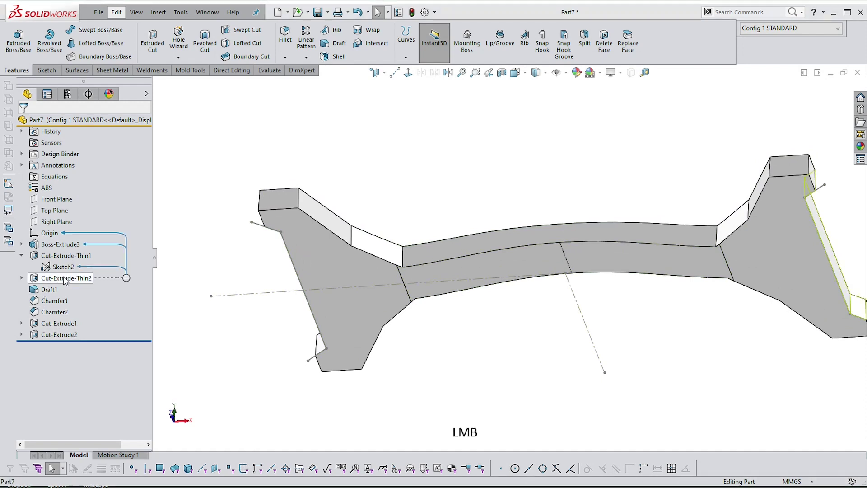
left_click(85, 279)
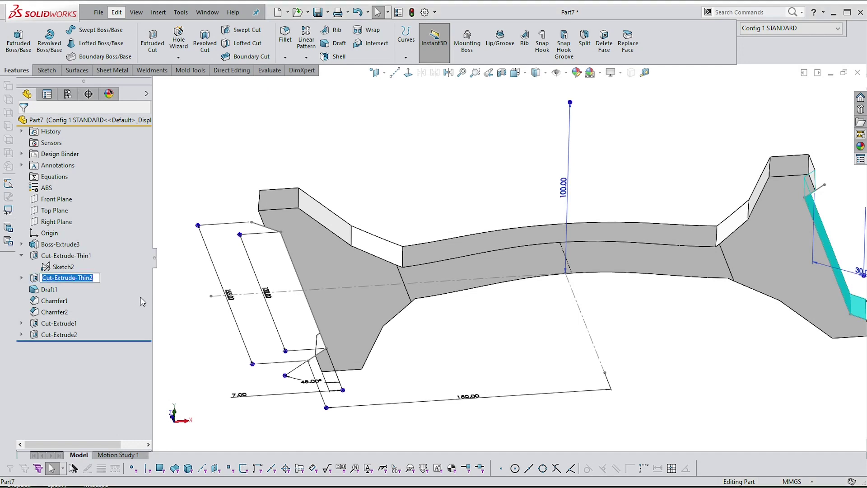
type("Profile upper")
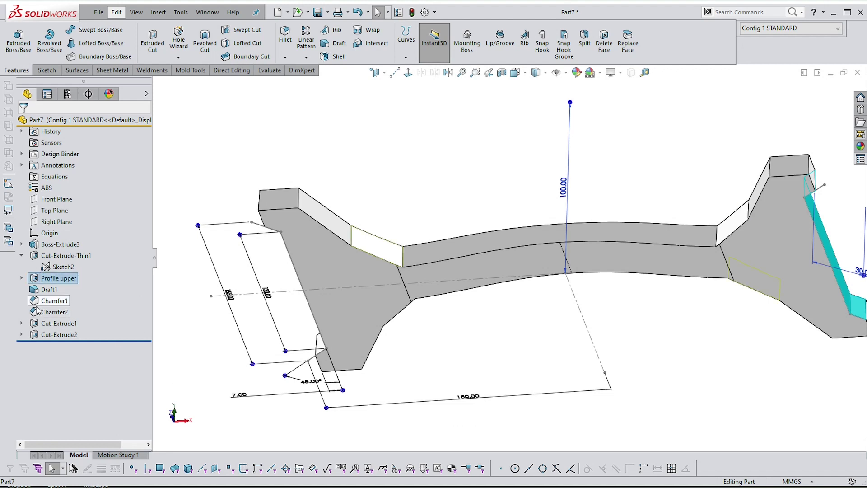
- Rename the Cut-Extrude2 feature that shapes the arched underside as "Profile lower"
left_click(74, 336)
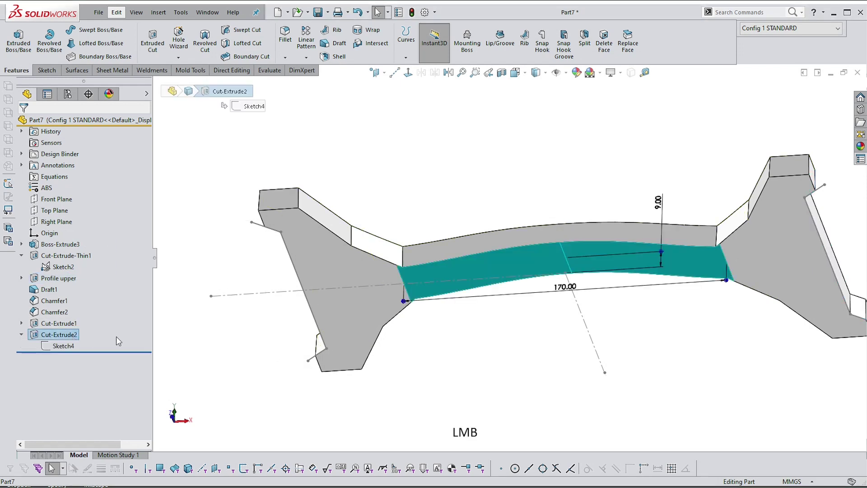
left_click(51, 335)
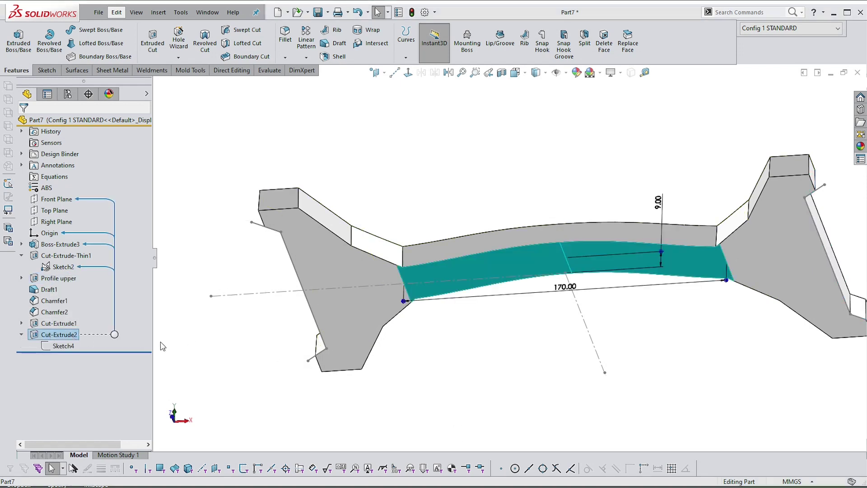
type("Profile lower")
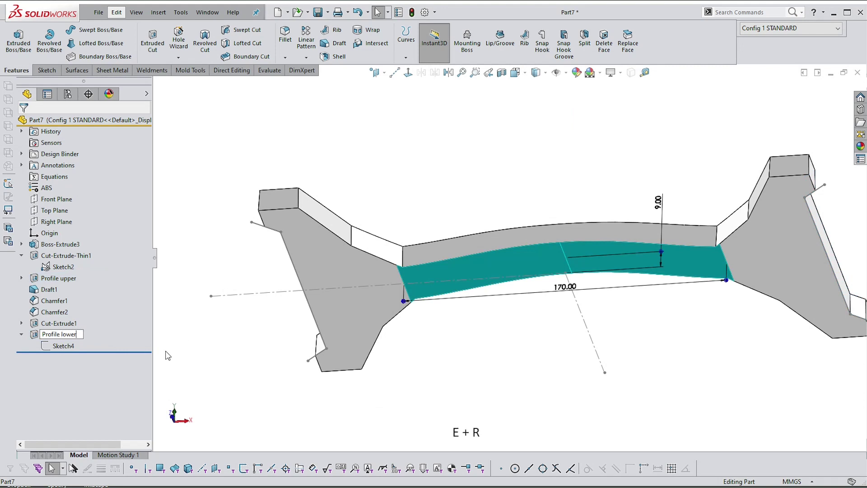
key("Return")
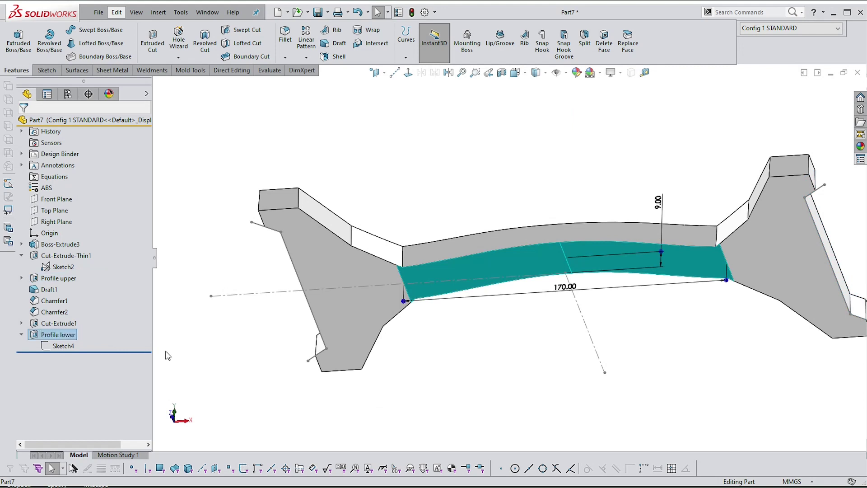
left_click(460, 345)
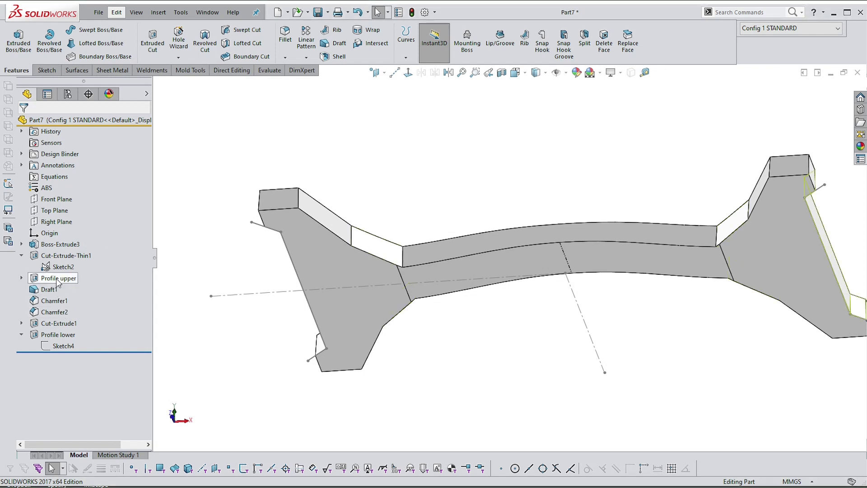
- Examine the chamfered corner face, the arched side face and the part's outer corner edges from several angles
left_click(382, 252)
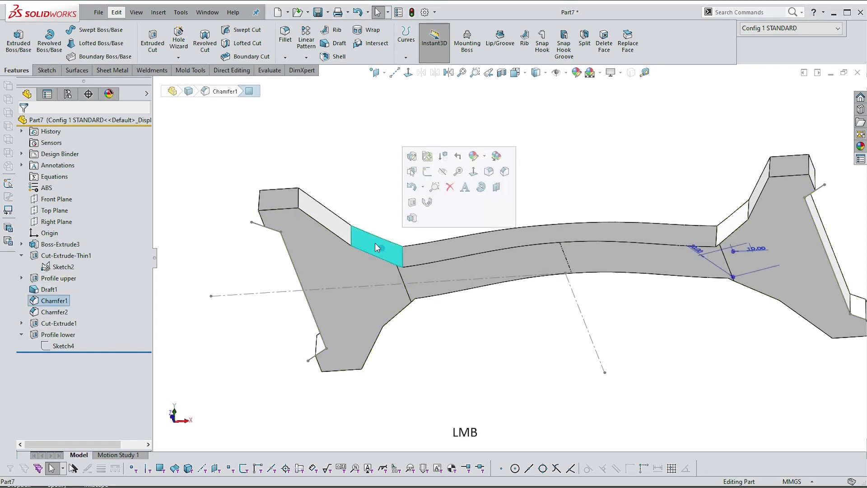
left_click(429, 200)
left_click(472, 239)
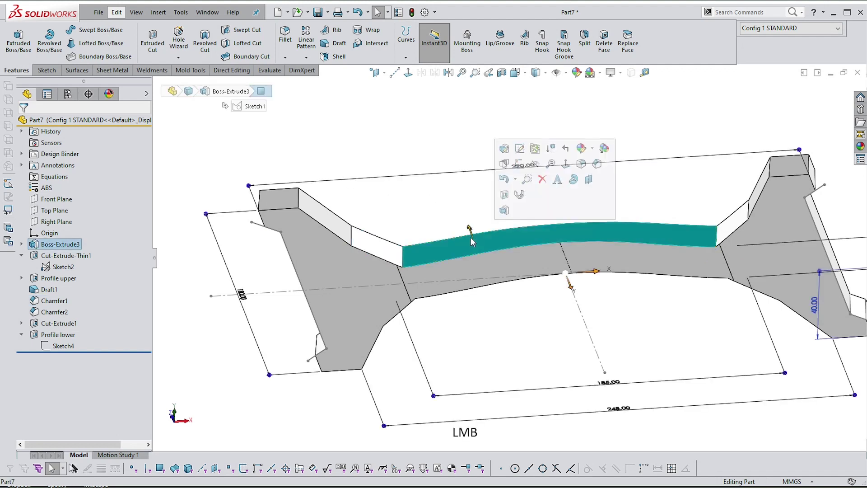
left_click(197, 364)
scroll(519, 266, "down", 4)
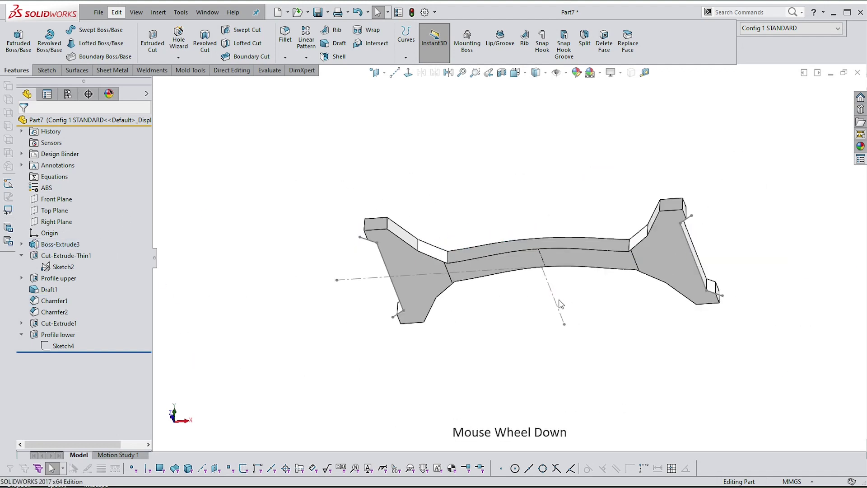
scroll(708, 245, "up", 2)
left_click(713, 229)
middle_click_drag(713, 162, 525, 253)
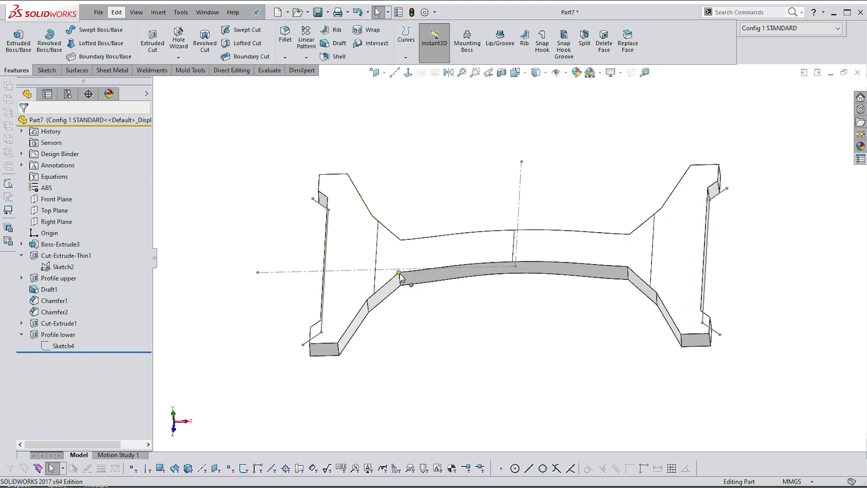
scroll(415, 283, "up", 3)
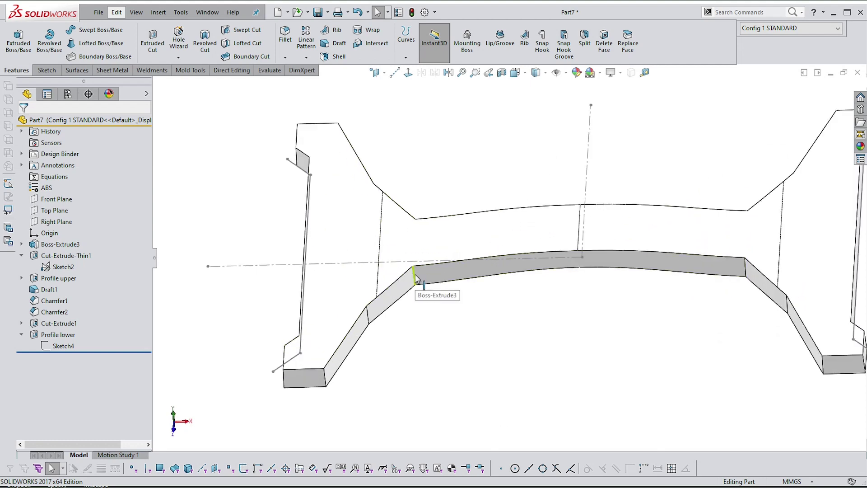
middle_click_drag(284, 378, 377, 408)
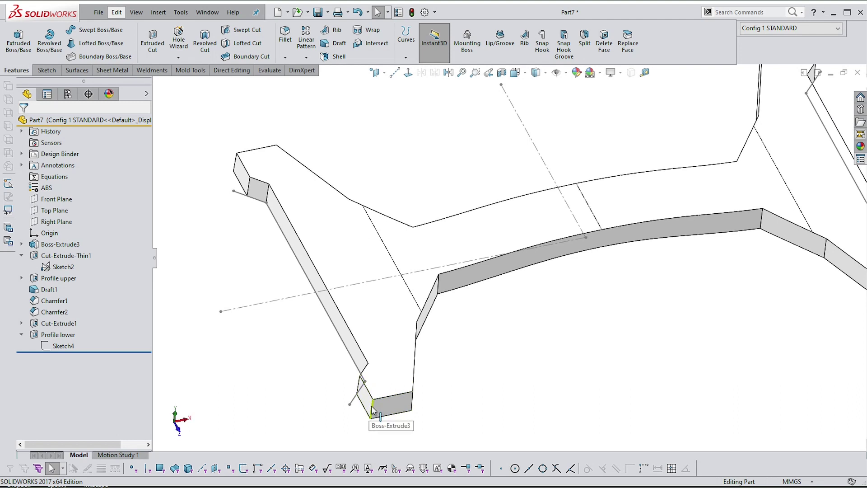
- Start a fillet on the upright outer corner edge of one arm end and set its radius to 12 mm
left_click(373, 410)
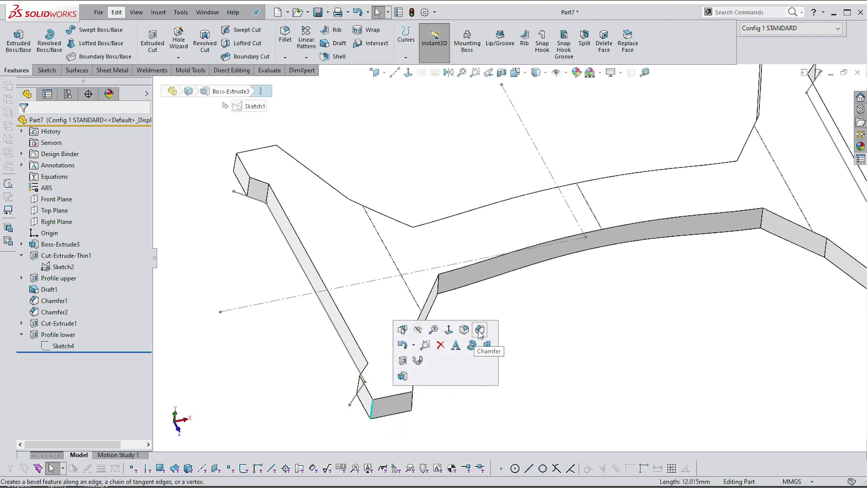
left_click(472, 334)
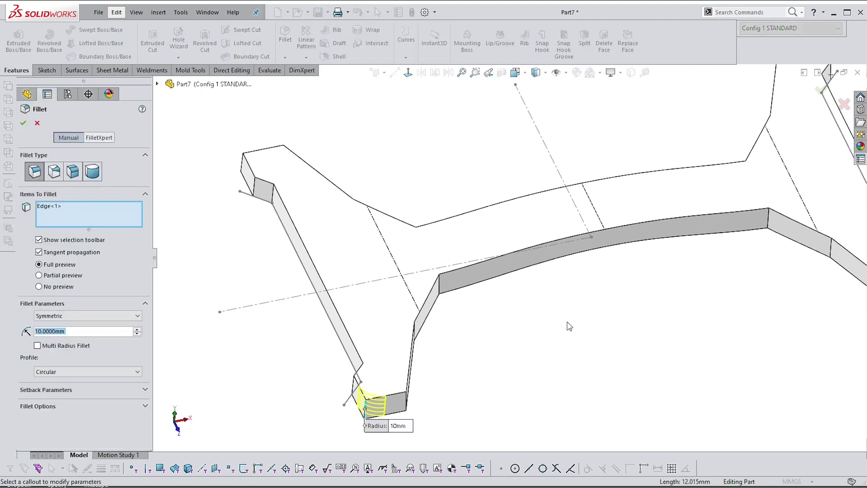
middle_click_drag(568, 324, 498, 348)
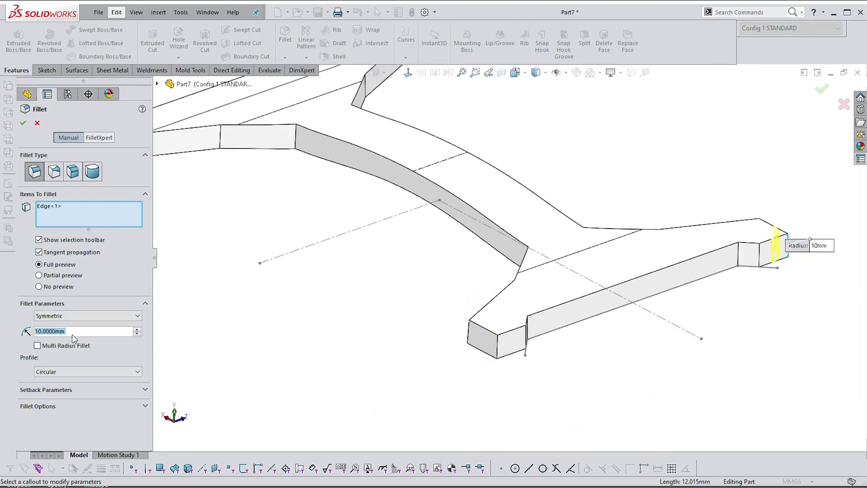
type("12")
key("Return")
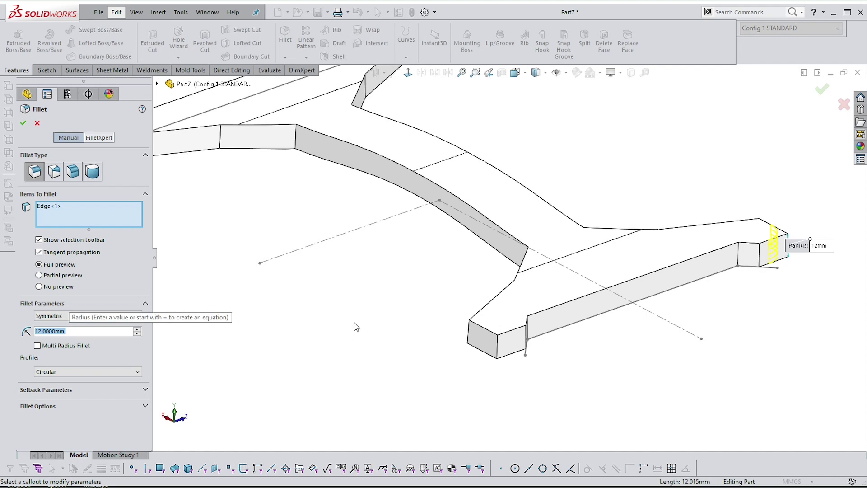
- Add a second upright corner edge and all edges connected to the start virtual face, and try to apply the 12 mm fillet
left_click(498, 348)
middle_click_drag(498, 347, 554, 330)
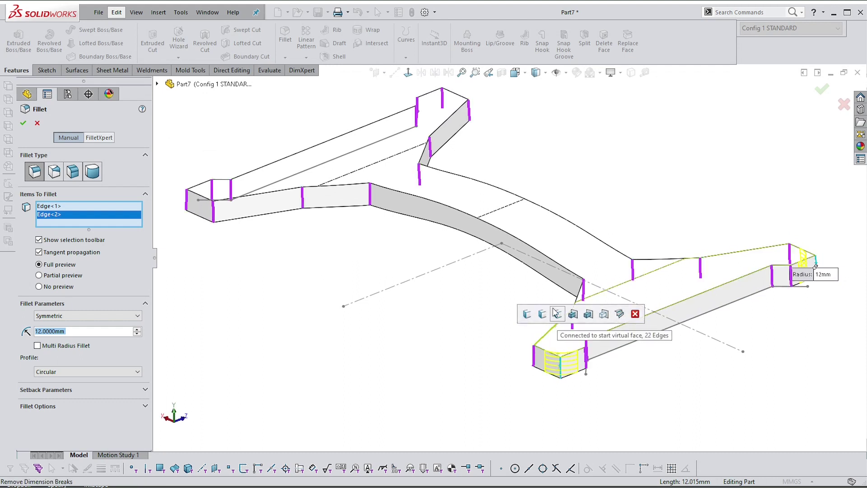
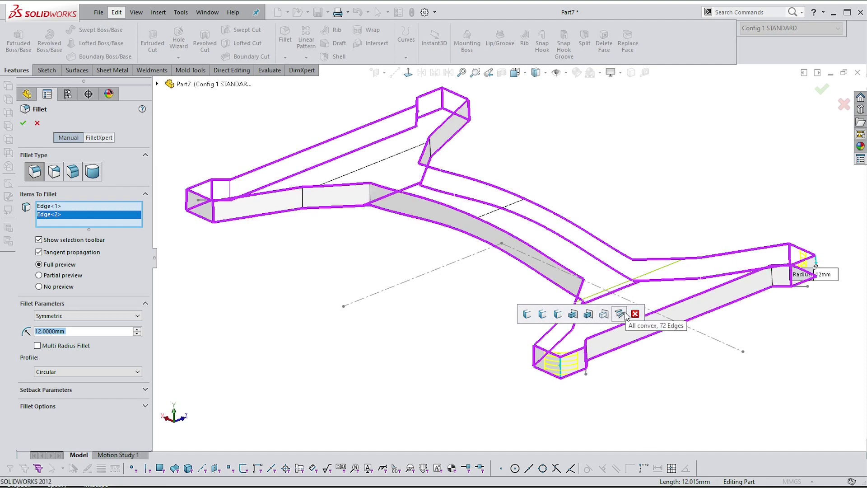
left_click(557, 314)
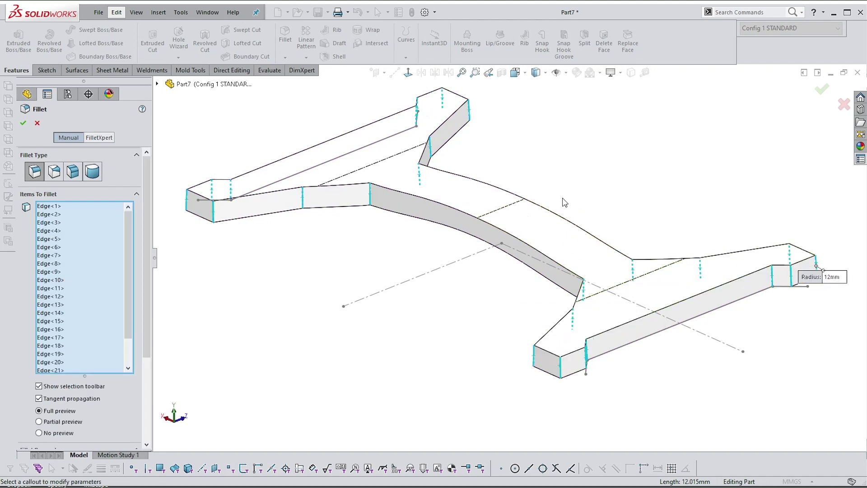
left_click(23, 123)
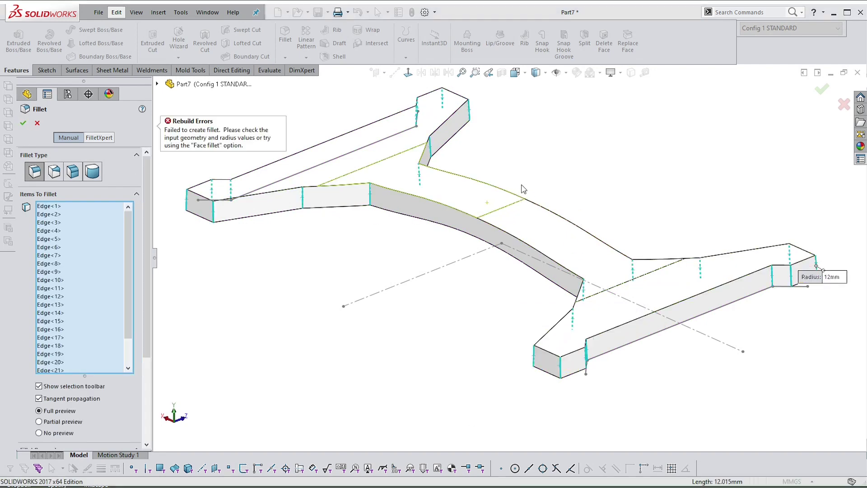
- Set the fillet radius to 10 mm for all selected upright corner edges and apply the fillet
middle_click_drag(526, 274, 598, 278)
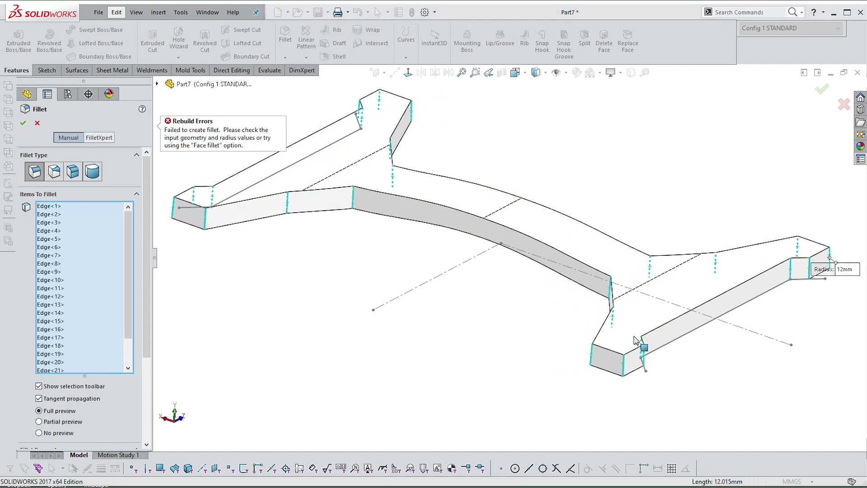
middle_click_drag(559, 339, 485, 335)
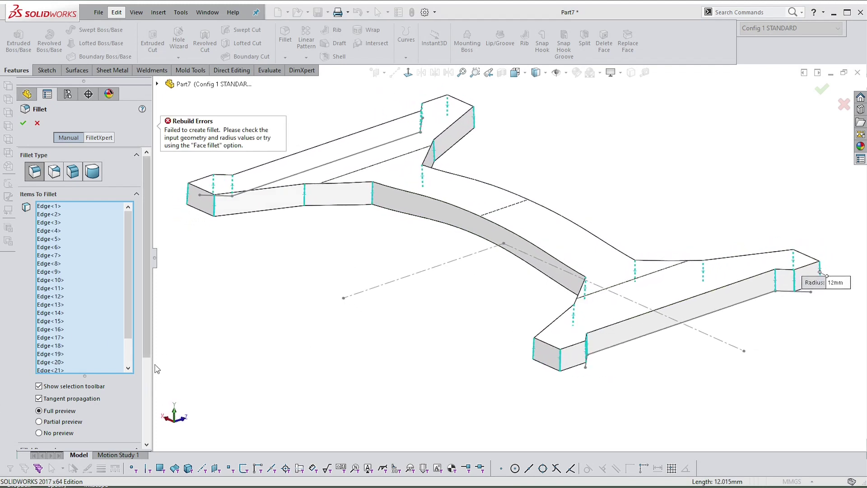
scroll(152, 359, "down", 3)
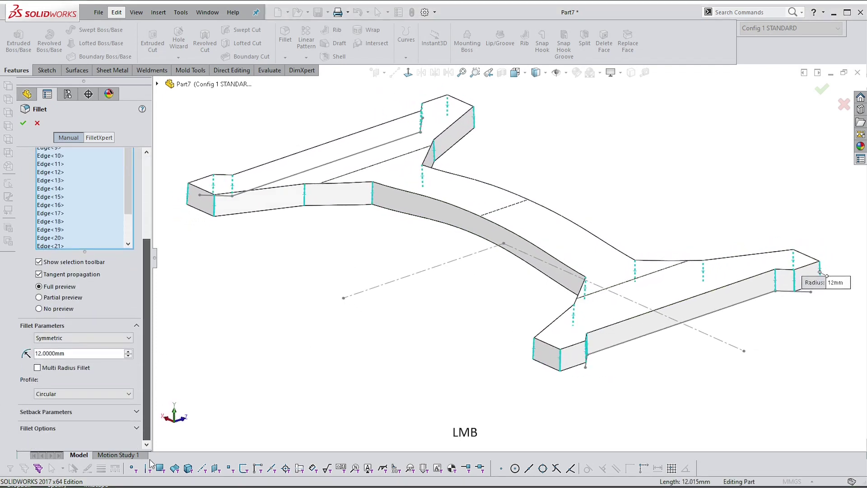
left_click(39, 353)
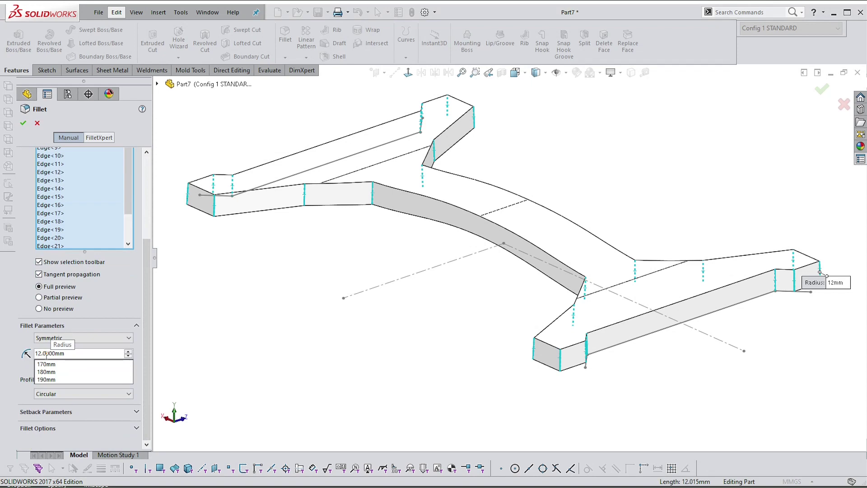
key("Return")
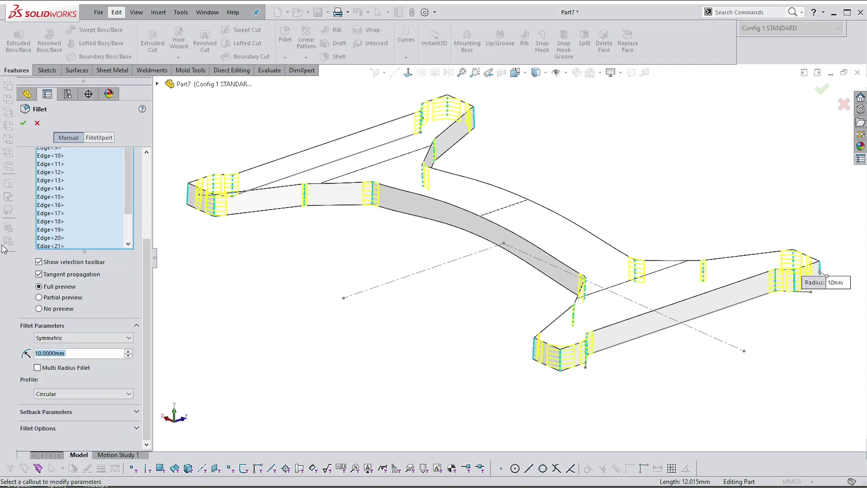
left_click(23, 123)
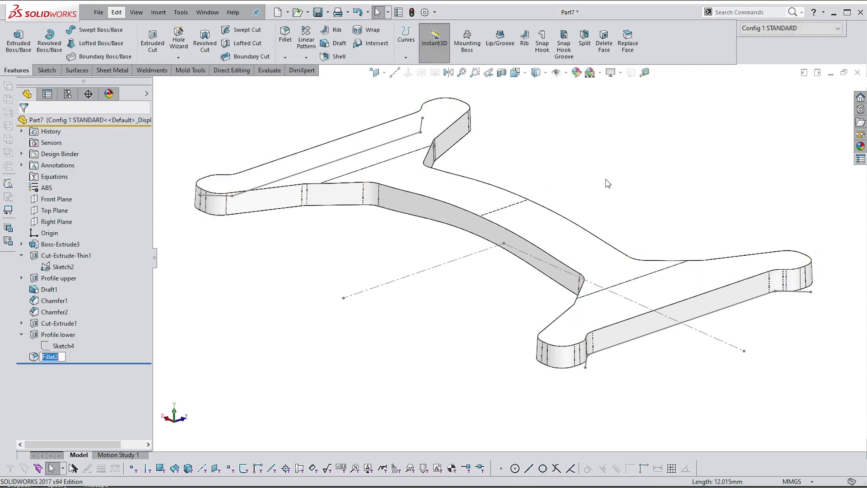
- Examine the rounded arm ends, the arched side face and the sloped end face of the filleted part from several angles
left_click(621, 226)
scroll(670, 231, "down", 2)
middle_click_drag(669, 231, 393, 293)
left_click(393, 294)
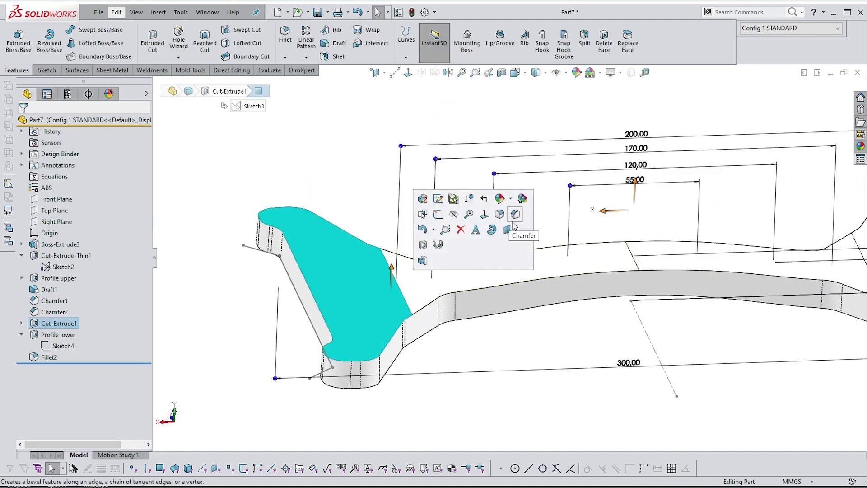
scroll(514, 223, "up", 2)
middle_click_drag(515, 222, 634, 129)
left_click(635, 129)
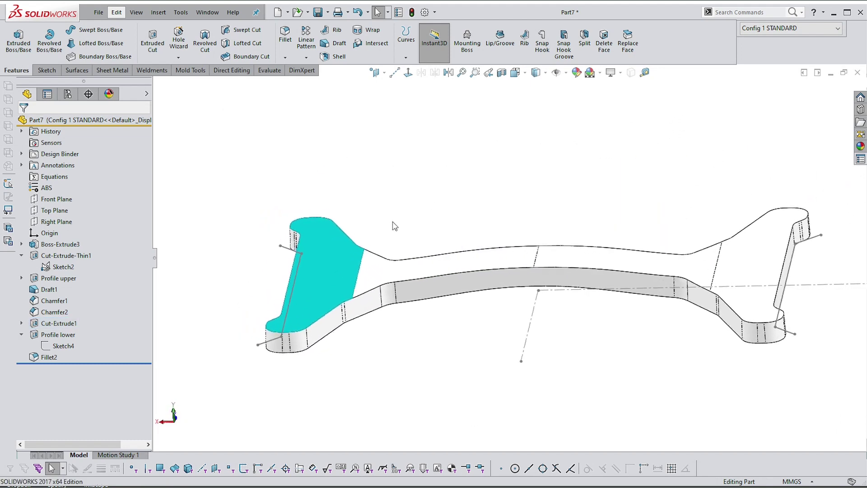
left_click(400, 206)
middle_click_drag(326, 206, 314, 190)
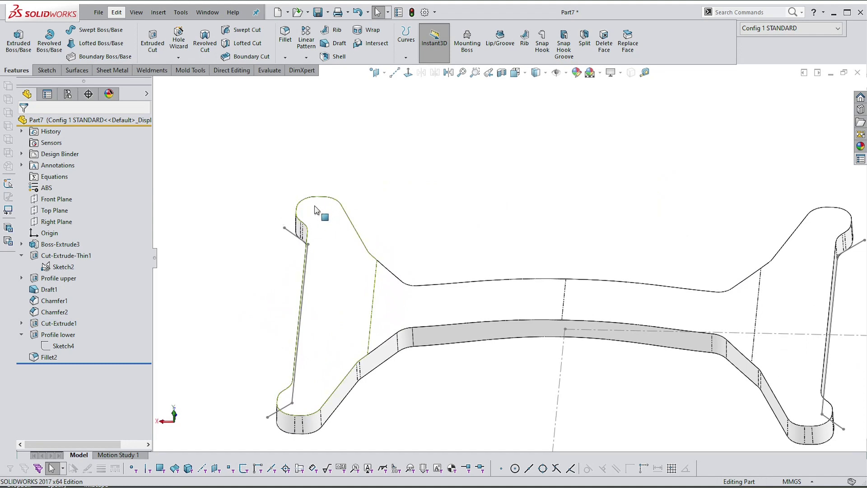
- Start a new sketch on the Top Plane
left_click(58, 210)
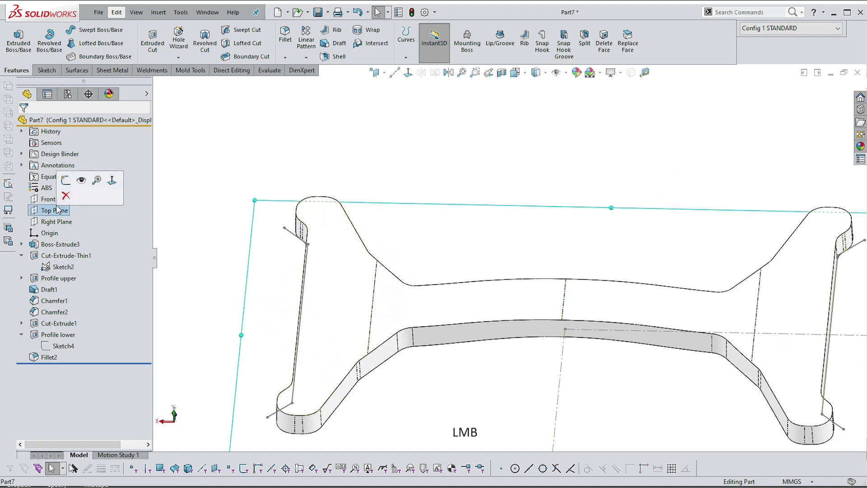
left_click(66, 179)
scroll(605, 186, "down", 2)
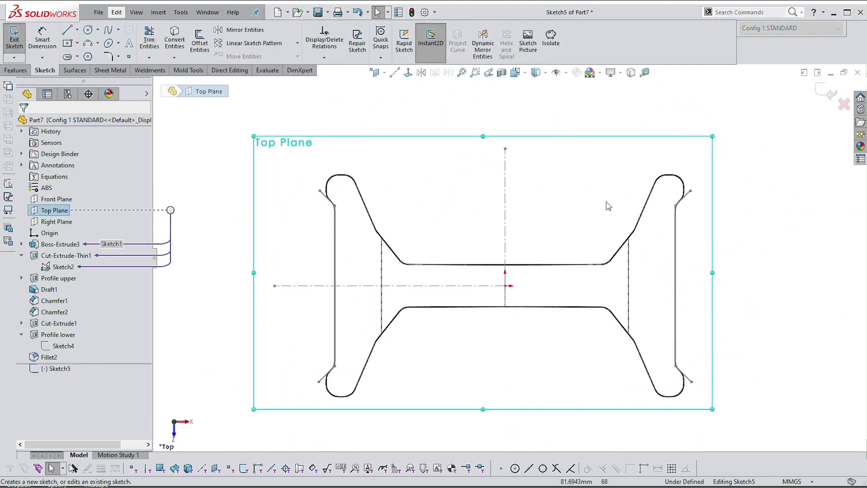
scroll(732, 230, "up", 2)
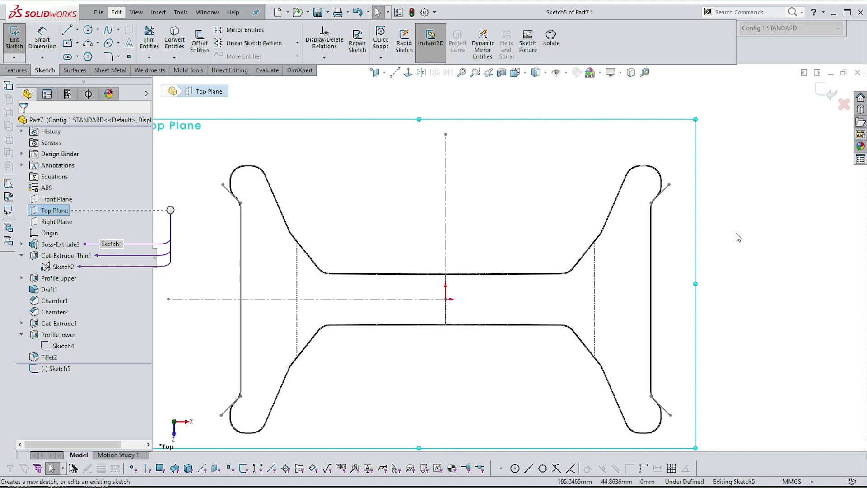
right_click(795, 242)
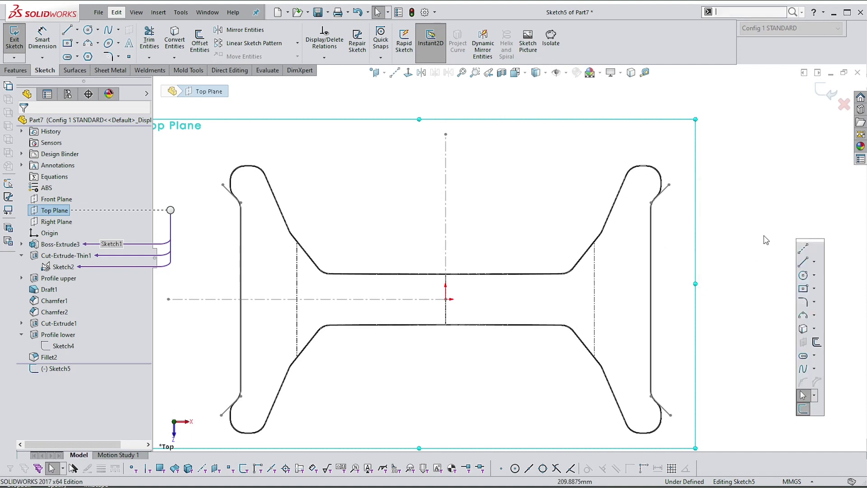
key("Escape")
left_click(394, 72)
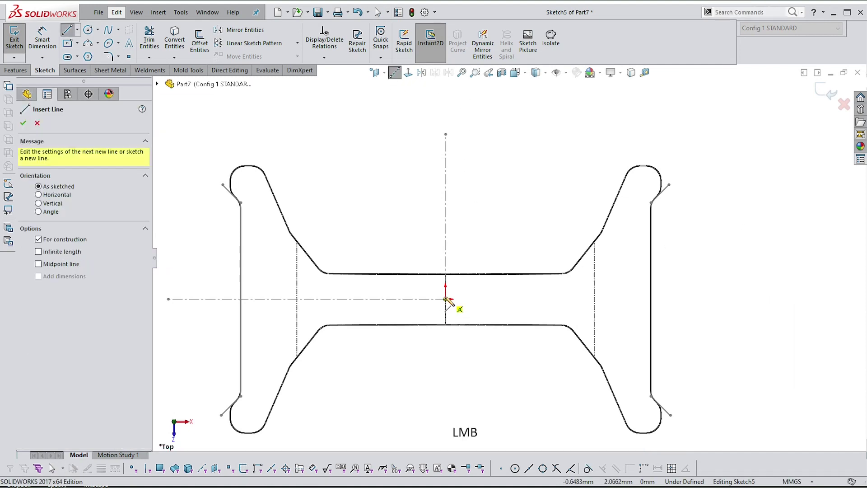
key("Escape")
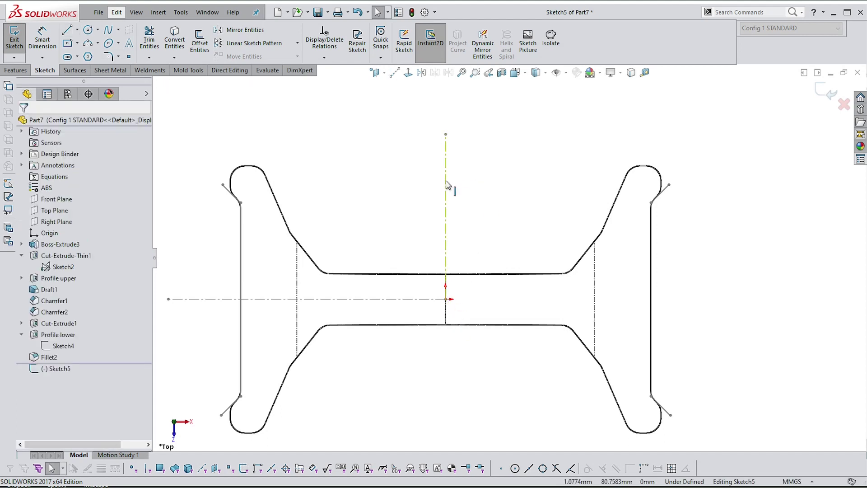
- Convert the existing vertical centerline from Sketch2 into the new sketch and make it construction geometry
left_click(445, 184)
left_click(630, 74)
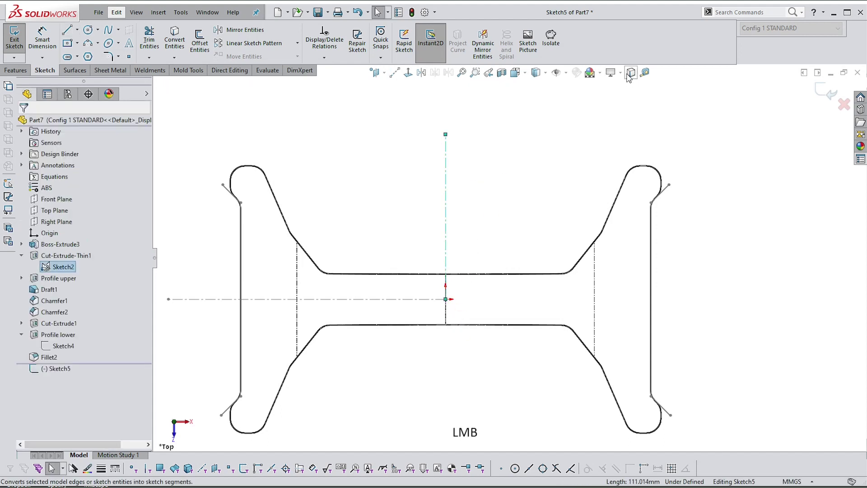
left_click(447, 184)
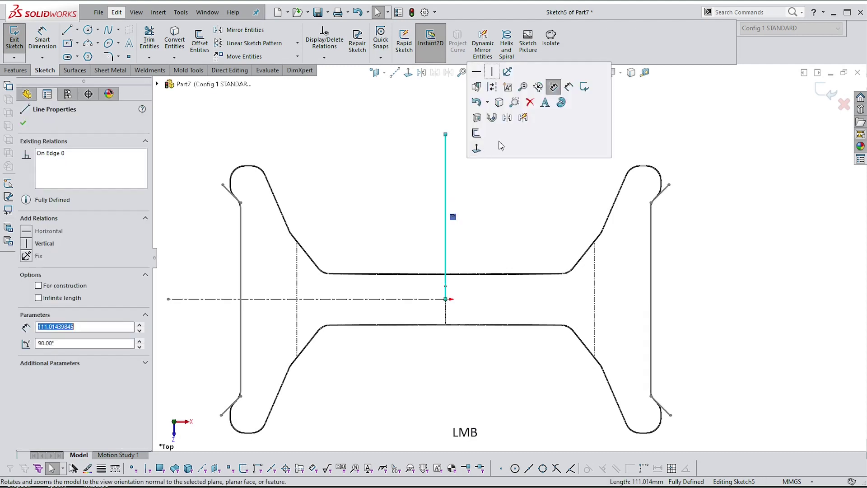
left_click(492, 87)
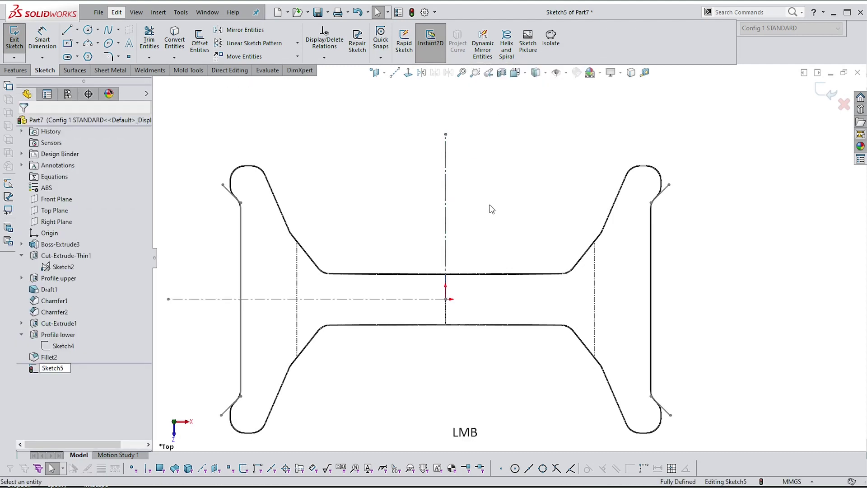
- Convert the existing horizontal centerline from Sketch2 into the new sketch and make it construction geometry
left_click(400, 300)
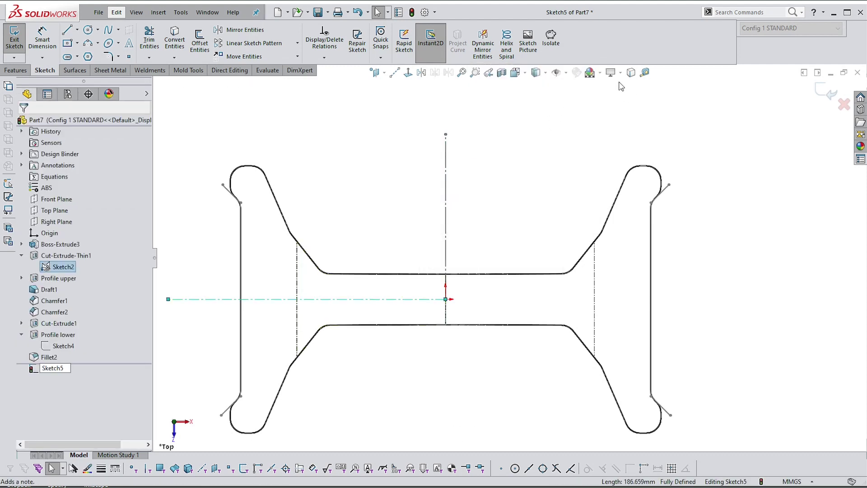
left_click(631, 73)
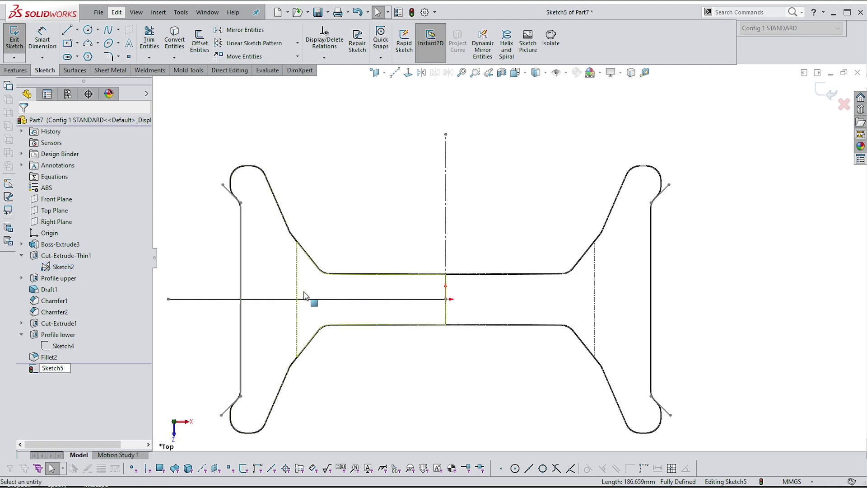
left_click(329, 299)
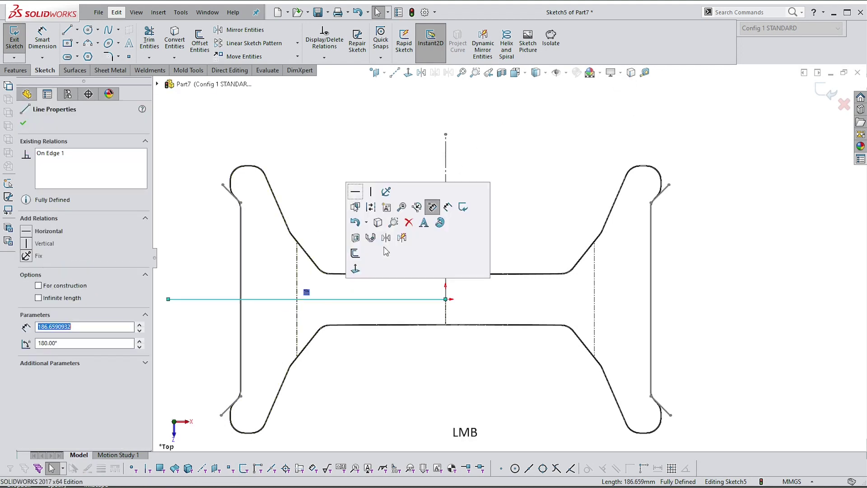
left_click(356, 223)
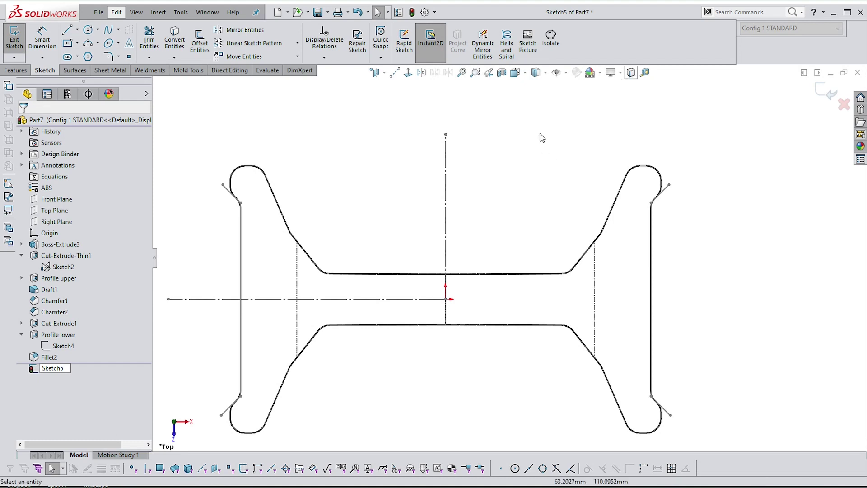
- Turn on Dynamic Mirror Entities about the converted vertical centerline
left_click(447, 246)
scroll(470, 217, "down", 4)
scroll(504, 212, "down", 1)
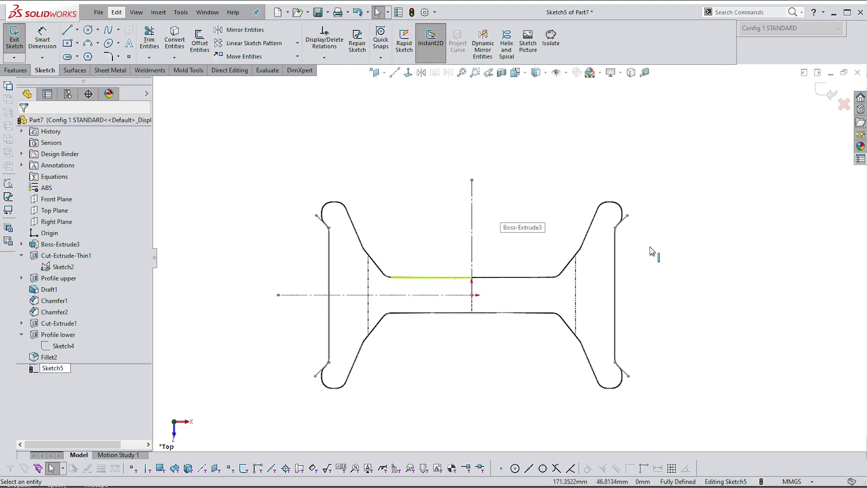
left_click(470, 219)
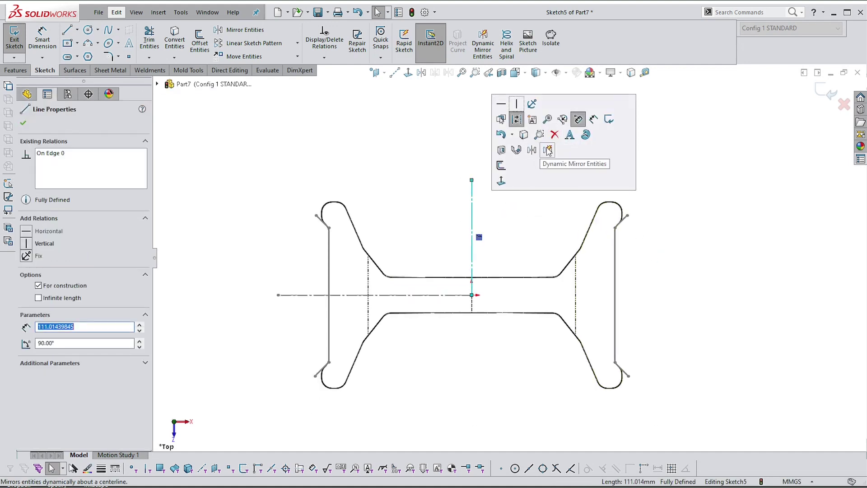
left_click(548, 150)
- Sketch a 12 mm diameter circle inside the rounded end of the upper-left arm
scroll(374, 194, "up", 3)
right_click(486, 192)
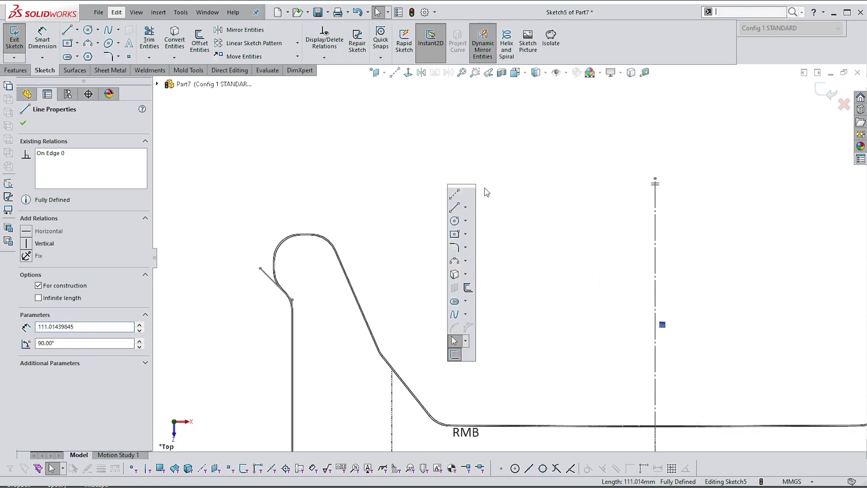
left_click(454, 221)
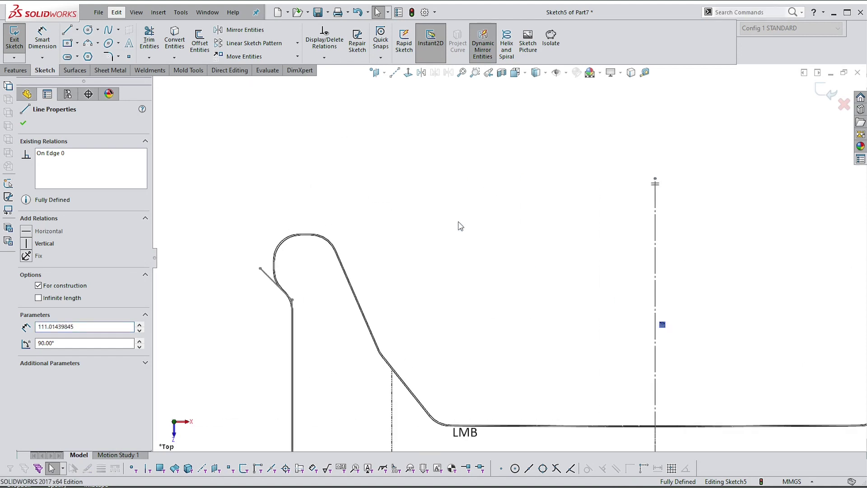
scroll(329, 267, "up", 3)
left_click(367, 248)
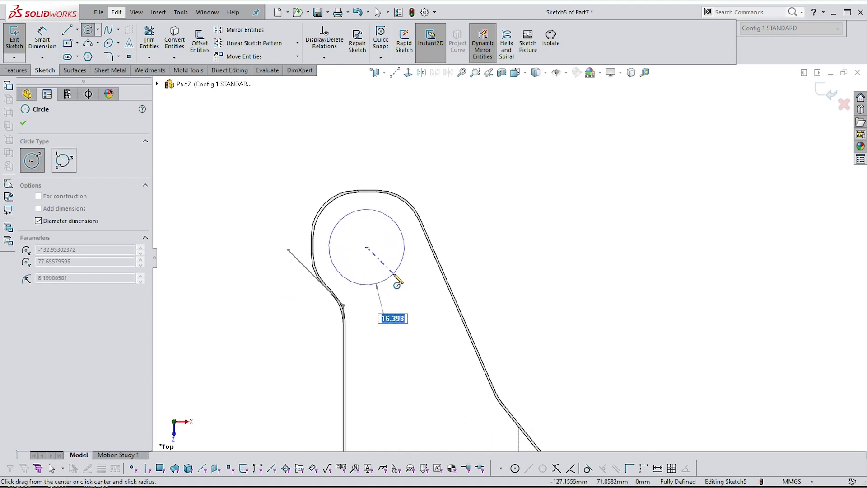
key("Return")
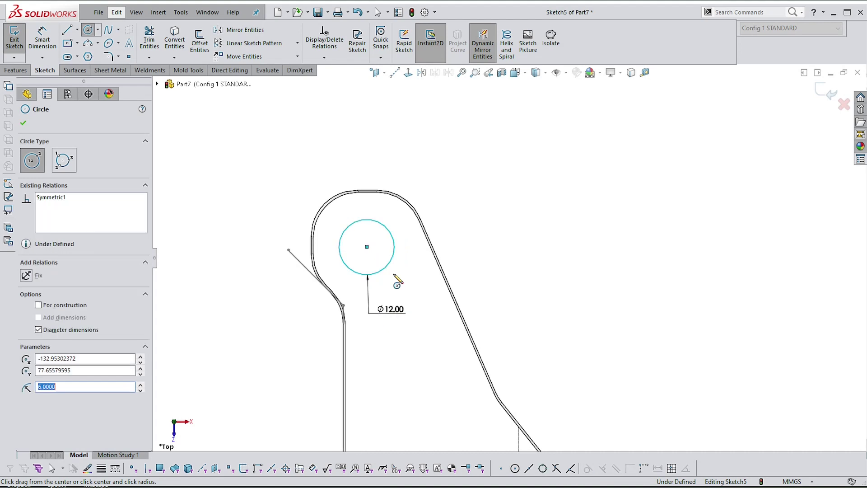
key("Escape")
- Dimension the circle's centre 12 mm below the top edge of the arm end
right_click_drag(479, 213, 484, 132)
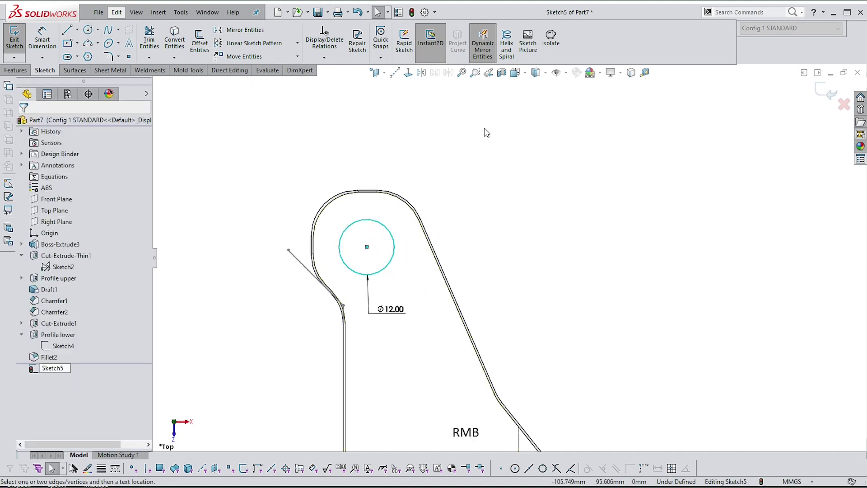
key("Escape")
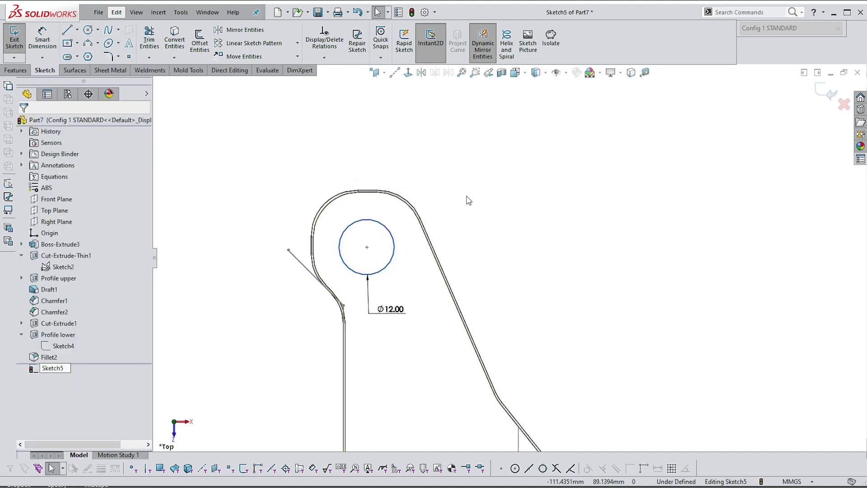
right_click_drag(466, 197, 457, 107)
left_click(366, 247)
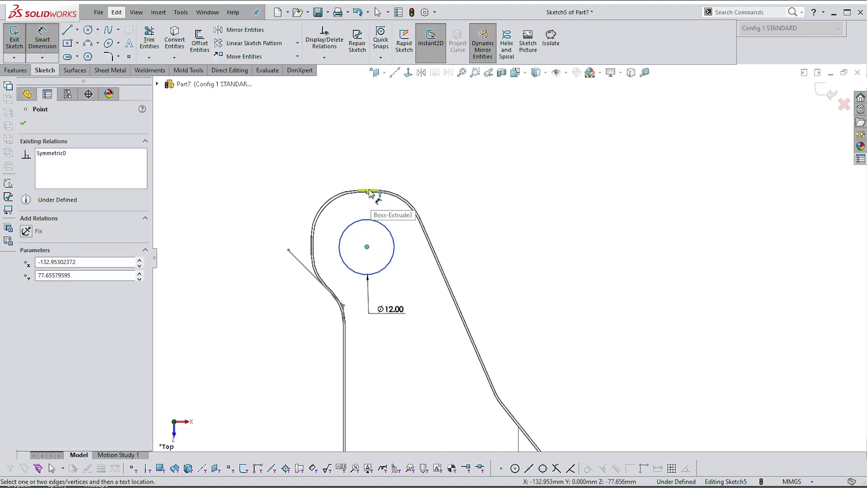
left_click(369, 191)
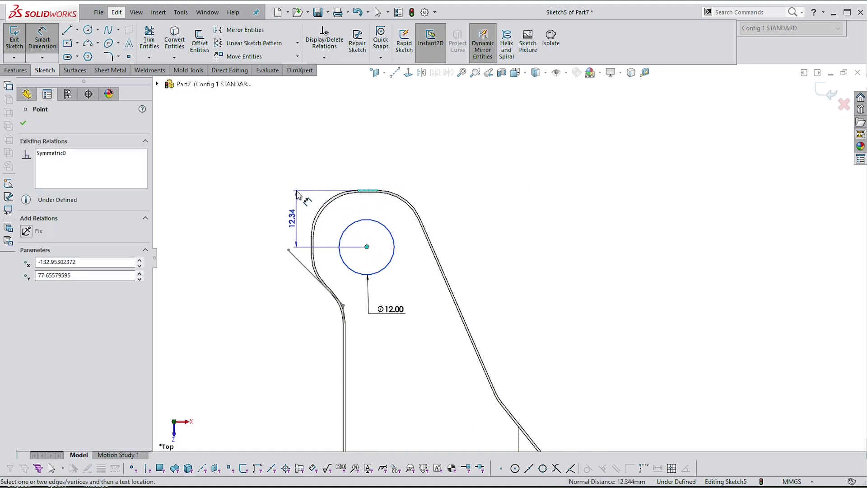
left_click(292, 205)
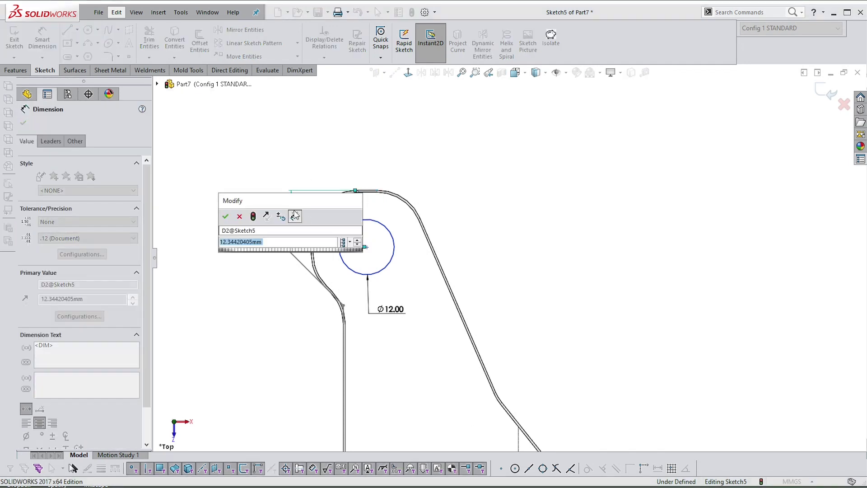
type("12")
key("Return")
key("Escape")
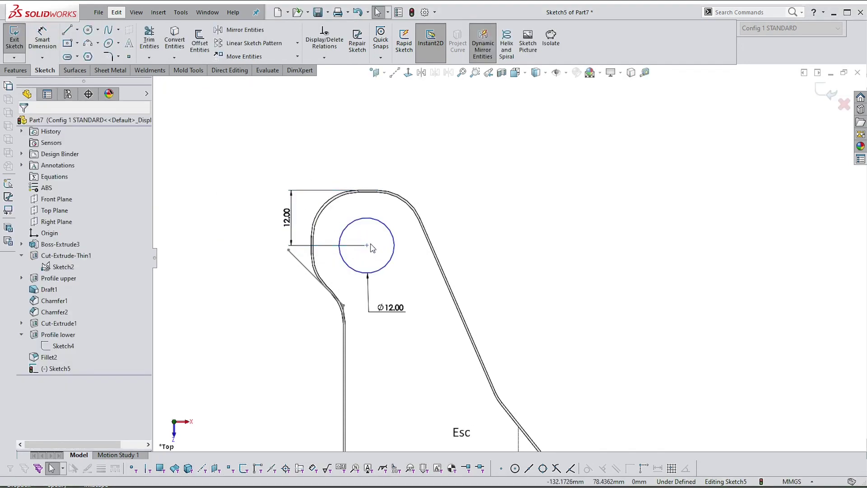
- Dimension the circle's centre 12 mm horizontally from the outer side edge of the arm end
right_click_drag(477, 188, 485, 76)
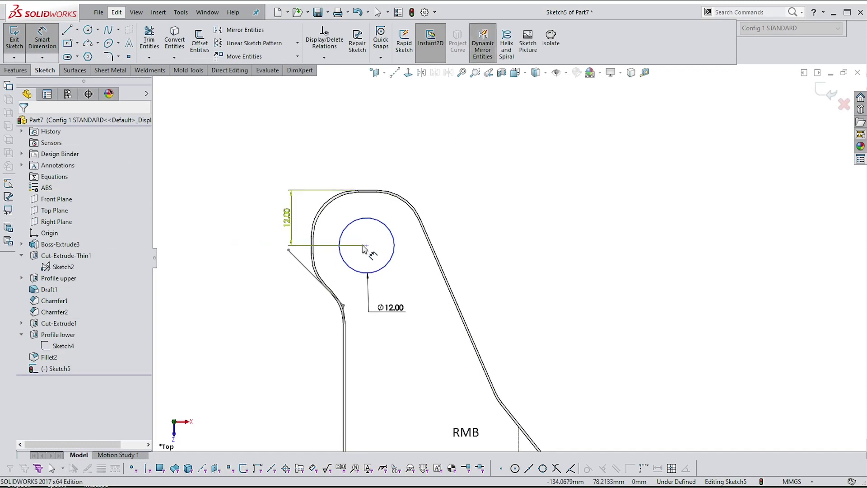
left_click(366, 245)
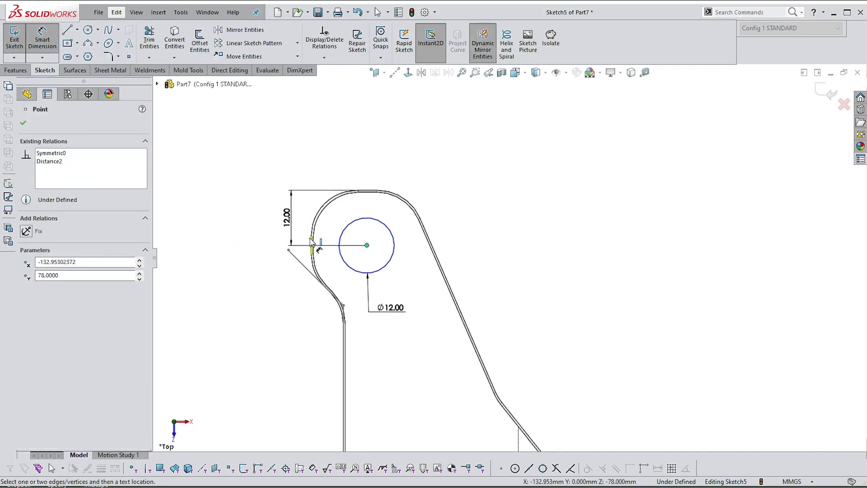
left_click(311, 245)
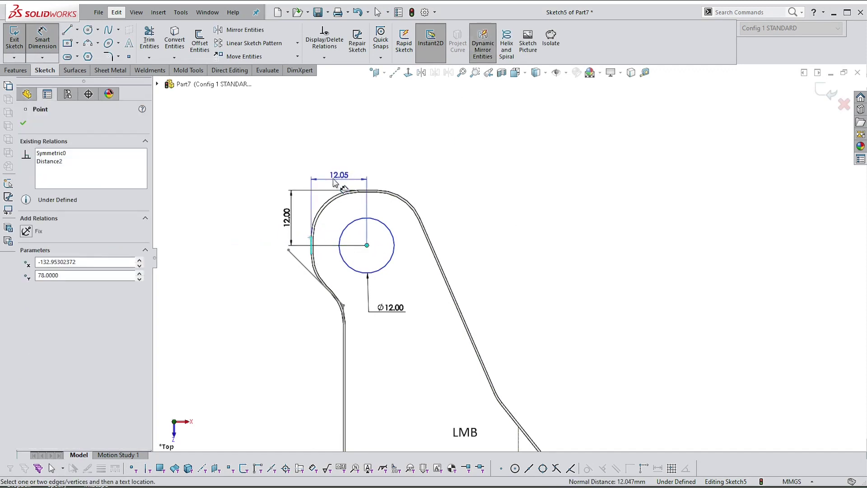
left_click(354, 147)
type("12.00mm")
key("Return")
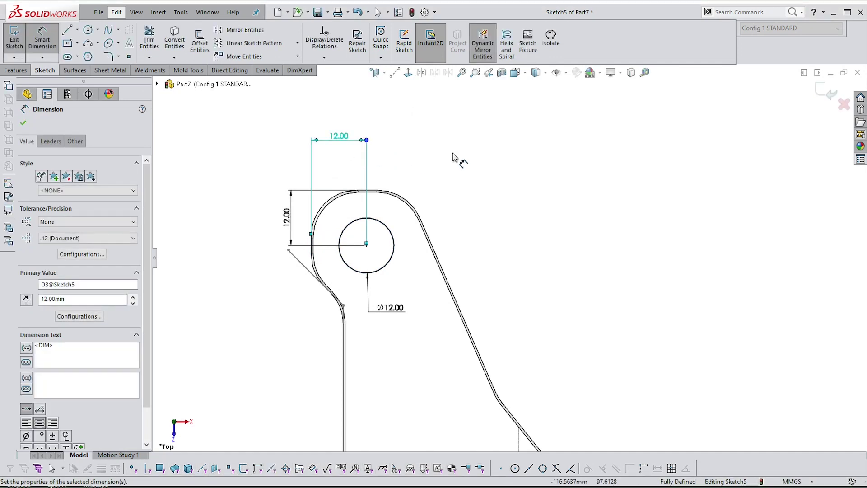
- Mirror both upper arm-end circles about the horizontal centerline, keeping the originals
scroll(452, 167, "down", 2)
scroll(513, 226, "down", 5)
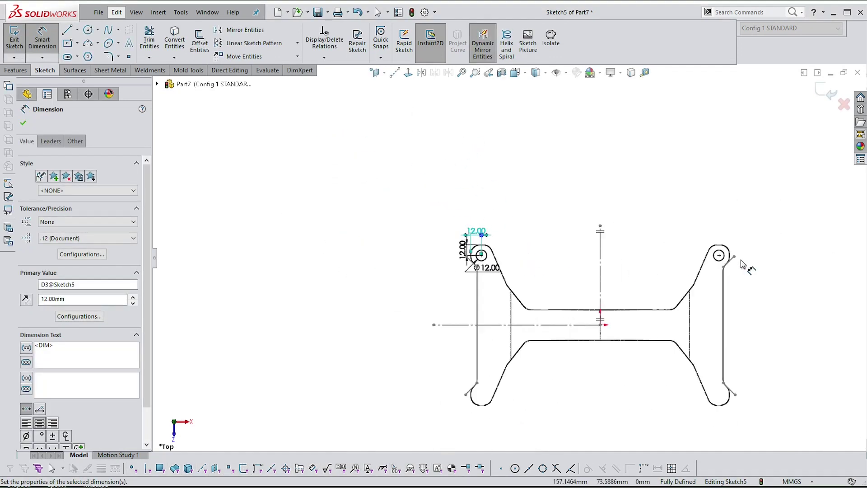
scroll(544, 293, "up", 1)
scroll(544, 294, "up", 2)
left_click(509, 242)
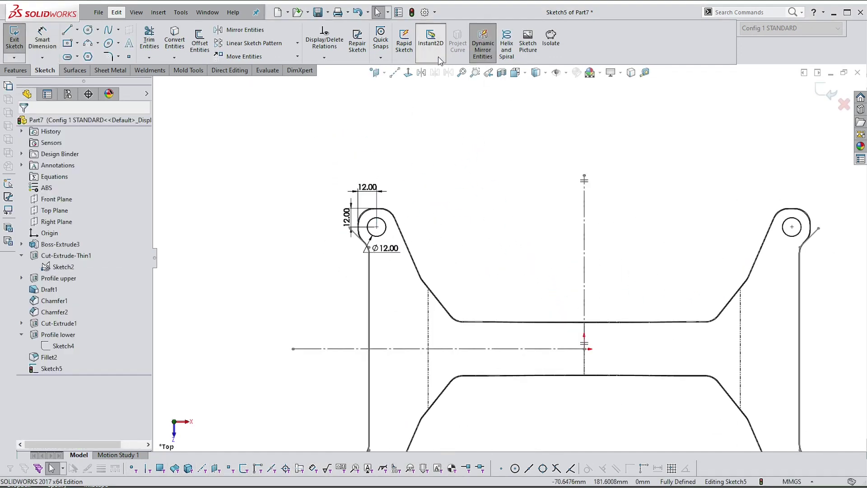
left_click(422, 73)
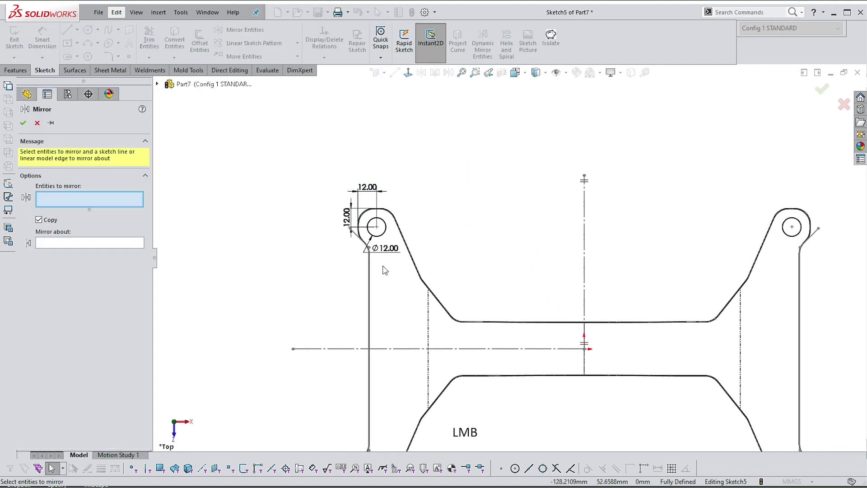
left_click(56, 244)
left_click(395, 349)
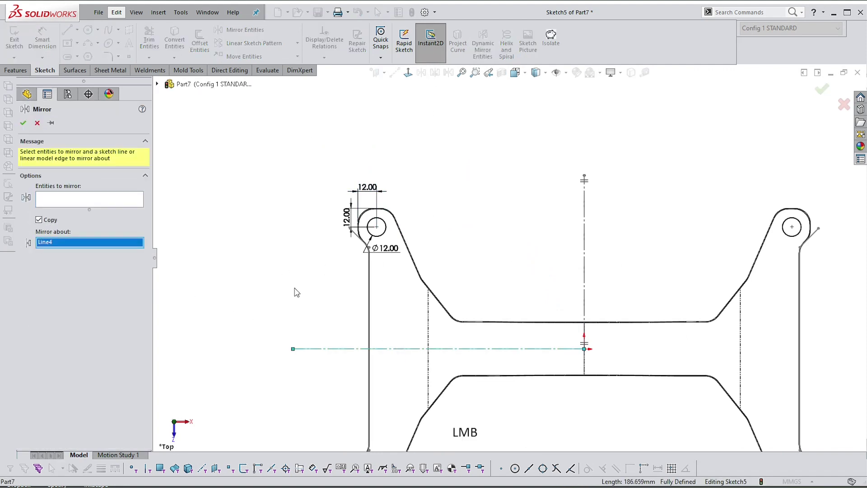
left_click(63, 205)
left_click_drag(288, 193, 835, 276)
scroll(508, 258, "down", 3)
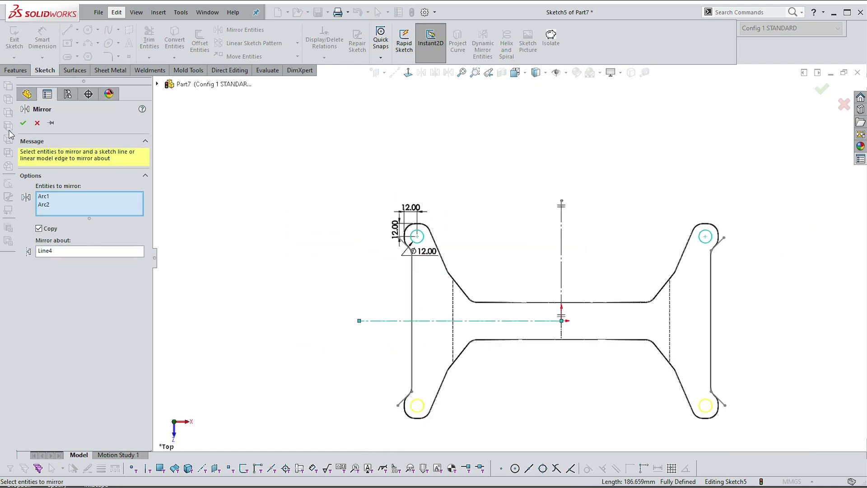
left_click(24, 123)
- Exit the sketch containing the four arm-end circles
scroll(731, 278, "up", 2)
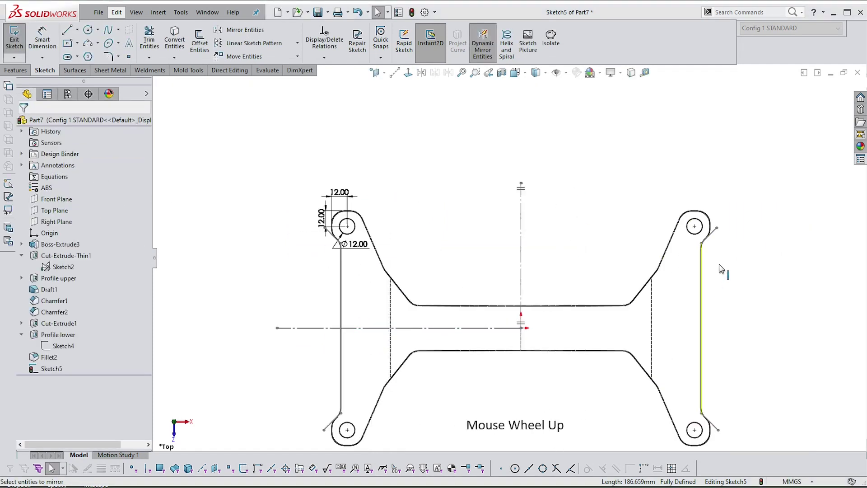
left_click(740, 173)
scroll(742, 177, "down", 1)
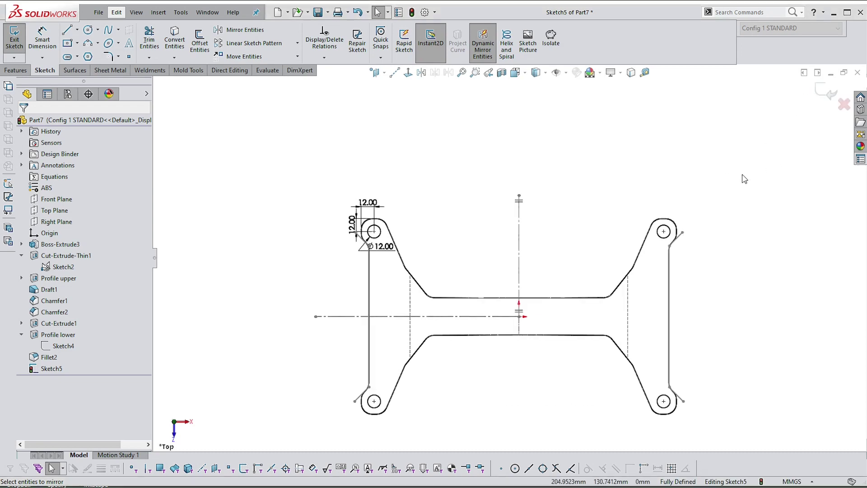
double_click(757, 157)
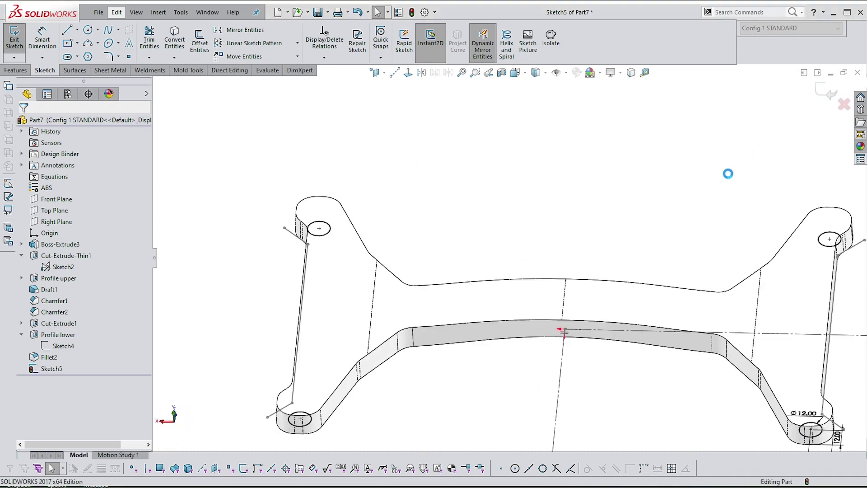
- Start an Extruded Cut from one arm-end circle, with the arm's upper face as the starting face
scroll(607, 208, "down", 1)
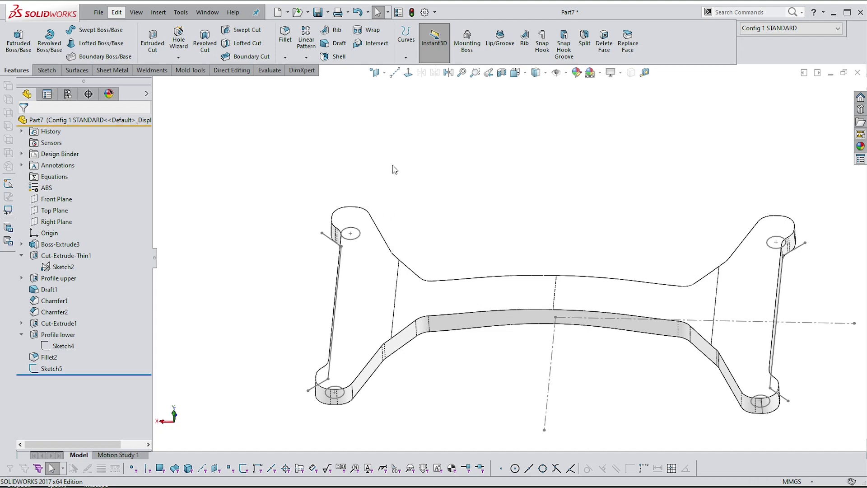
left_click(358, 237)
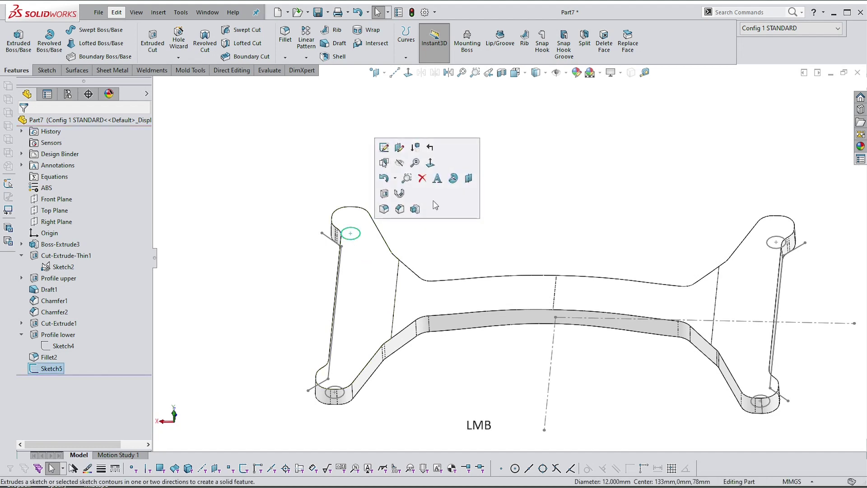
left_click(156, 47)
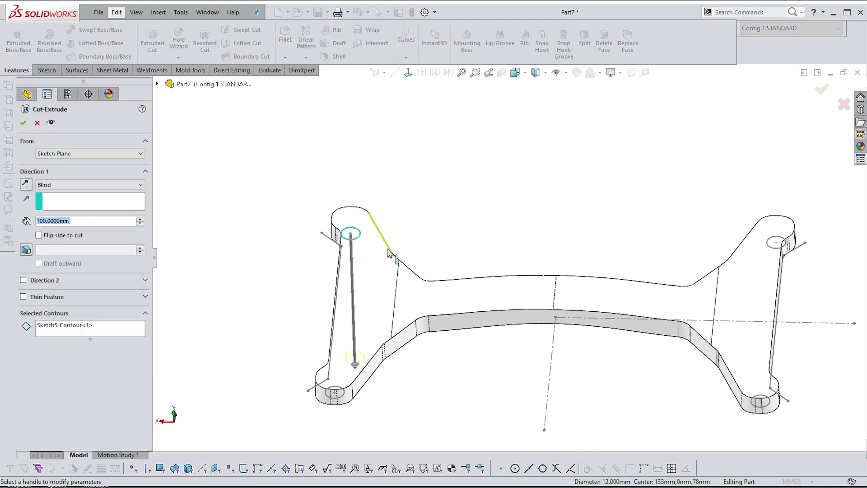
middle_click_drag(387, 252, 437, 317)
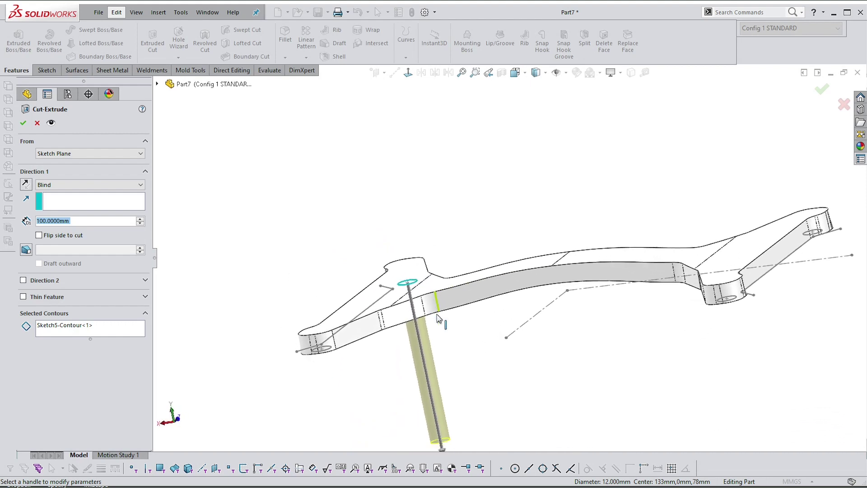
left_click(89, 155)
left_click(73, 165)
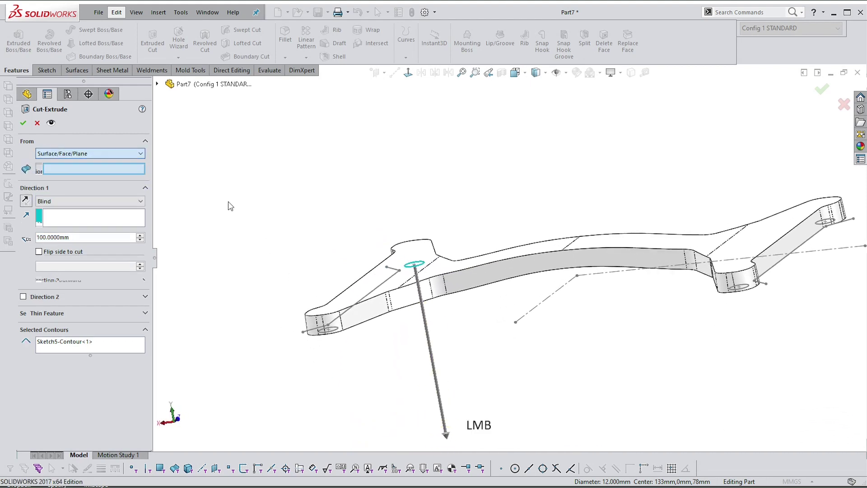
left_click(412, 249)
middle_click_drag(418, 248, 497, 204)
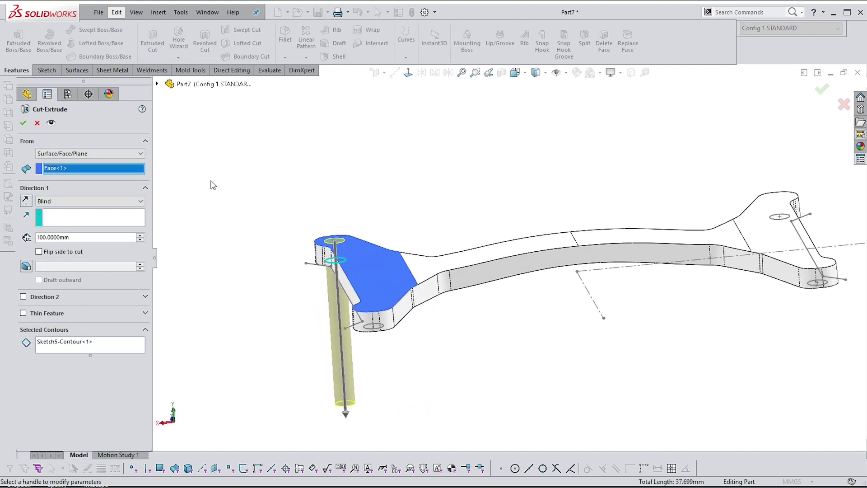
- Set the blind cut depth to 12 mm, turn on a 2° draft and complete the cut
left_click(75, 236)
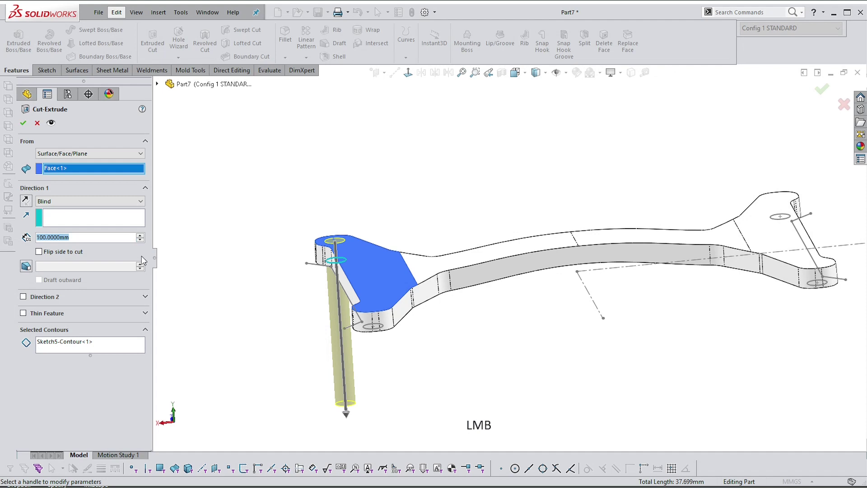
type("8")
key("Return")
middle_click_drag(432, 262, 397, 232)
scroll(419, 232, "down", 4)
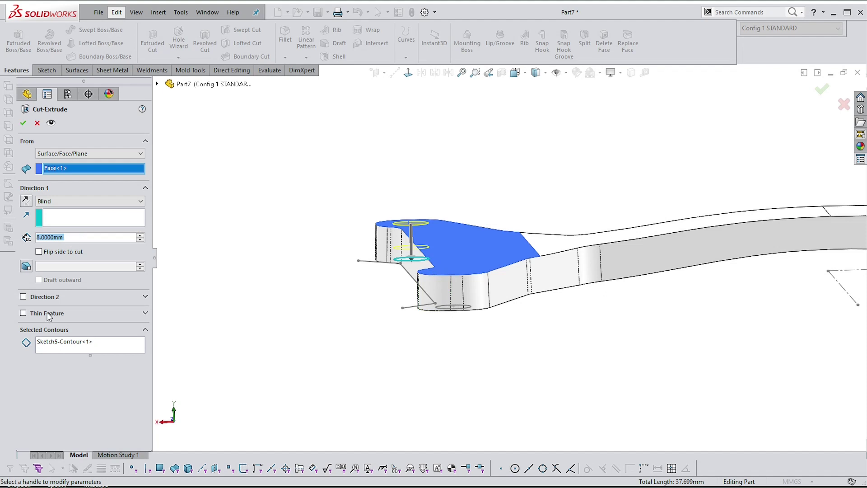
type("12")
key("Return")
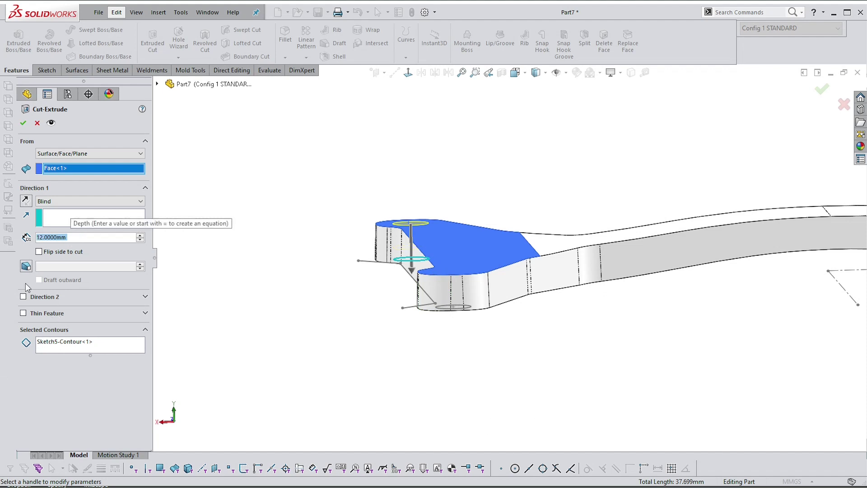
left_click(26, 267)
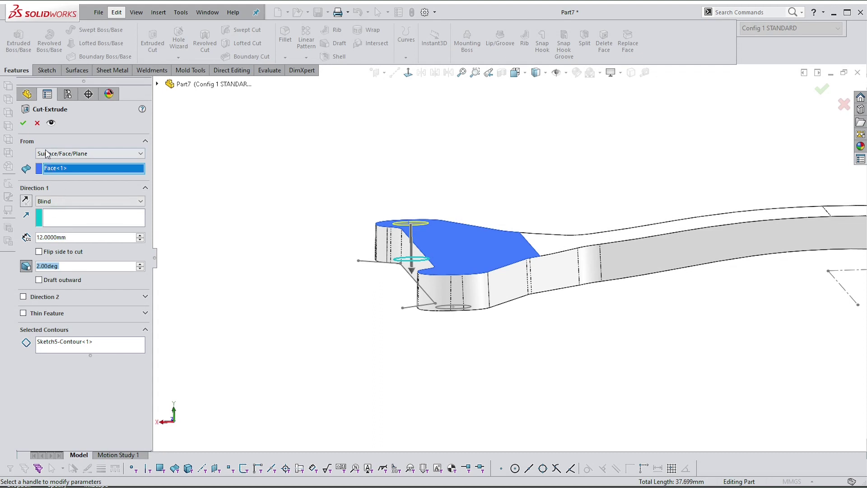
left_click(23, 123)
- Edit the drafted arm-end cut to include the sketch's other three circles as contours, so all four arm ends are cut
scroll(529, 221, "down", 5)
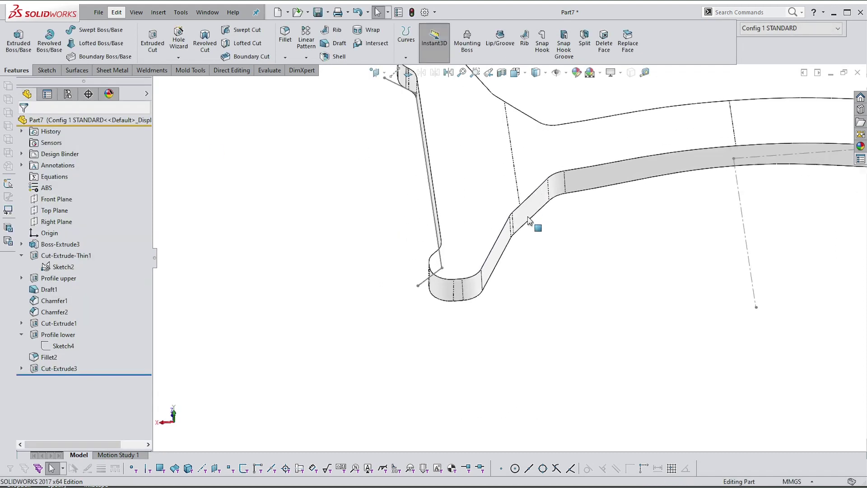
scroll(528, 217, "up", 4)
middle_click_drag(509, 201, 323, 213)
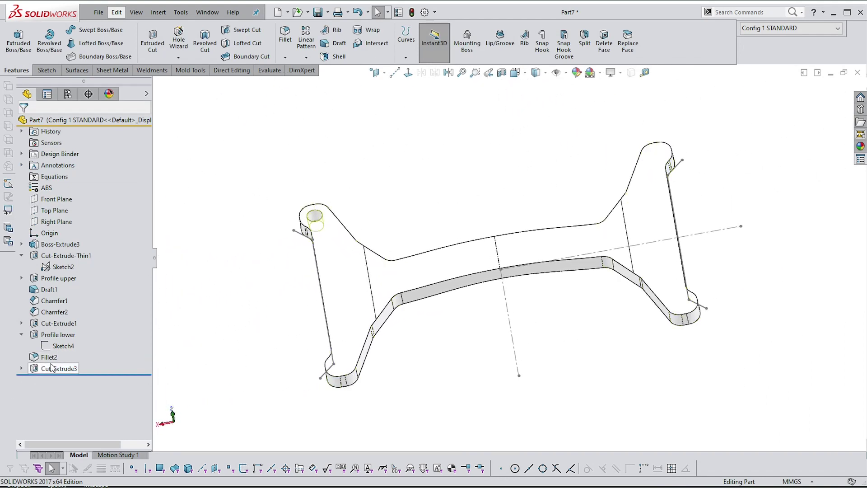
left_click(51, 368)
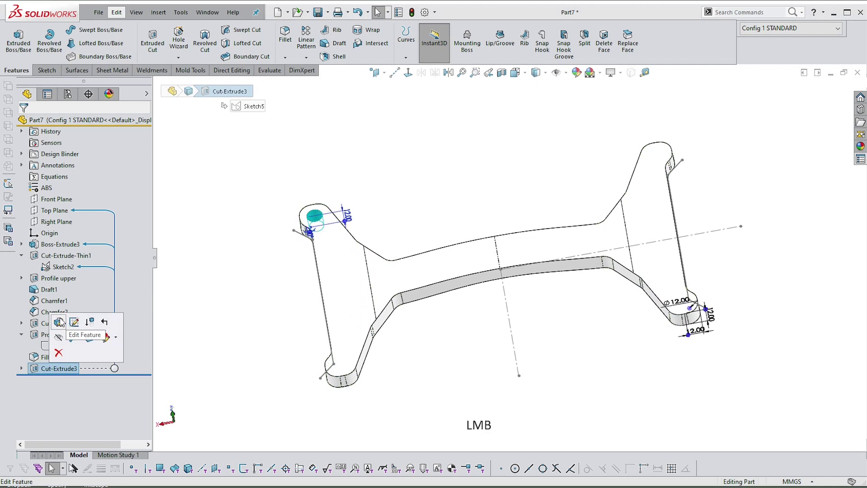
left_click(59, 322)
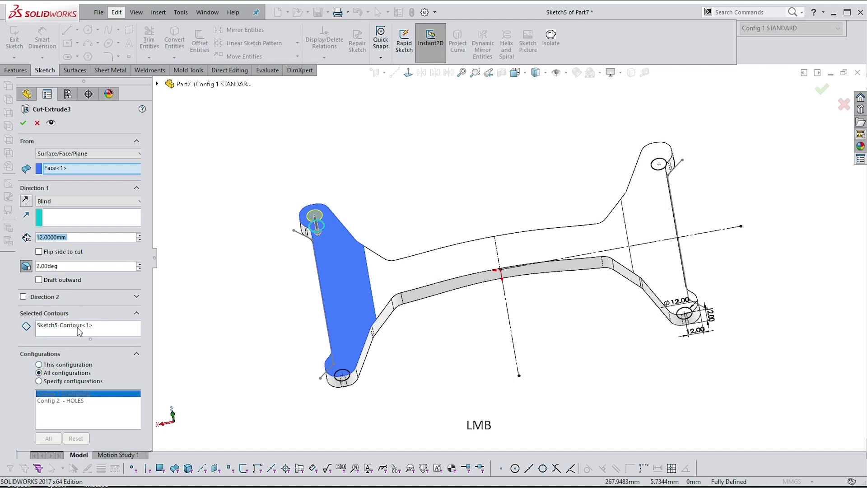
left_click(93, 322)
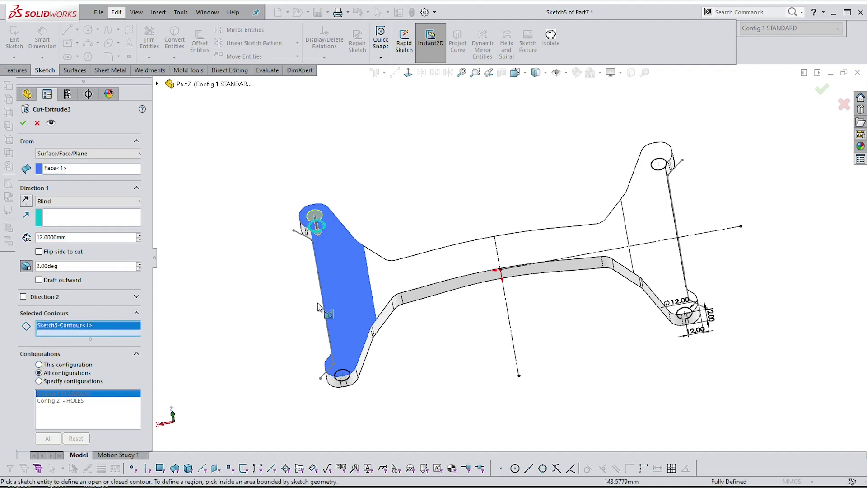
left_click(353, 376)
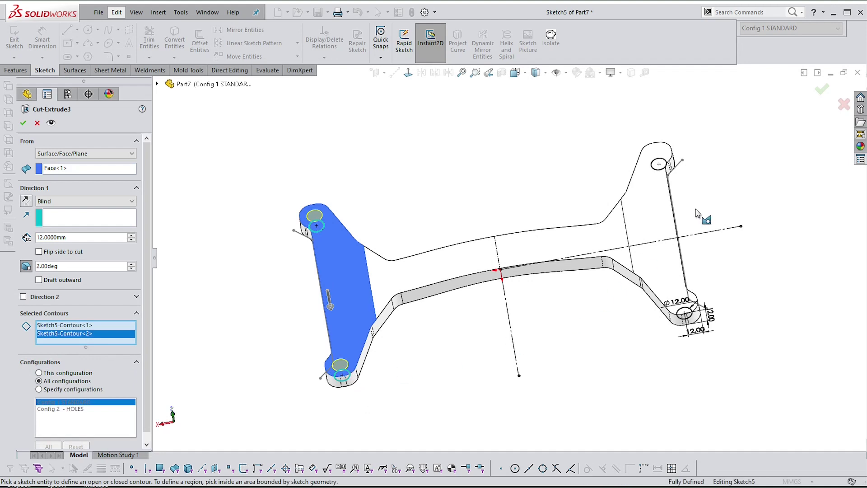
left_click(658, 158)
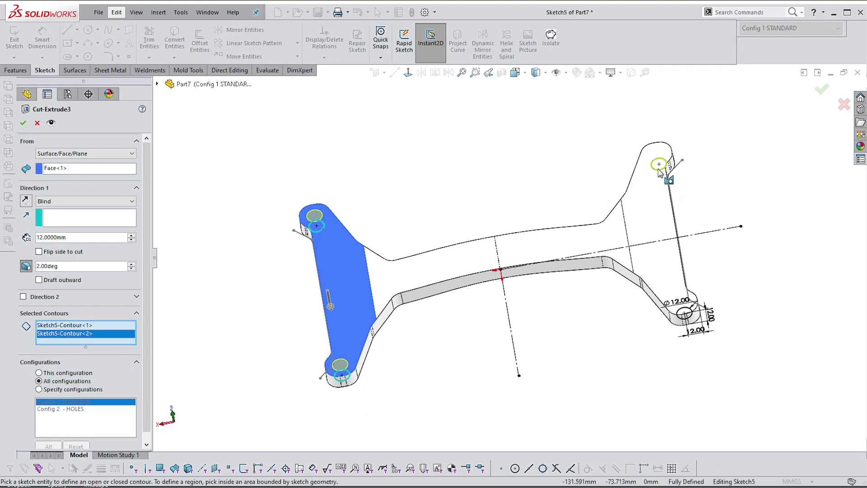
left_click(685, 313)
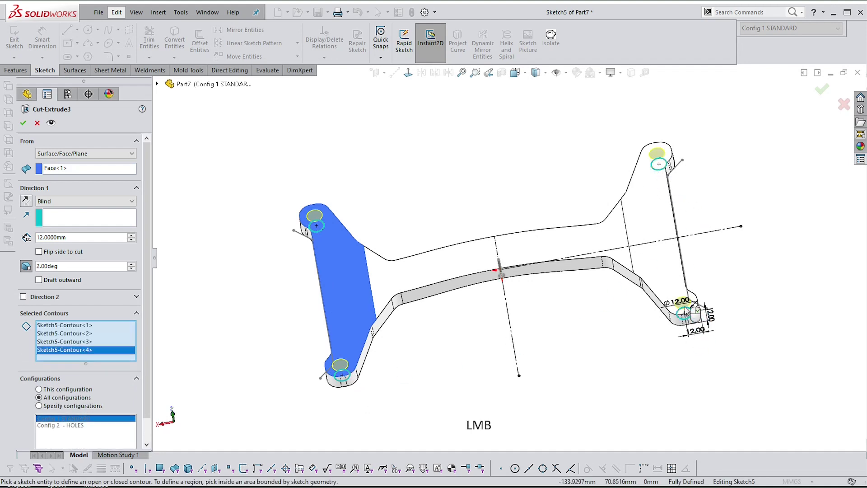
left_click(25, 122)
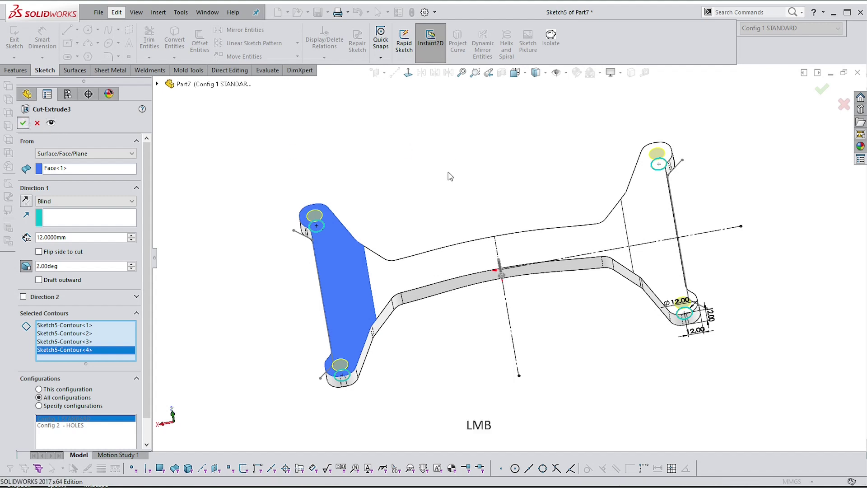
- Start a Fillet on the upper face of the arm with the first drafted hole, using a 2.5 mm radius
scroll(717, 264, "down", 3)
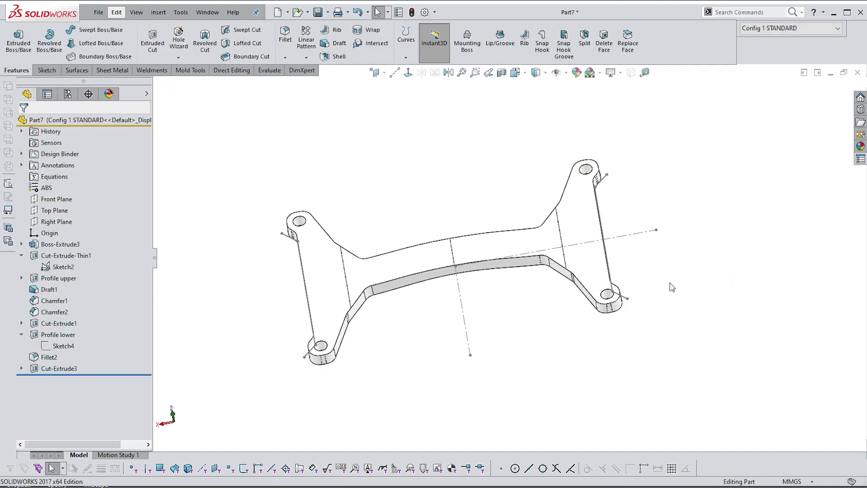
middle_click_drag(675, 290, 667, 271)
scroll(523, 261, "up", 1)
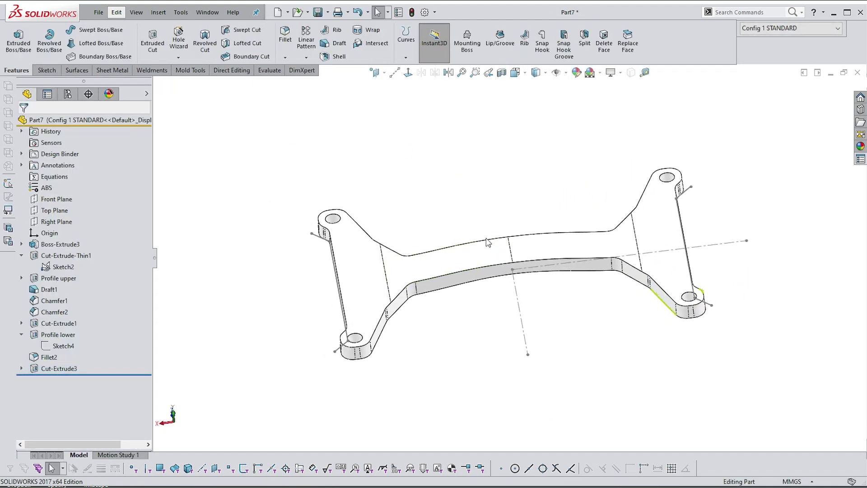
left_click(377, 270)
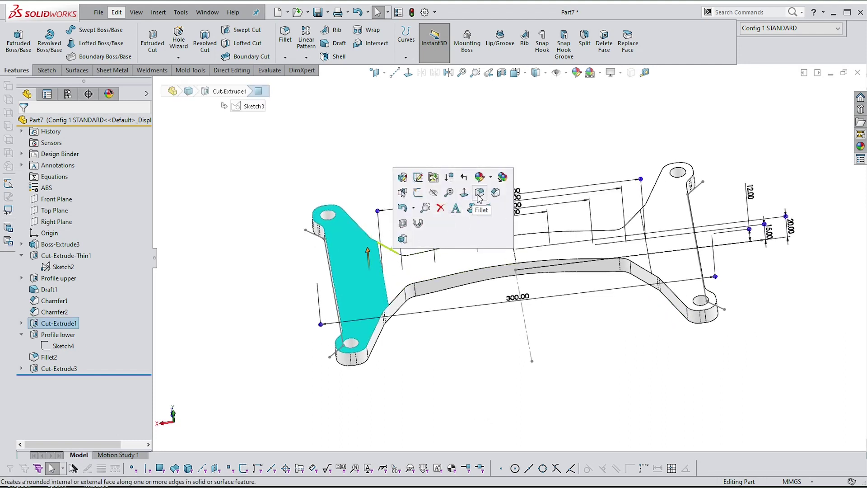
right_click_drag(442, 181, 421, 164)
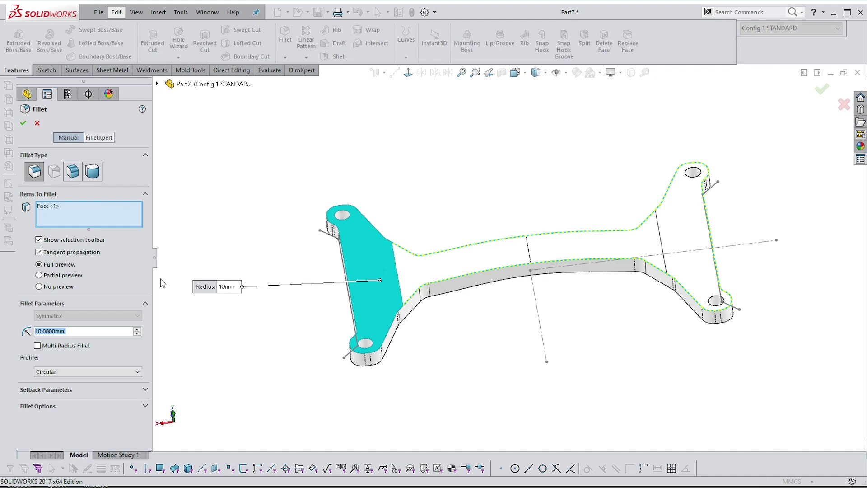
type("2.5")
key("Return")
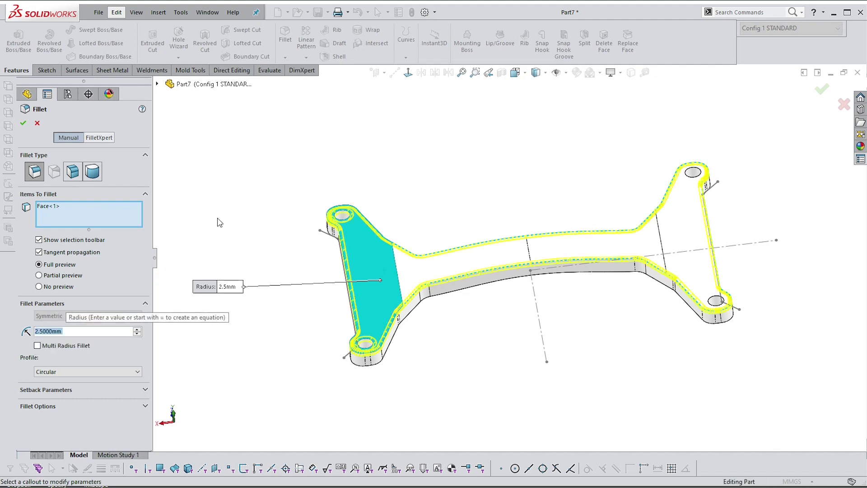
- Add the top edges of the opposite arm's two holes to the fillet, set the radius to 2 mm and complete it
middle_click_drag(344, 208, 472, 229)
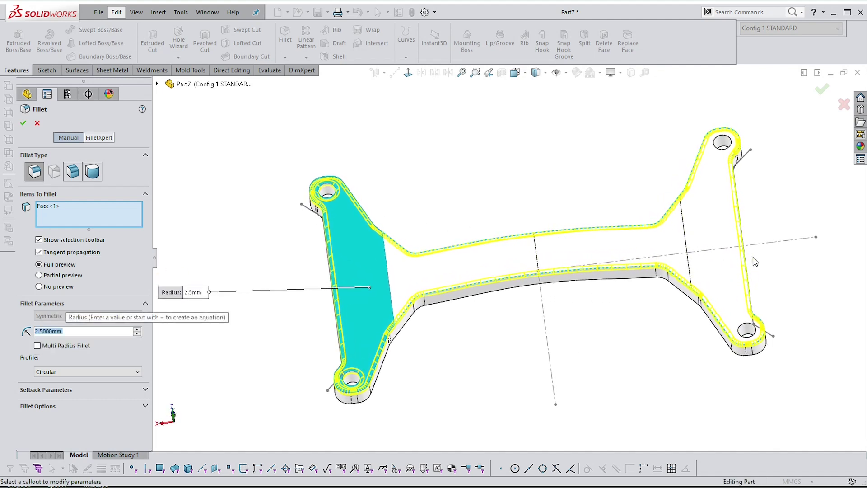
left_click(746, 330)
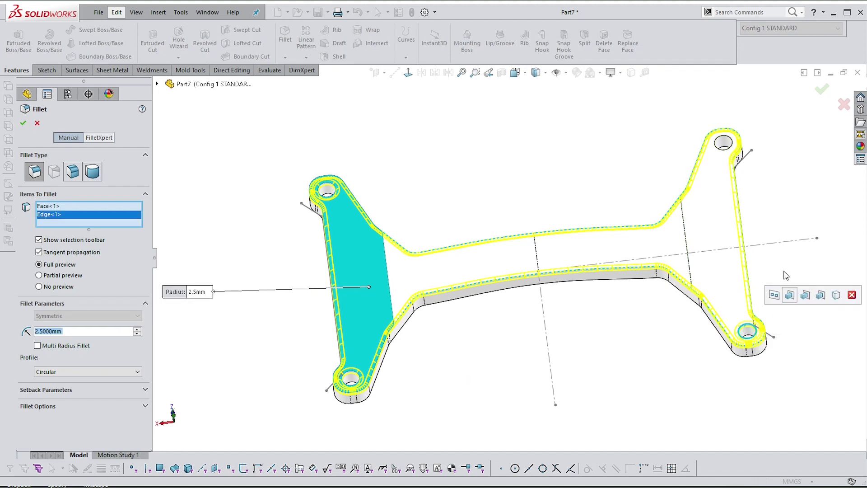
left_click(725, 142)
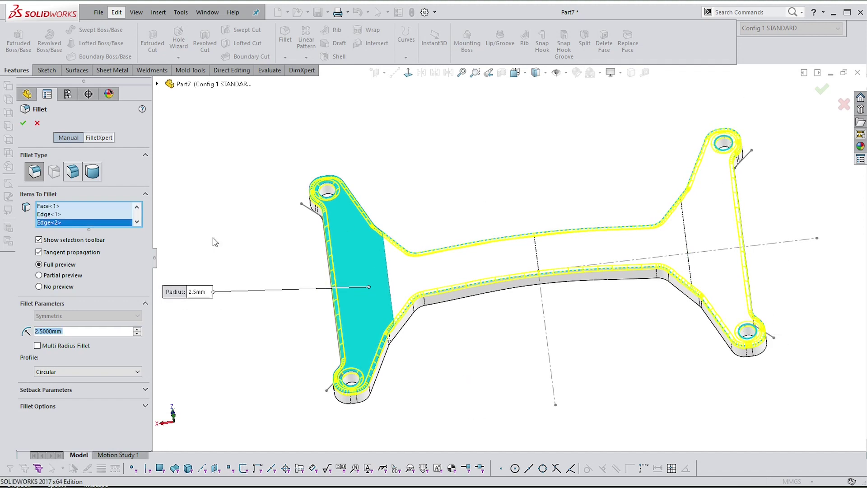
type("2")
key("Return")
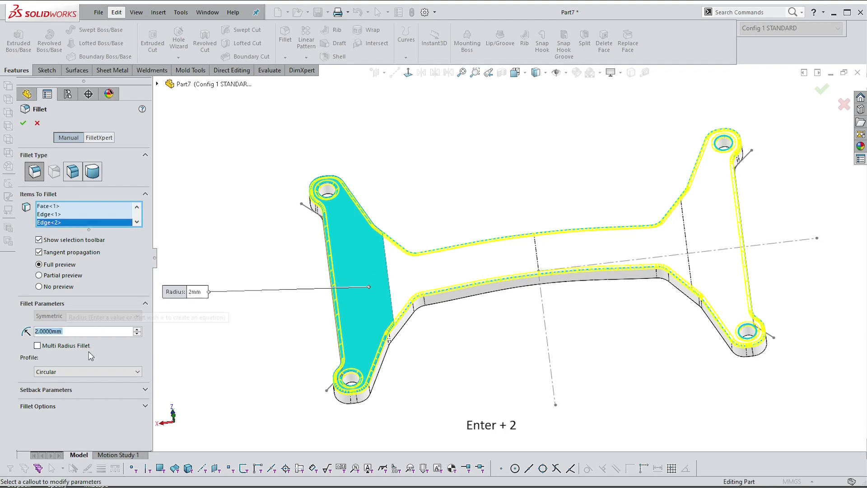
left_click(23, 124)
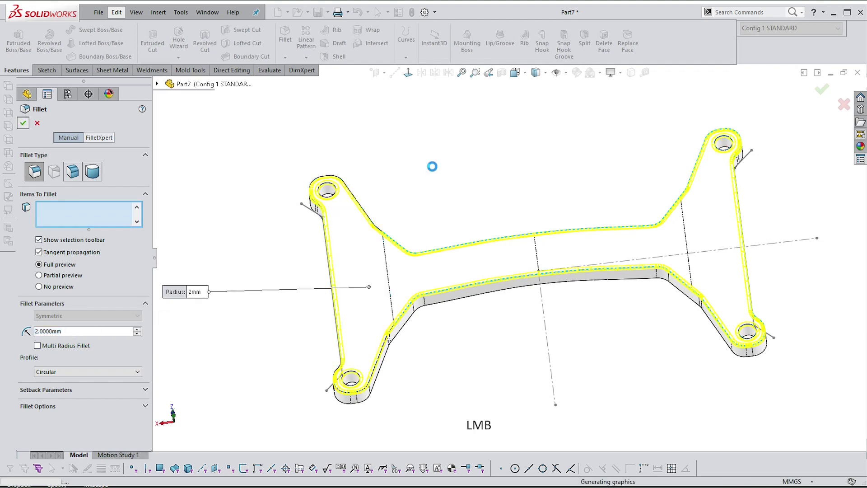
- Start a Shell and select the part's four underside faces as the faces to remove
scroll(598, 192, "up", 5)
scroll(598, 192, "down", 5)
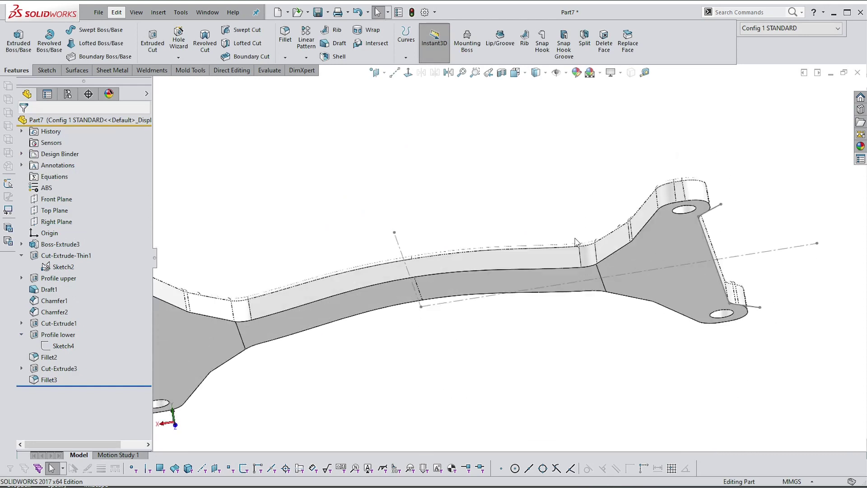
middle_click_drag(593, 197, 235, 94)
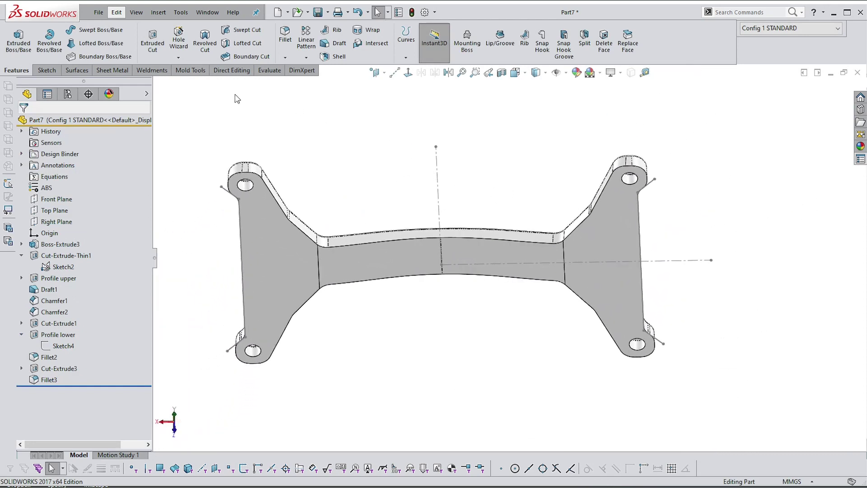
left_click(332, 56)
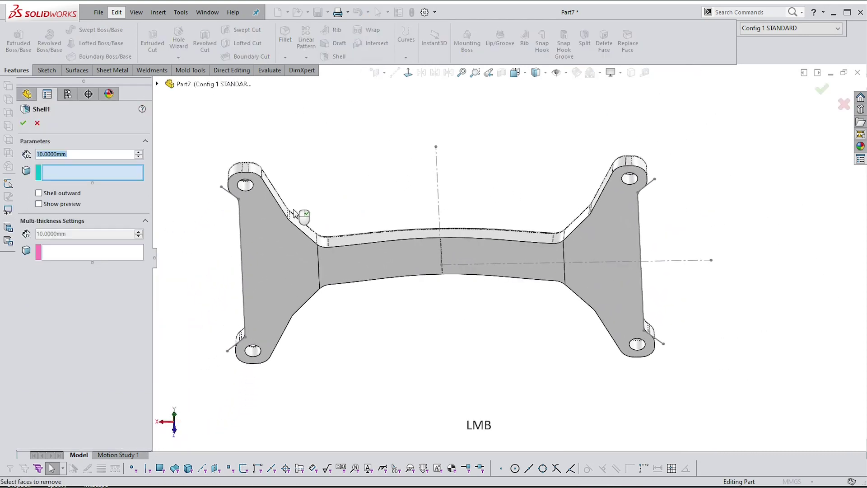
left_click(262, 248)
left_click(402, 259)
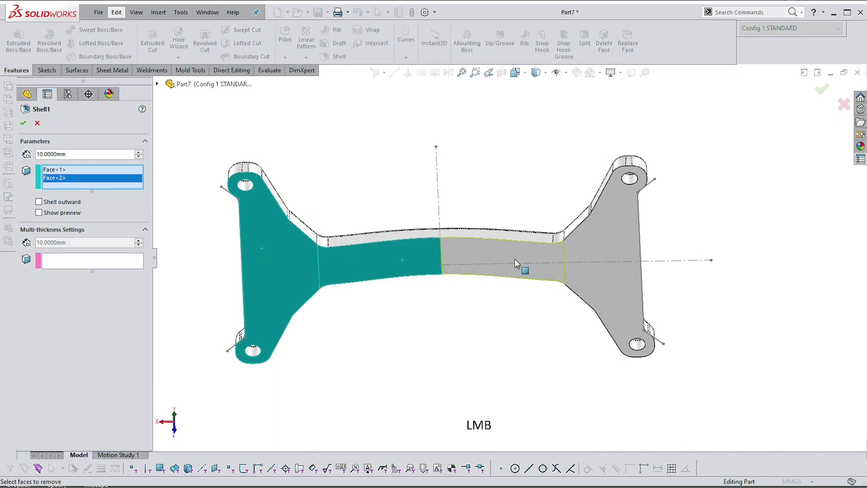
left_click(514, 260)
left_click(628, 257)
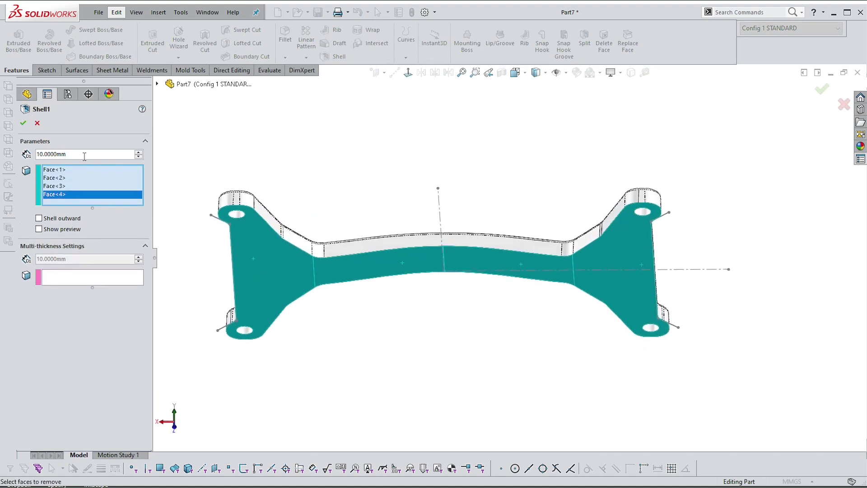
- Set the shell thickness to 1.7 mm and complete the shell
type("1.7")
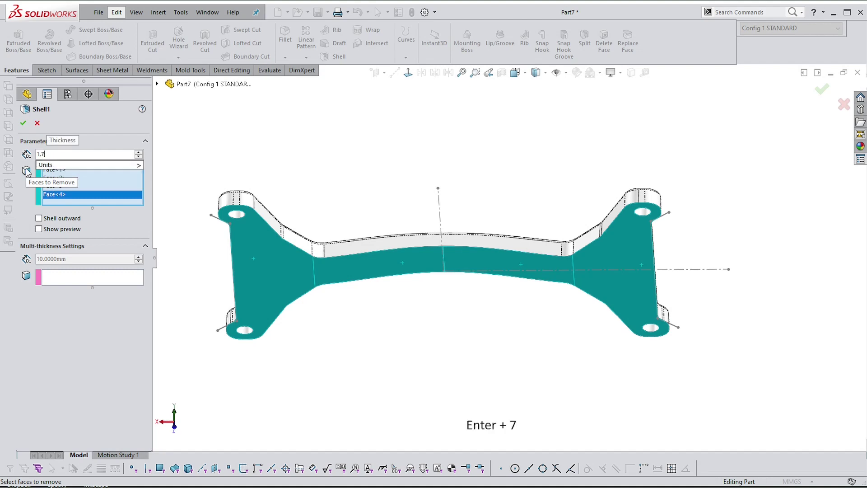
key("Return")
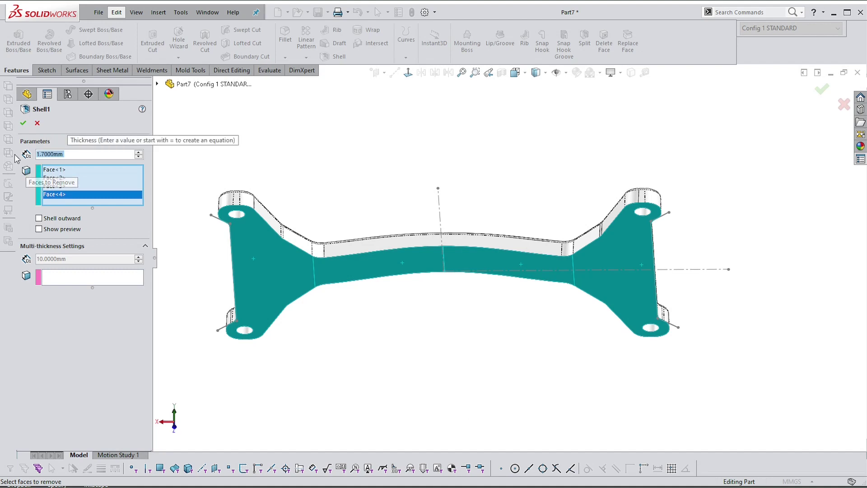
left_click(23, 123)
left_click(477, 183)
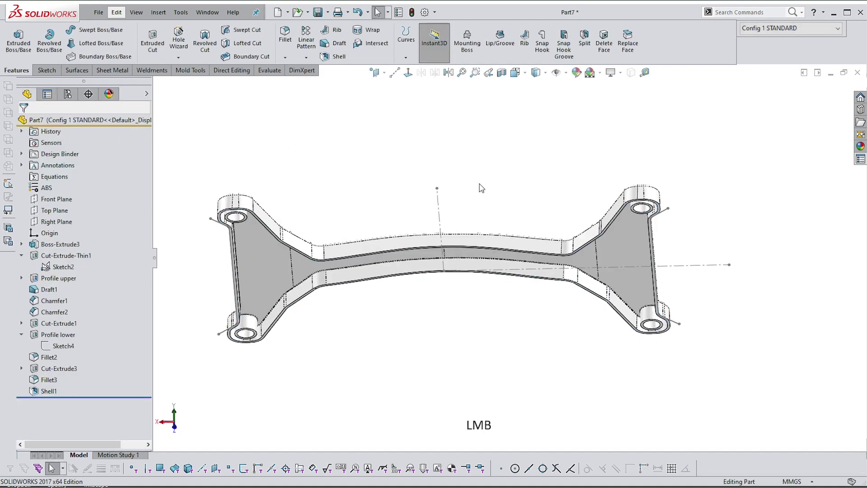
middle_click_drag(486, 178, 763, 270)
left_click(408, 190)
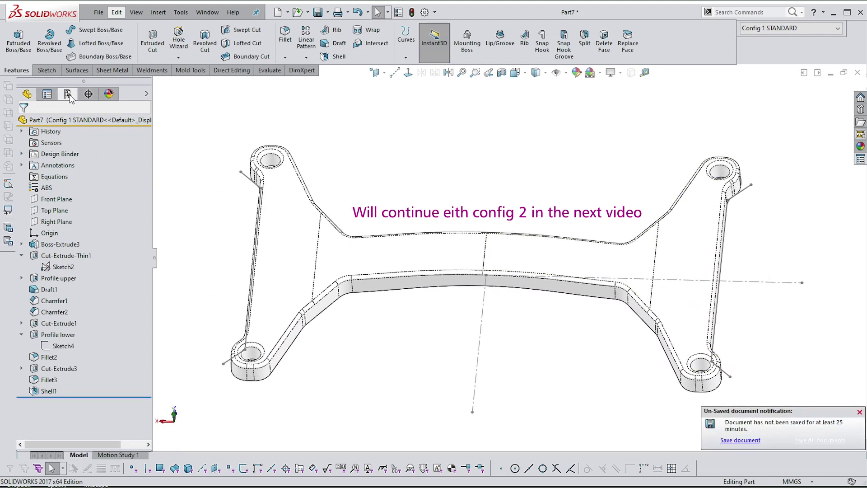
- Activate the Config 2 - HOLES configuration and return to the part's feature tree
left_click(67, 94)
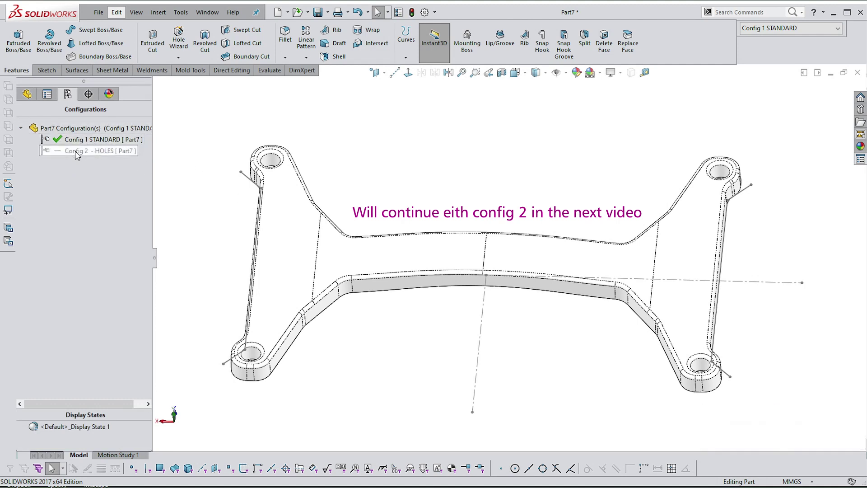
double_click(75, 151)
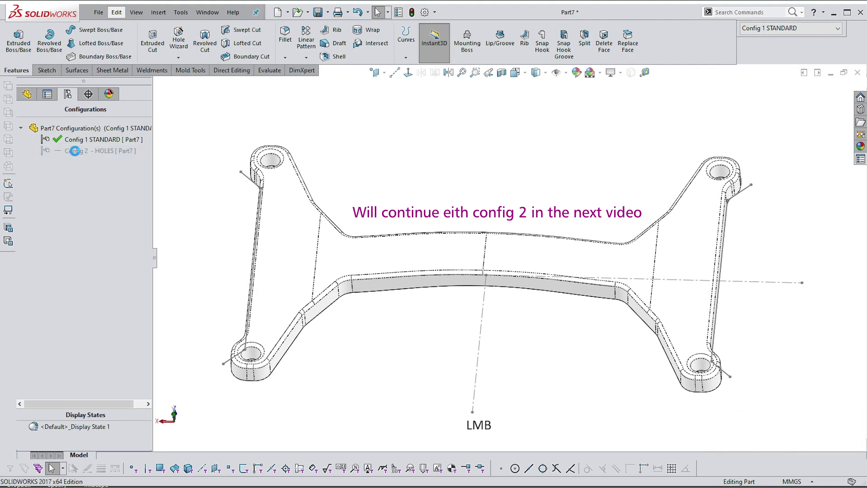
left_click(31, 93)
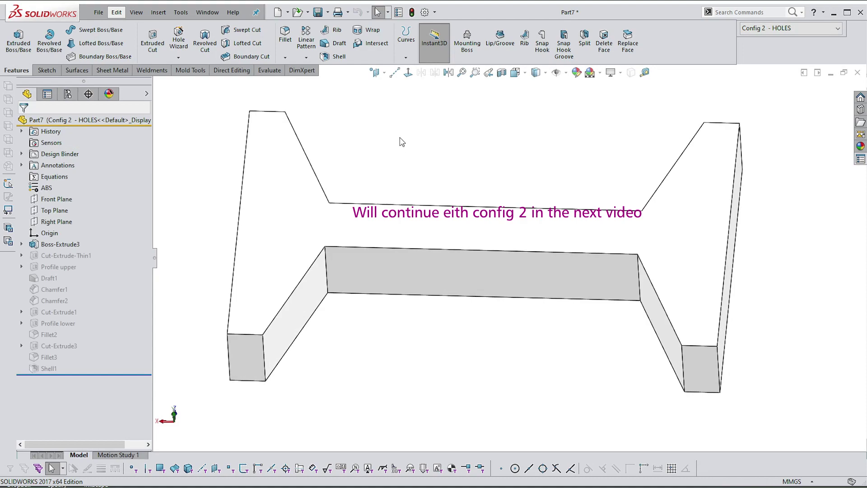